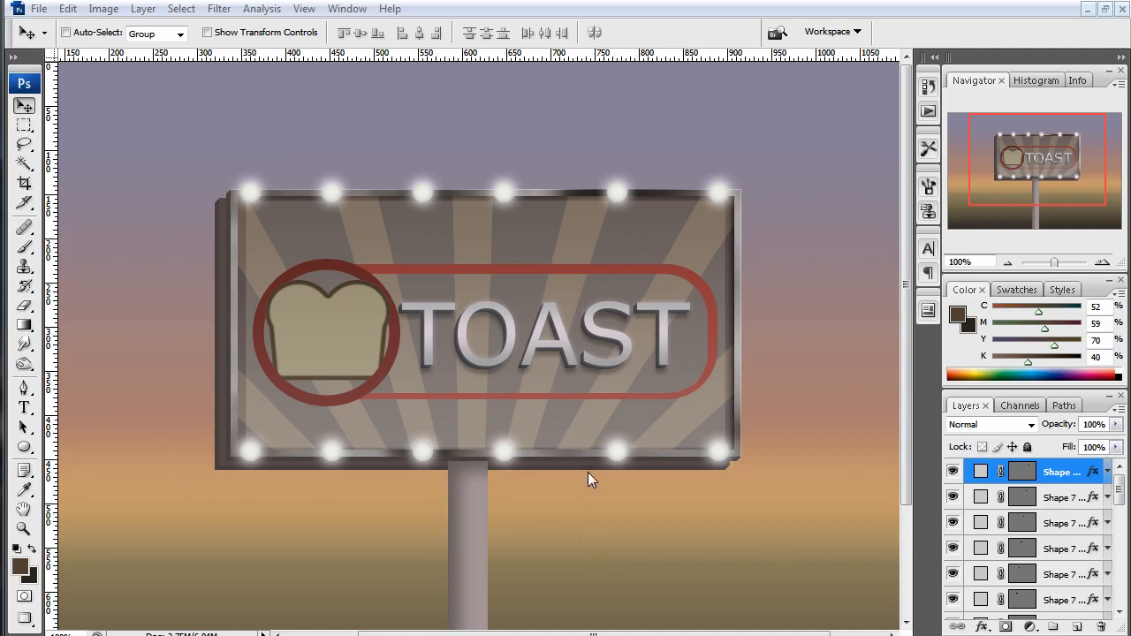
Create a 1200 x 800 pixel, 300 pixels/inch RGB document with white contents and convert its Background into a regular layer
left_click(39, 11)
left_click(31, 28)
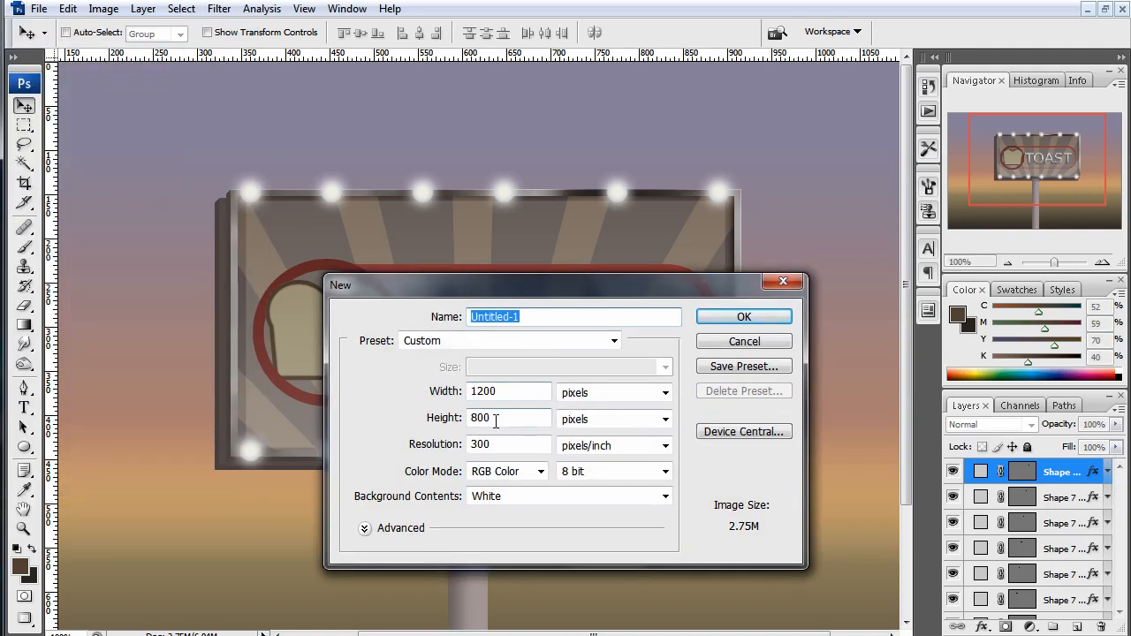
left_click(723, 315)
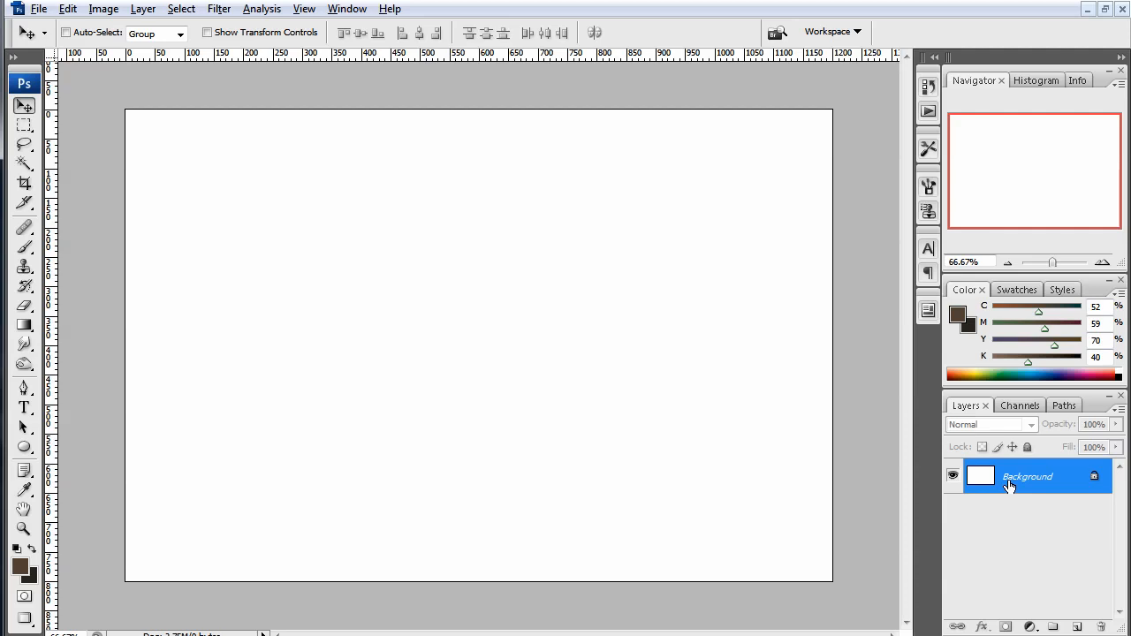
double_click(1012, 483, "alt")
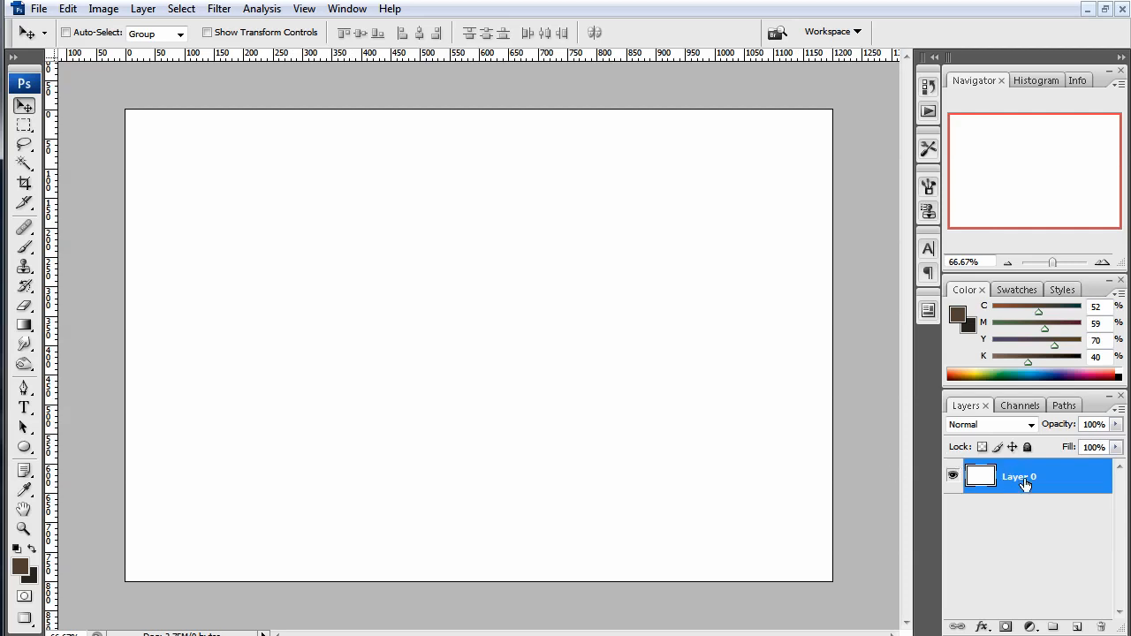
Add a Gradient Overlay style to Layer 0 and open its black-to-white gradient for editing
right_click(1027, 483)
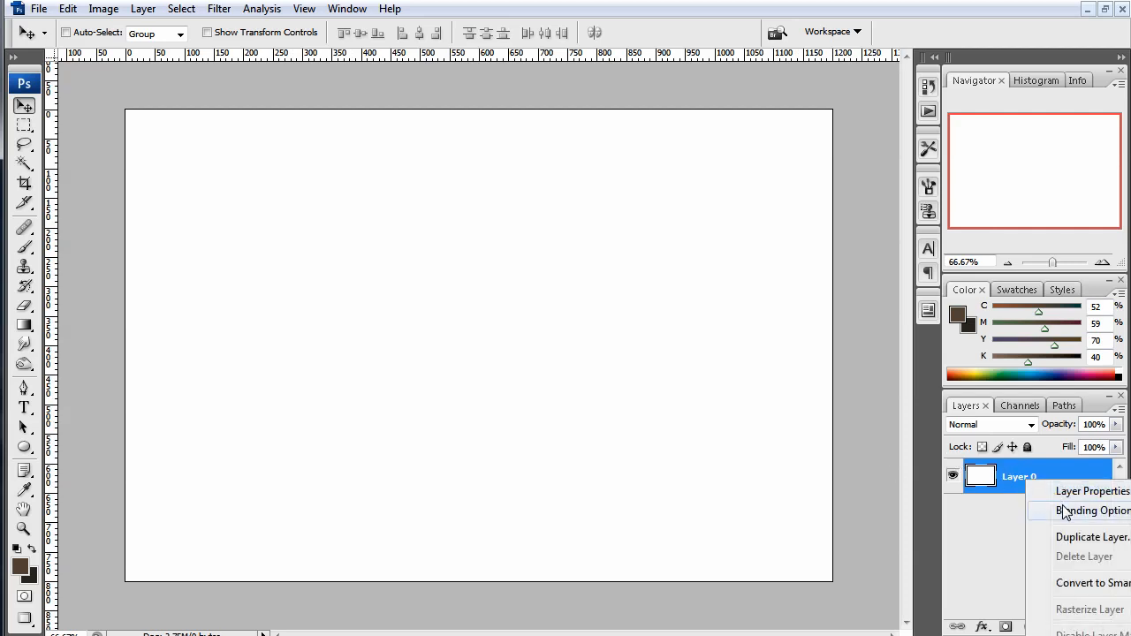
key("Escape")
key("h")
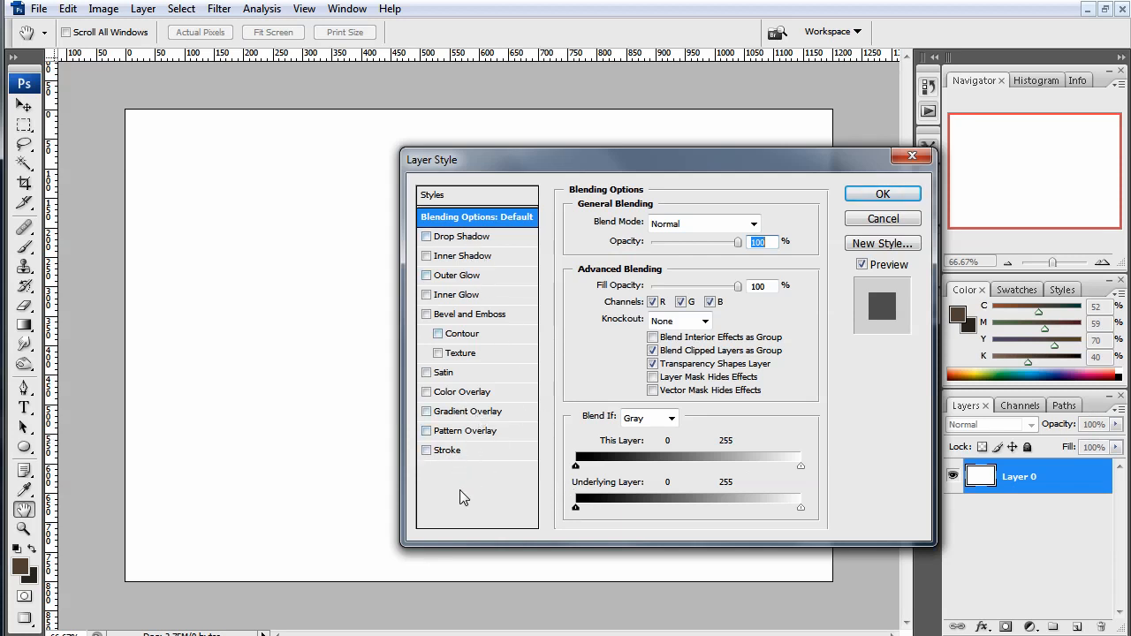
left_click(470, 258)
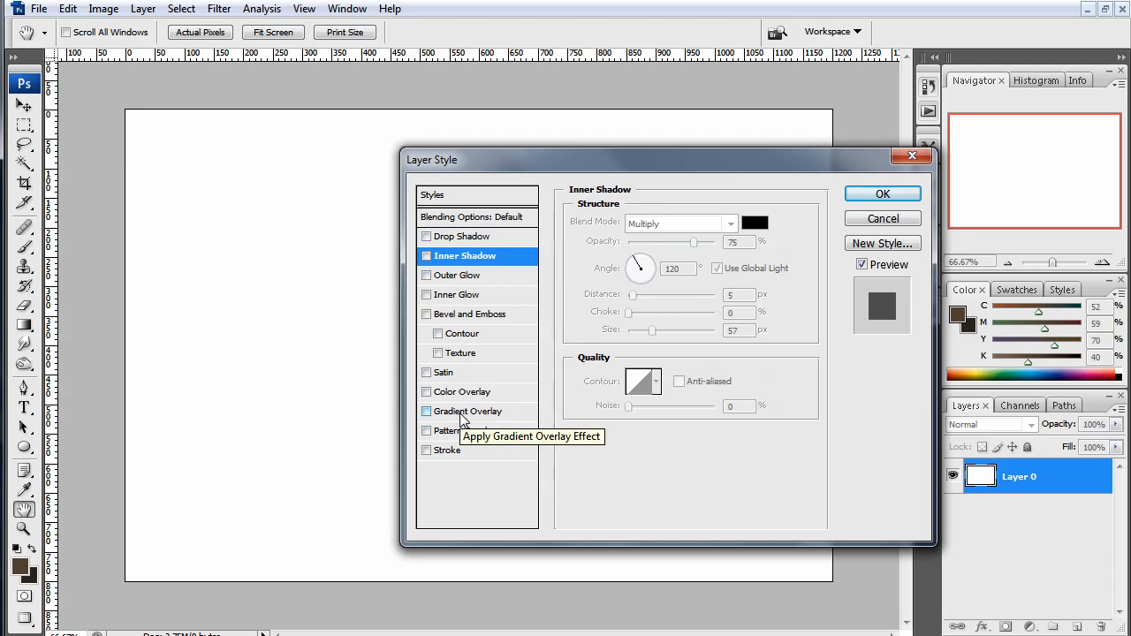
left_click(463, 413)
left_click_drag(619, 160, 738, 169)
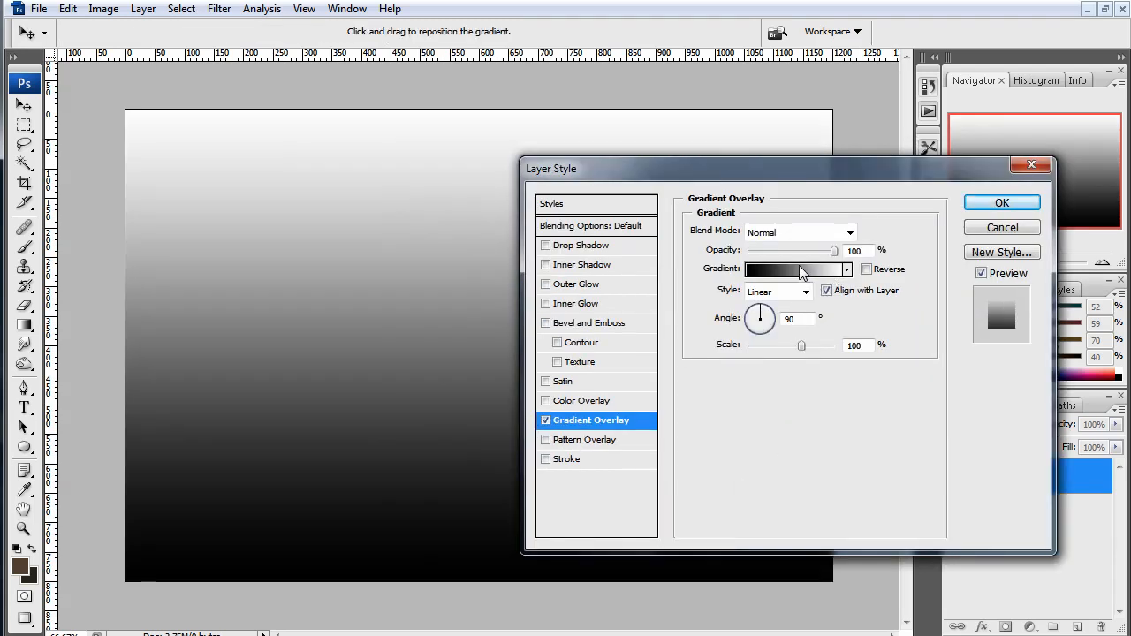
left_click(818, 270)
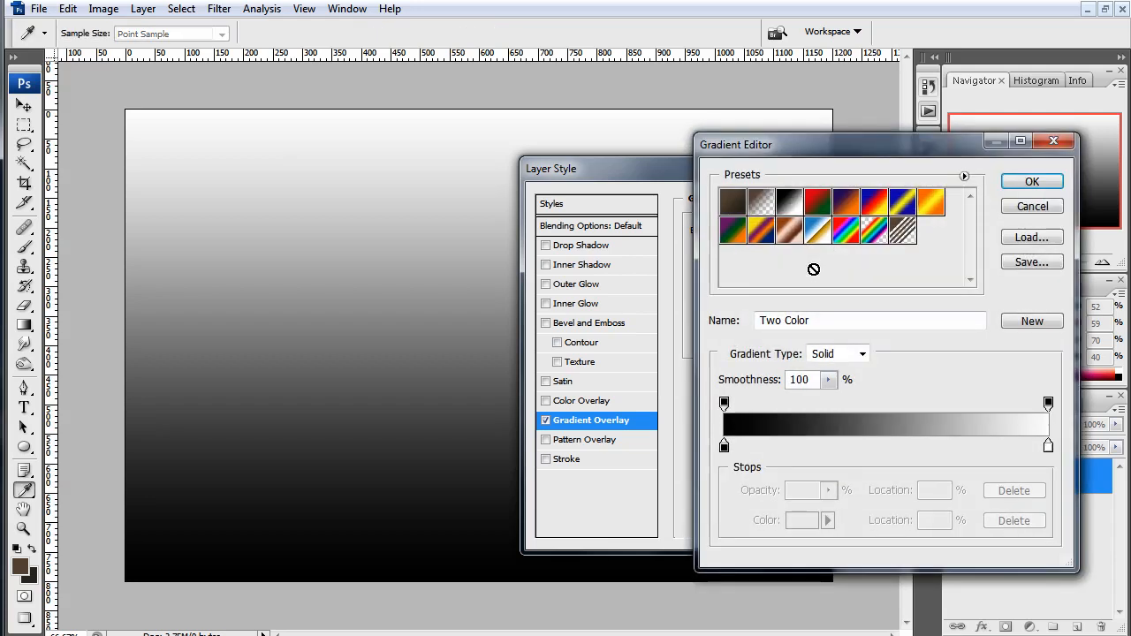
left_click_drag(828, 146, 692, 129)
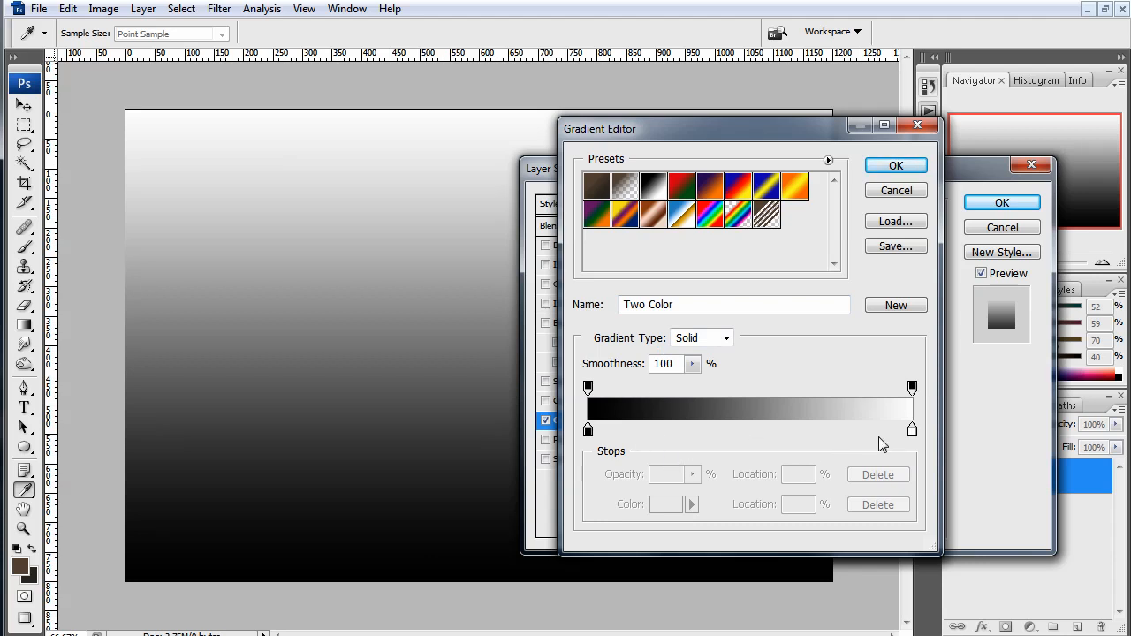
double_click(912, 431)
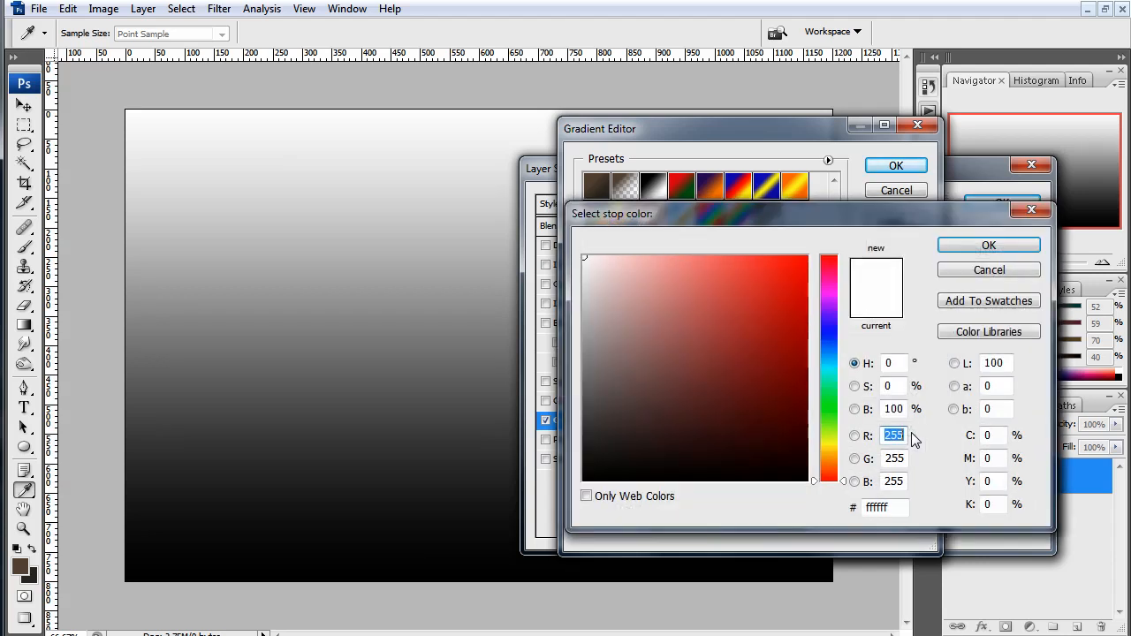
left_click_drag(707, 218, 317, 199)
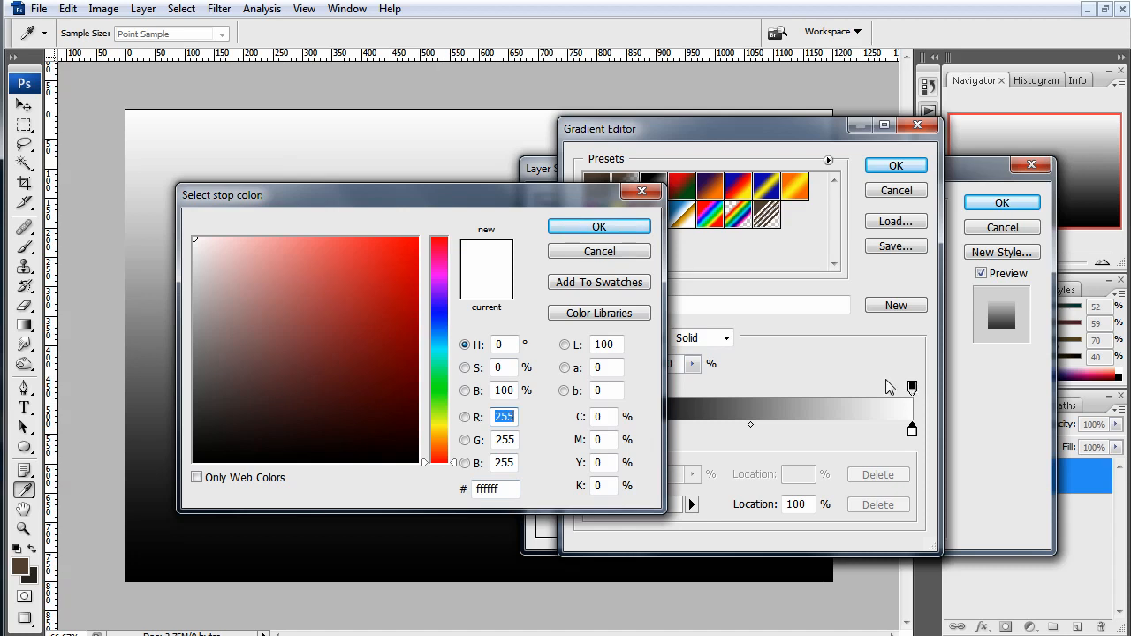
left_click(591, 252)
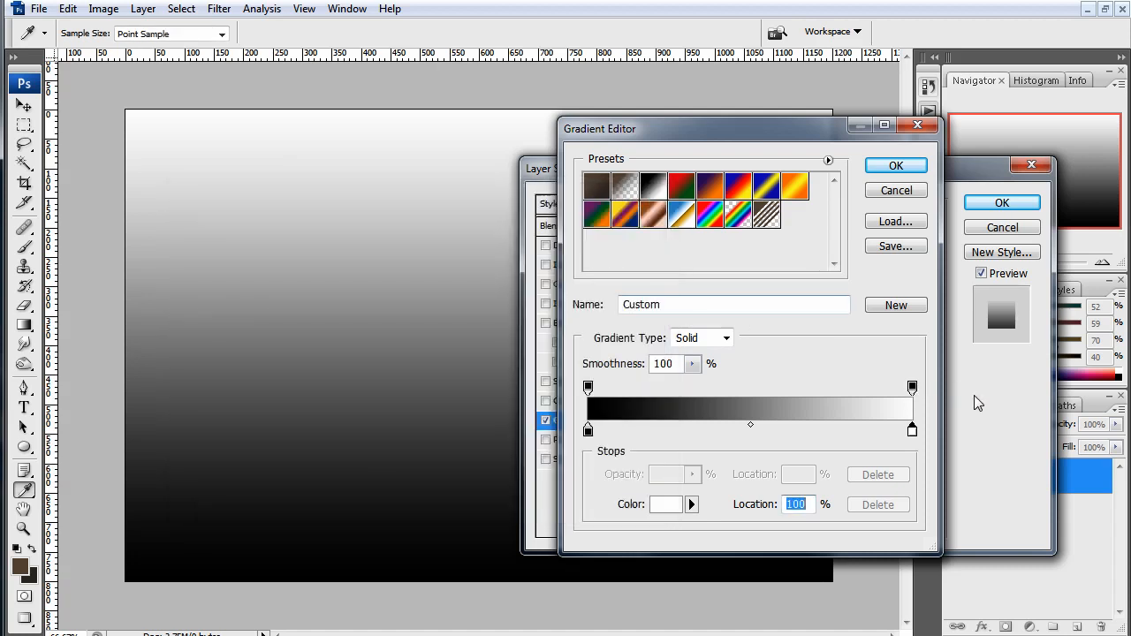
Try 0% opacity on the white end of the gradient and return it to 100%
left_click(913, 390)
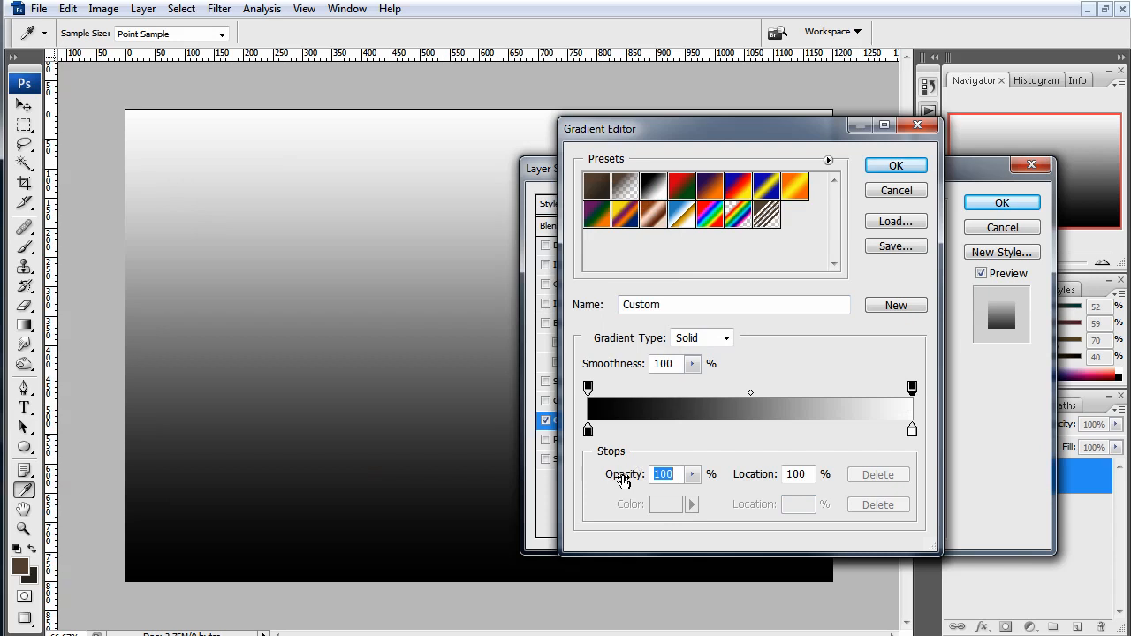
left_click_drag(619, 474, 441, 456)
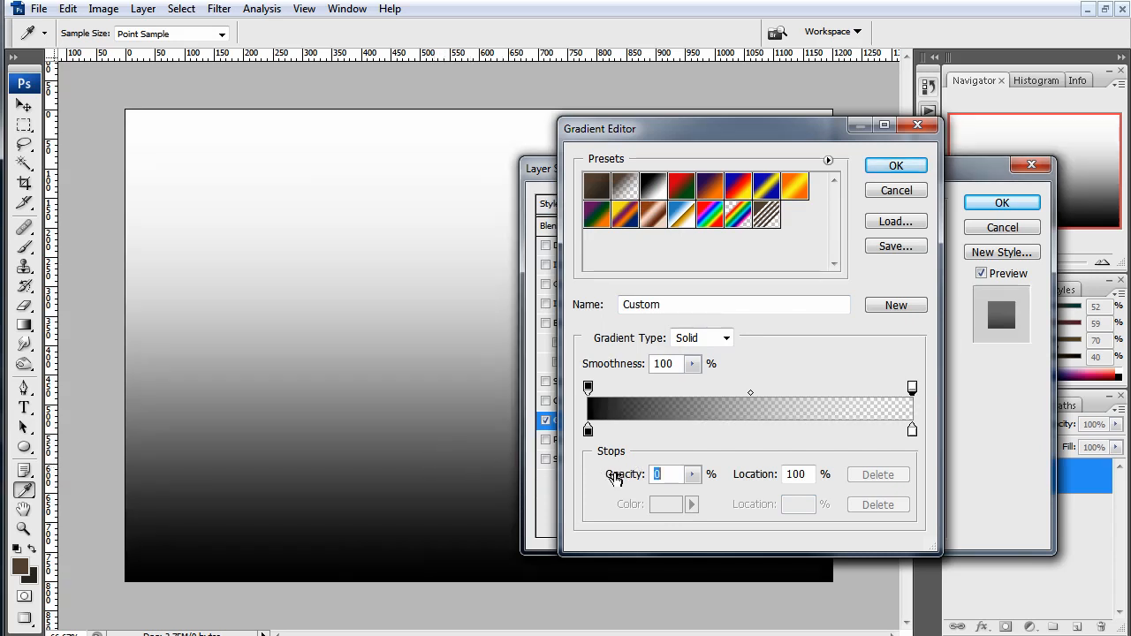
left_click_drag(611, 474, 804, 473)
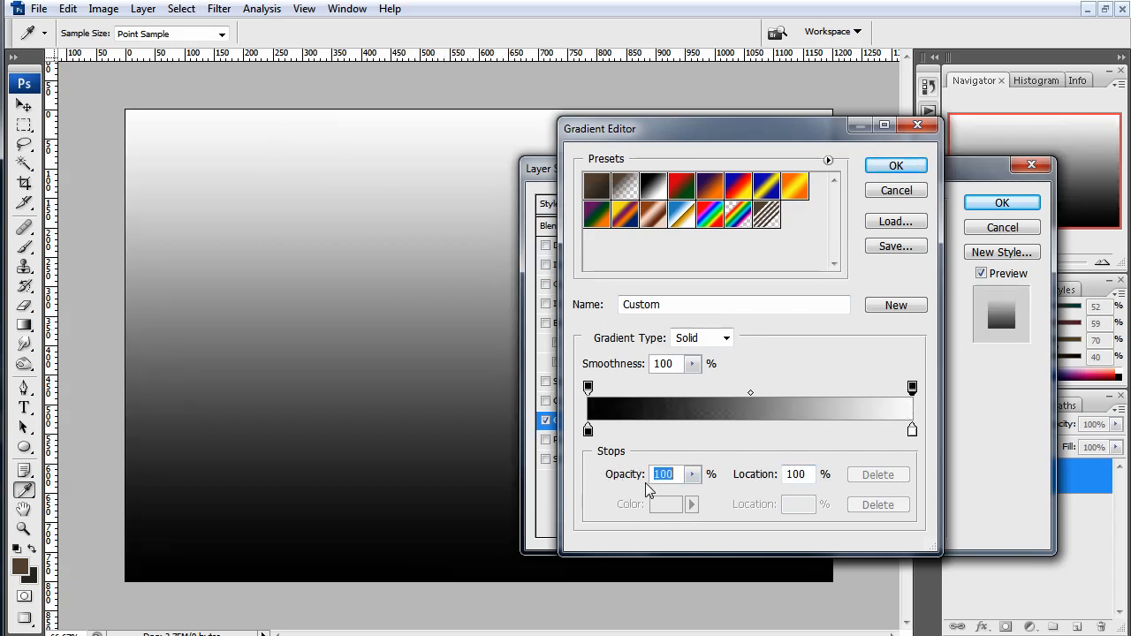
left_click_drag(637, 474, 1006, 490)
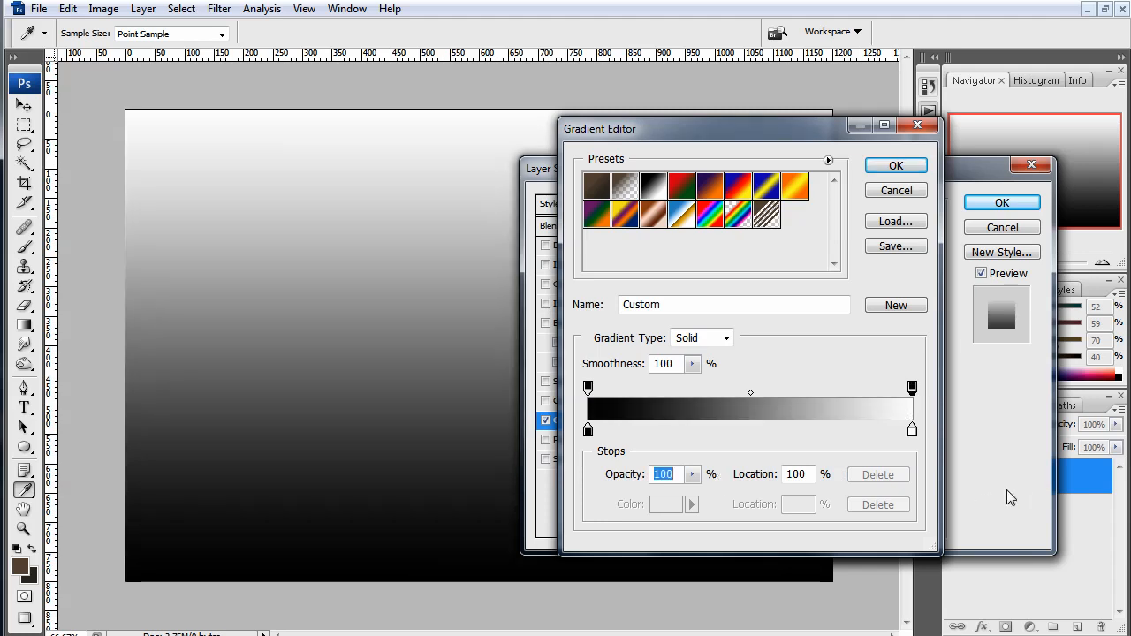
Try 0% opacity on the black end of the gradient and return it to 100%
left_click(588, 388)
left_click_drag(639, 482, 1080, 493)
left_click_drag(624, 480, 323, 472)
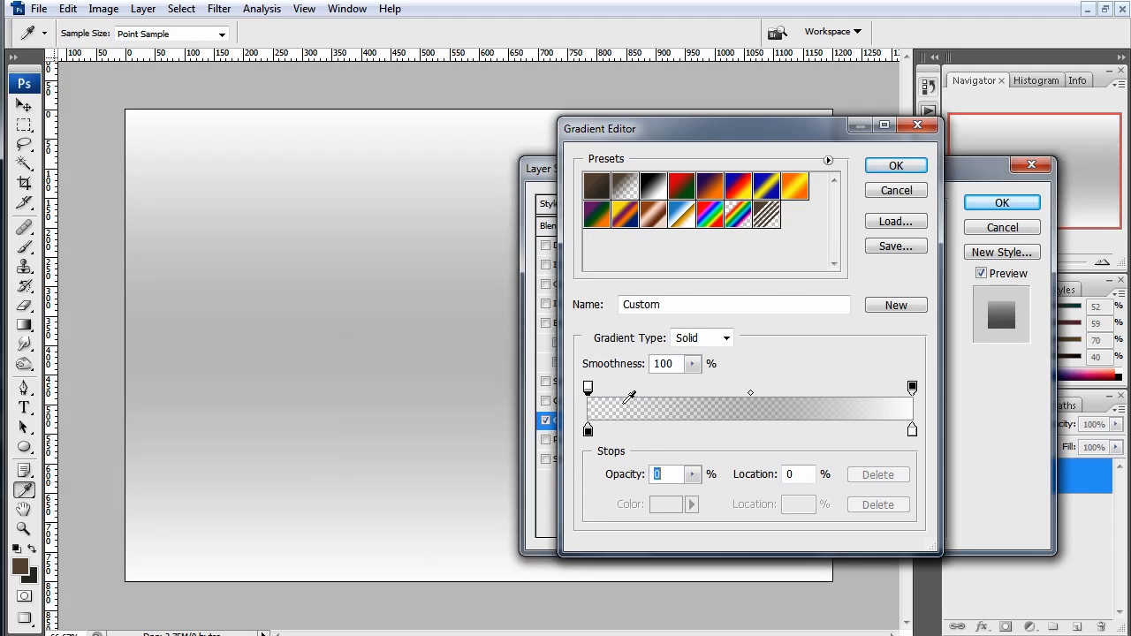
left_click_drag(613, 479, 953, 461)
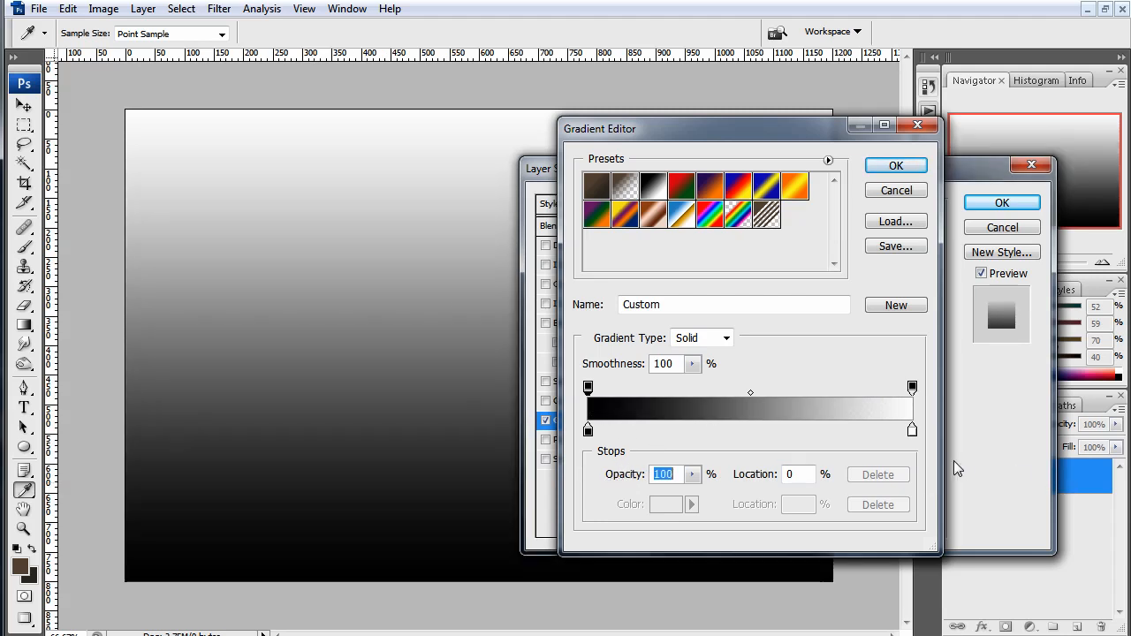
Change the gradient's white end stop to the muted grey-blue a4a4be
double_click(912, 432)
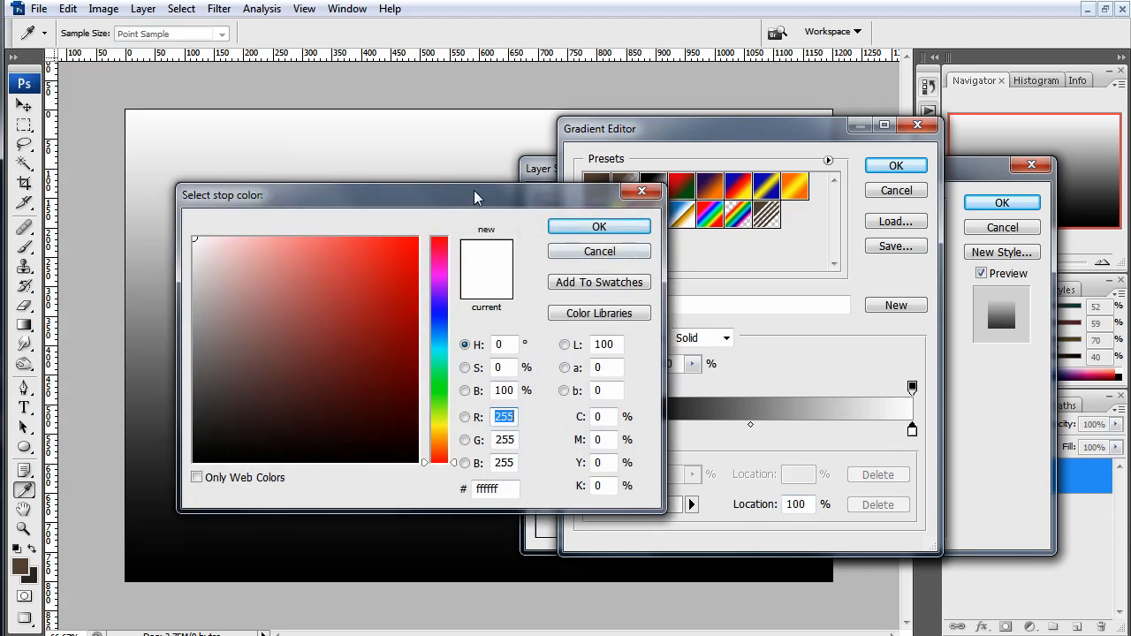
left_click_drag(474, 190, 850, 187)
left_click_drag(832, 451, 832, 304)
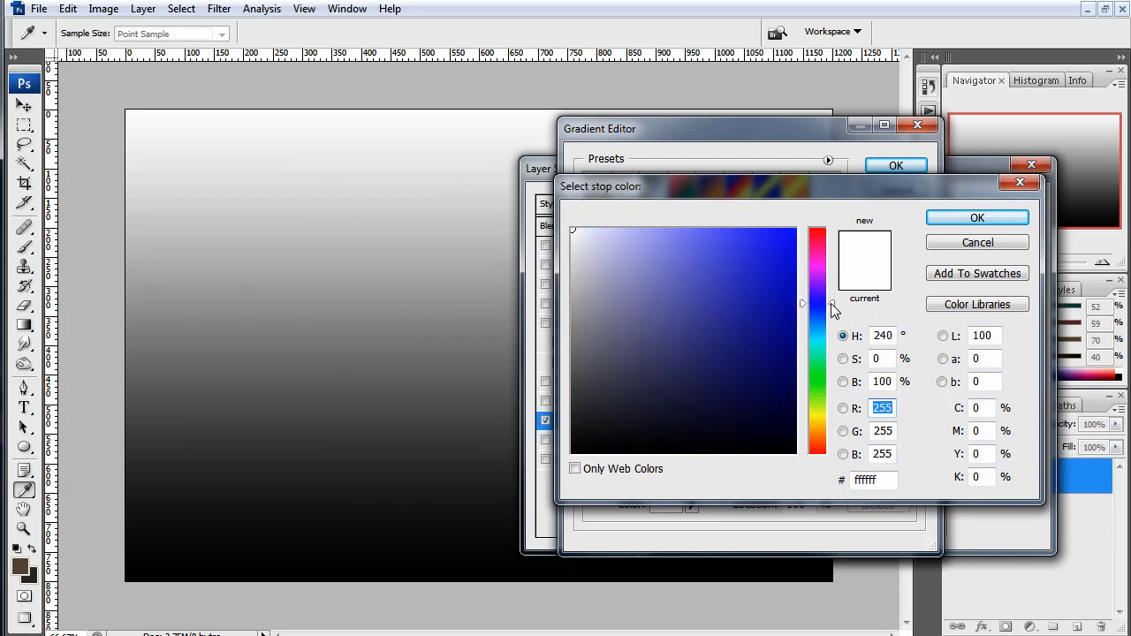
left_click(618, 276)
mouse_move(619, 276)
left_mouse_down()
mouse_move(618, 289)
mouse_move(604, 285)
left_mouse_up()
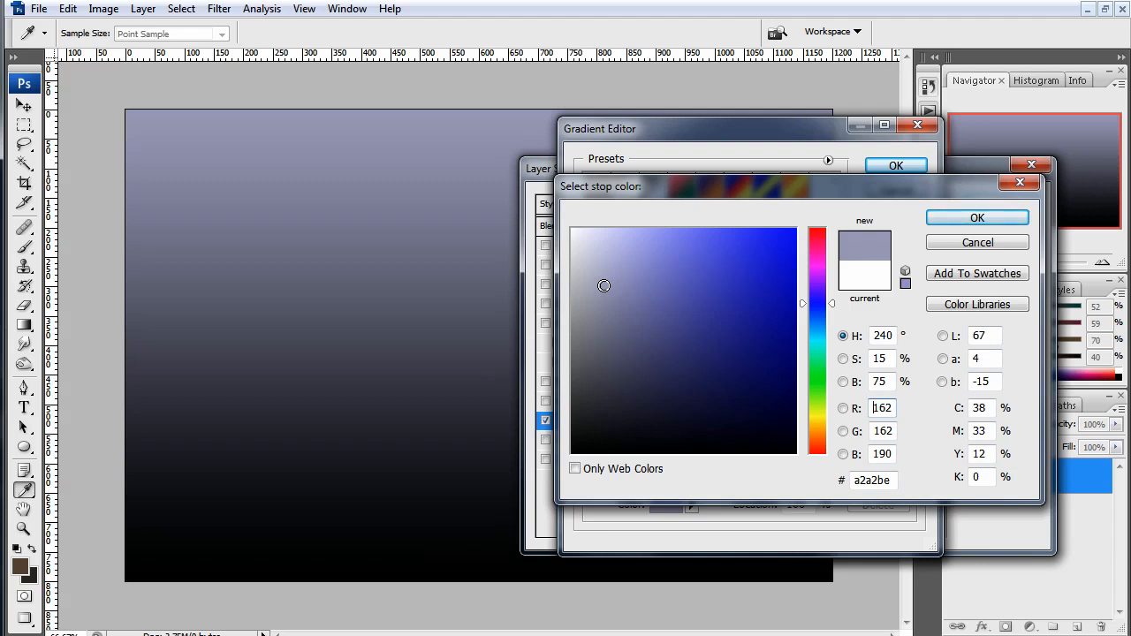
left_click_drag(603, 285, 601, 285)
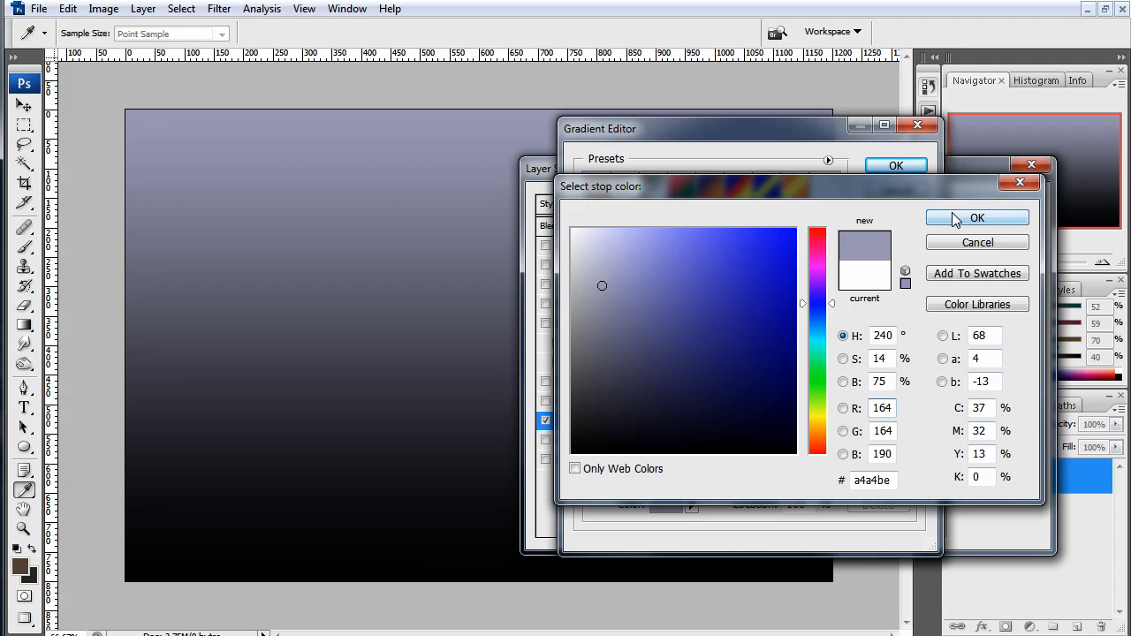
left_click(980, 218)
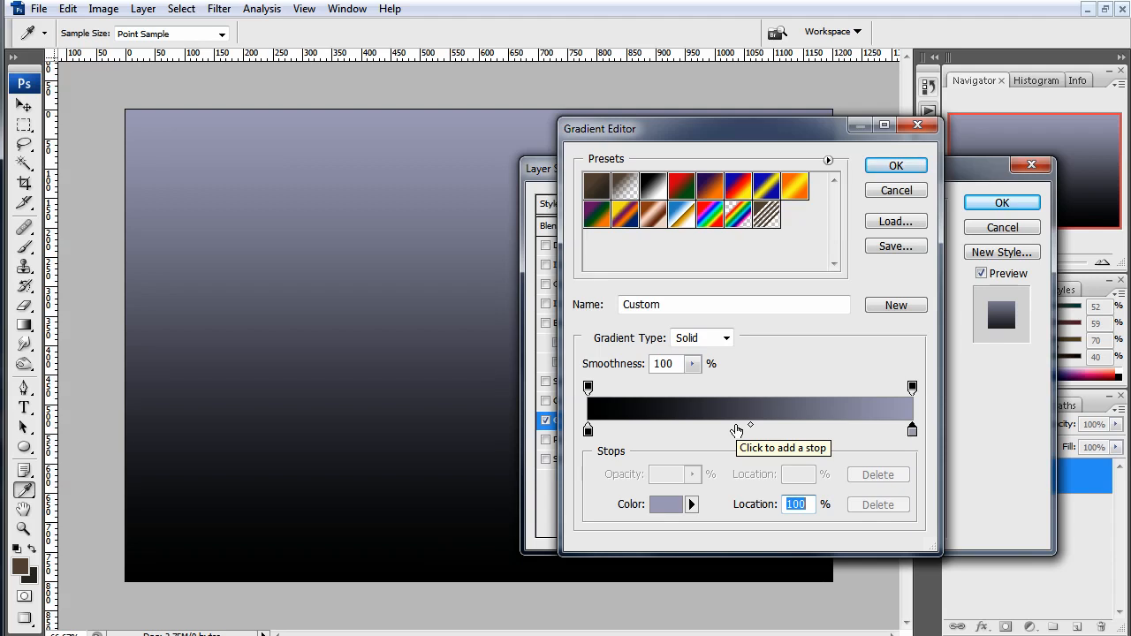
Add a colour stop at 49% of the gradient and colour it tan, bf9f76
left_click(736, 430)
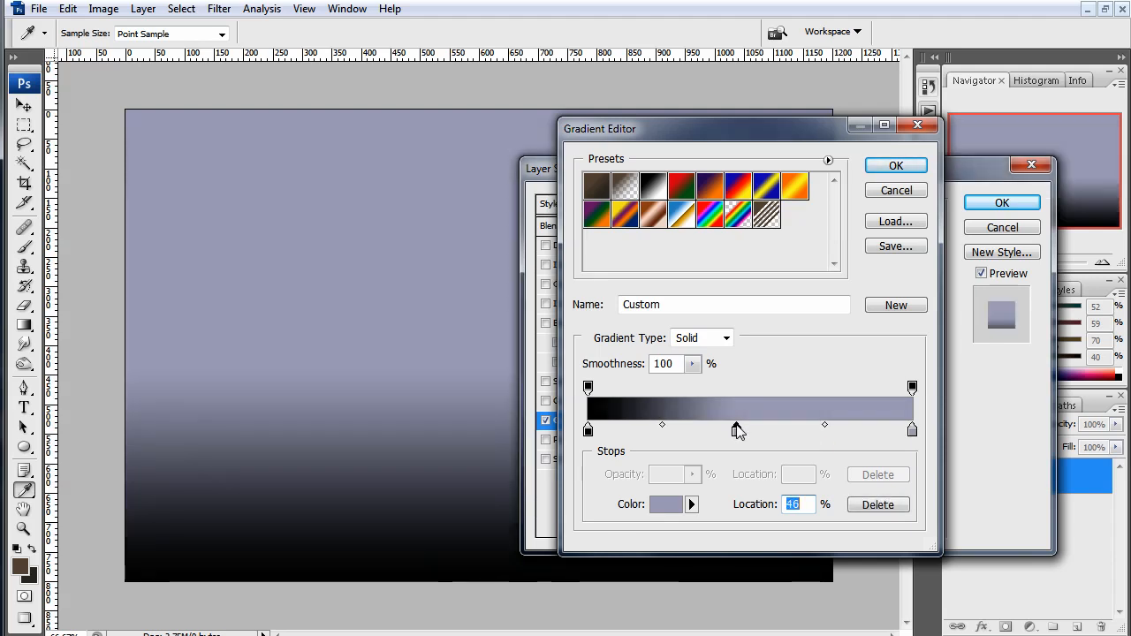
left_click_drag(737, 431, 747, 430)
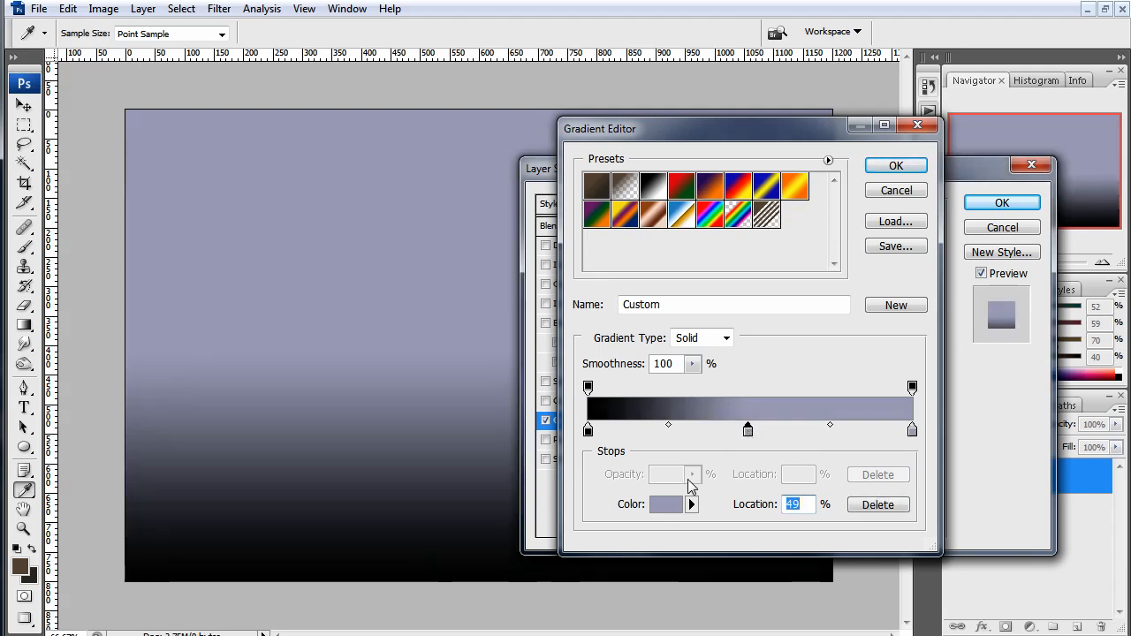
double_click(748, 430)
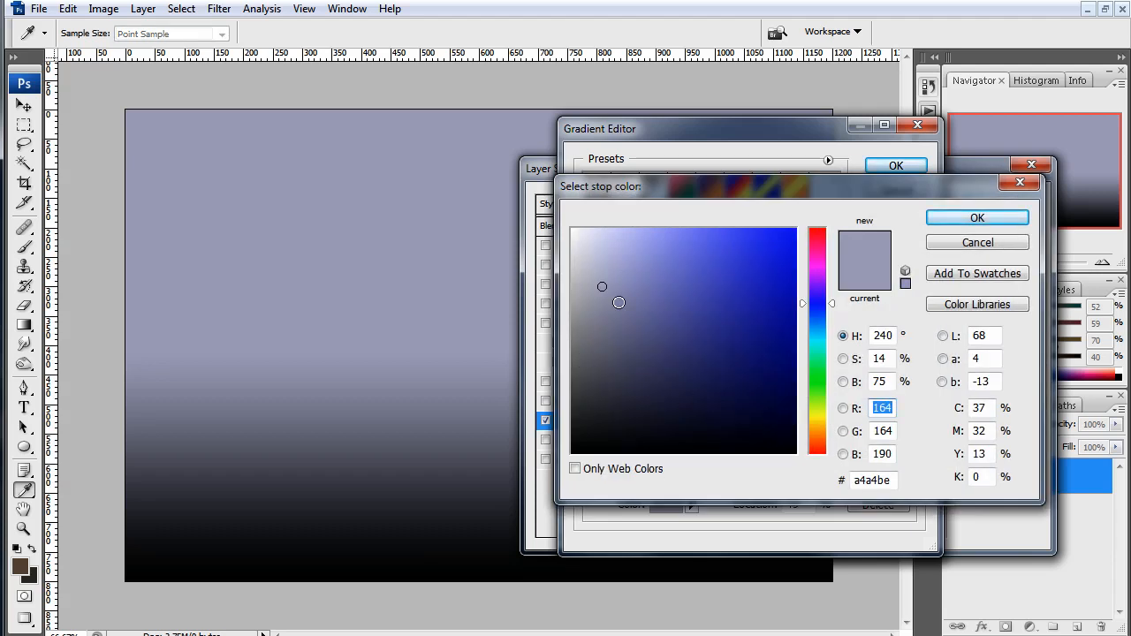
left_click(707, 321)
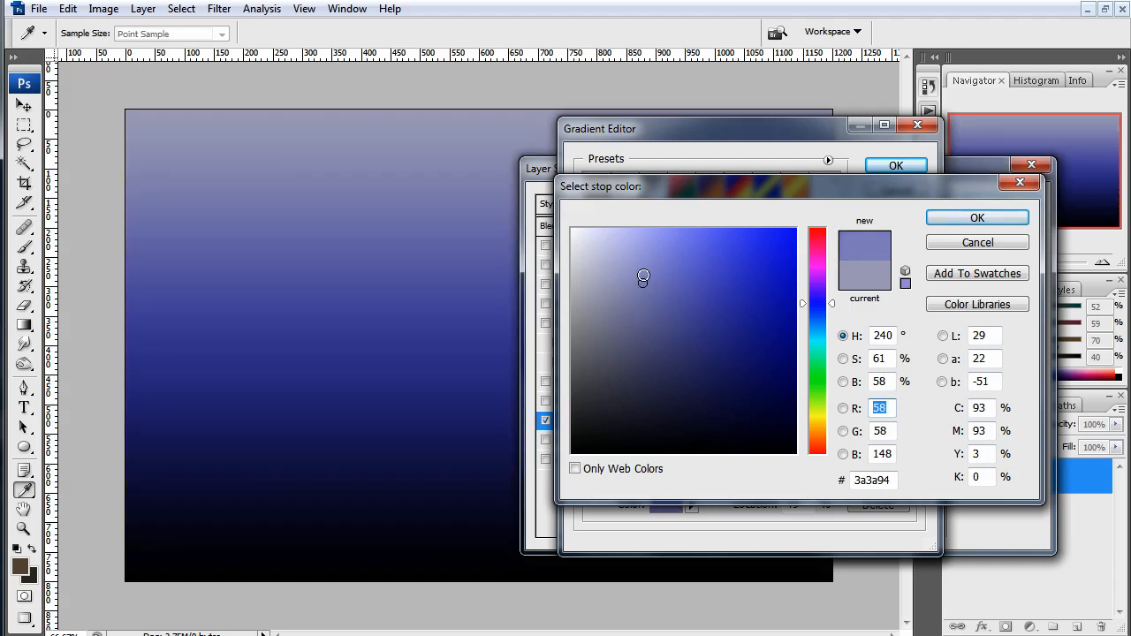
left_click(643, 277)
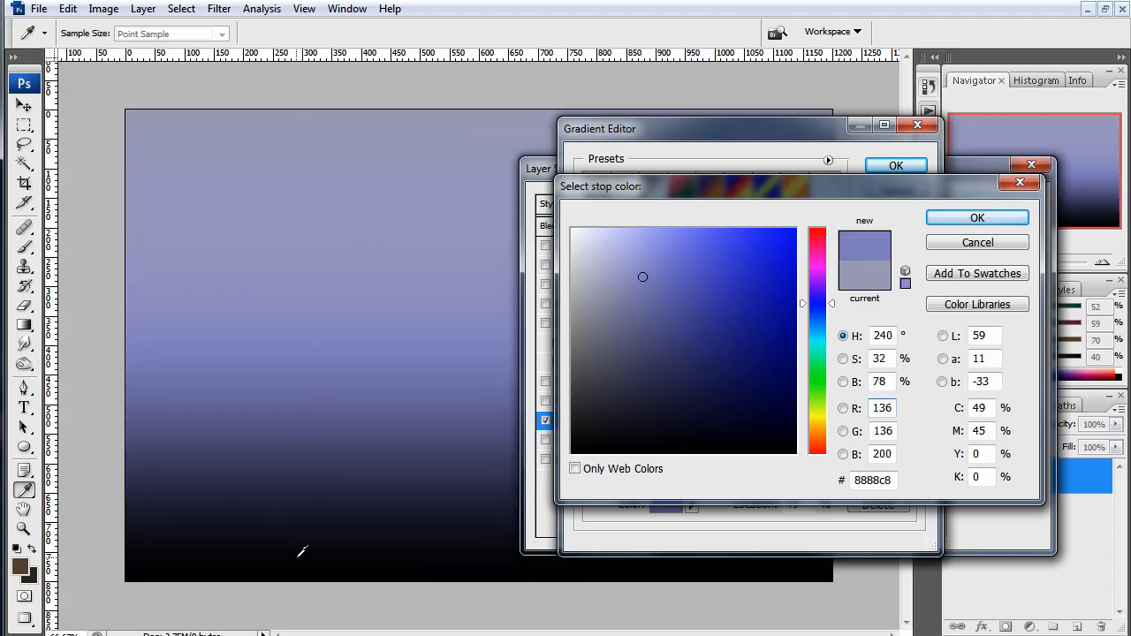
left_click(826, 433)
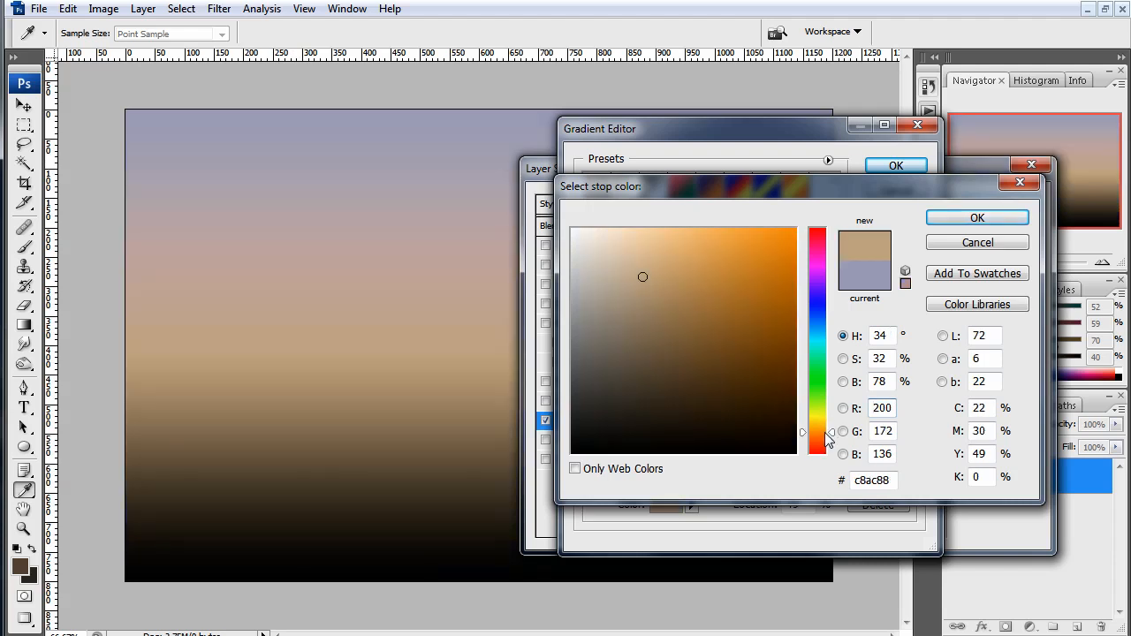
mouse_move(646, 271)
left_mouse_down()
mouse_move(639, 292)
mouse_move(654, 296)
mouse_move(662, 277)
mouse_move(649, 275)
mouse_move(656, 285)
left_mouse_up()
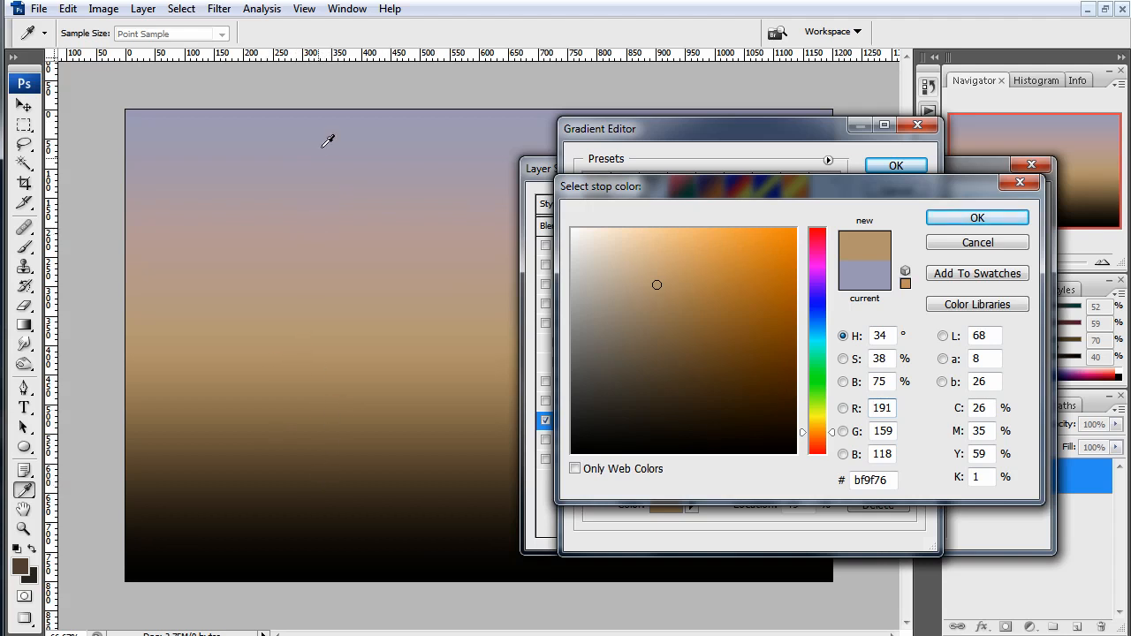
left_click(978, 219)
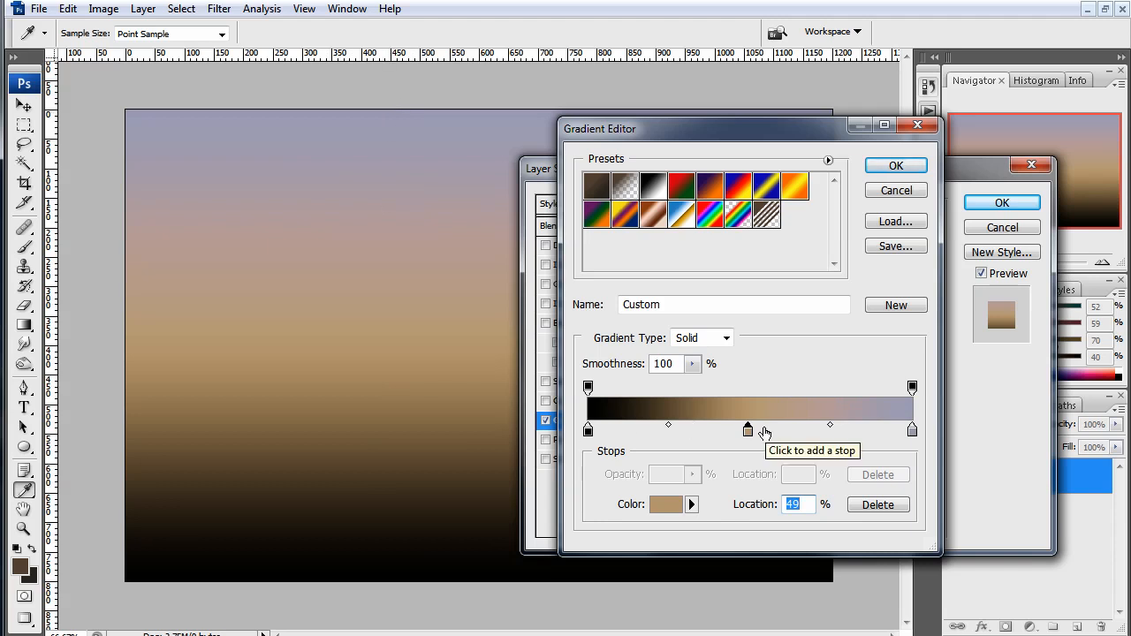
Add another colour stop at 42% of the gradient and colour it a slightly duller tan, bca17e
left_click(731, 431)
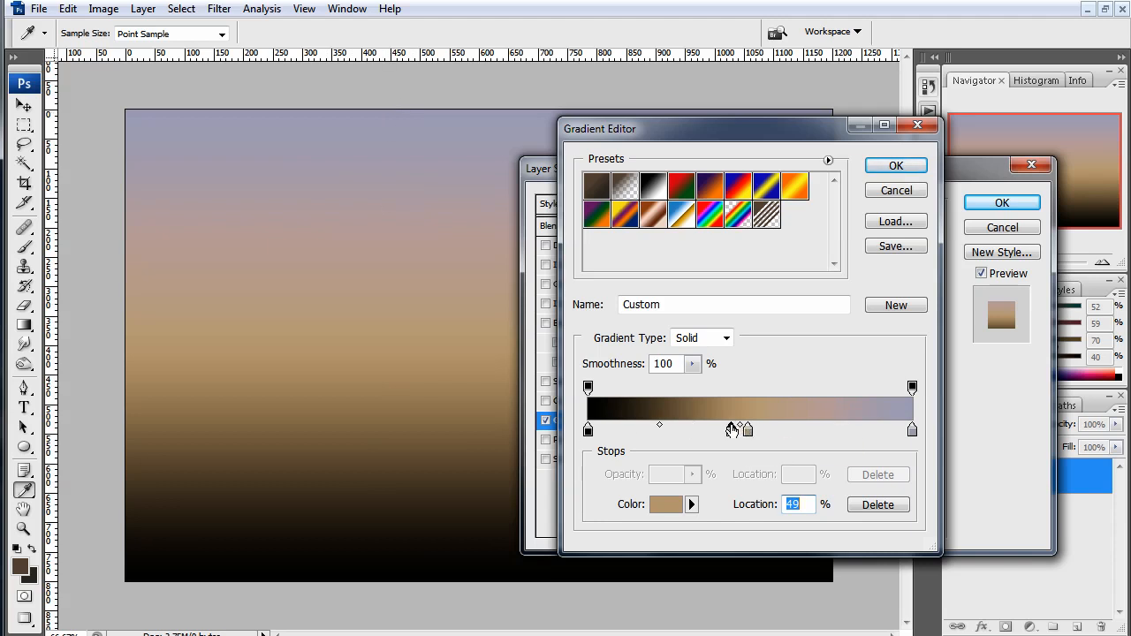
left_click_drag(730, 433, 726, 433)
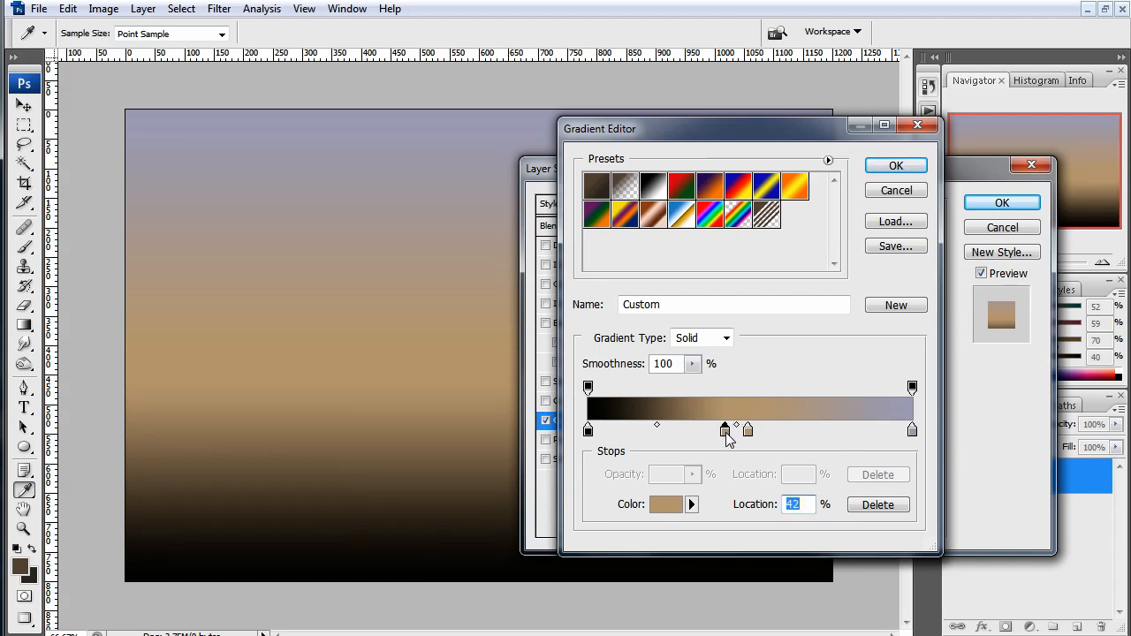
double_click(725, 430)
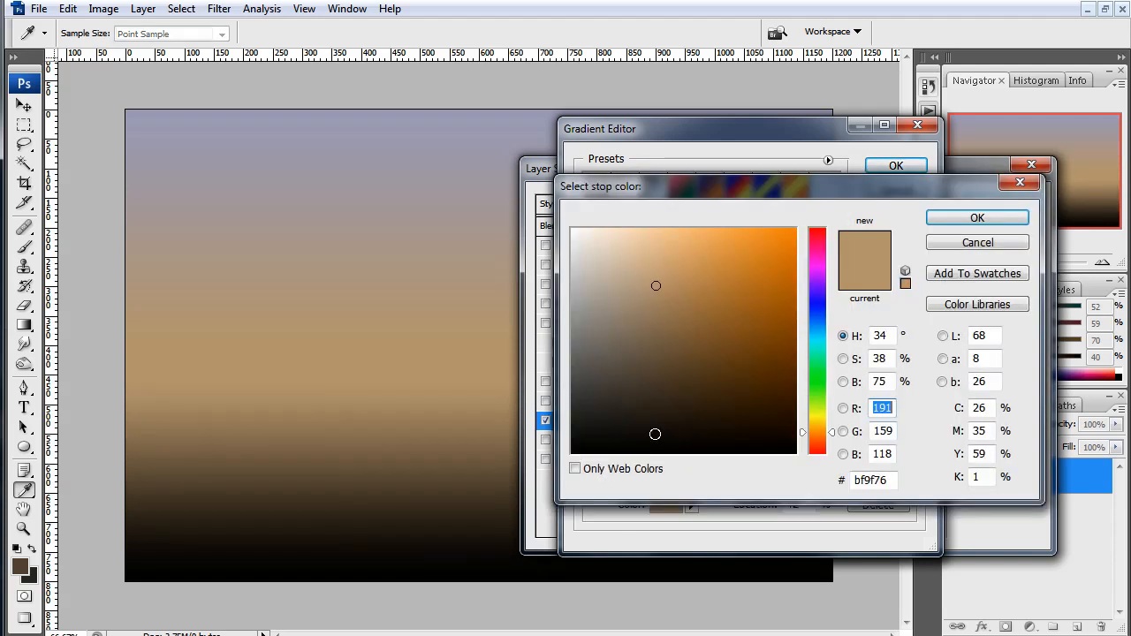
mouse_move(651, 282)
left_mouse_down()
mouse_move(642, 270)
mouse_move(645, 288)
left_mouse_up()
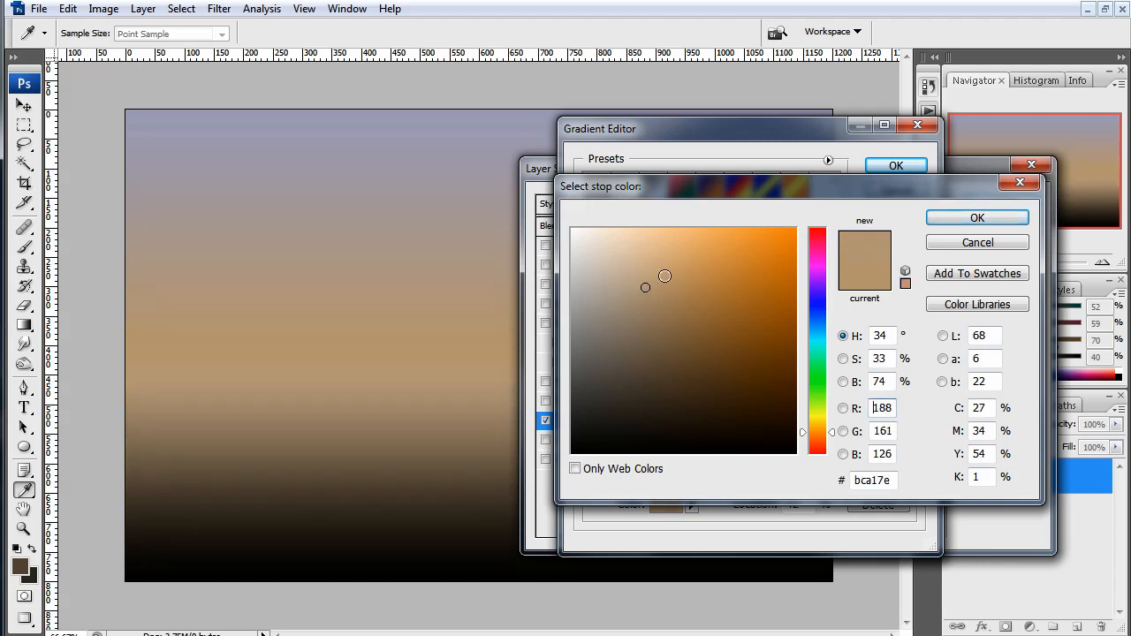
left_click(978, 219)
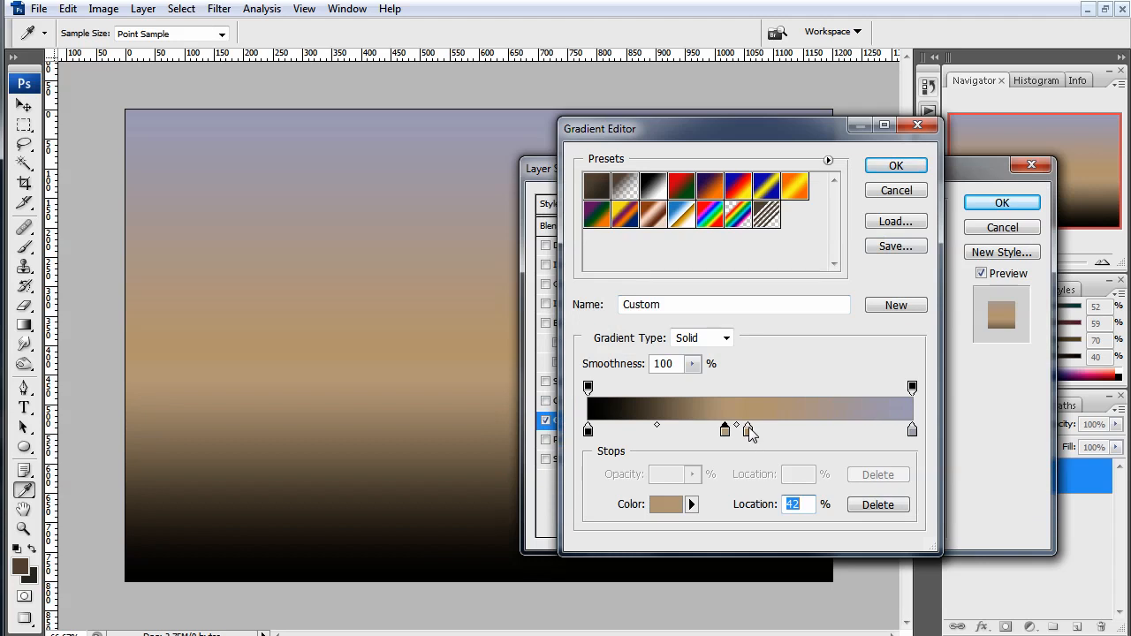
Move the 49% tan stop to 61% of the gradient and shift the midpoint beyond it closer to that stop
left_click(761, 432)
left_click_drag(762, 433, 850, 430)
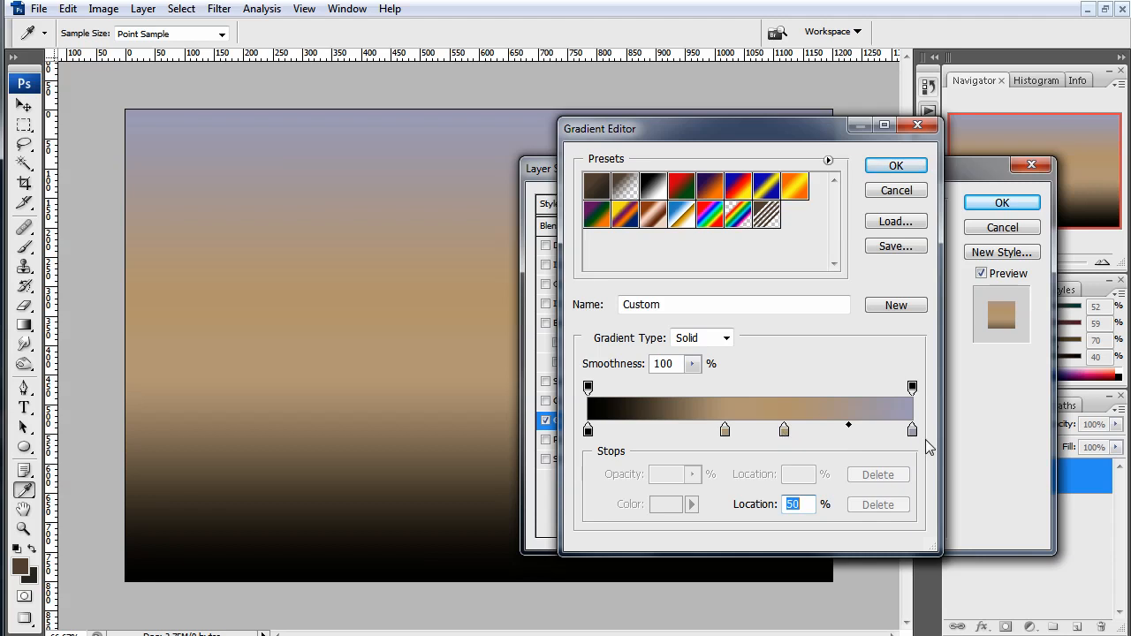
left_click_drag(846, 427, 819, 440)
left_click(814, 431)
left_click(831, 431)
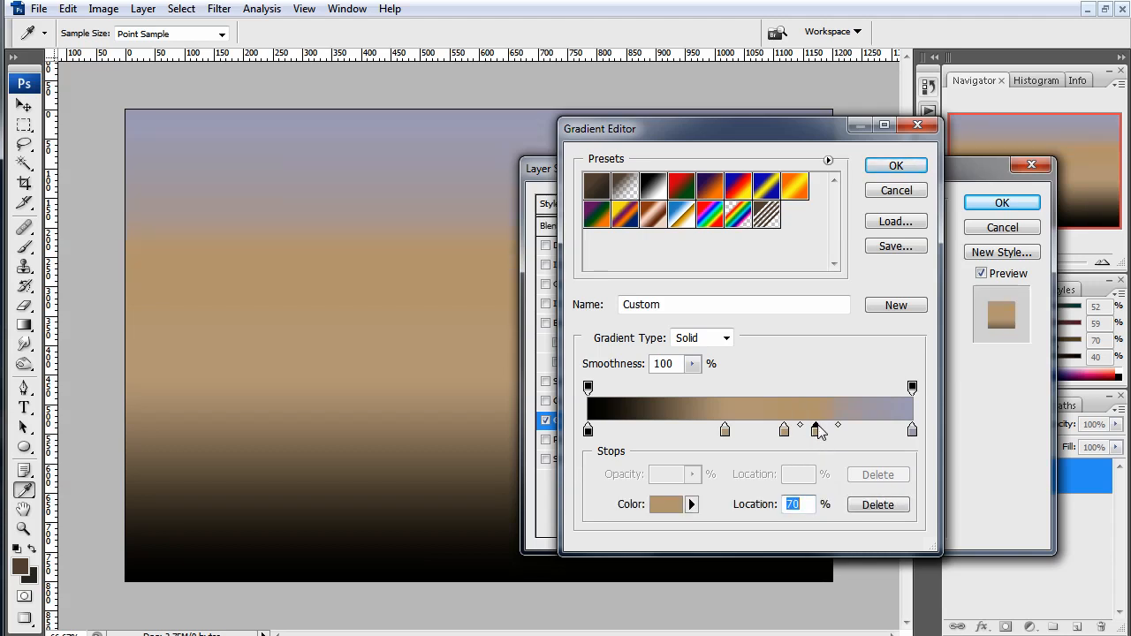
mouse_move(818, 437)
left_mouse_down()
mouse_move(823, 477)
mouse_move(831, 449)
left_mouse_up()
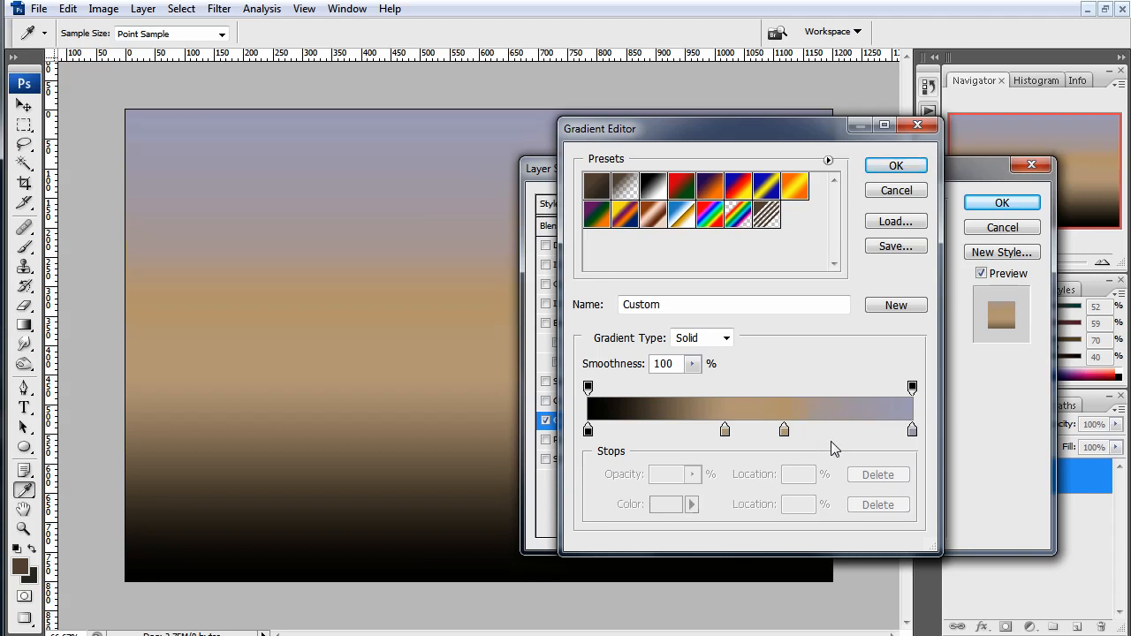
Set the midpoint before the grey-blue end stop to 42% and recolour the 61% tan stop as cdaa89
left_click(912, 433)
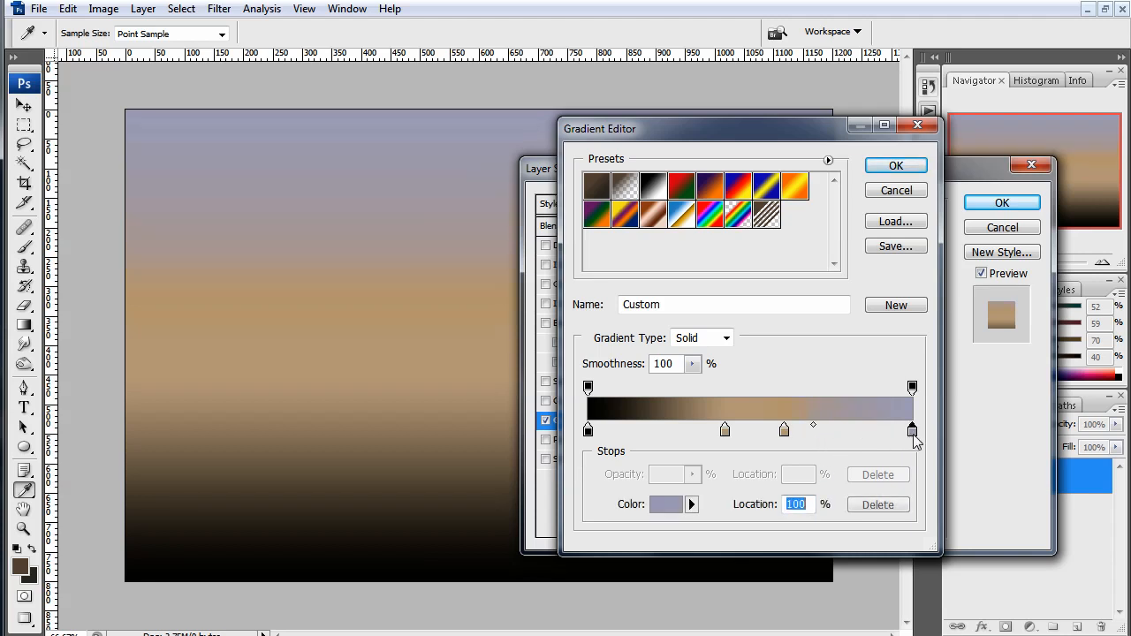
left_click_drag(814, 430, 838, 426)
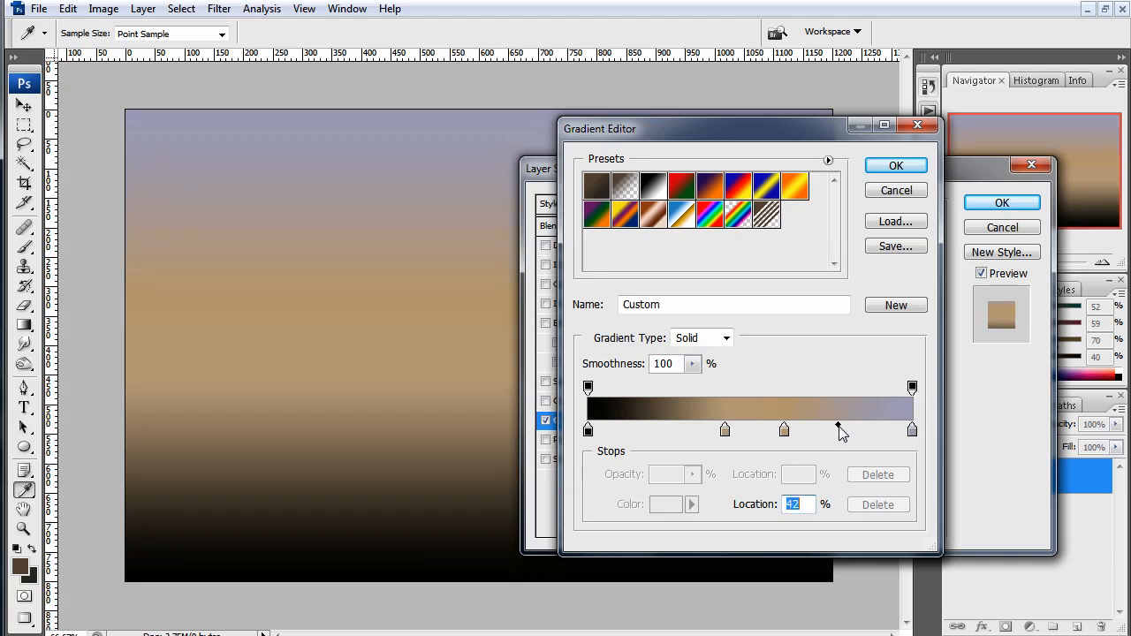
double_click(784, 431)
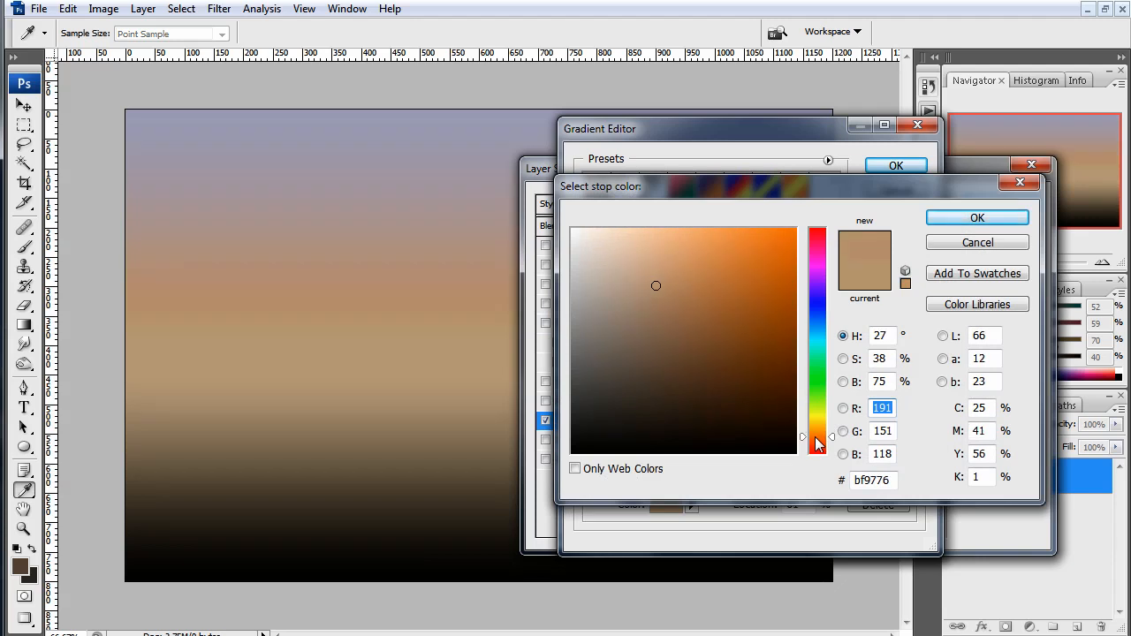
left_click_drag(652, 279, 650, 276)
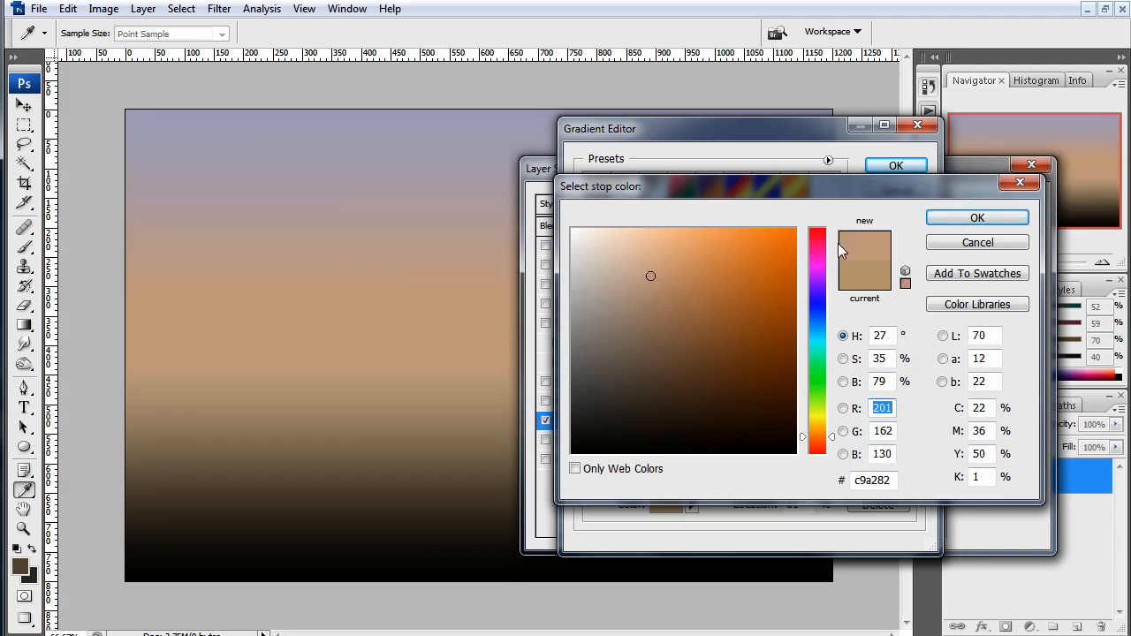
left_click_drag(661, 274, 647, 269)
left_click_drag(821, 440, 820, 436)
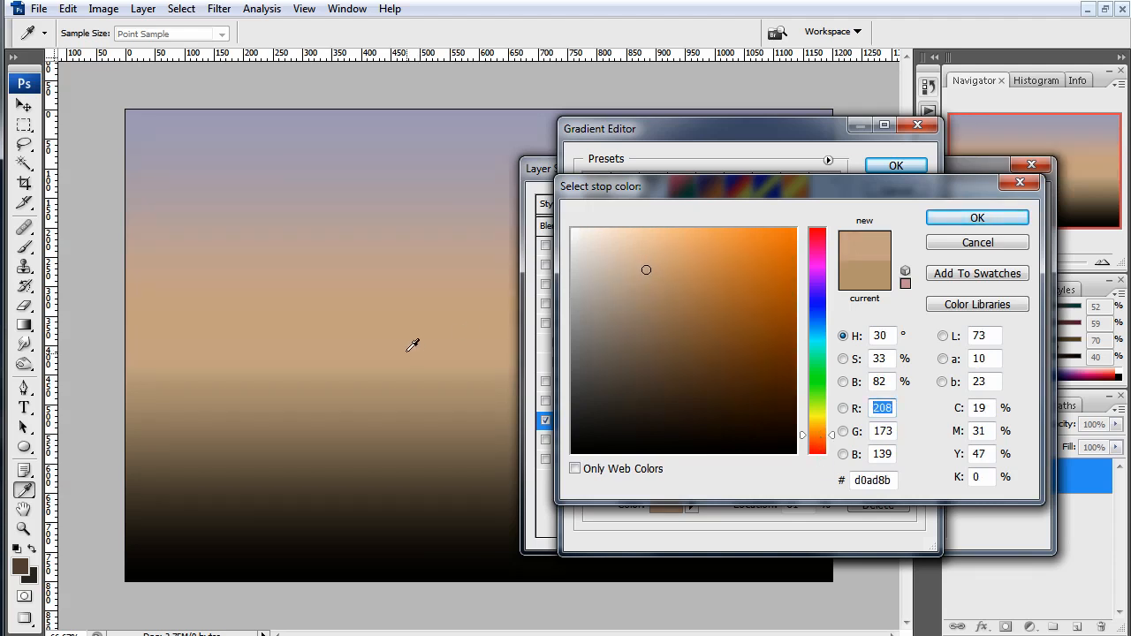
left_click(646, 272)
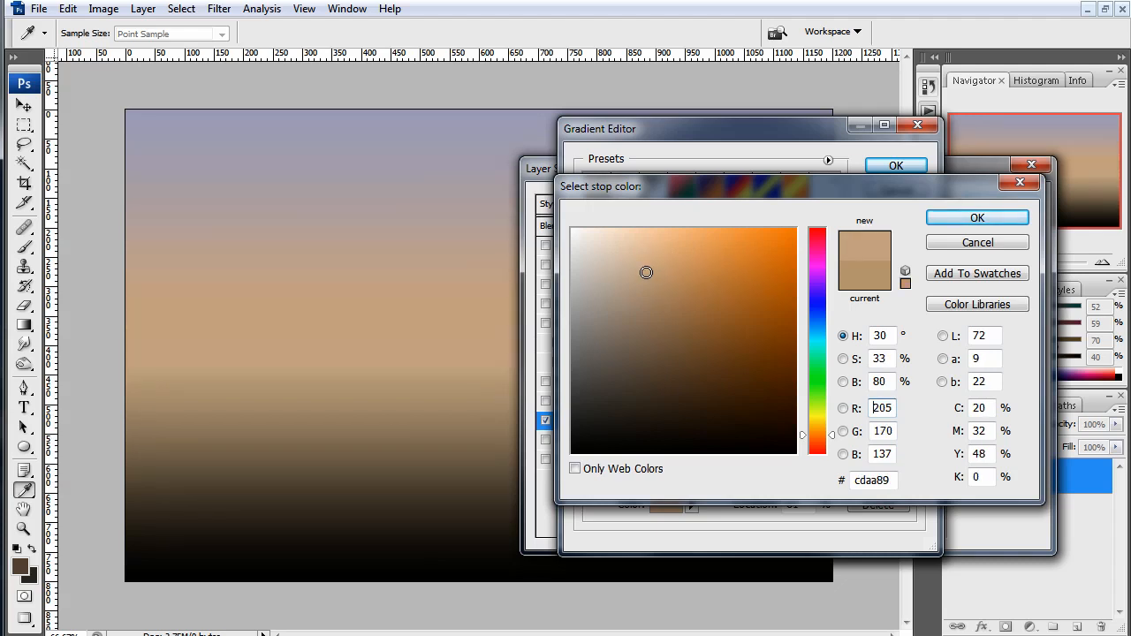
left_click(974, 219)
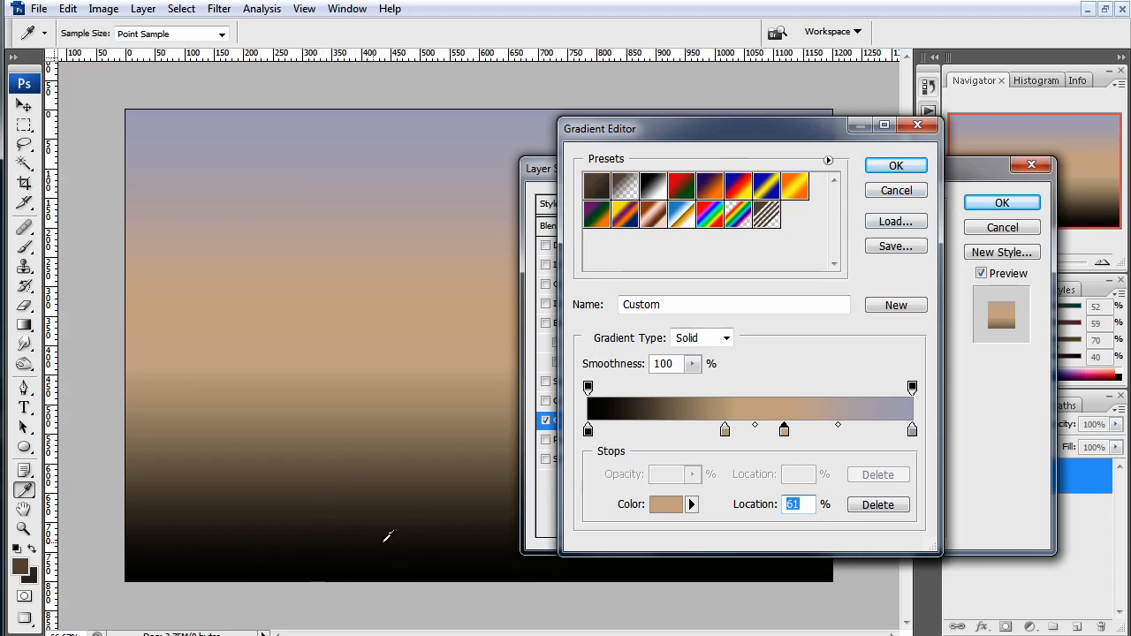
Change the gradient's black end stop to the warm dark grey 2a2927
left_click(587, 431)
double_click(588, 431)
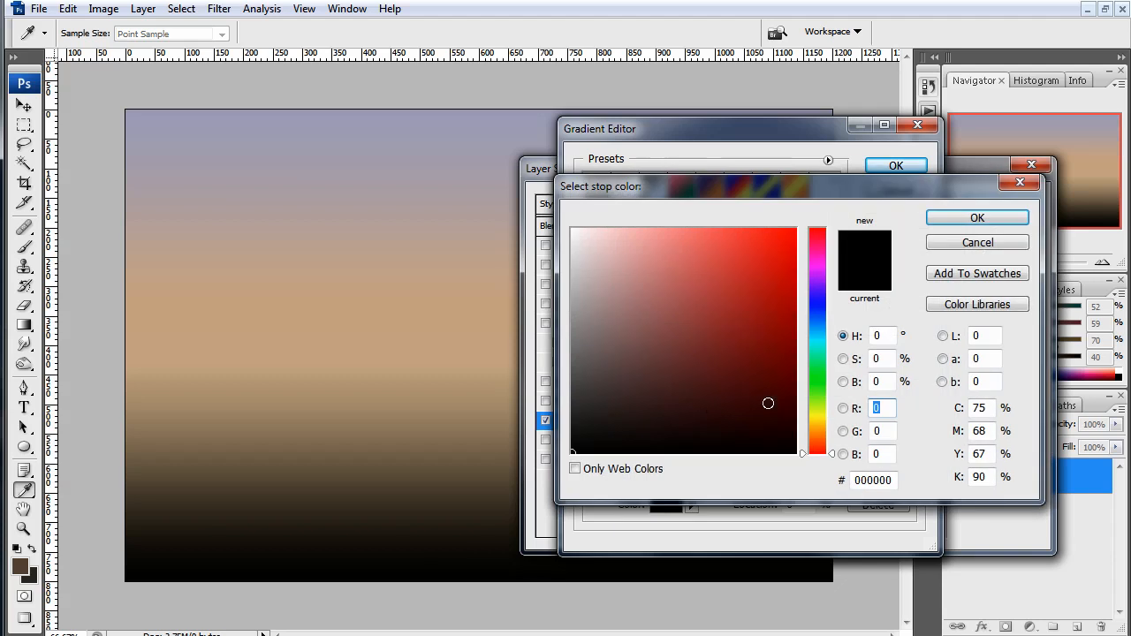
left_click(823, 435)
left_click_drag(823, 434, 823, 432)
left_click_drag(592, 430, 586, 417)
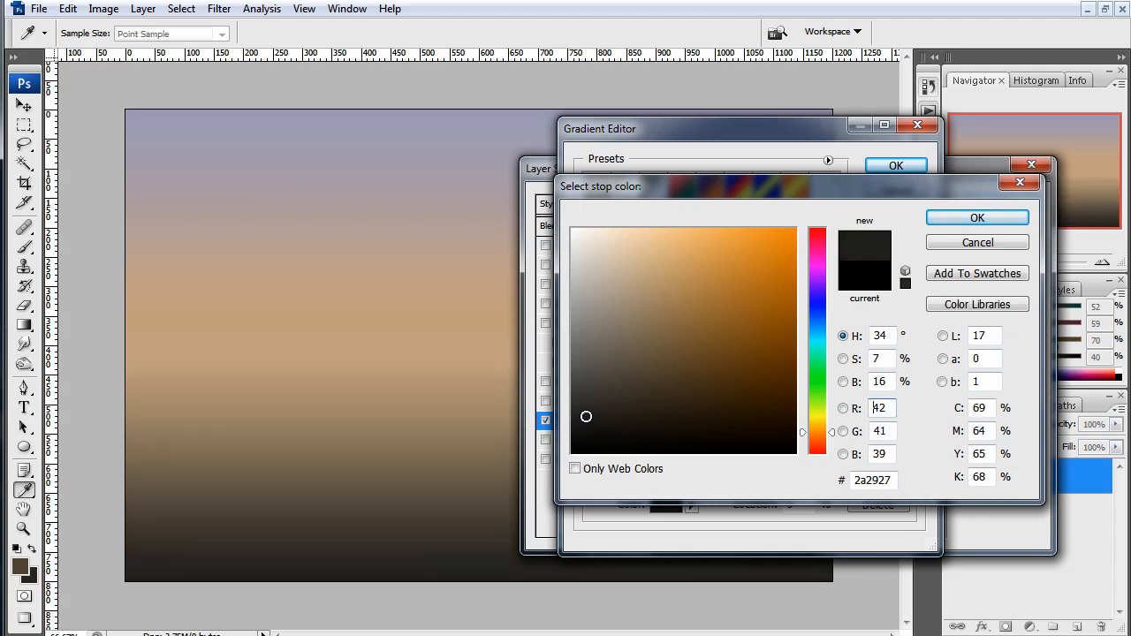
left_click(976, 220)
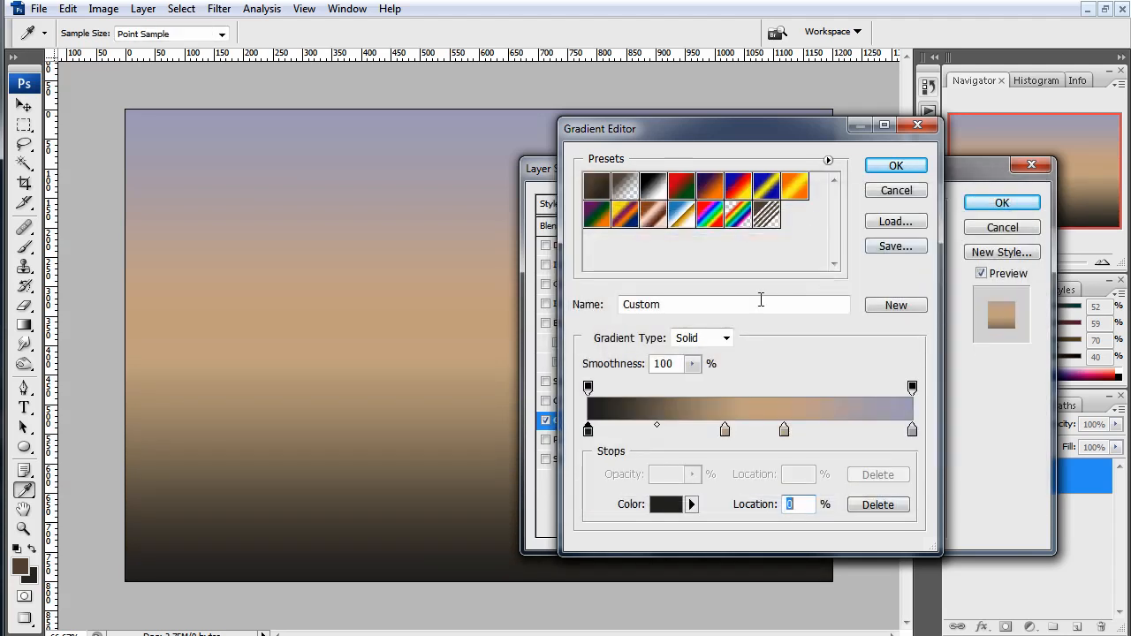
Accept the edited gradient and reposition the gradient overlay lower on the canvas
left_click_drag(724, 138, 831, 141)
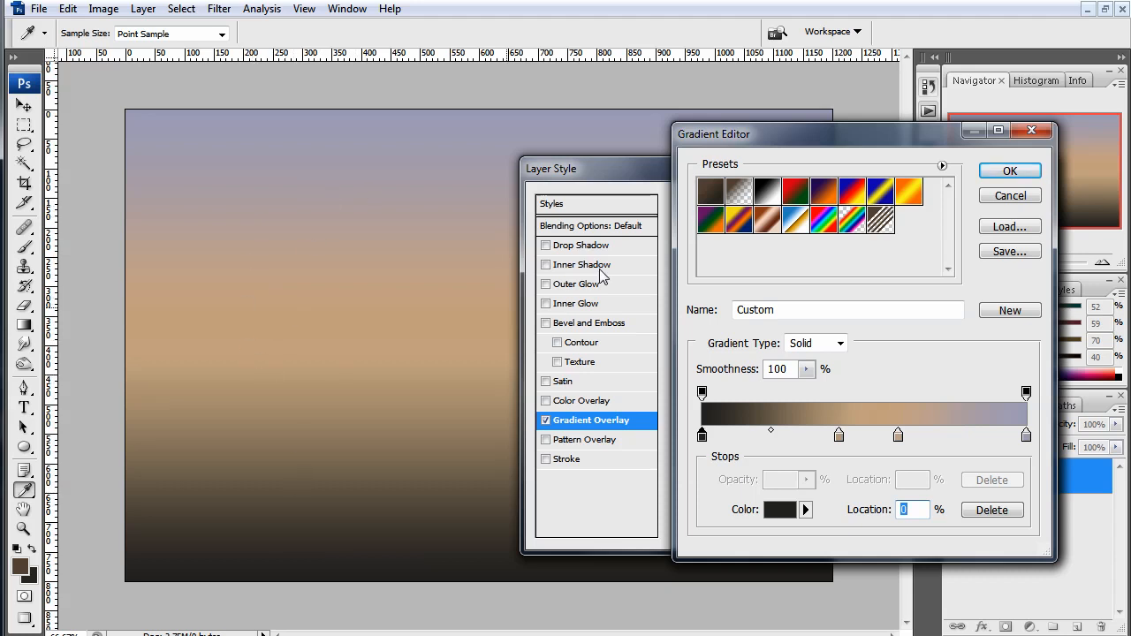
left_click(1010, 171)
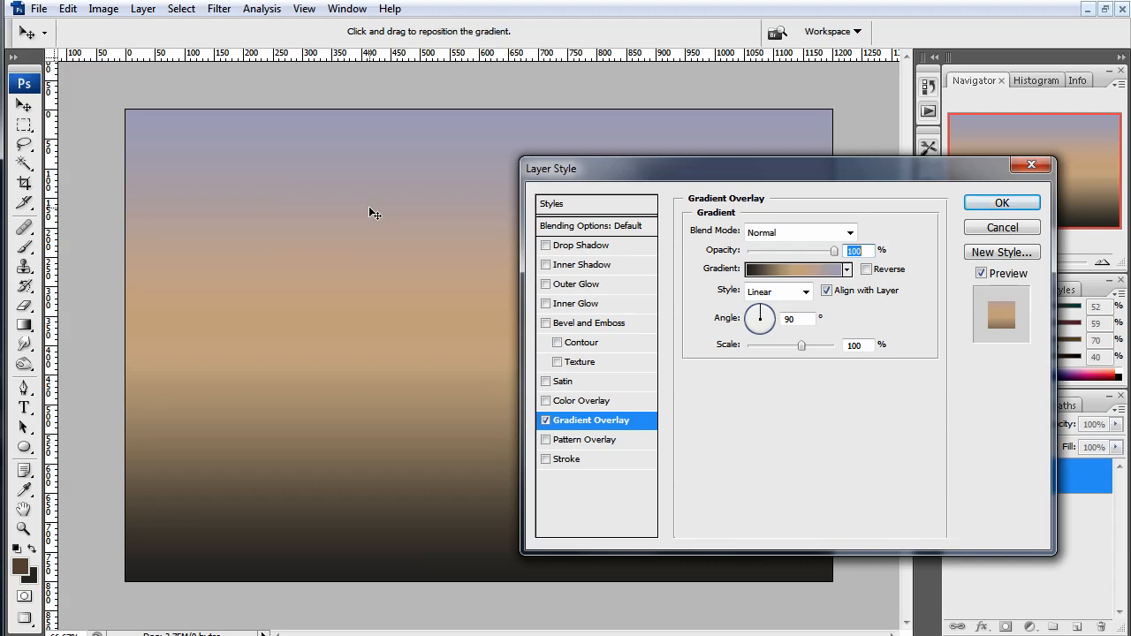
left_click_drag(369, 208, 406, 291)
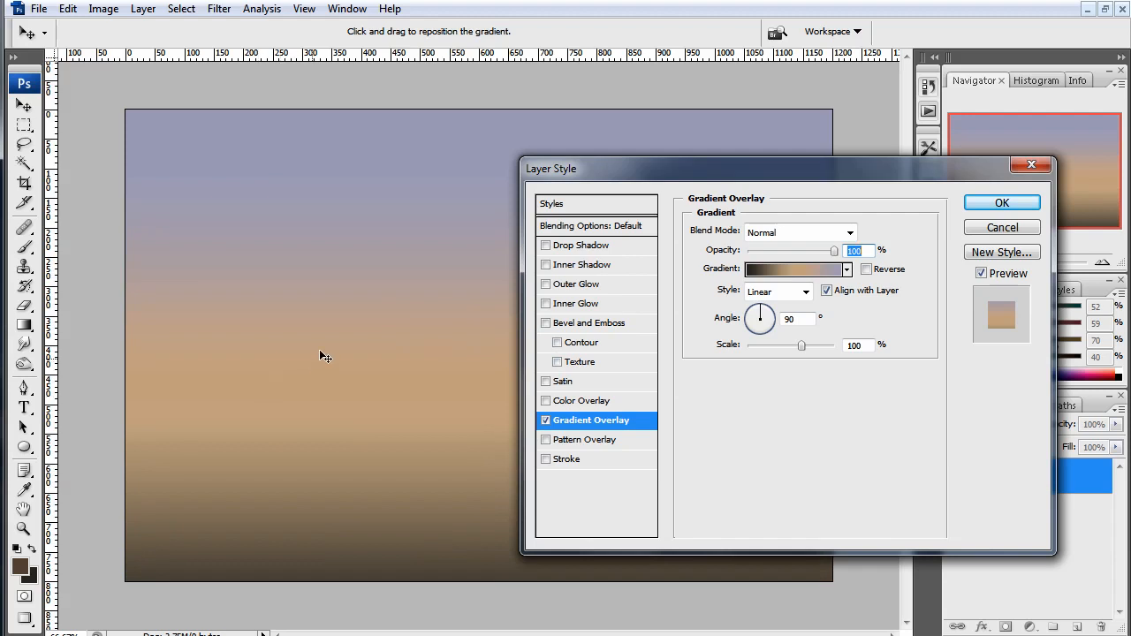
Move the 61% gradient stop to 63%, recolour it dusty pink caaba5, and apply the gradient overlay to the layer
left_click(829, 270)
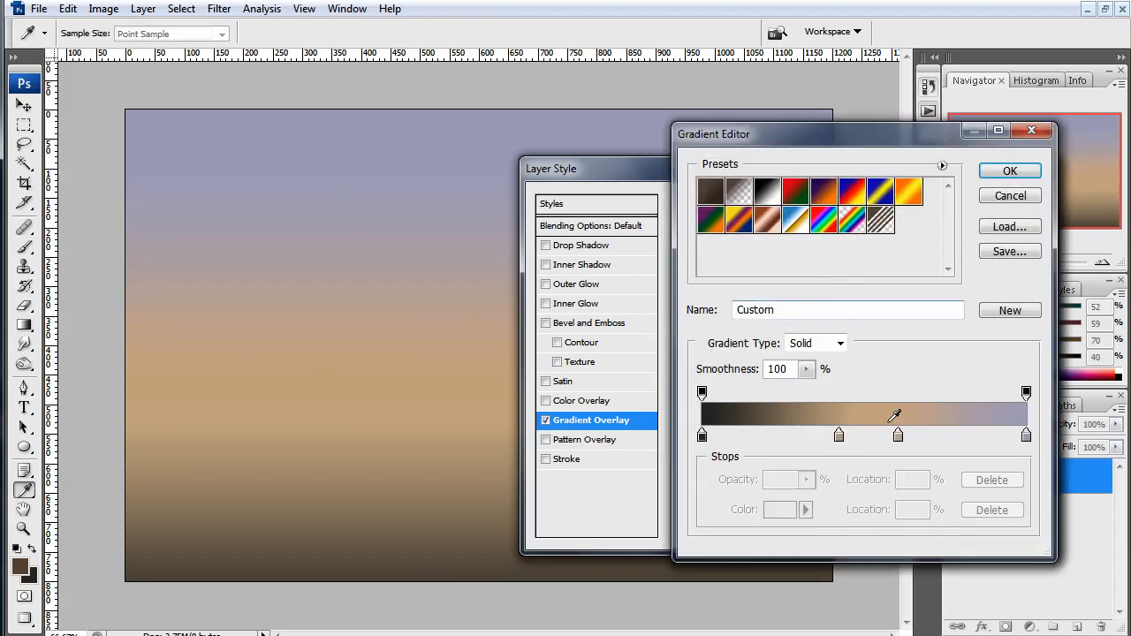
left_click(898, 436)
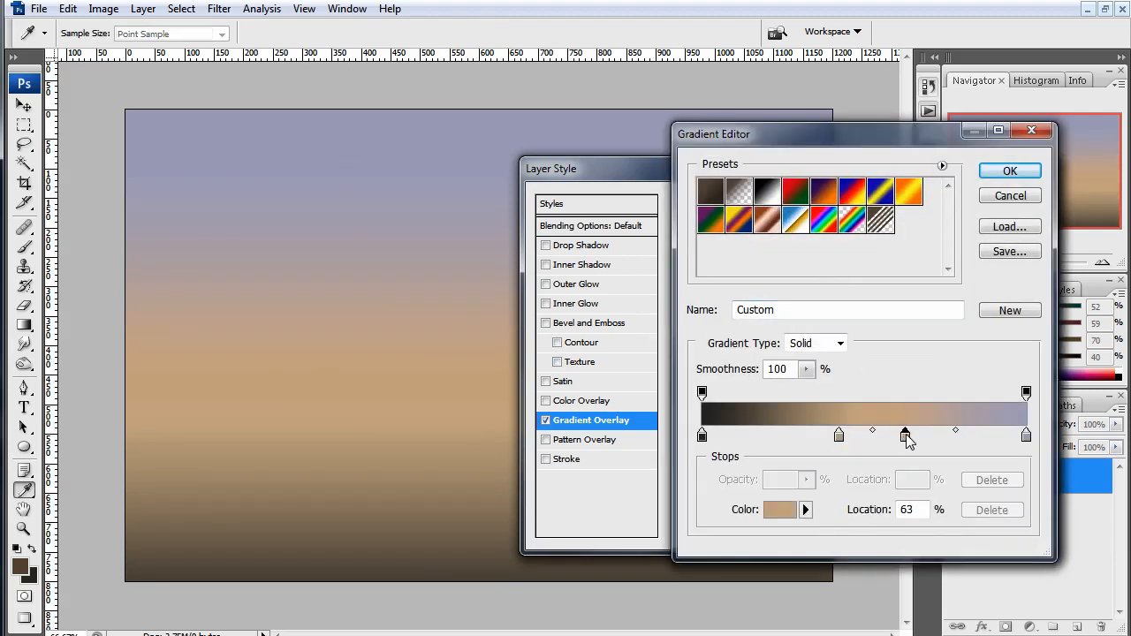
left_click_drag(908, 440, 909, 442)
double_click(906, 436)
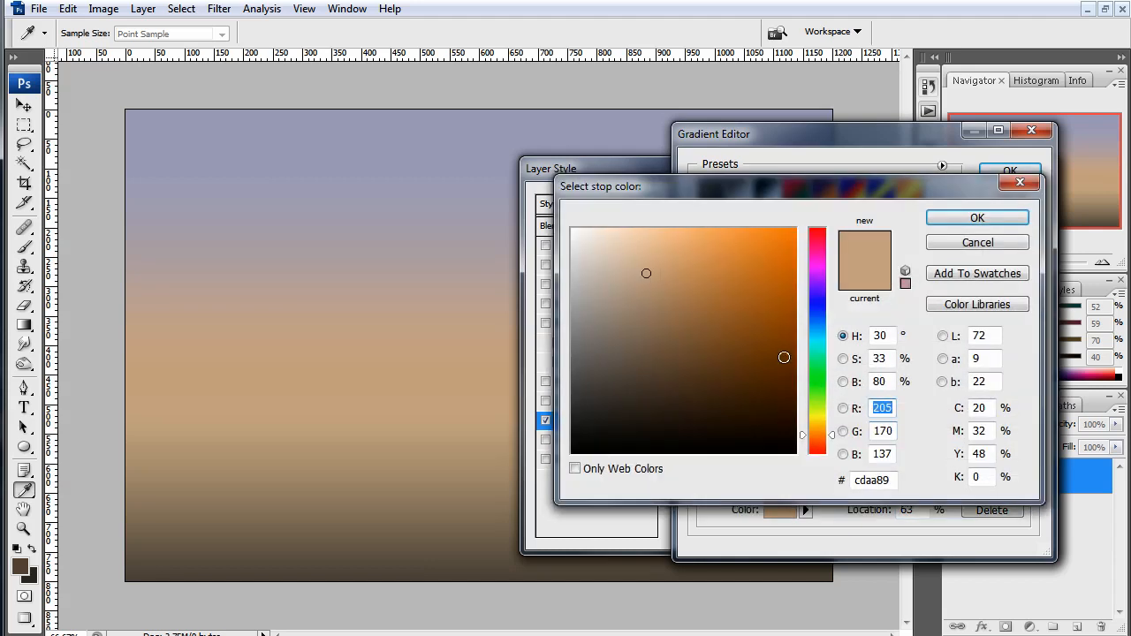
mouse_move(829, 267)
left_mouse_down()
mouse_move(820, 241)
mouse_move(815, 255)
mouse_move(822, 237)
left_mouse_up()
mouse_move(633, 274)
left_mouse_down()
mouse_move(608, 265)
mouse_move(618, 268)
left_mouse_up()
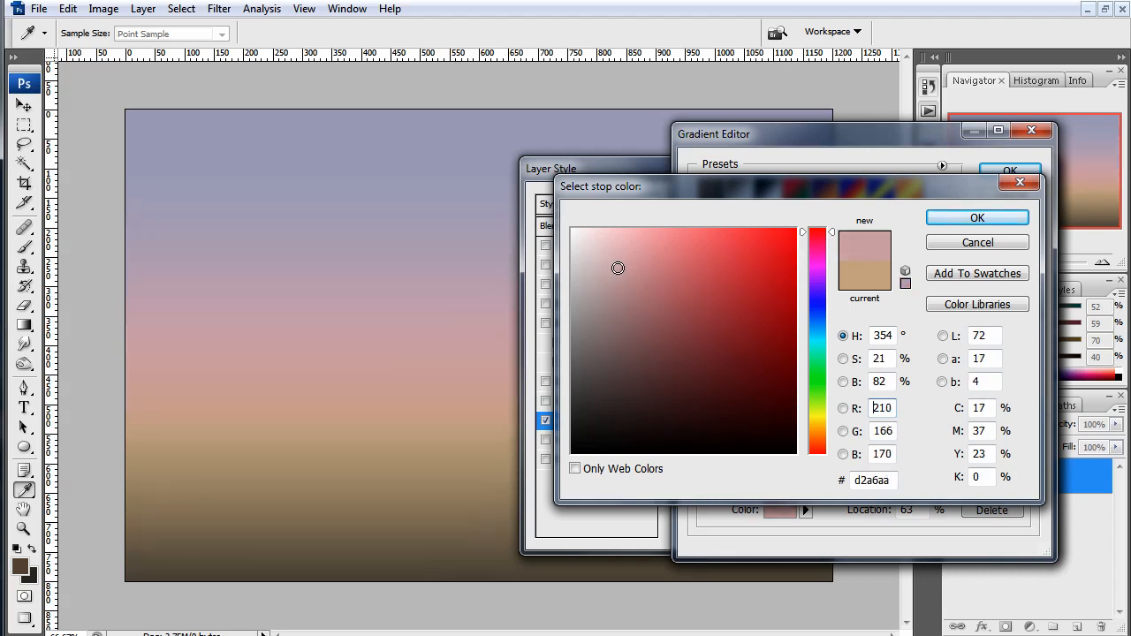
left_click_drag(820, 451, 821, 455)
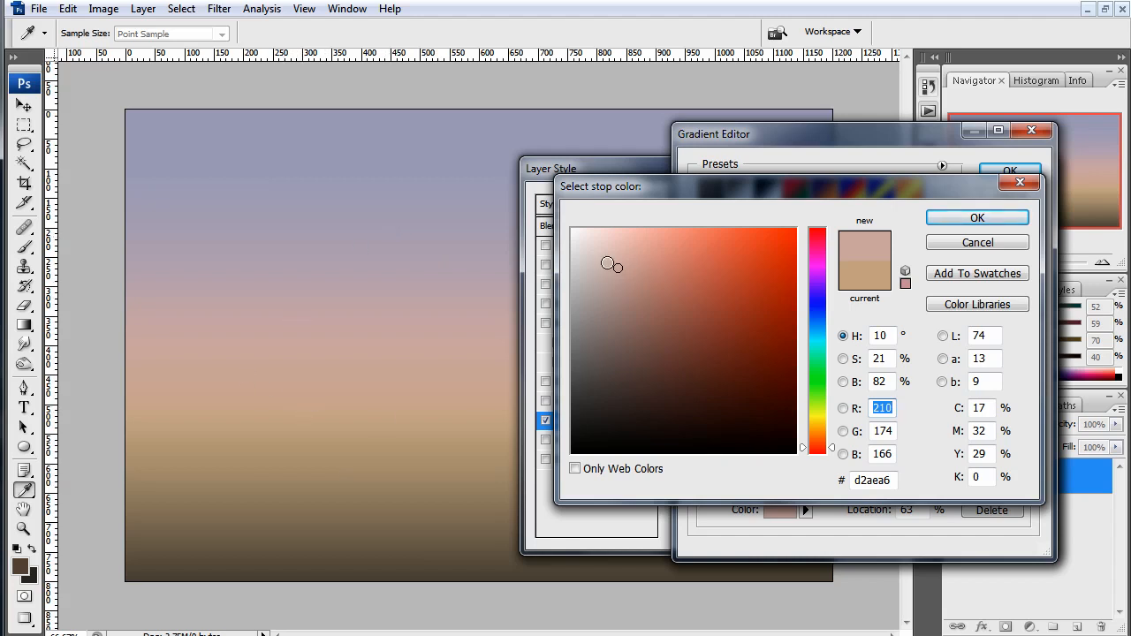
mouse_move(623, 260)
left_mouse_down()
mouse_move(605, 265)
mouse_move(611, 273)
left_mouse_up()
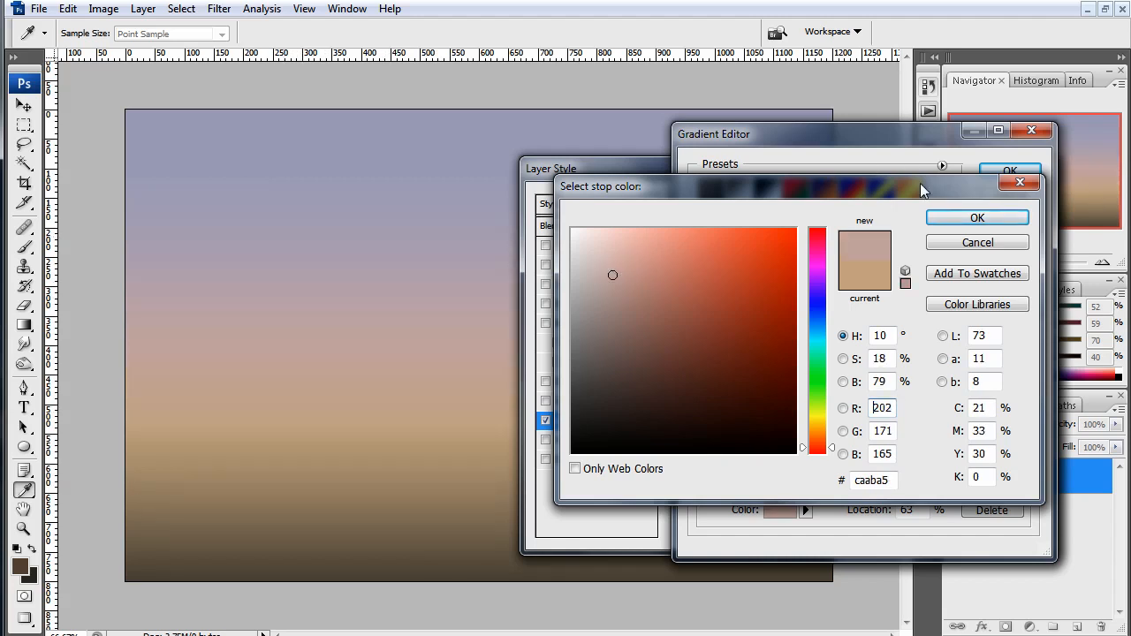
left_click(977, 217)
left_click(997, 175)
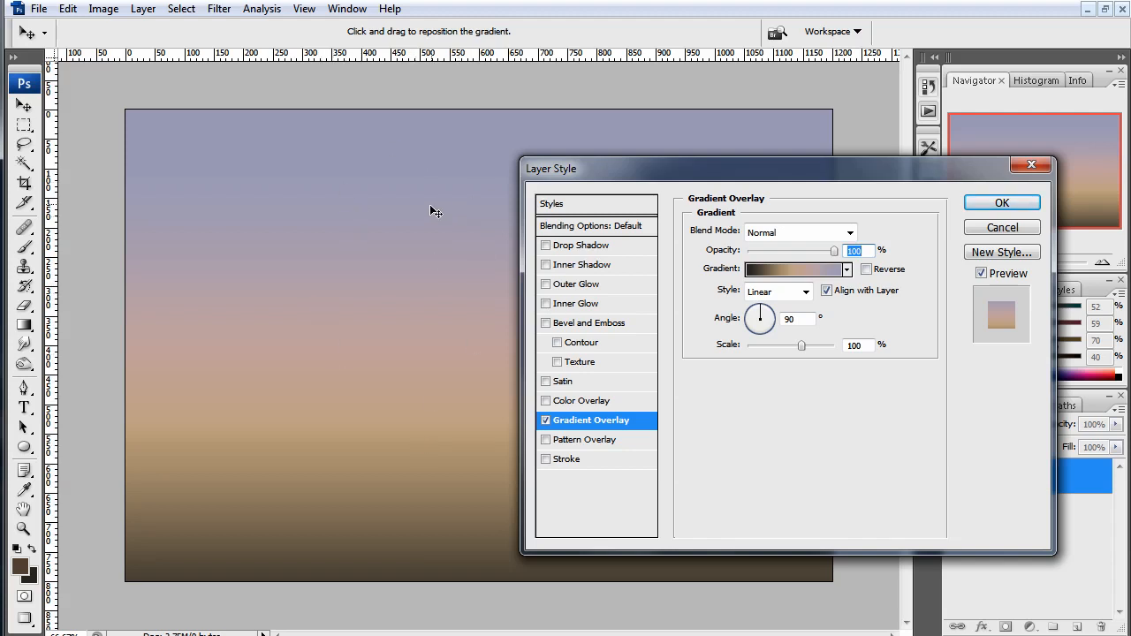
left_click(1003, 202)
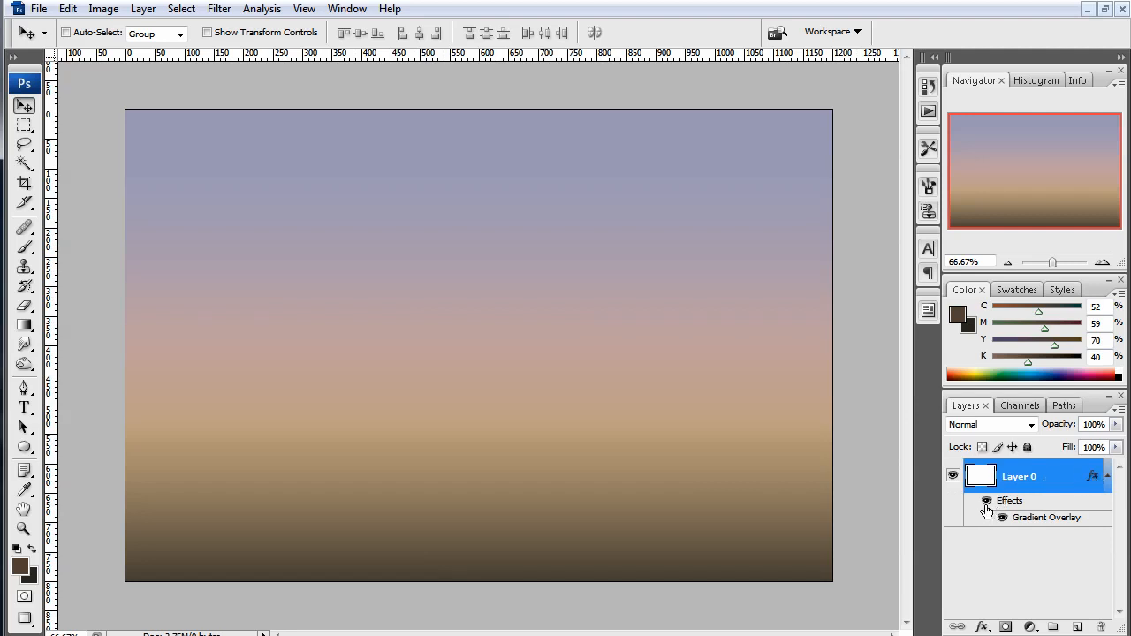
Compare the background with and without its gradient overlay by toggling the visibility of the layer's effects
left_click(1003, 518)
left_click(1002, 518)
left_click(1002, 518)
left_click(1002, 517)
left_click(988, 501)
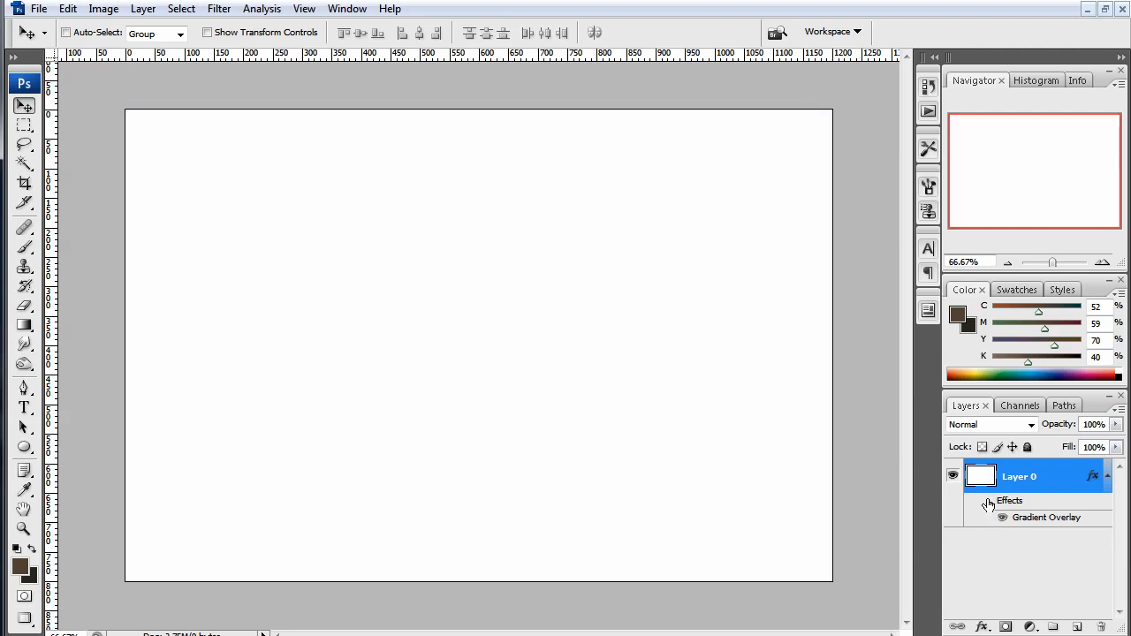
left_click(987, 501)
left_click(987, 501)
left_click(987, 502)
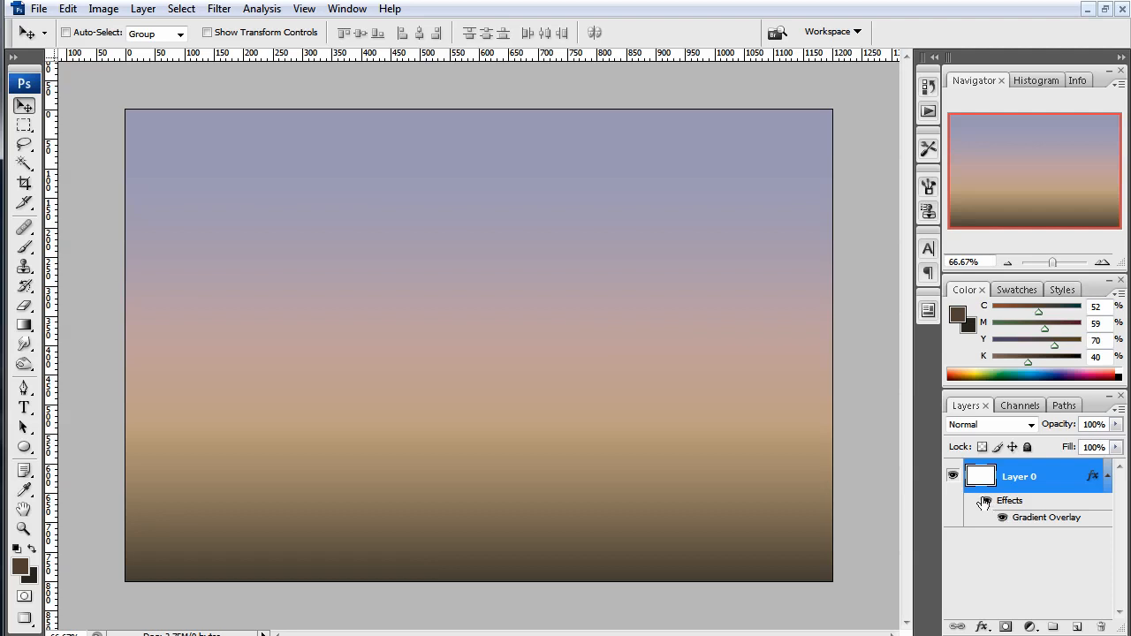
Hide and show the whole background layer to check what lies beneath it
left_click(951, 477)
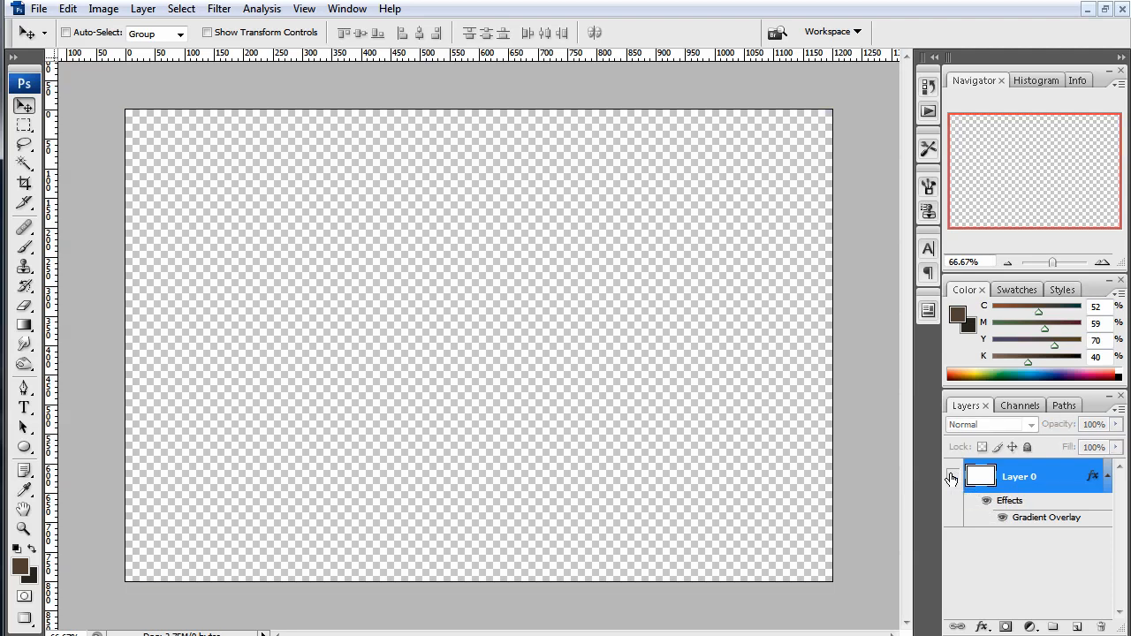
left_click(952, 477)
left_click(952, 477)
left_click(951, 478)
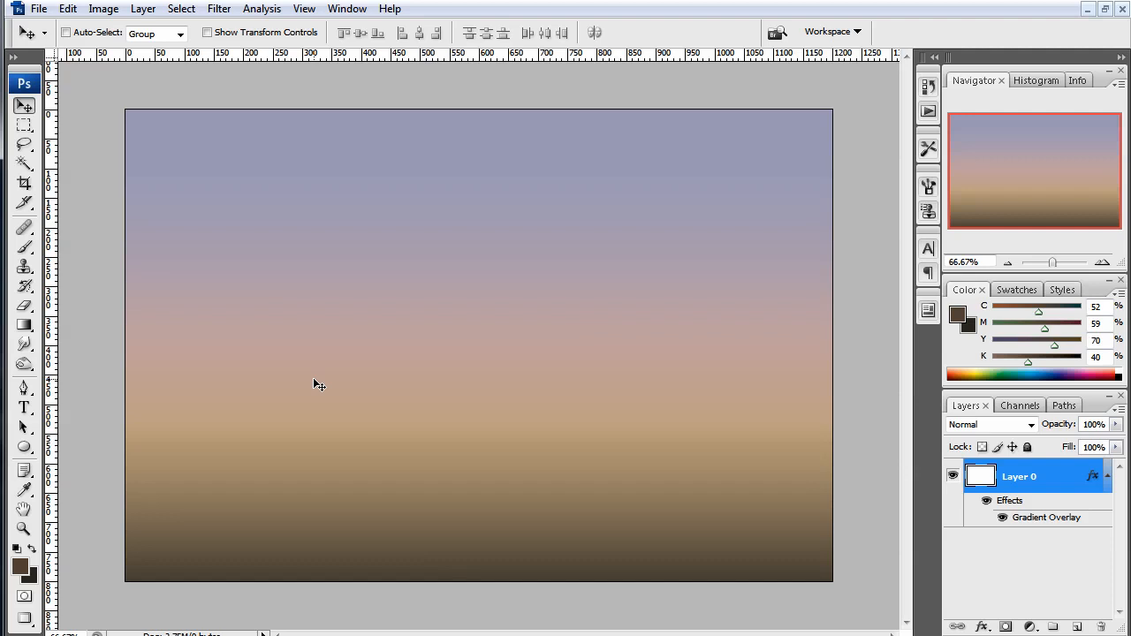
Draw a closed, irregular many-sided shape with straight segments and an inner cut-out over the canvas using the Pen tool
left_click(25, 387)
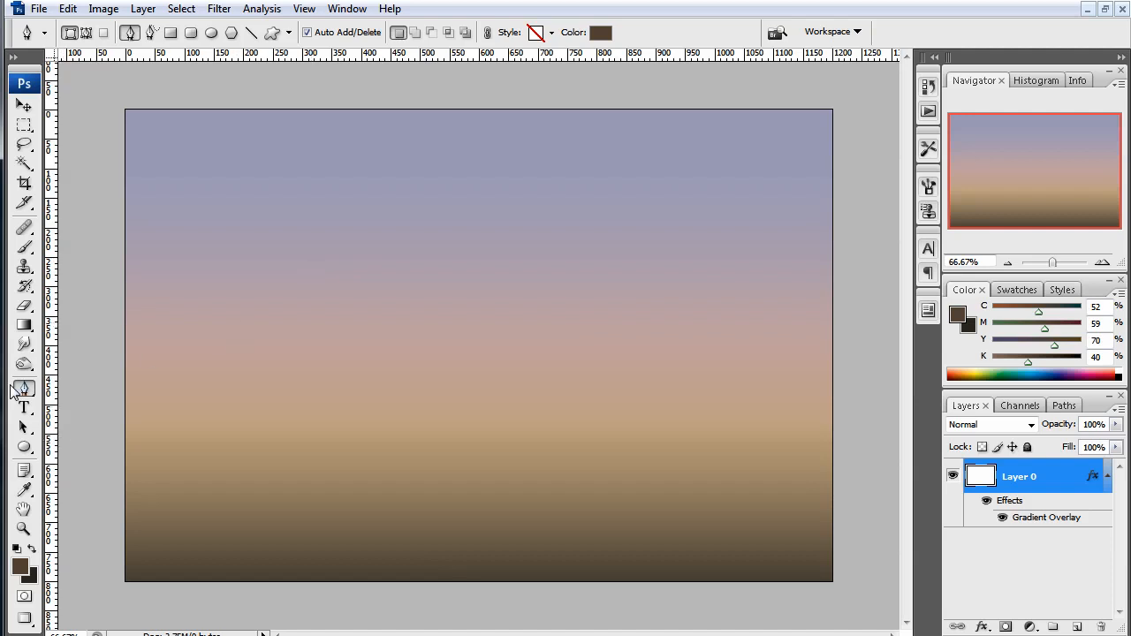
left_click(235, 295)
left_click(381, 193)
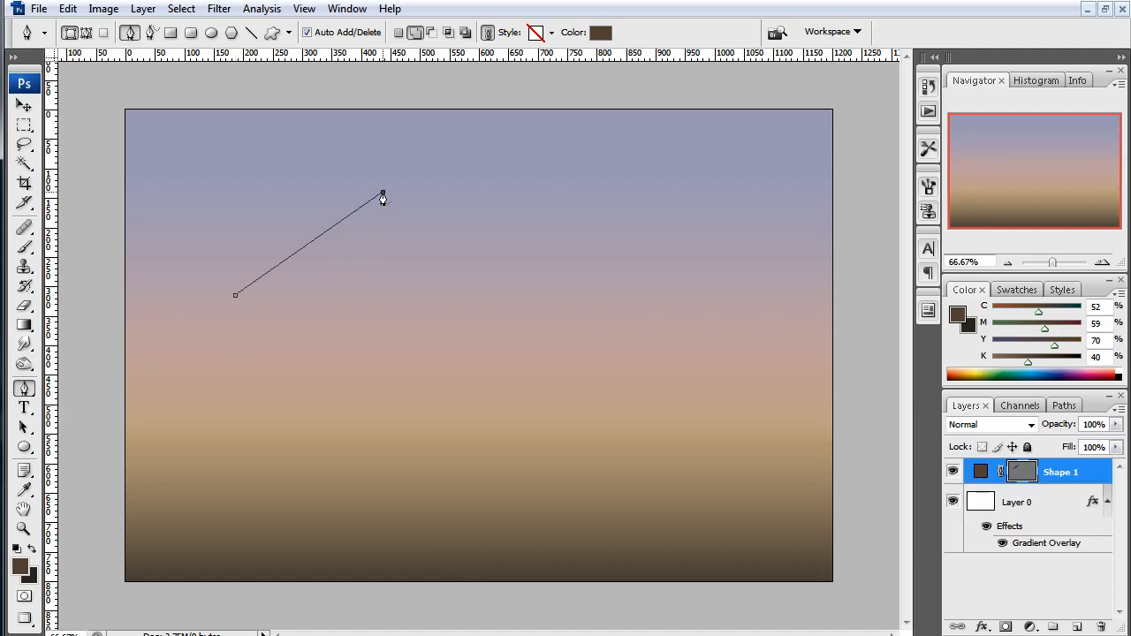
left_click(487, 295)
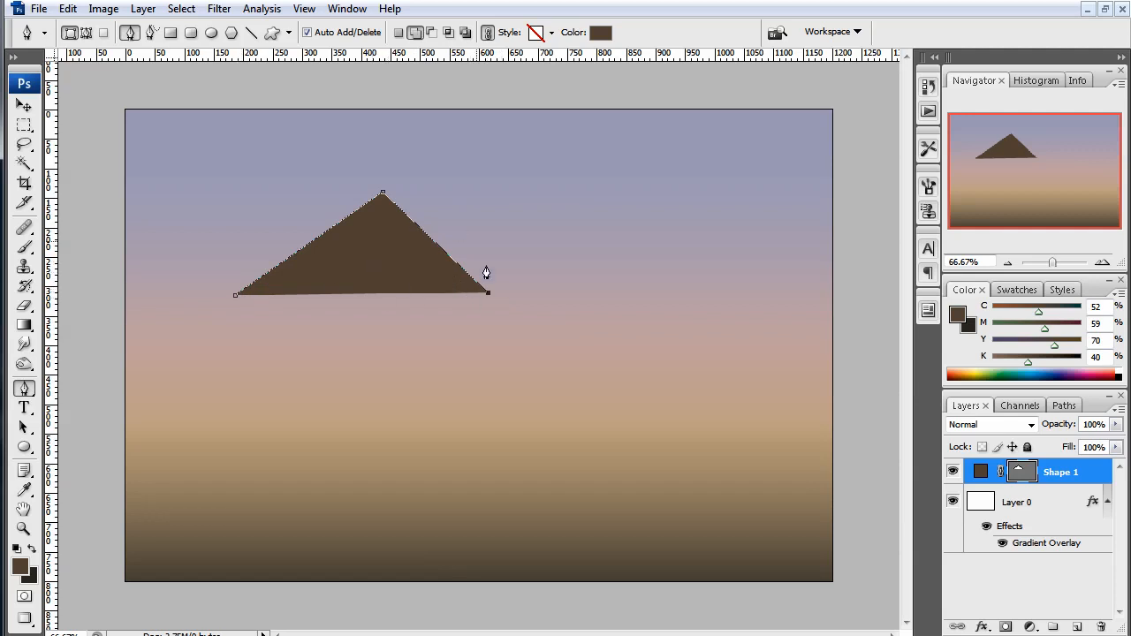
left_click(353, 431)
left_click(290, 413)
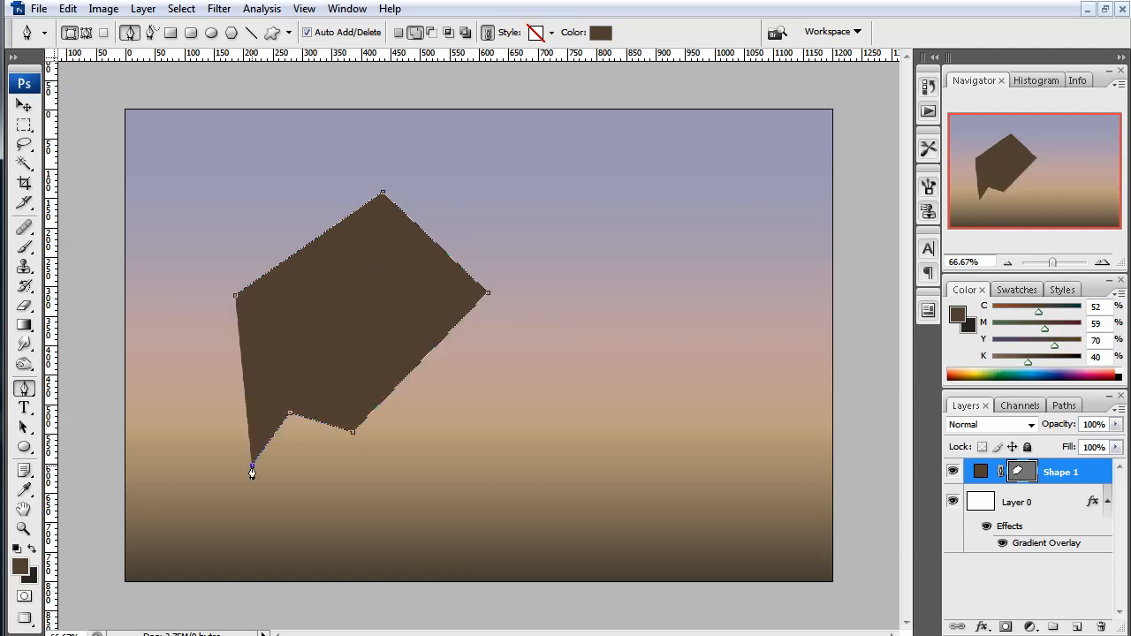
left_click(252, 465)
left_click(220, 452)
left_click(182, 385)
left_click(170, 228)
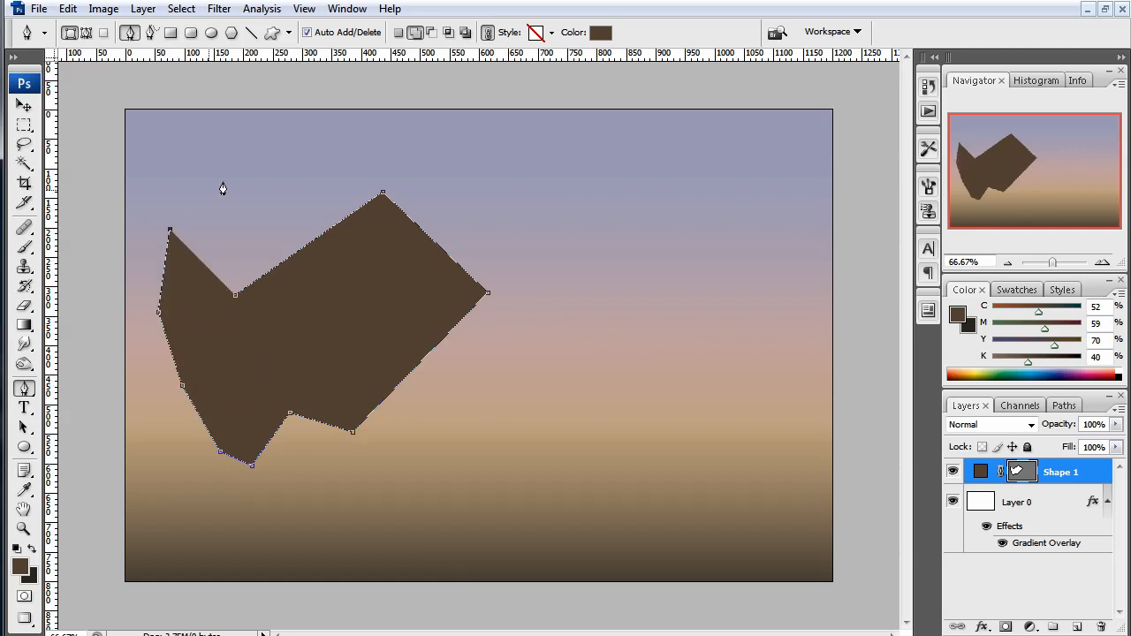
left_click(248, 165)
left_click(280, 171)
left_click(262, 213)
left_click(213, 249)
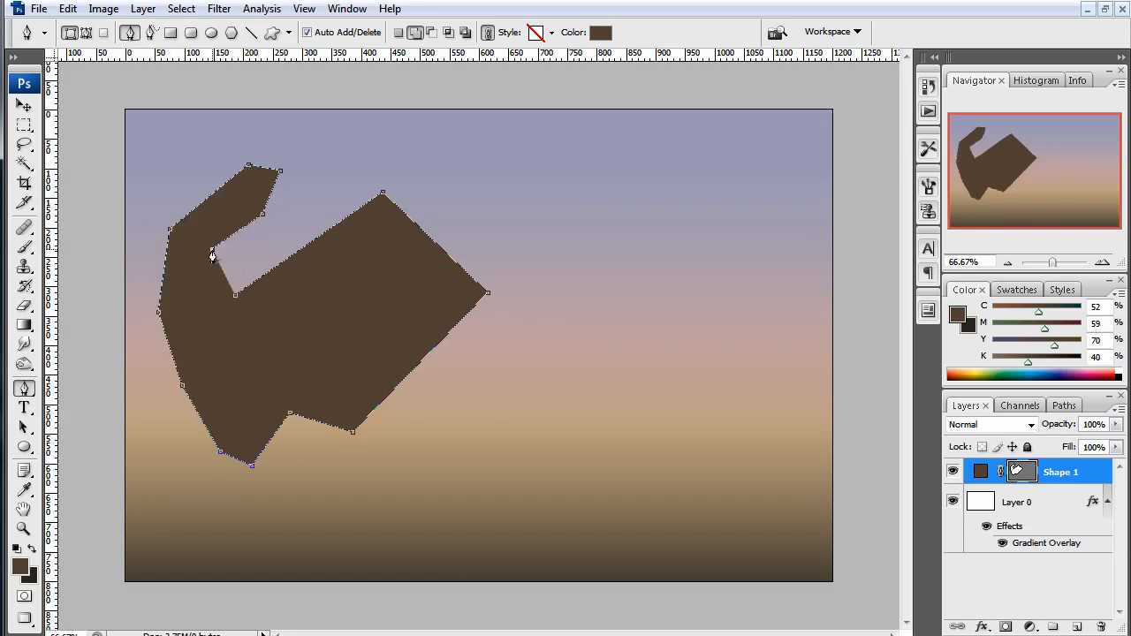
left_click(356, 294)
left_click(261, 349)
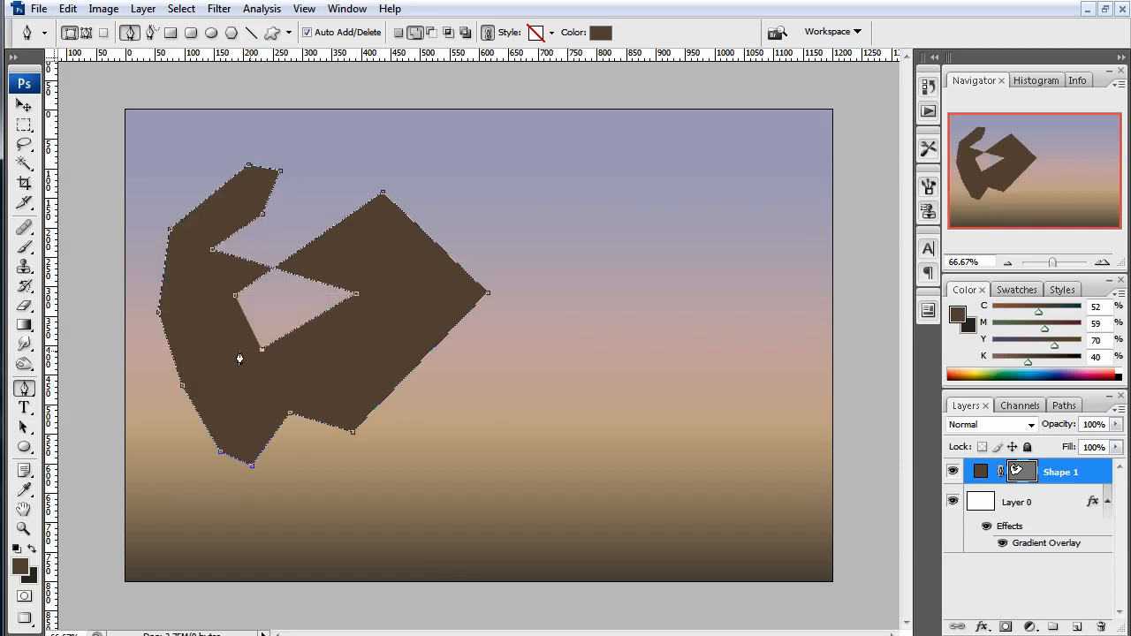
left_click(200, 305)
left_click(193, 281)
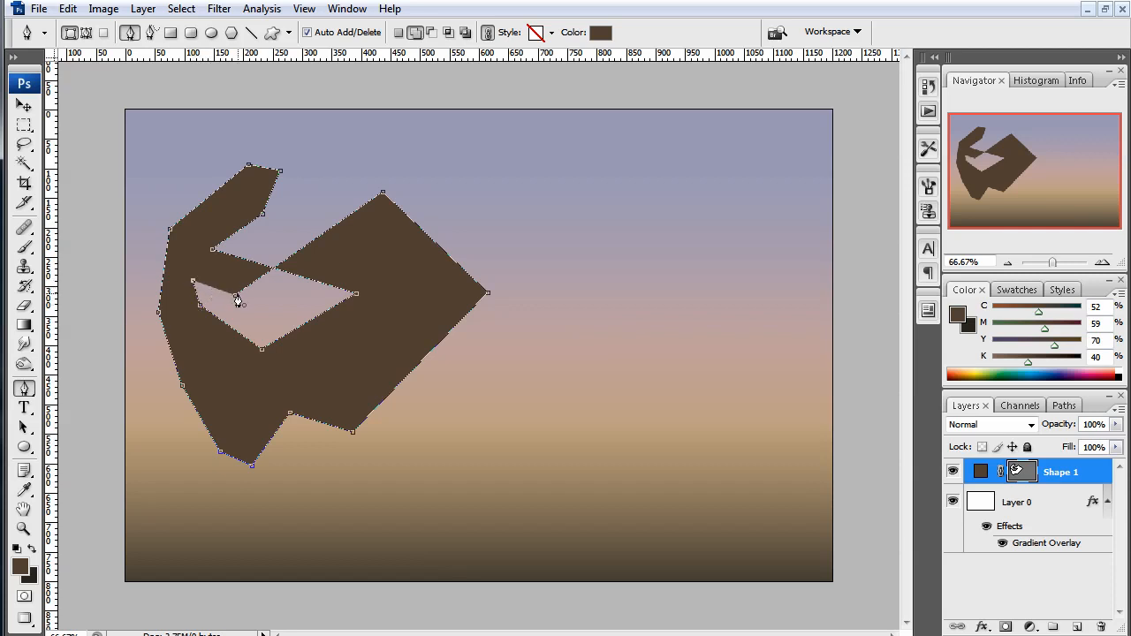
left_click(238, 301)
Hide the polygon's path outline and scale the shape down around its centre to about 80 pixels wide
left_click(23, 106)
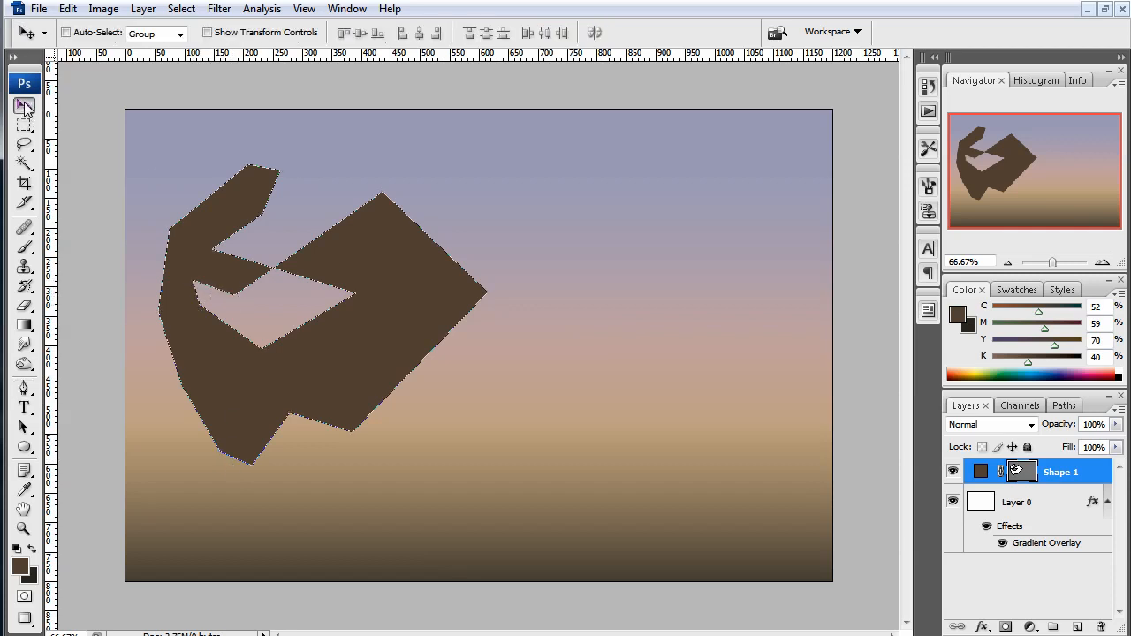
left_click(1016, 472)
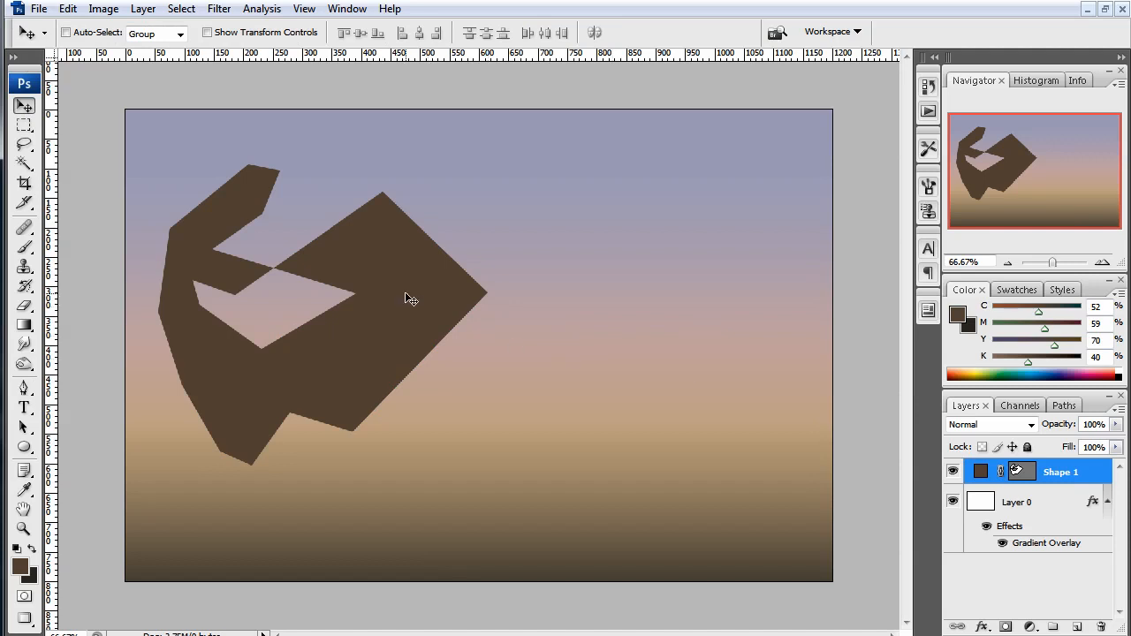
key("ctrl+t")
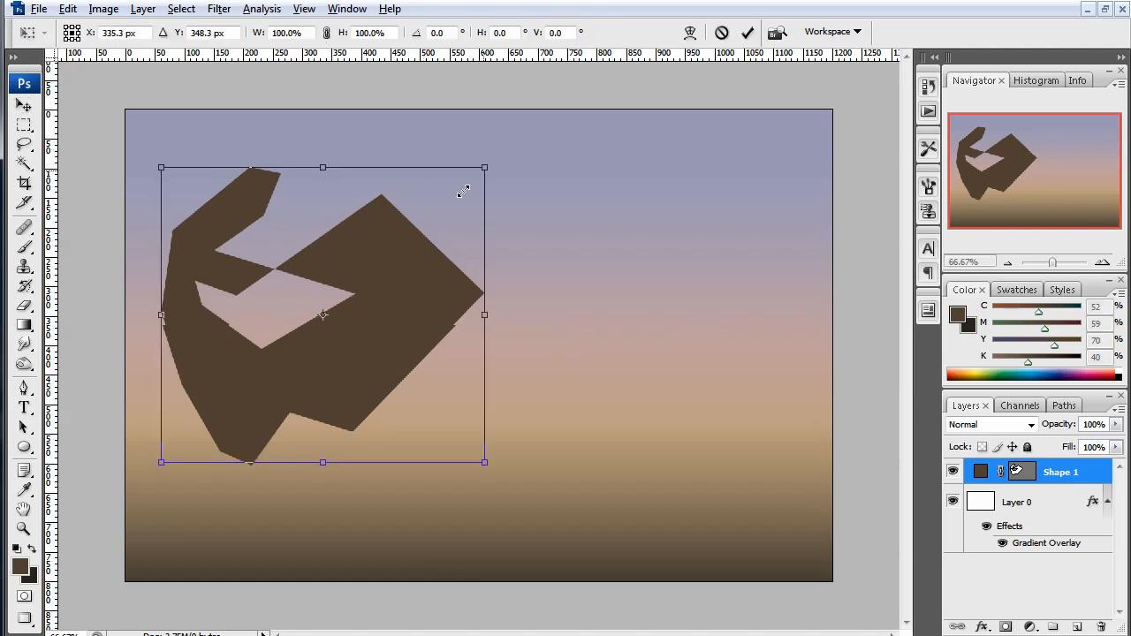
left_click_drag(485, 166, 351, 288)
key("Return")
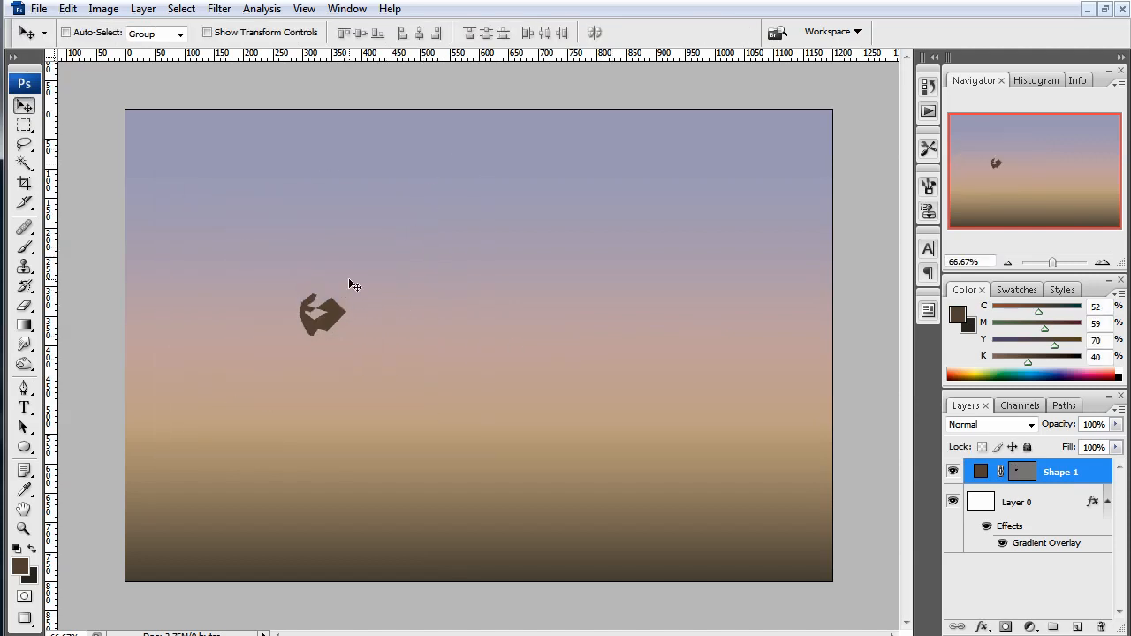
Enlarge the small polygon to about 770 pixels wide, move it towards the canvas centre, and delete its layer
key("ctrl+t")
left_click_drag(350, 286, 593, 153)
left_click_drag(452, 235, 626, 255)
key("Return")
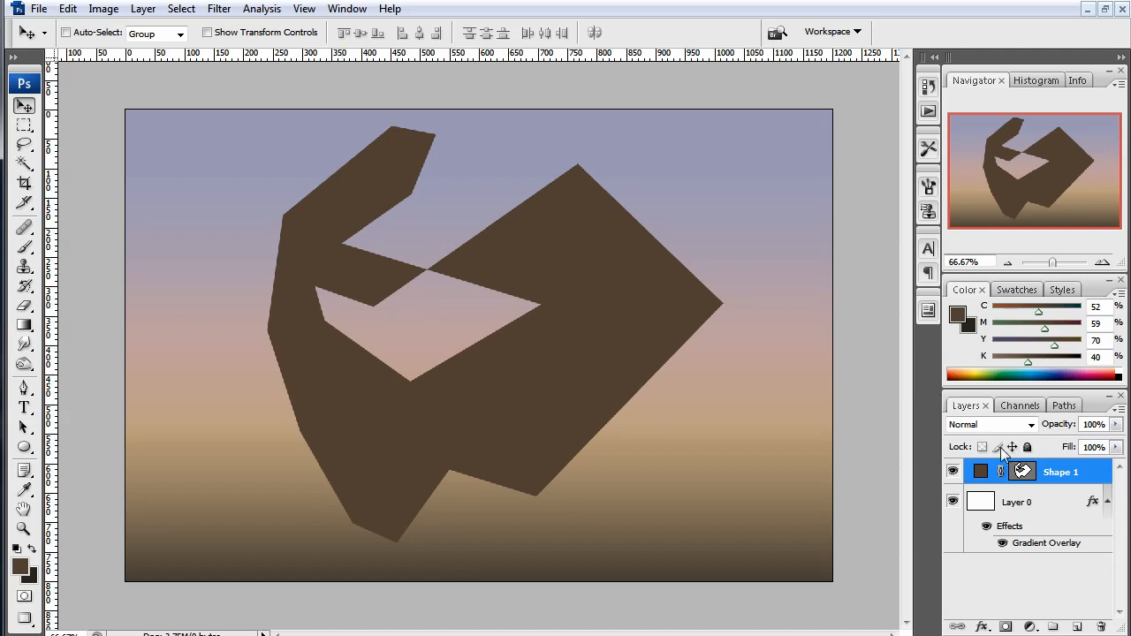
left_click_drag(1066, 474, 1103, 625)
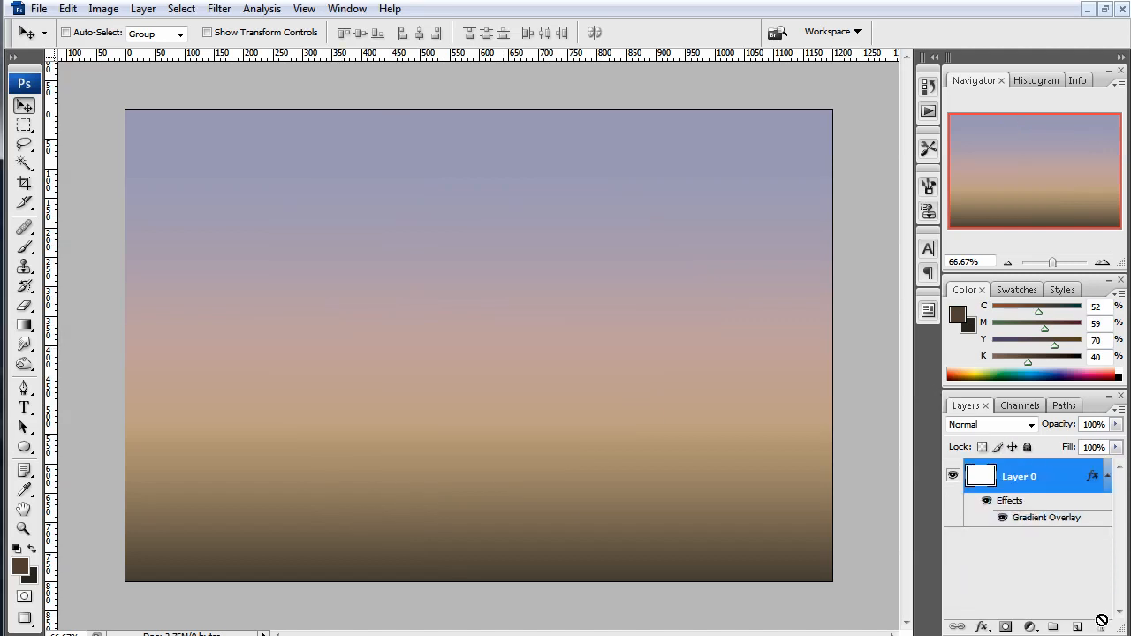
Draw a black rectangle shape about 545 by 290 pixels in the upper middle of the canvas and nudge it into place
left_click(29, 456)
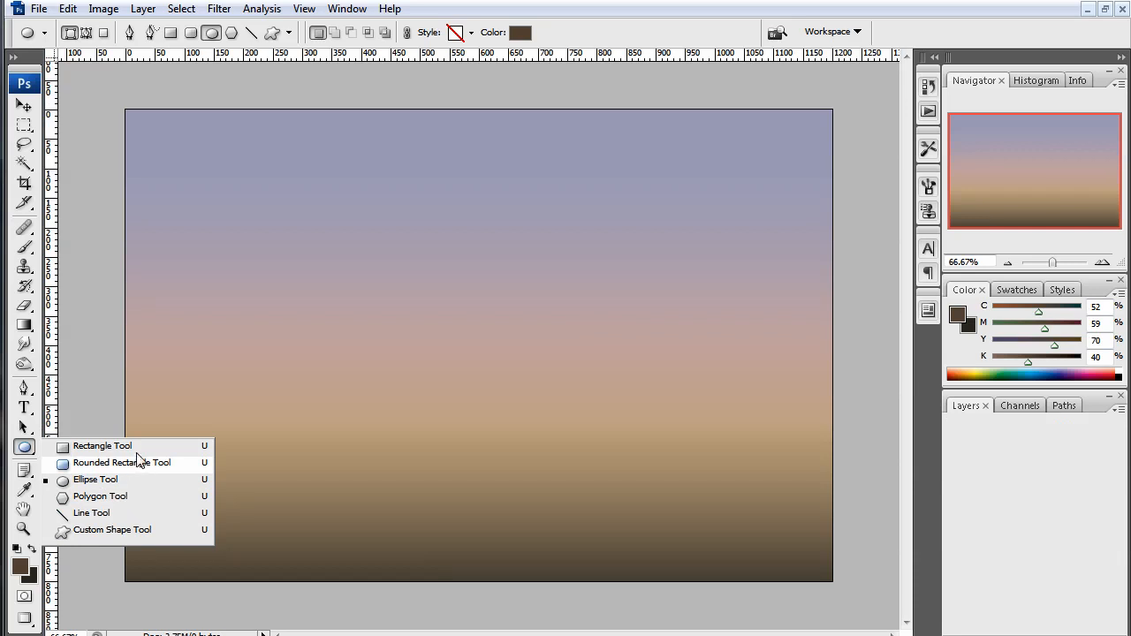
left_click(137, 447)
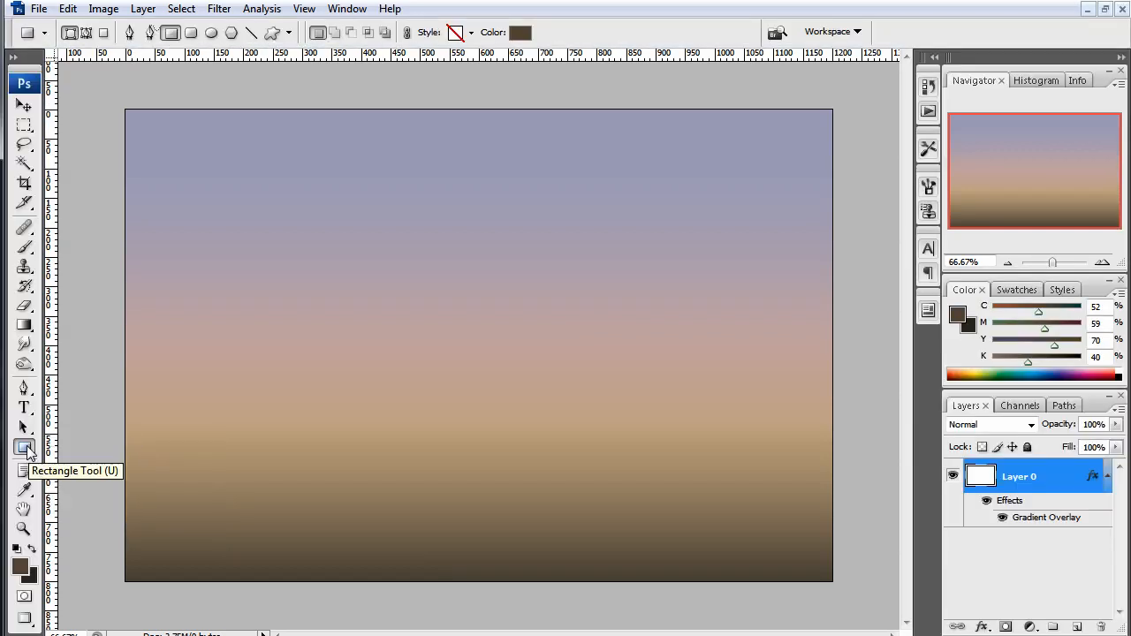
key("d")
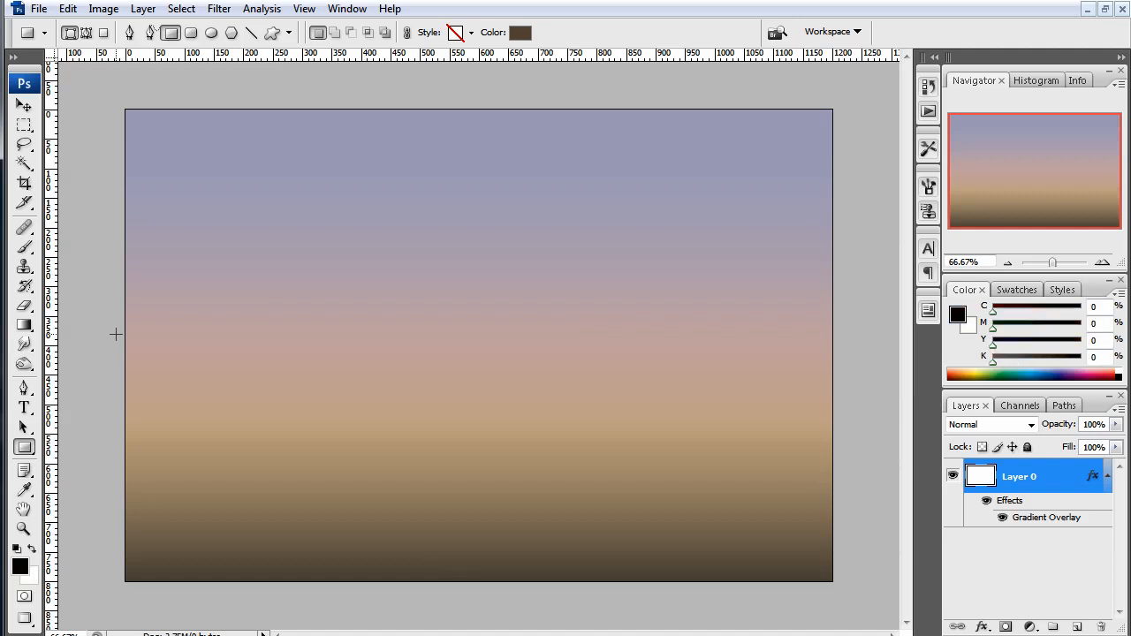
left_click_drag(331, 179, 654, 350)
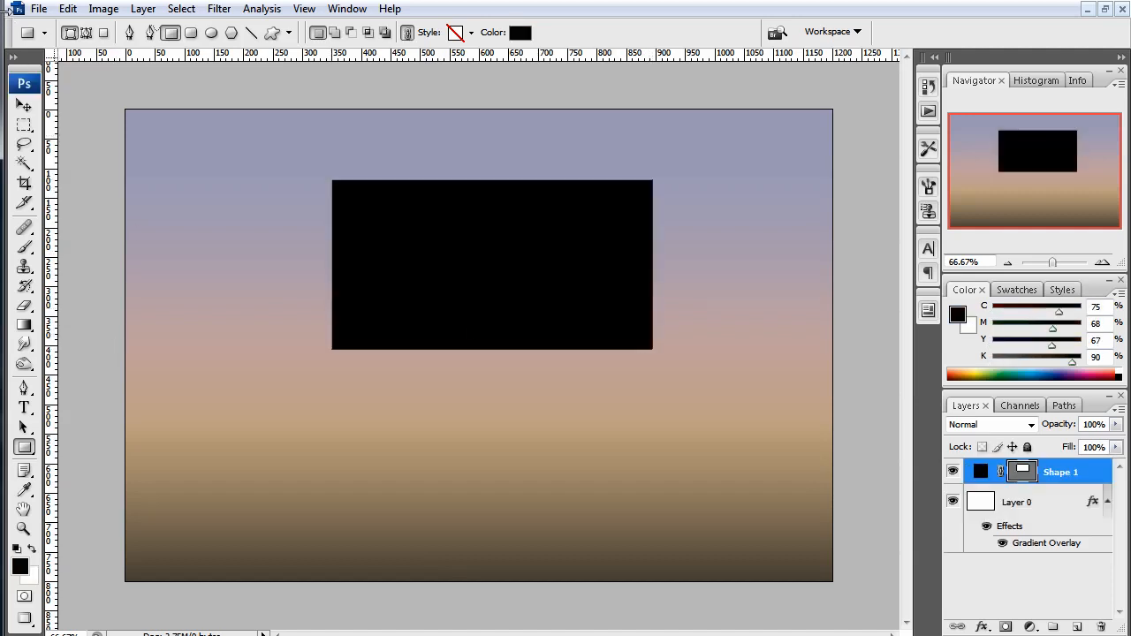
left_click(24, 105)
mouse_move(544, 257)
left_mouse_down()
mouse_move(555, 243)
mouse_move(542, 242)
mouse_move(537, 262)
left_mouse_up()
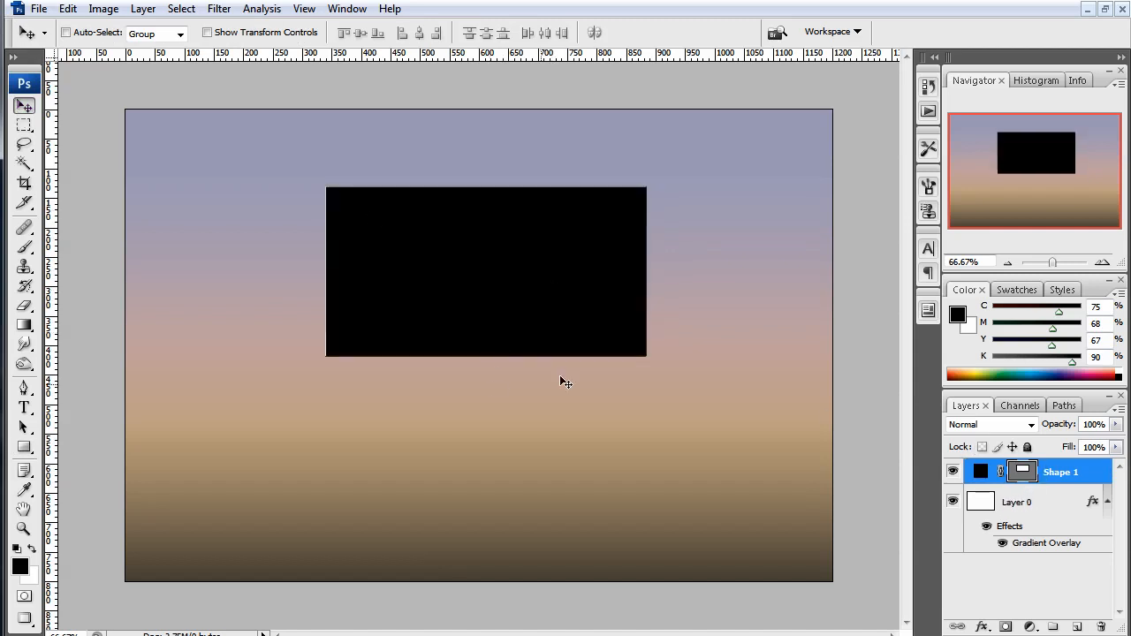
Recolour the rectangle shape's fill to warm grey 867c7e, starting from a pink sampled from the sky background
double_click(981, 478)
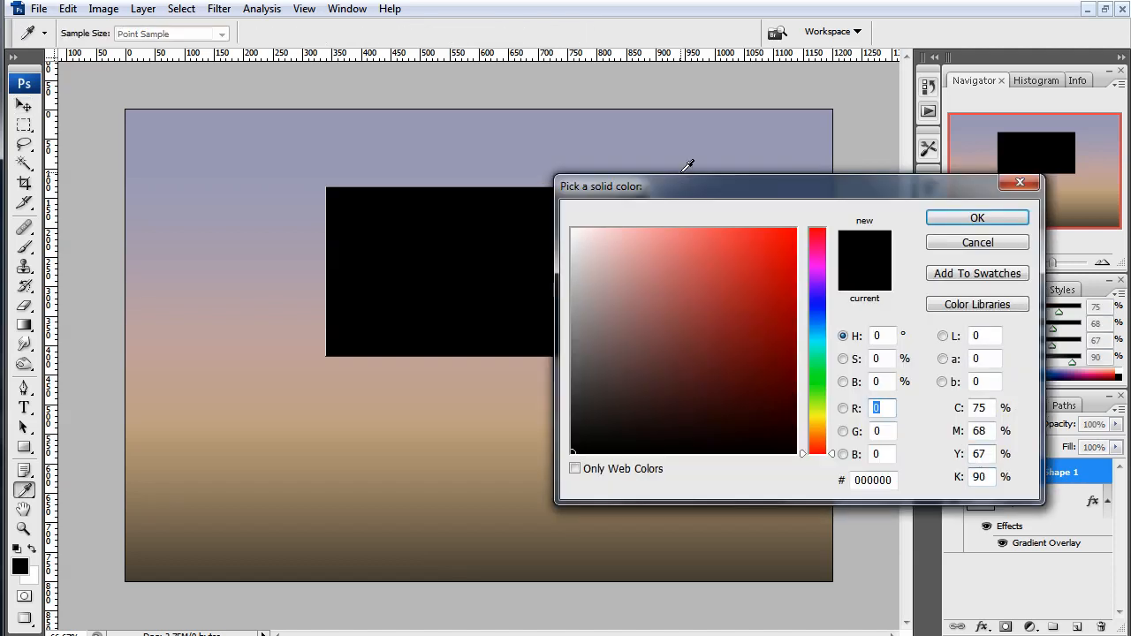
left_click_drag(686, 187, 684, 213)
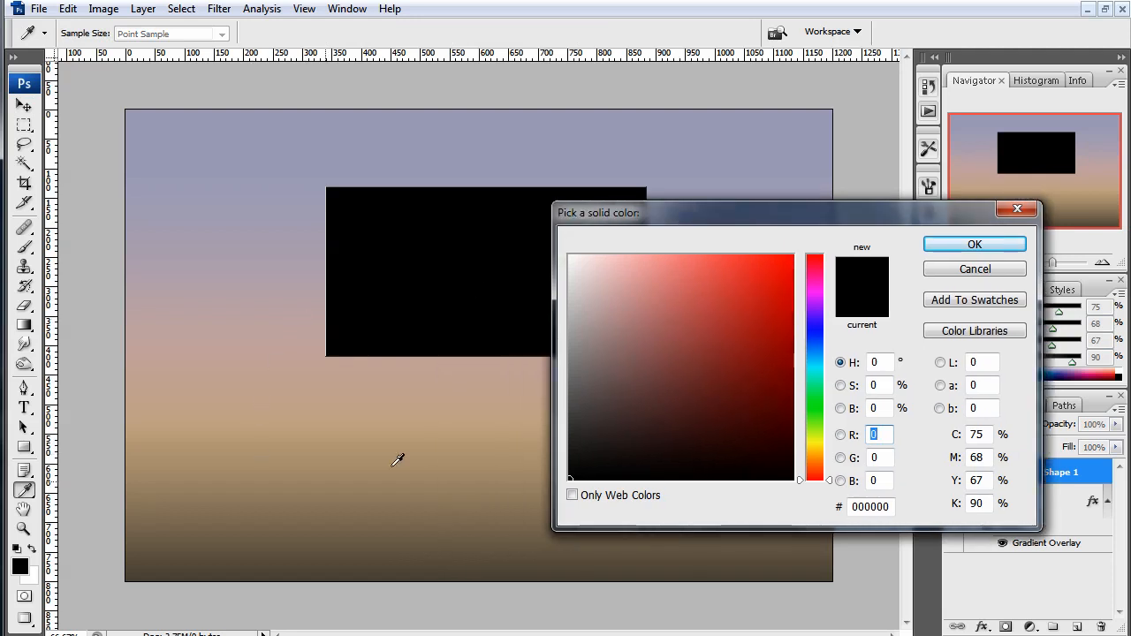
left_click_drag(740, 396, 729, 268)
left_click_drag(812, 357, 812, 377)
mouse_move(641, 334)
left_mouse_down()
mouse_move(603, 346)
mouse_move(689, 327)
mouse_move(662, 412)
mouse_move(595, 413)
left_mouse_up()
left_click(257, 282)
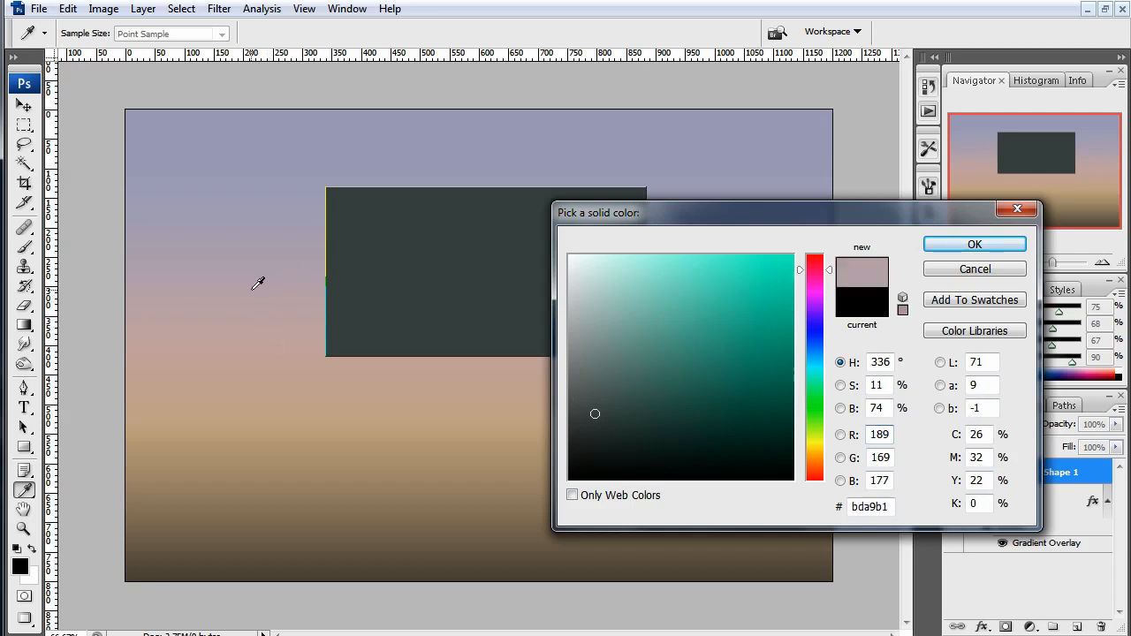
left_click(253, 294)
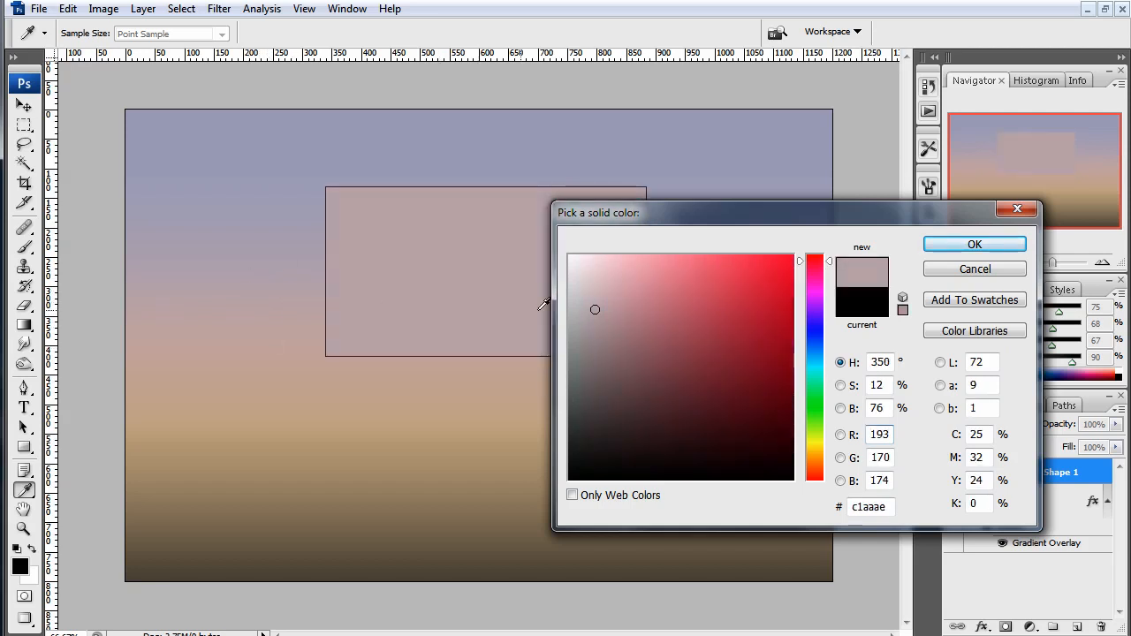
mouse_move(595, 327)
left_mouse_down()
mouse_move(587, 386)
mouse_move(585, 361)
left_mouse_up()
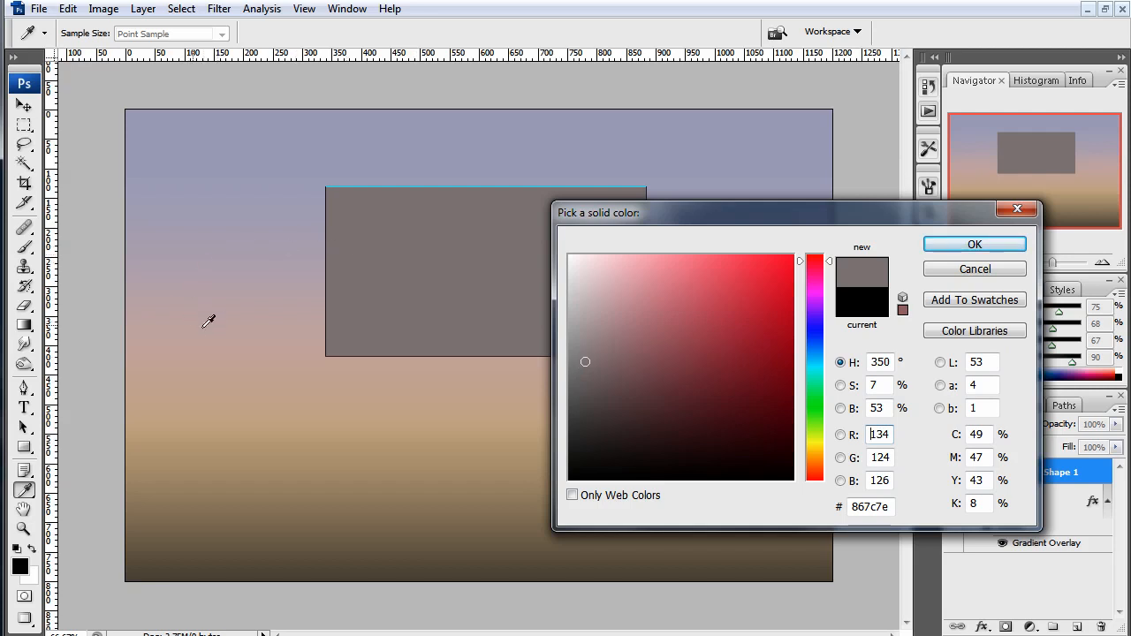
left_click(974, 247)
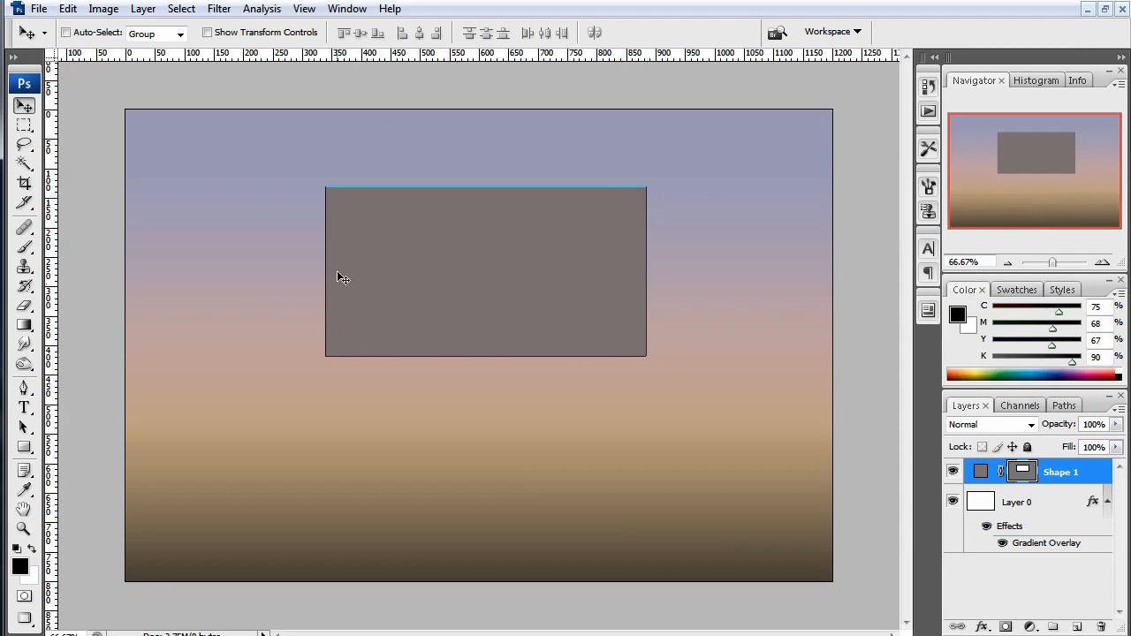
Deselect the rectangle's vector mask path to hide its outline, and reactivate the vector mask on its layer
left_click(1064, 405)
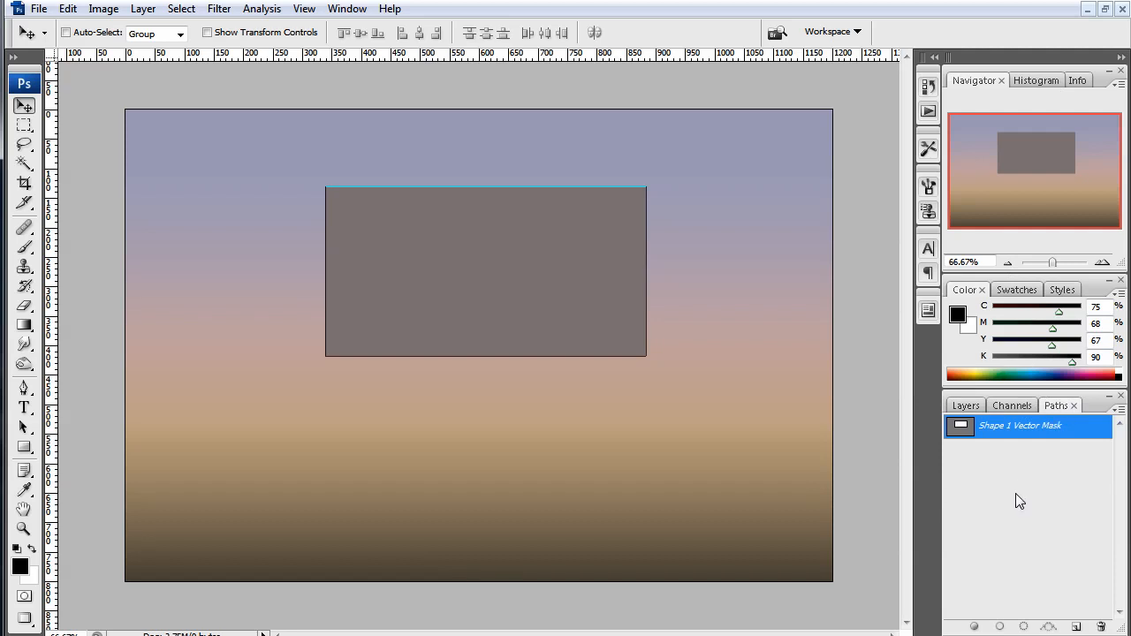
left_click(1016, 494)
left_click(972, 408)
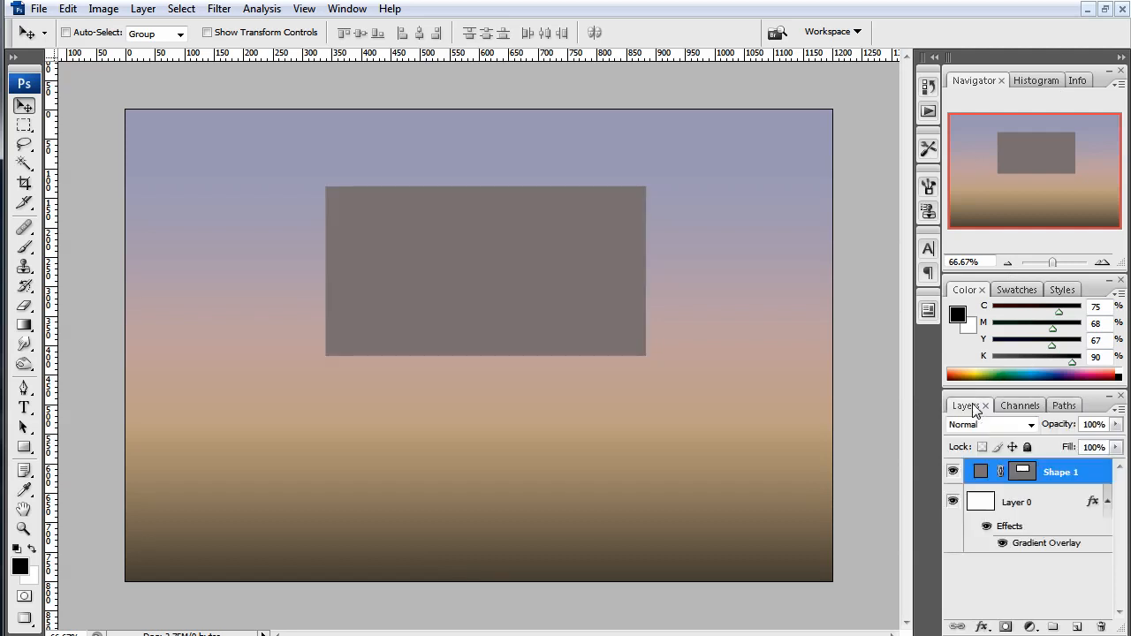
left_click(1023, 476)
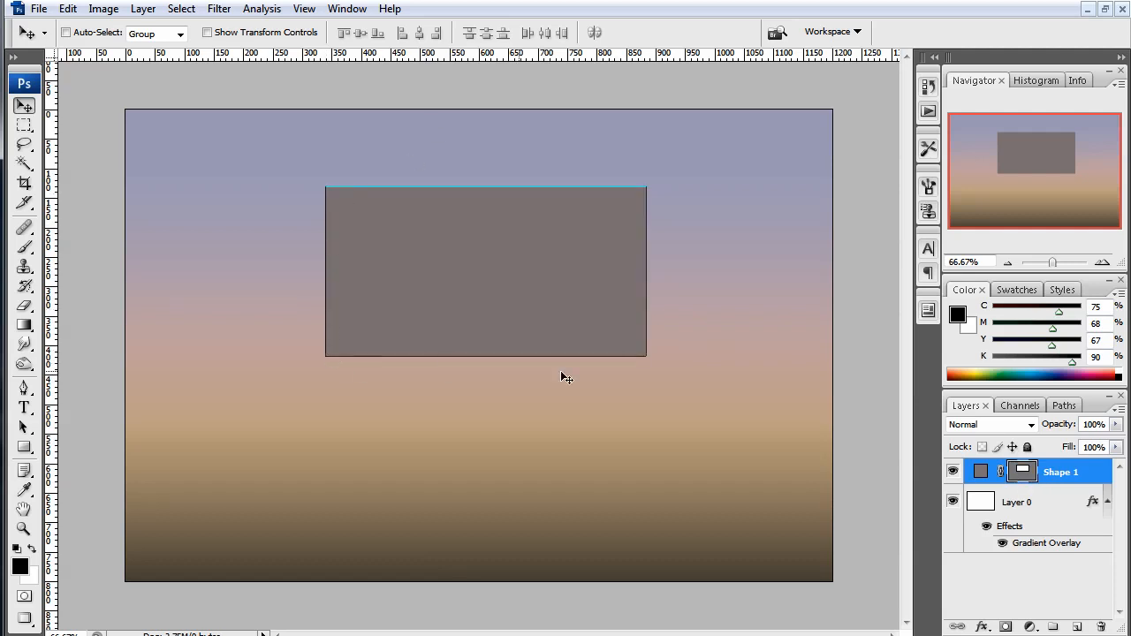
Reshape the rectangle into a wide trapezoid by moving its two lower corner points outward and down with the Direct Selection tool
key("a")
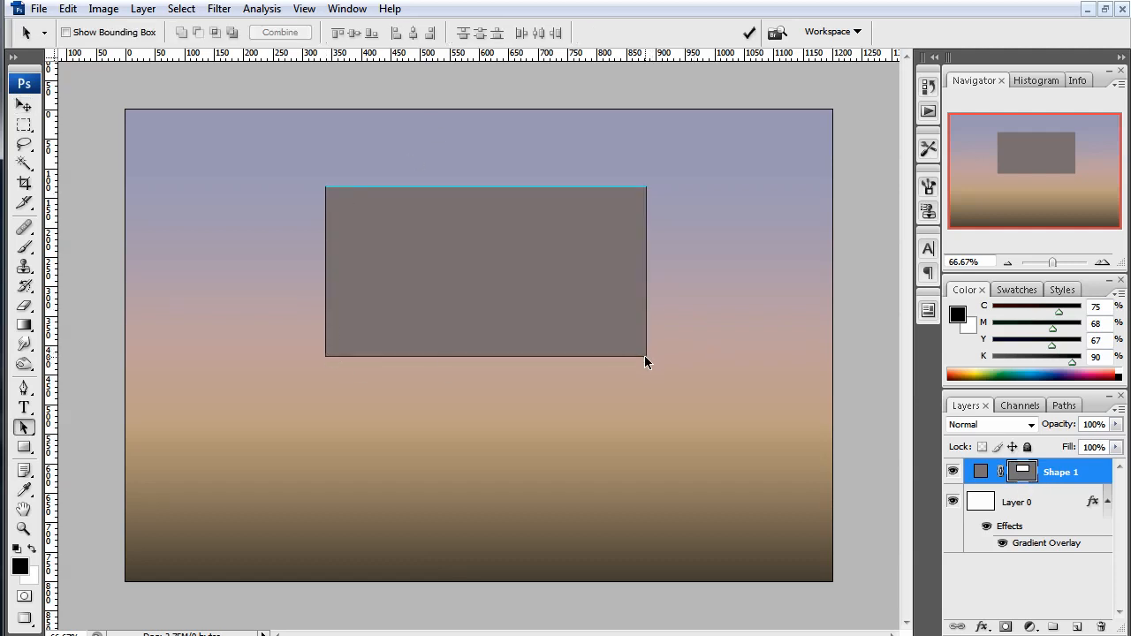
left_click(645, 357)
left_click(25, 428)
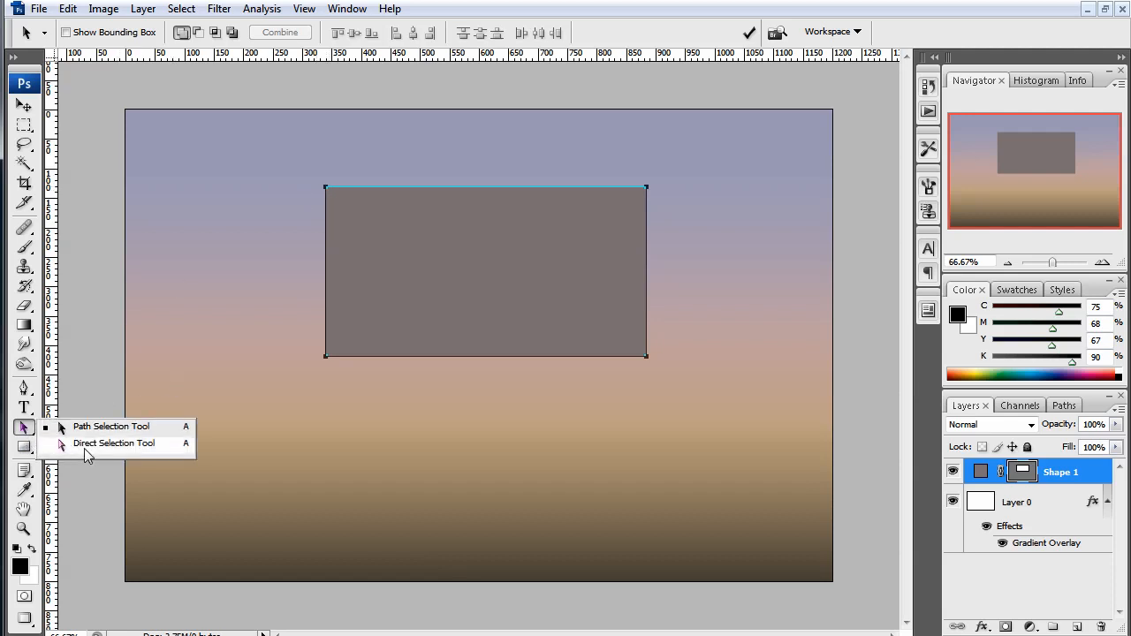
left_click(84, 448)
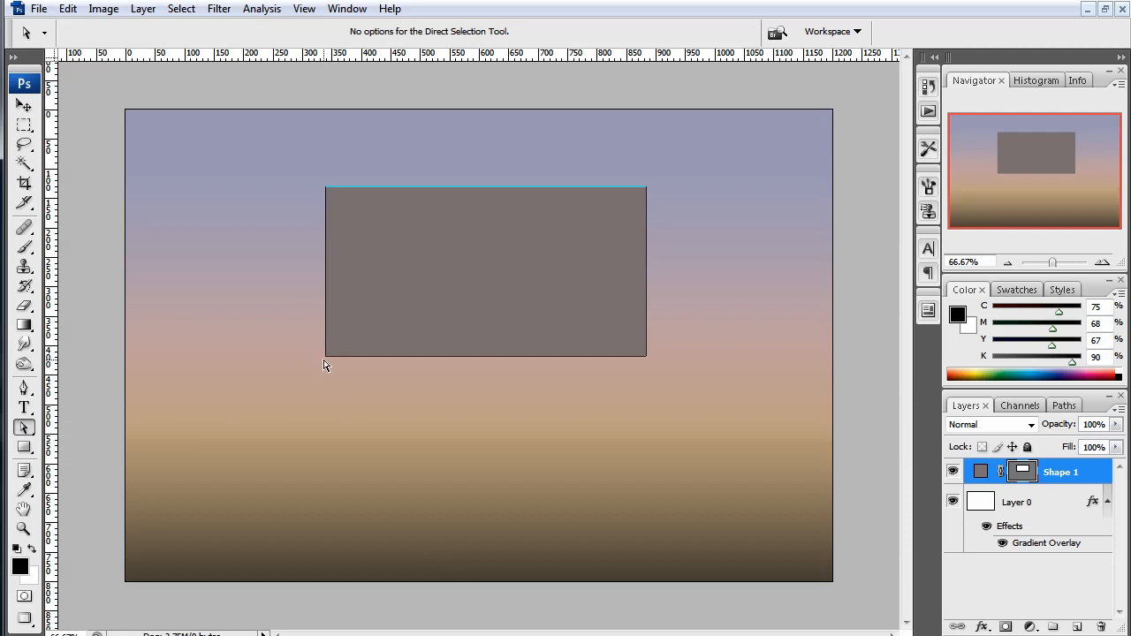
left_click(326, 359)
left_click_drag(327, 362, 223, 449)
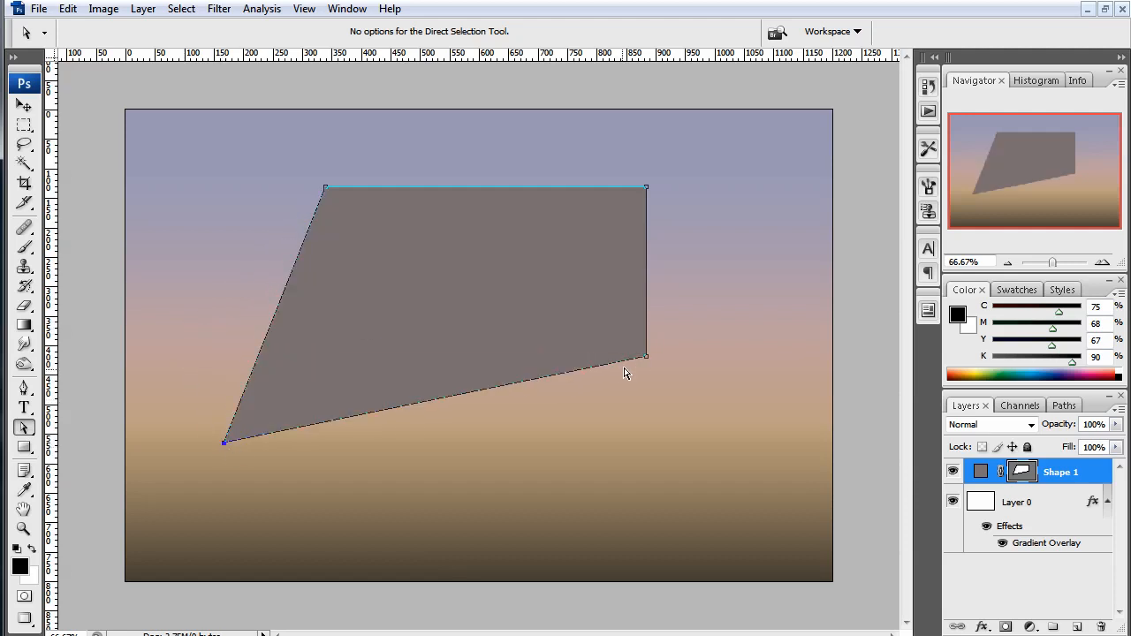
left_click_drag(646, 356, 780, 465)
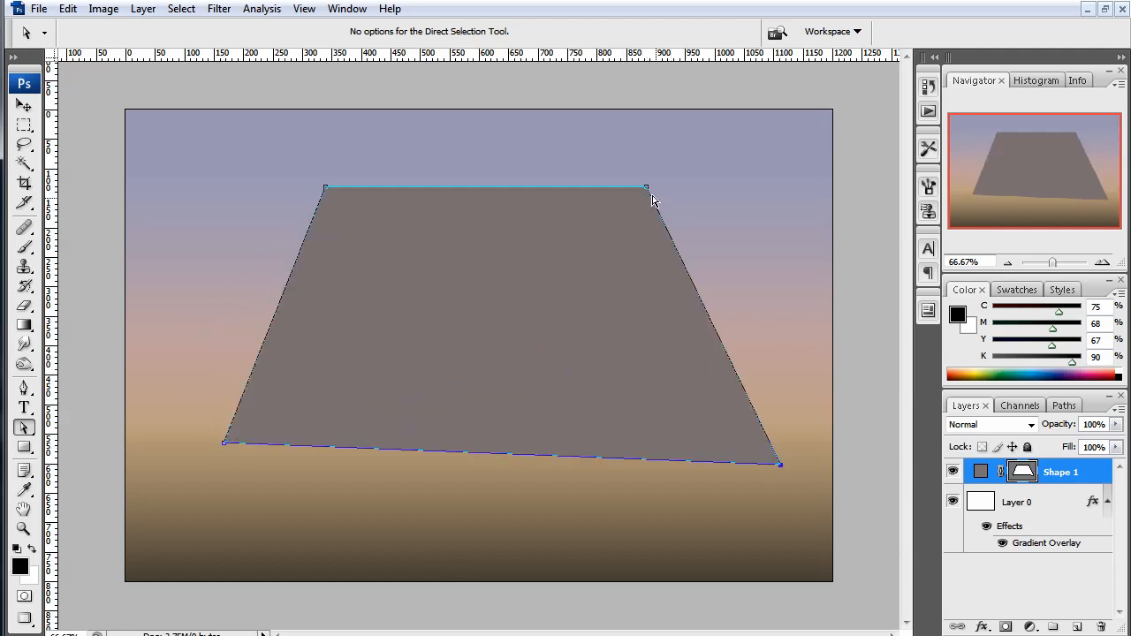
Try moving the shape's upper-right corner point inward and down, and undo that move
left_click_drag(648, 189, 406, 364)
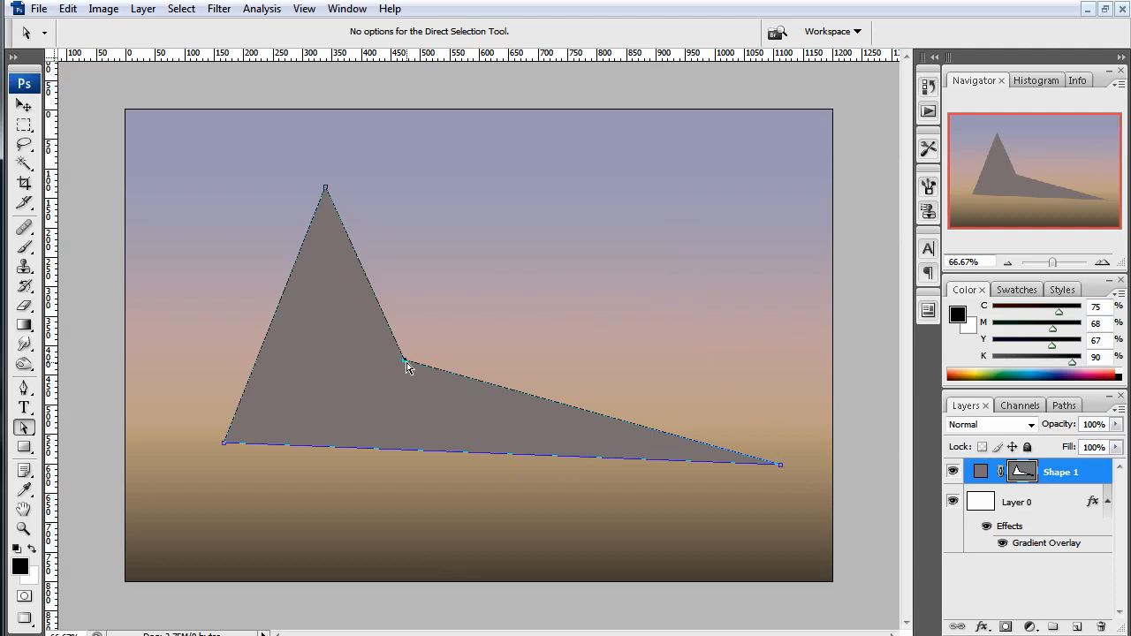
key("ctrl+alt+z")
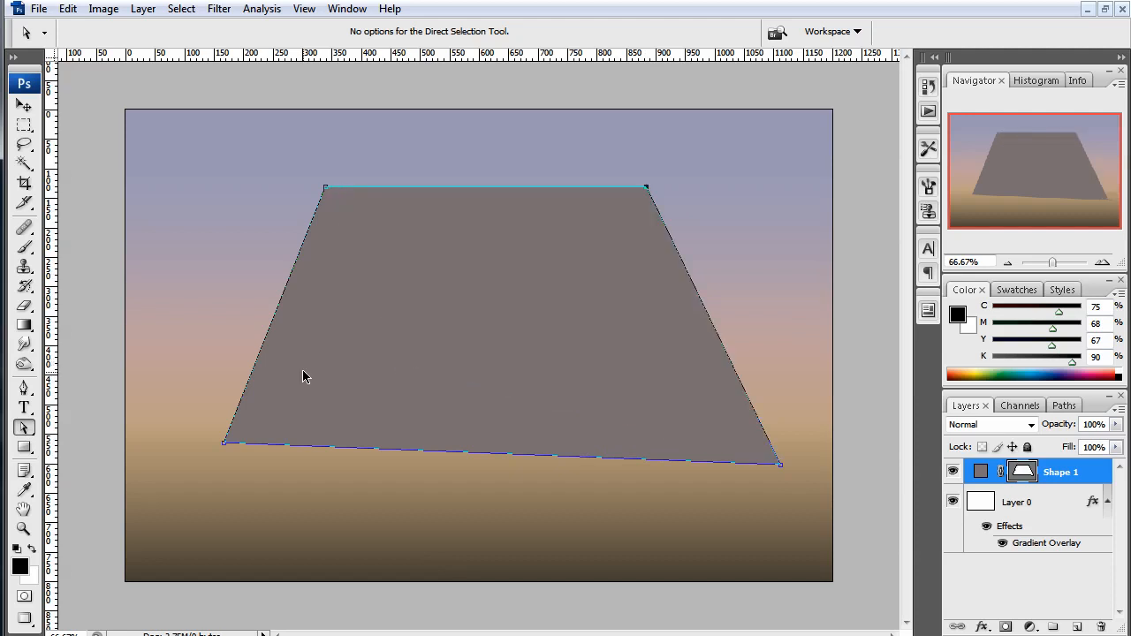
Undo the trapezoid reshaping to restore the rectangle, and reselect its layer with the vector mask's outline hidden
key("ctrl+alt+z")
key("ctrl+alt+z")
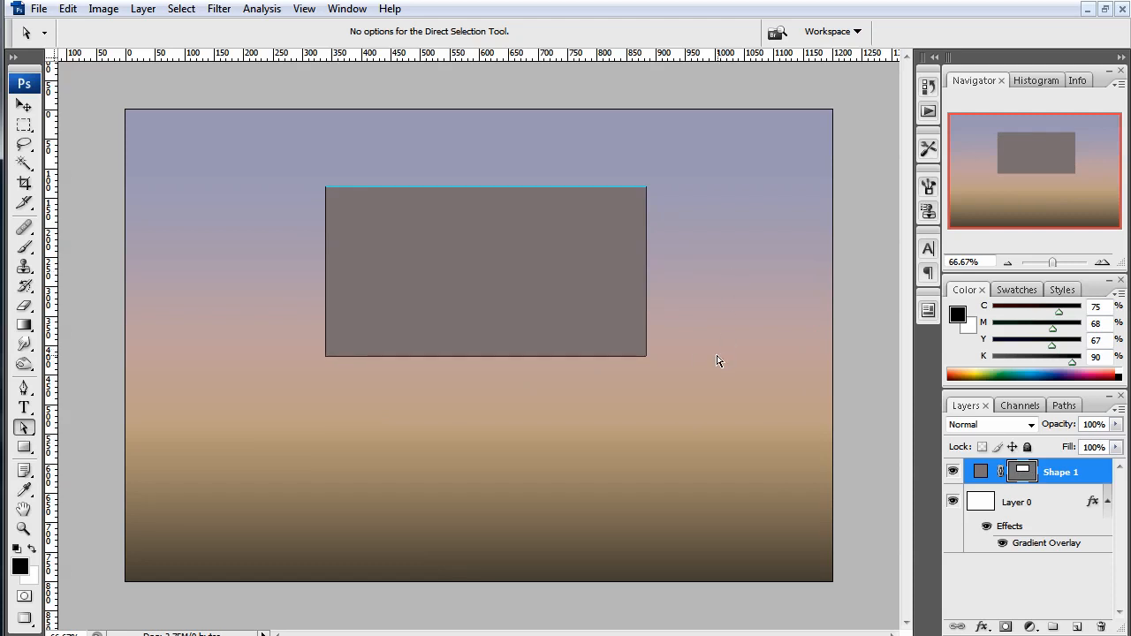
left_click(1072, 504)
left_click(1070, 474)
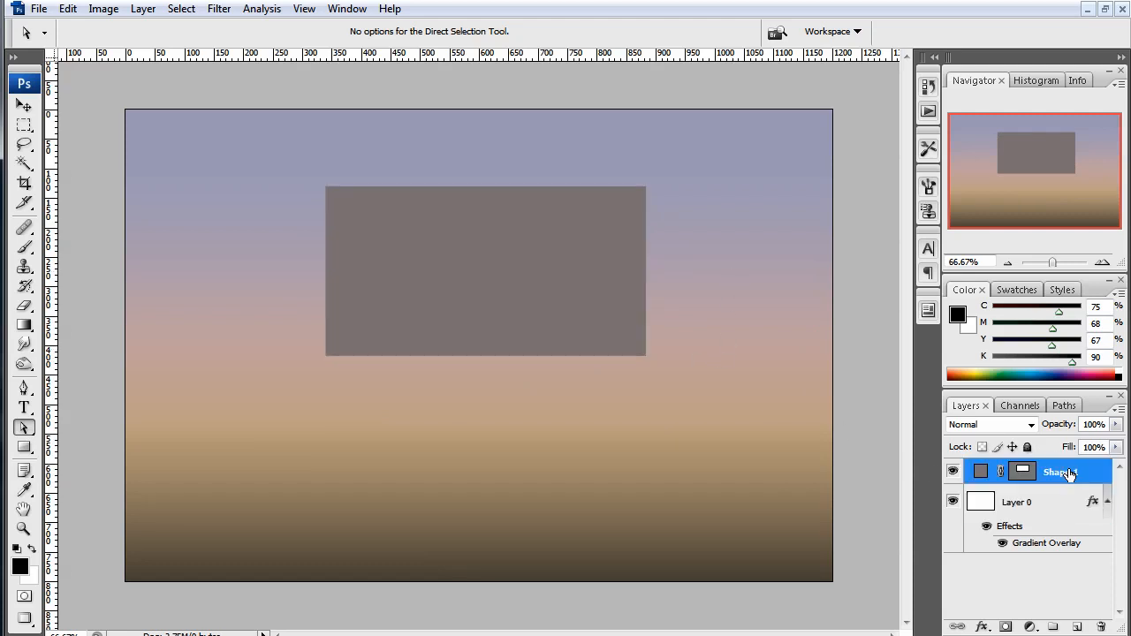
Add a 3 px Stroke layer style to the rectangle's shape layer
right_click(1069, 474)
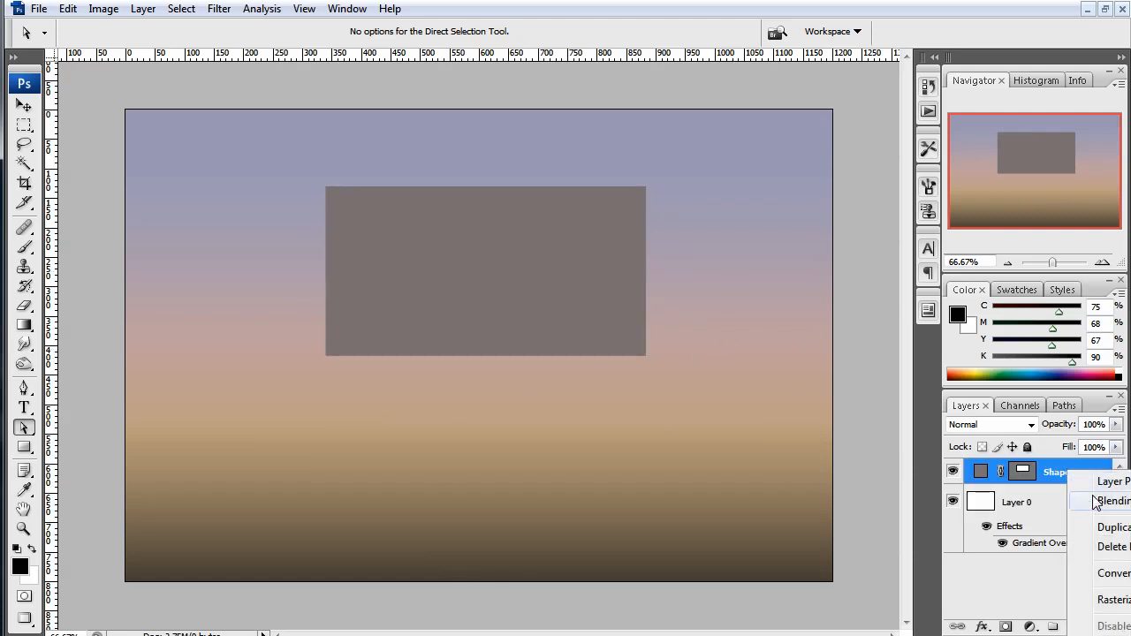
left_click(1102, 501)
mouse_move(738, 179)
left_mouse_down()
mouse_move(747, 152)
mouse_move(766, 168)
mouse_move(707, 156)
mouse_move(791, 147)
mouse_move(815, 168)
mouse_move(753, 209)
left_mouse_up()
left_click(585, 448)
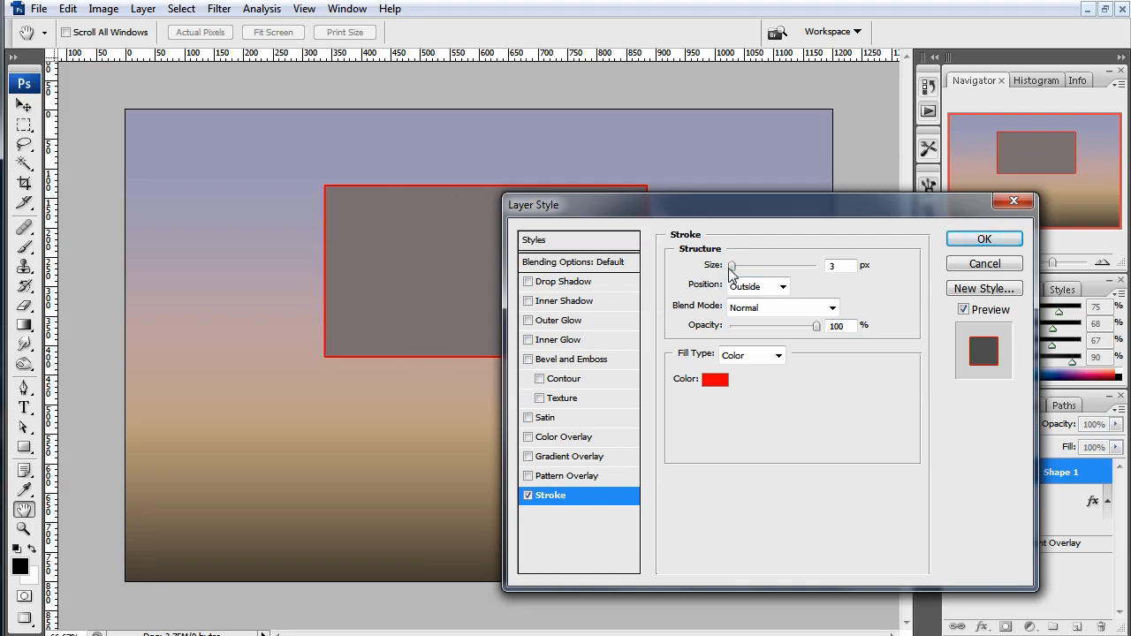
mouse_move(732, 267)
left_mouse_down()
mouse_move(764, 267)
mouse_move(732, 267)
left_mouse_up()
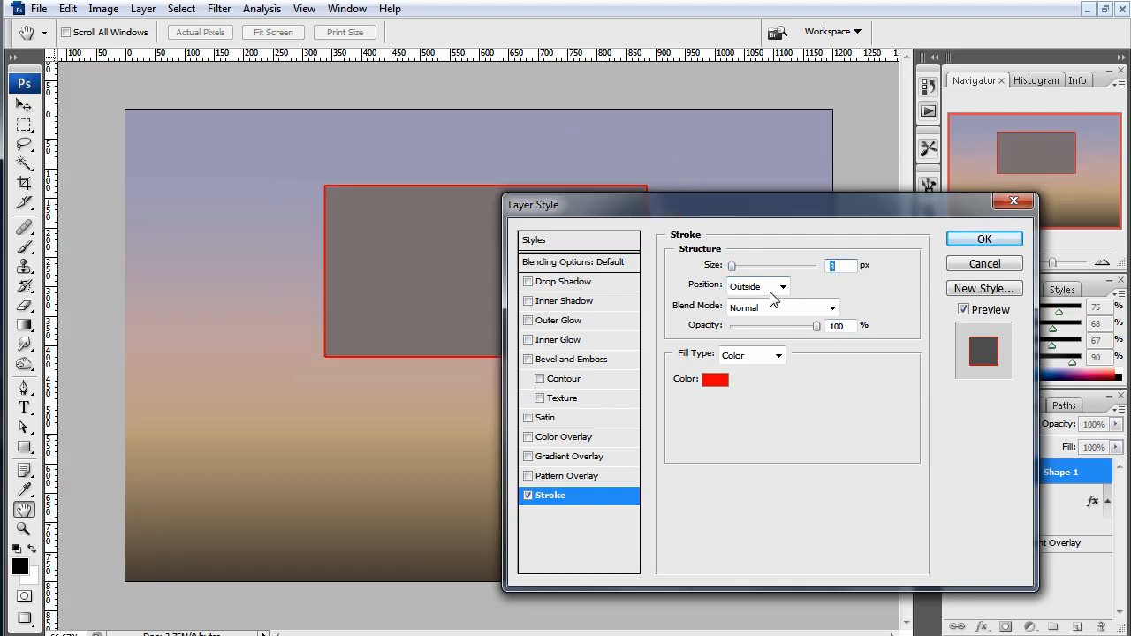
Set the stroke's position to Inside after trying Center, with its opacity at 100%
left_click(767, 289)
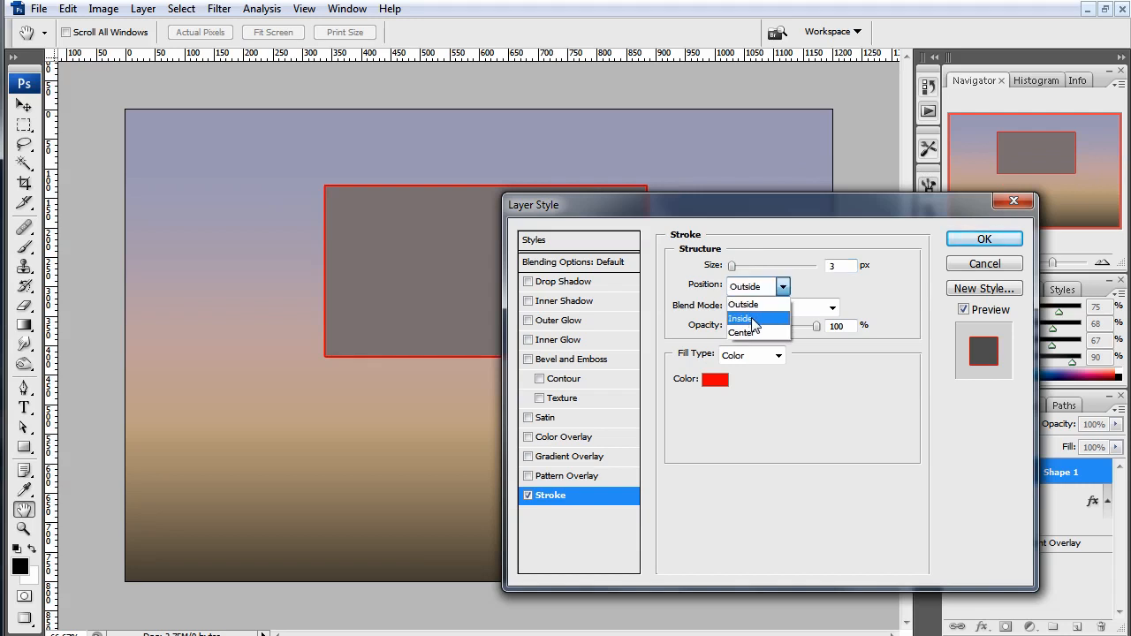
left_click(752, 320)
left_click(768, 288)
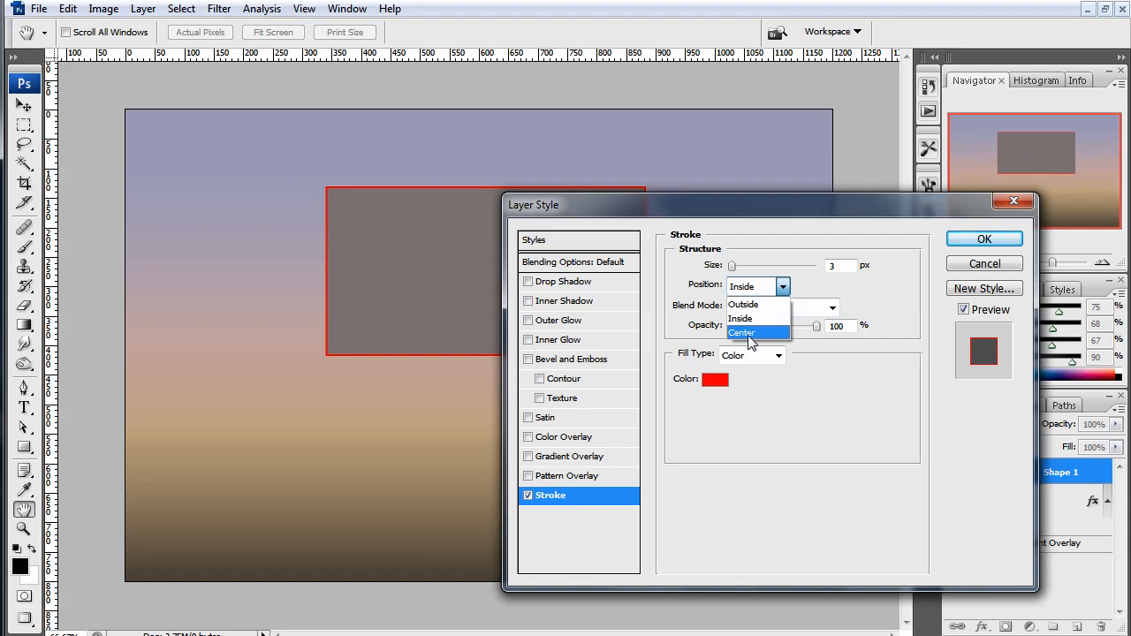
left_click(750, 333)
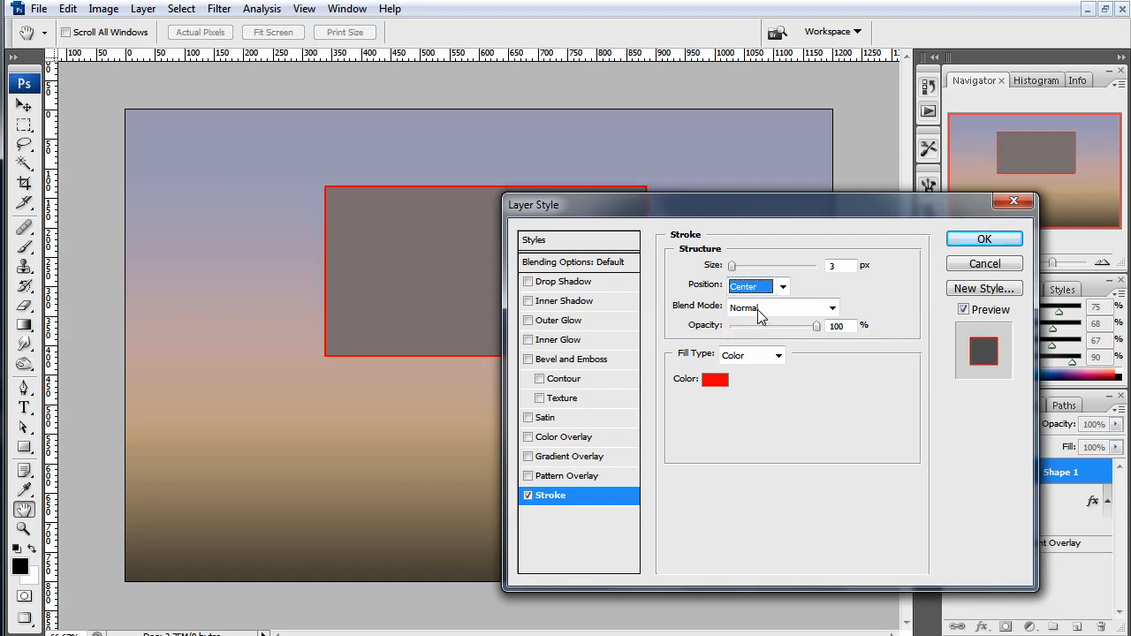
left_click(765, 286)
left_click(756, 317)
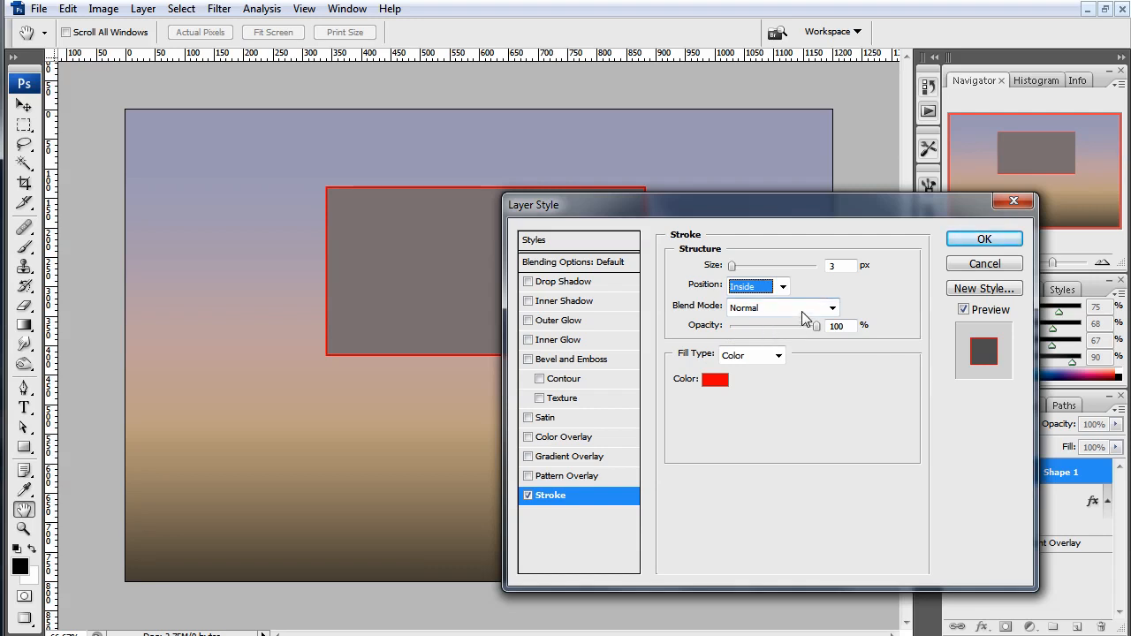
mouse_move(815, 328)
left_mouse_down()
mouse_move(893, 339)
mouse_move(703, 341)
mouse_move(914, 344)
left_mouse_up()
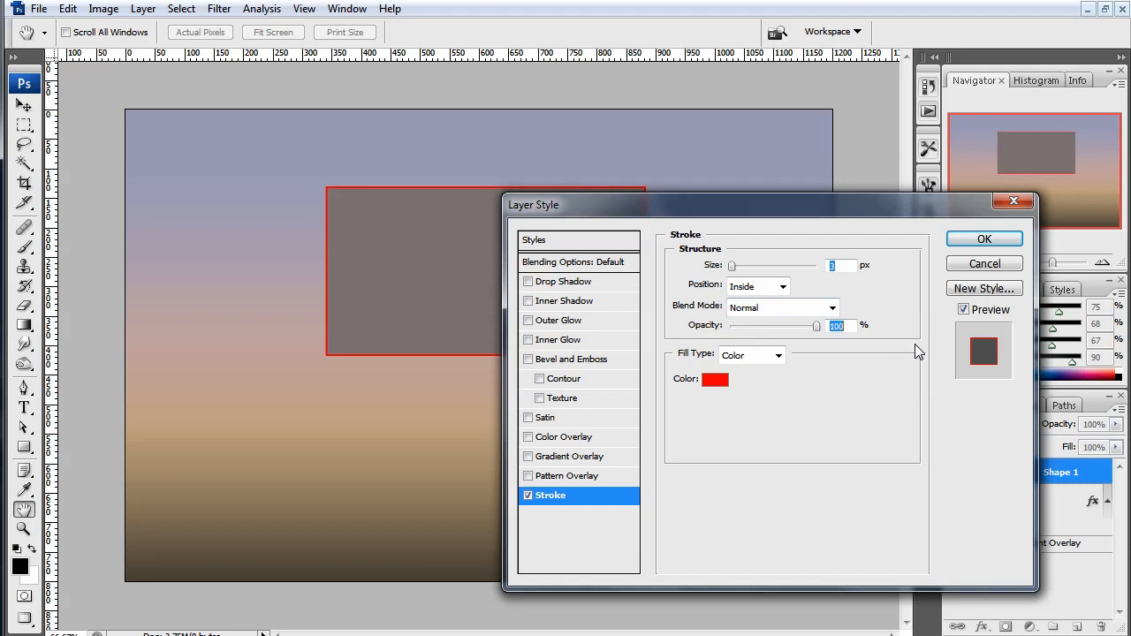
Fill the stroke with the mottled grey cloud-like pattern, scaled to 1000%
left_click(736, 358)
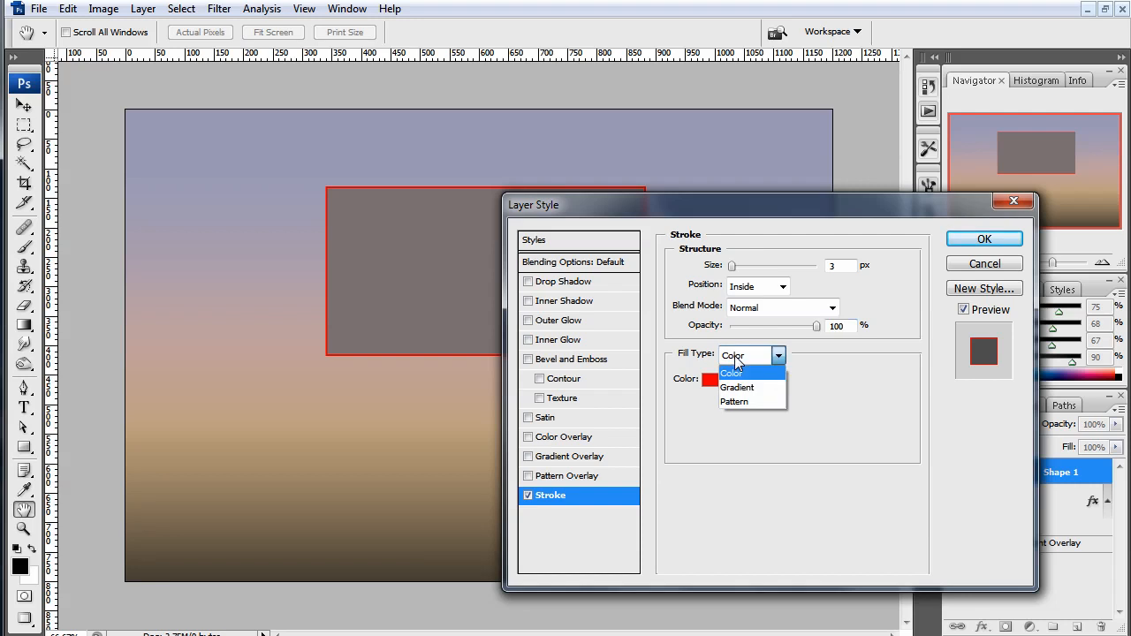
left_click(750, 403)
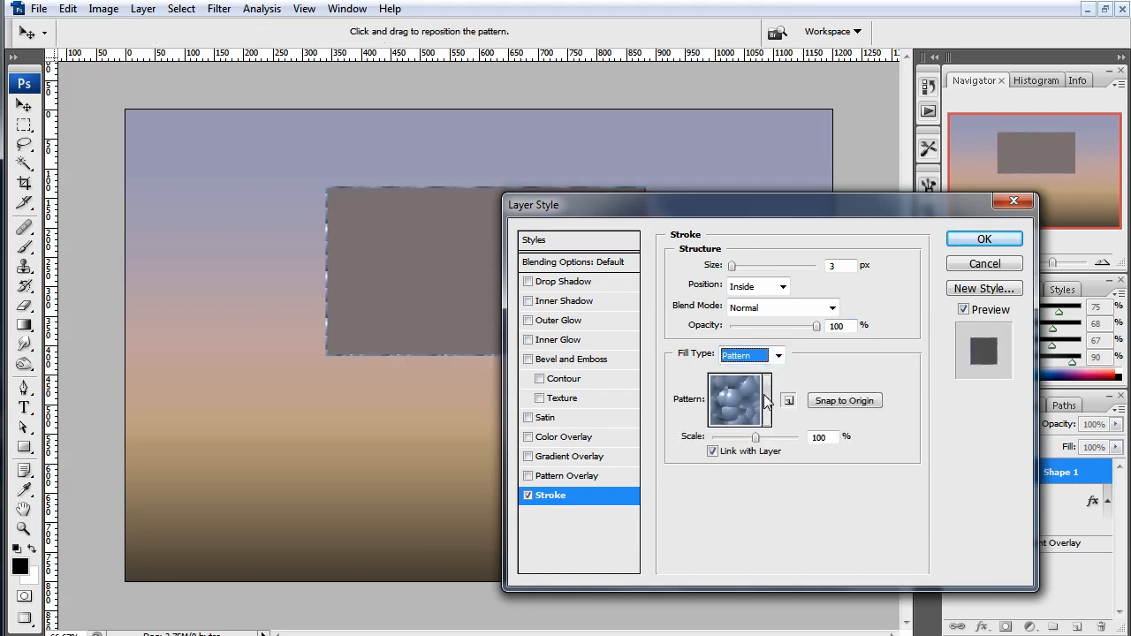
left_click(767, 400)
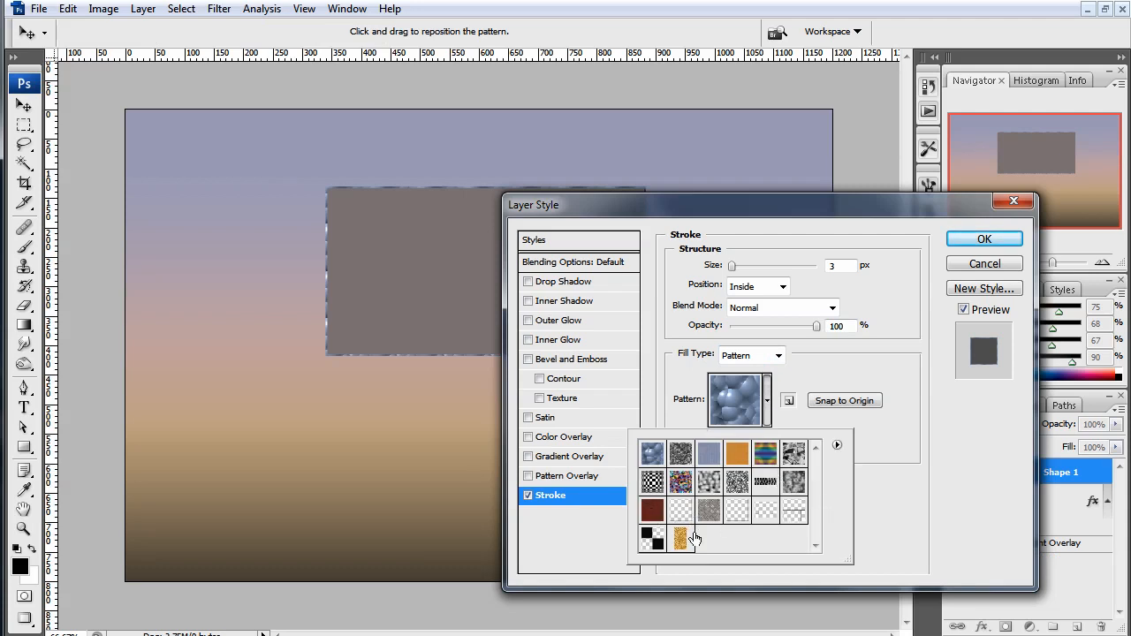
double_click(797, 486)
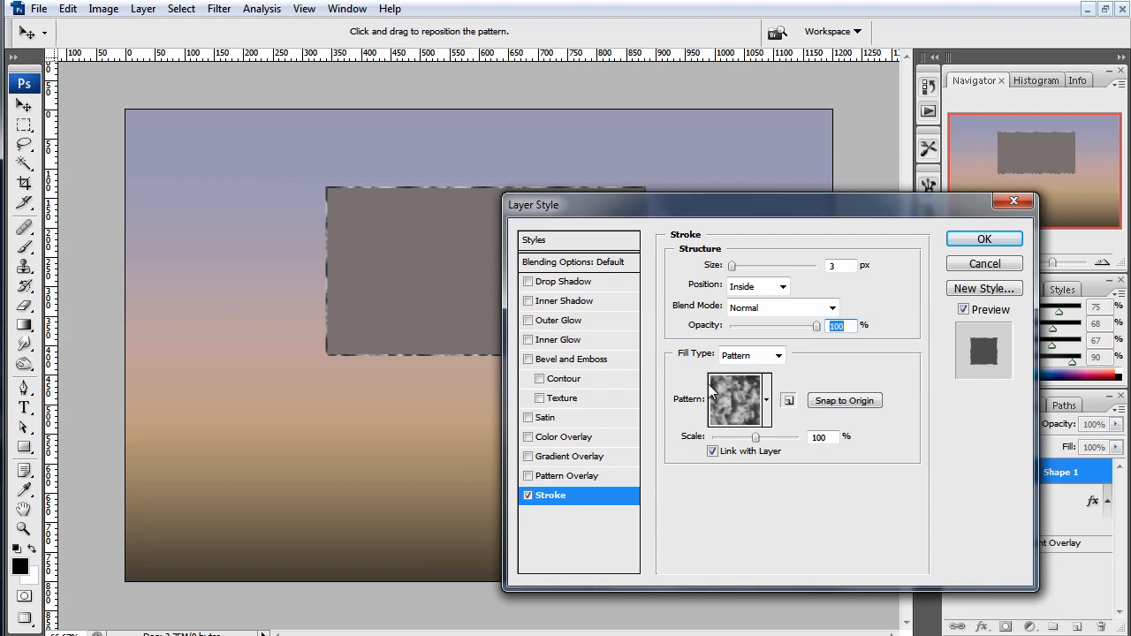
left_click_drag(757, 439, 862, 459)
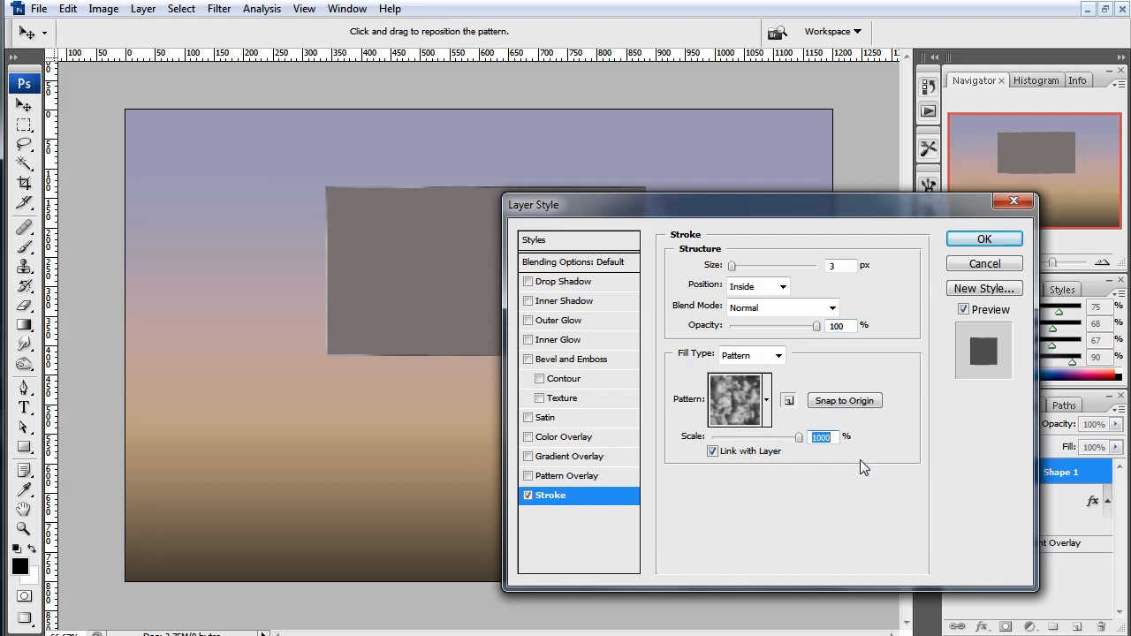
Set the stroke's blend mode to Hard Light
left_click_drag(707, 212, 747, 195)
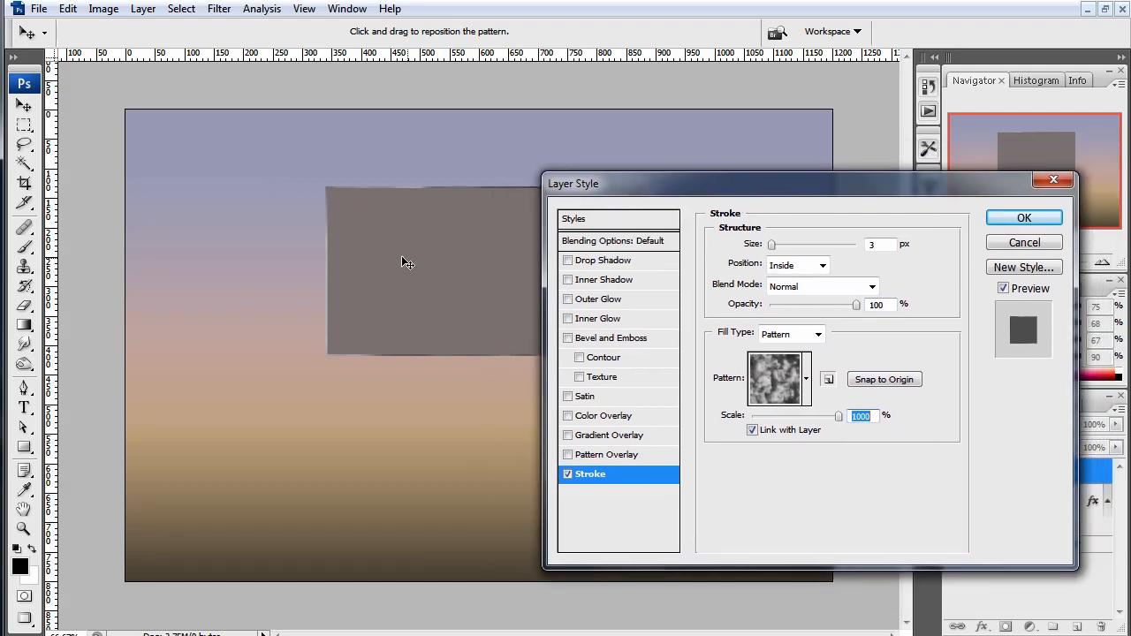
key("ctrl+plus")
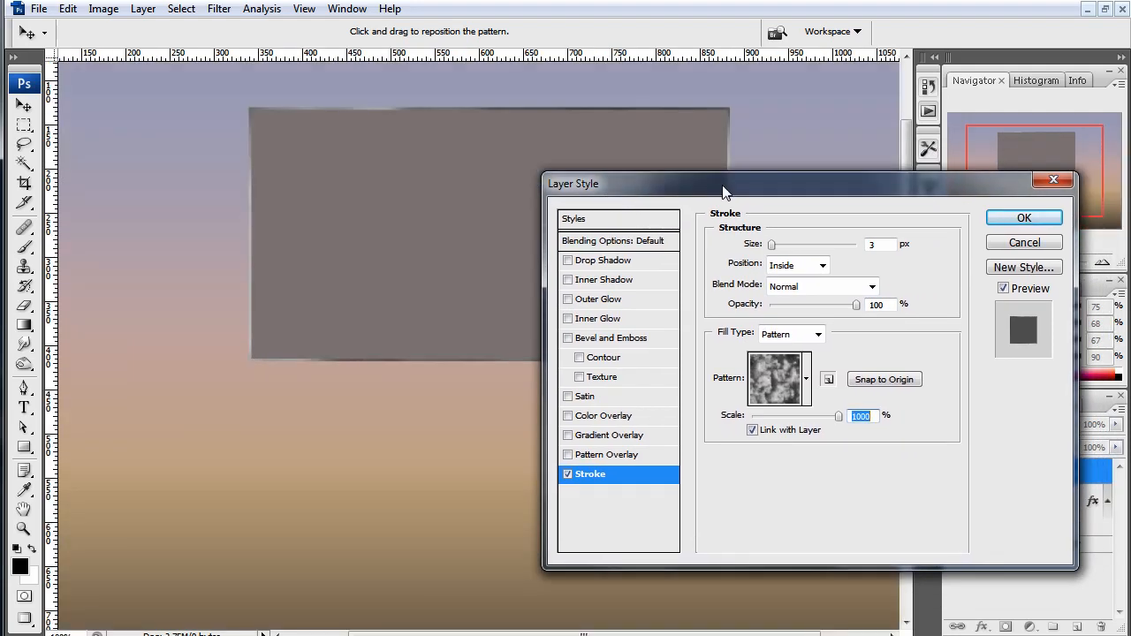
left_click_drag(726, 191, 673, 217)
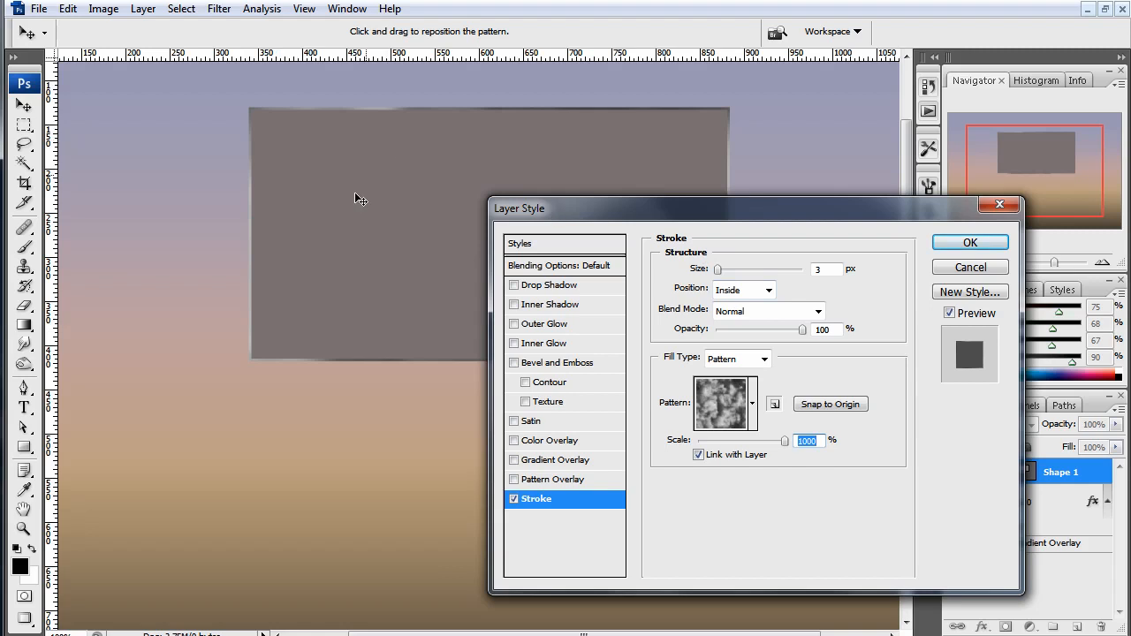
left_click(745, 316)
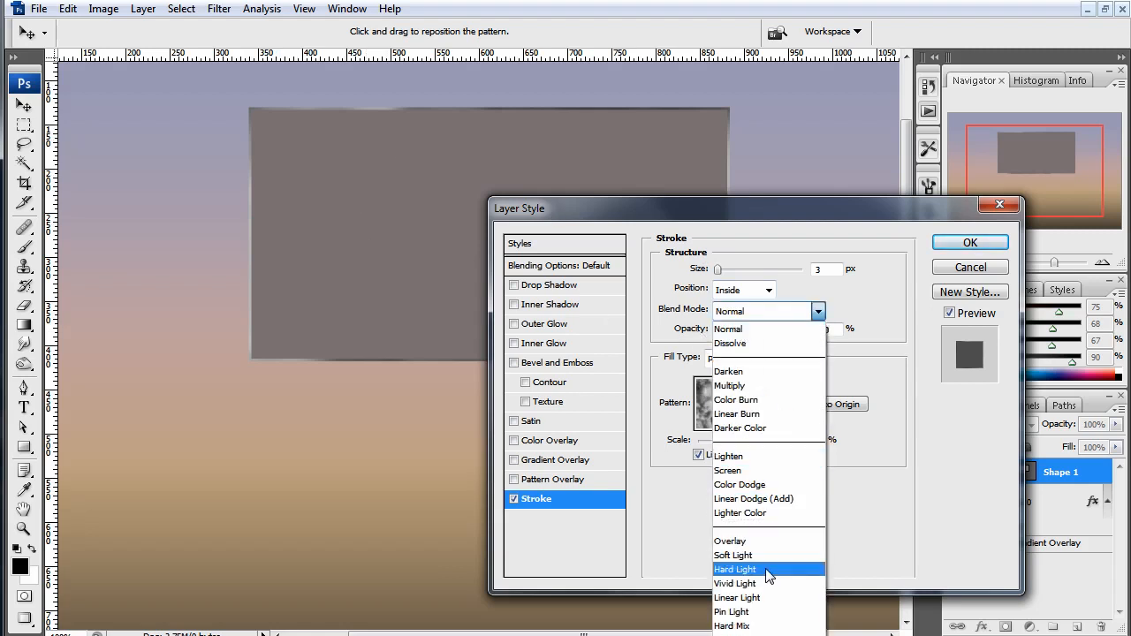
left_click(768, 570)
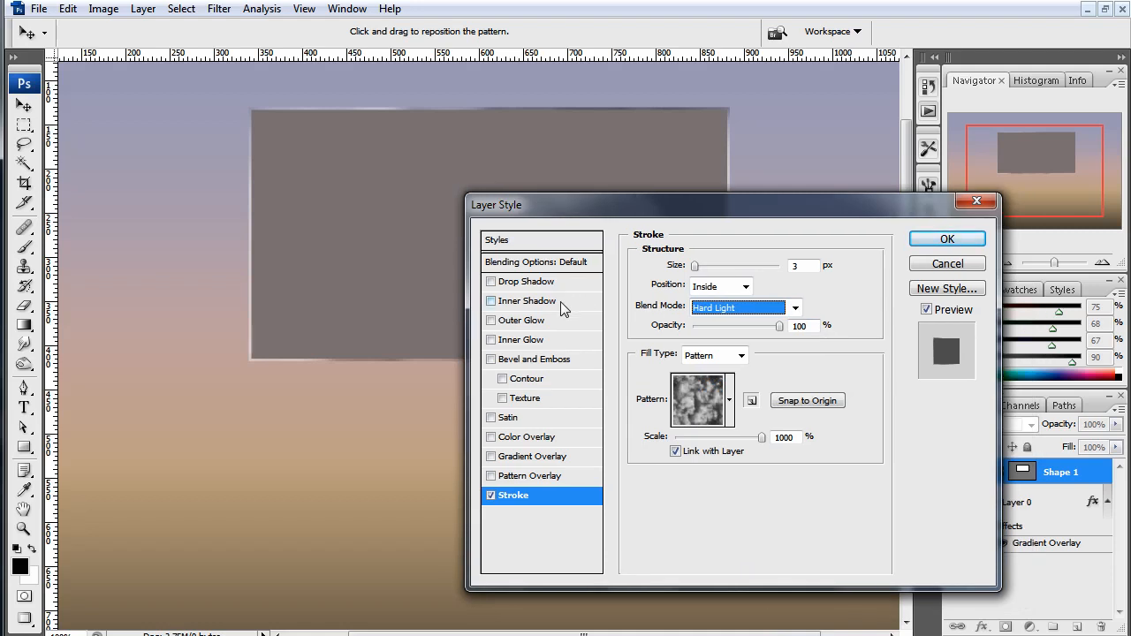
Add an Inner Shadow to the rectangle with global light off and the angle set to 30°
left_click(530, 302)
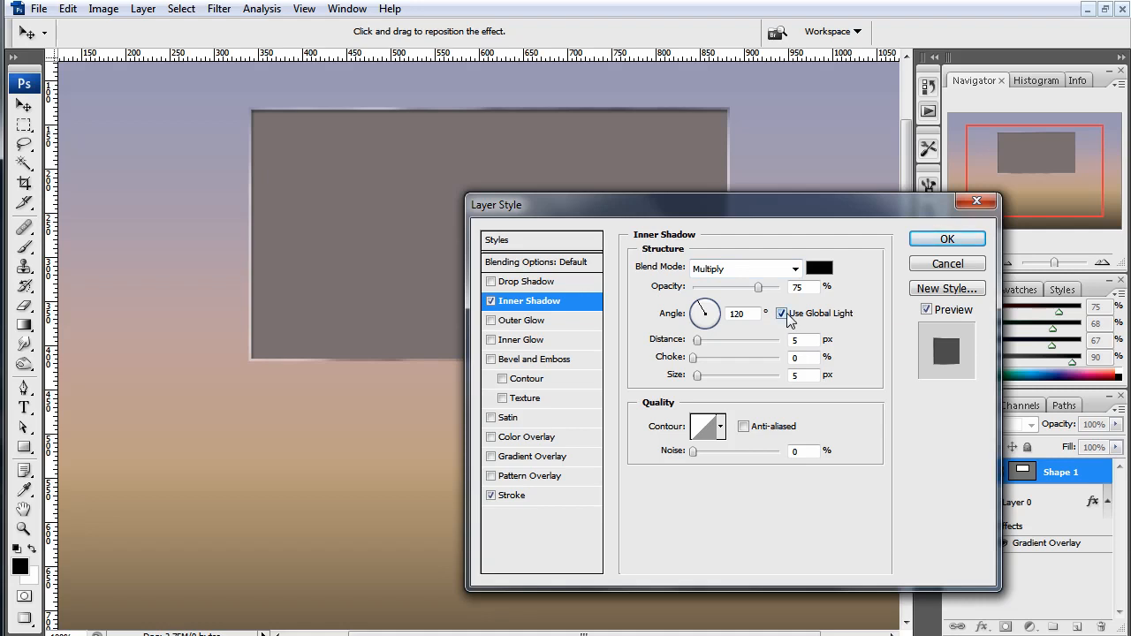
left_click(784, 314)
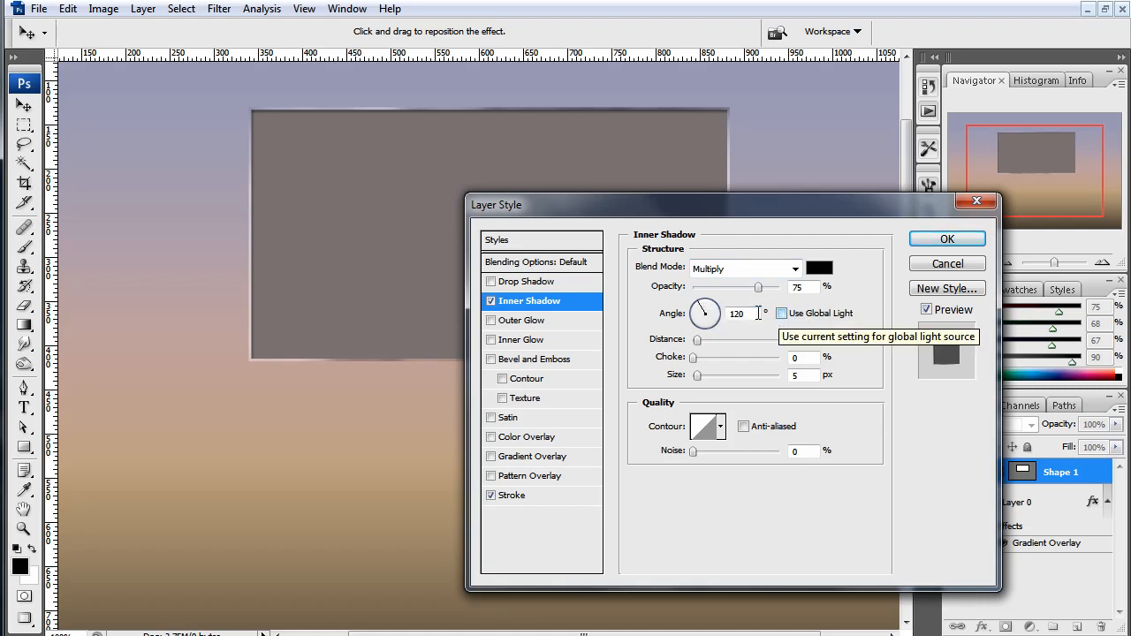
left_click_drag(708, 311, 741, 302)
left_click_drag(734, 209, 315, 247)
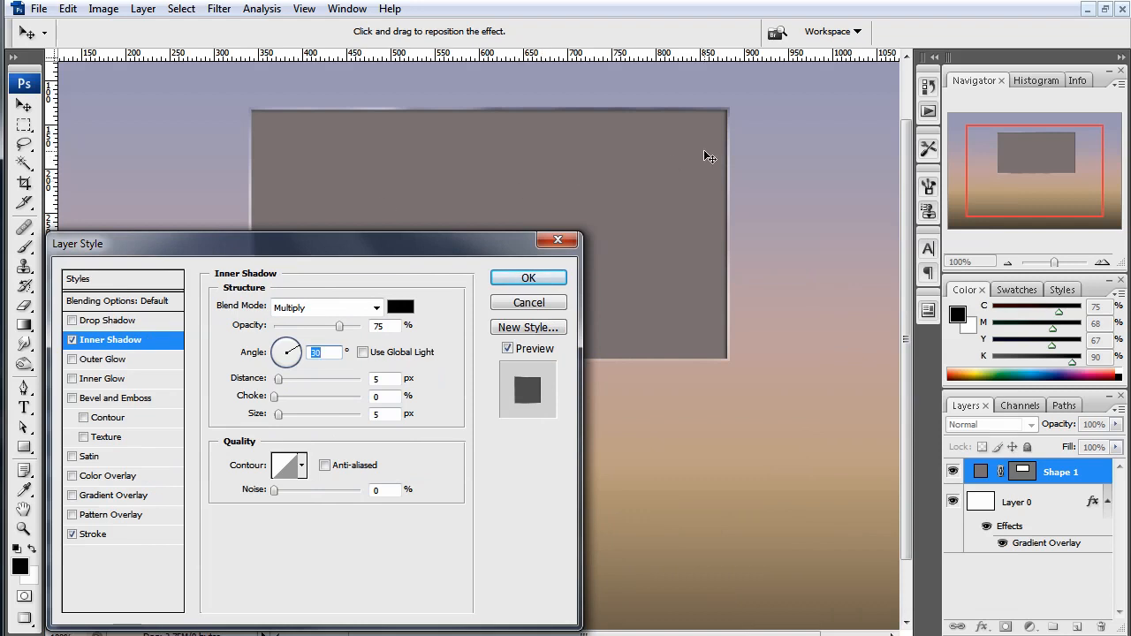
left_click_drag(451, 246, 656, 217)
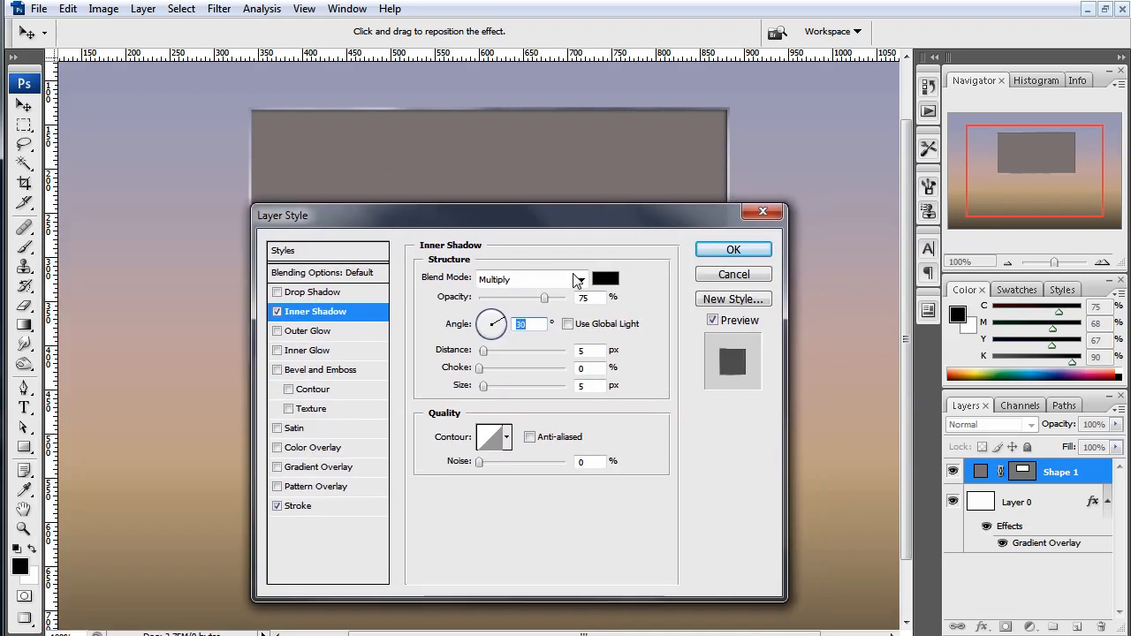
Set the inner shadow's size to 8 px and distance to 5 px, and apply the layer style
left_click(590, 385)
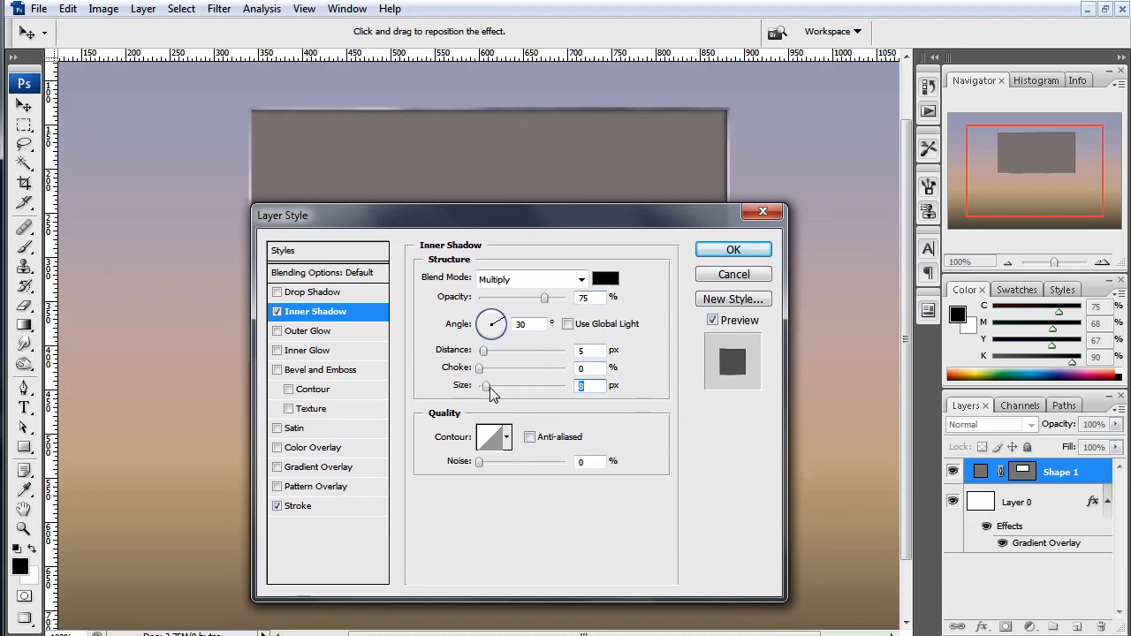
left_click_drag(486, 387, 536, 353)
mouse_move(482, 386)
left_mouse_down()
mouse_move(500, 393)
mouse_move(486, 387)
left_mouse_up()
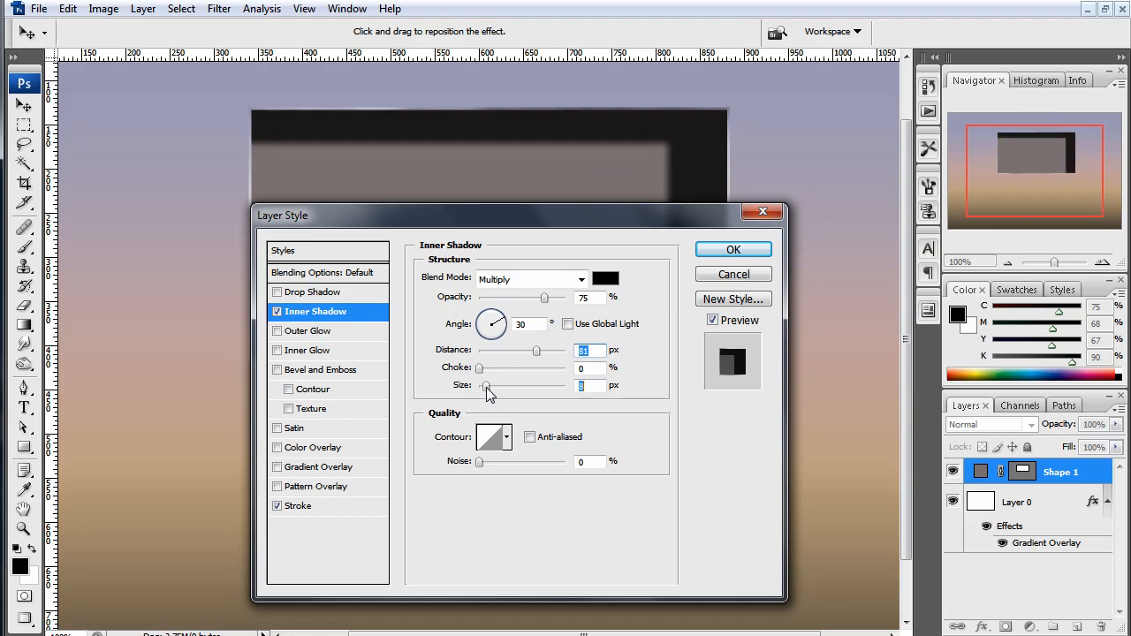
left_click_drag(536, 351, 573, 364)
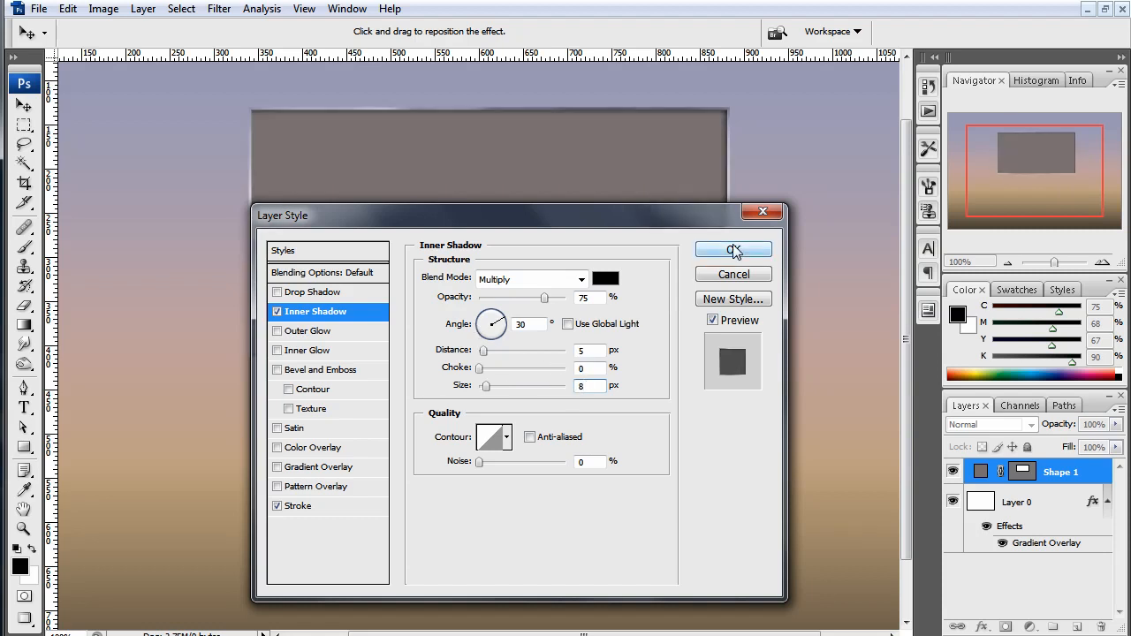
left_click(733, 251)
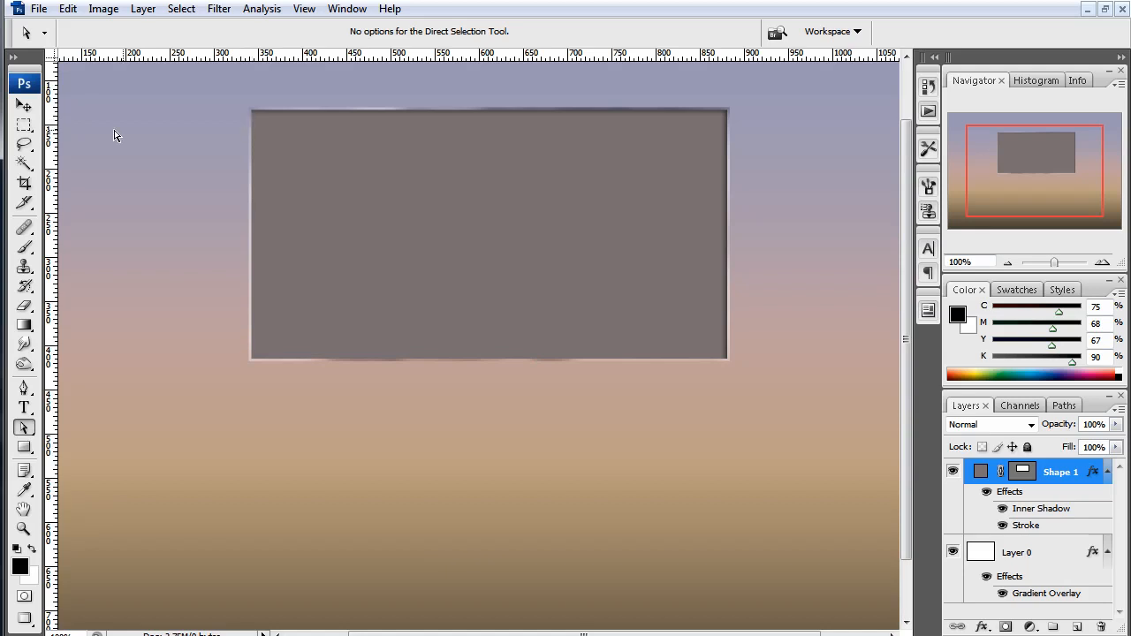
Duplicate the rectangle's shape layer and place the copy, stripped of its layer effects, beneath the original
left_click(24, 106)
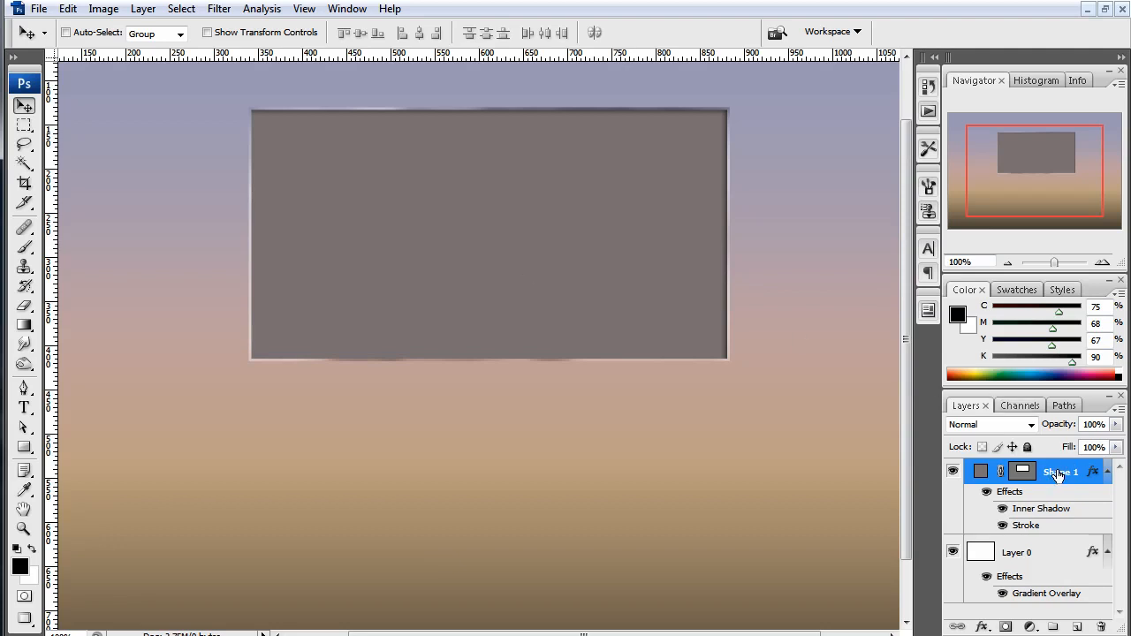
key("ctrl+j")
left_click_drag(1057, 475, 1053, 511)
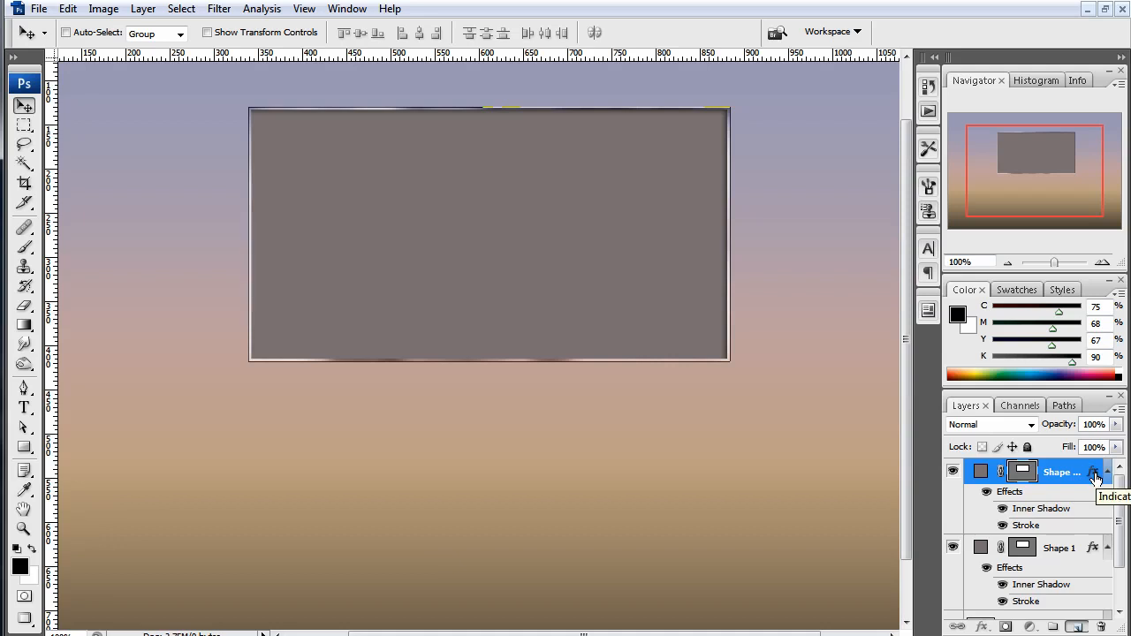
left_click_drag(1094, 476, 1101, 627)
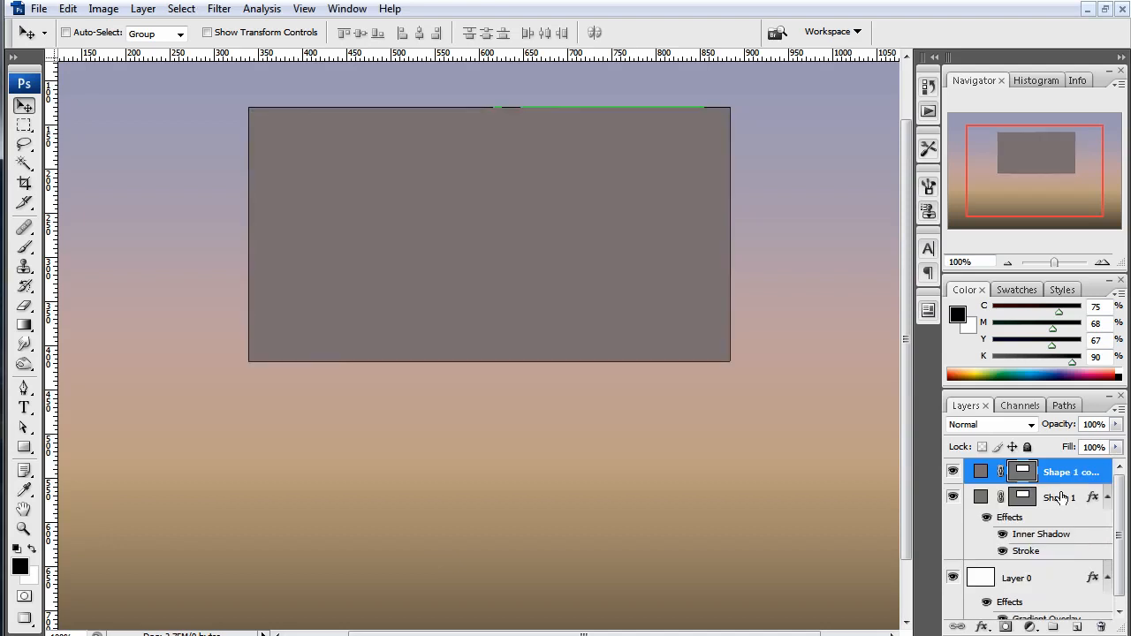
left_click_drag(1058, 466, 1058, 542)
left_click(1058, 543)
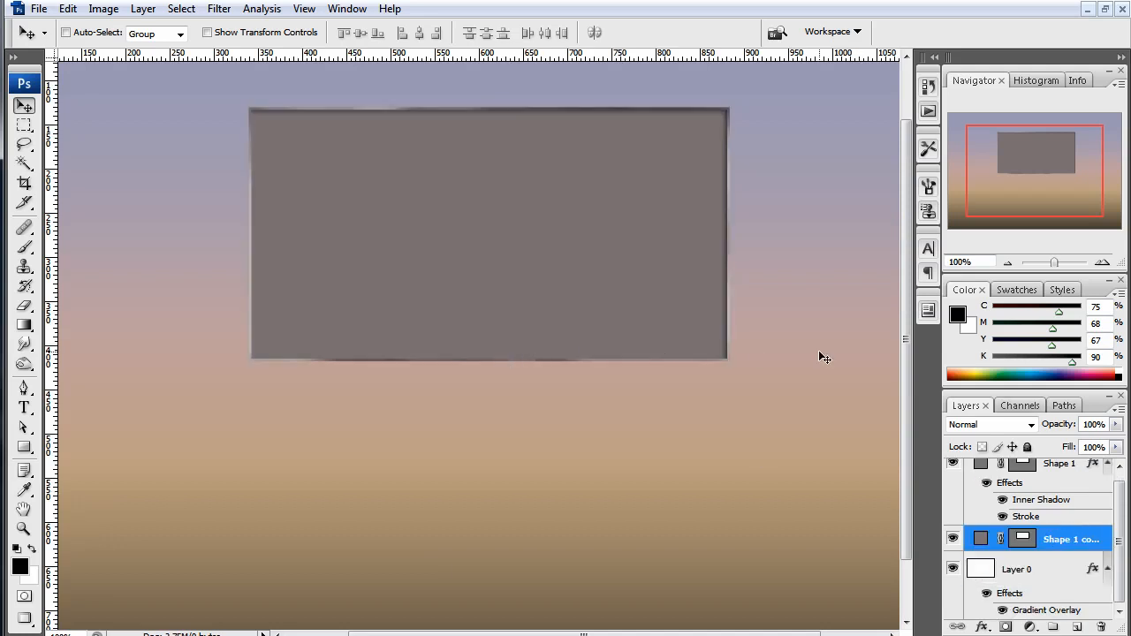
Try nudging the plain copy slightly left and down behind the original, and nudge it back right and up
key("Left")
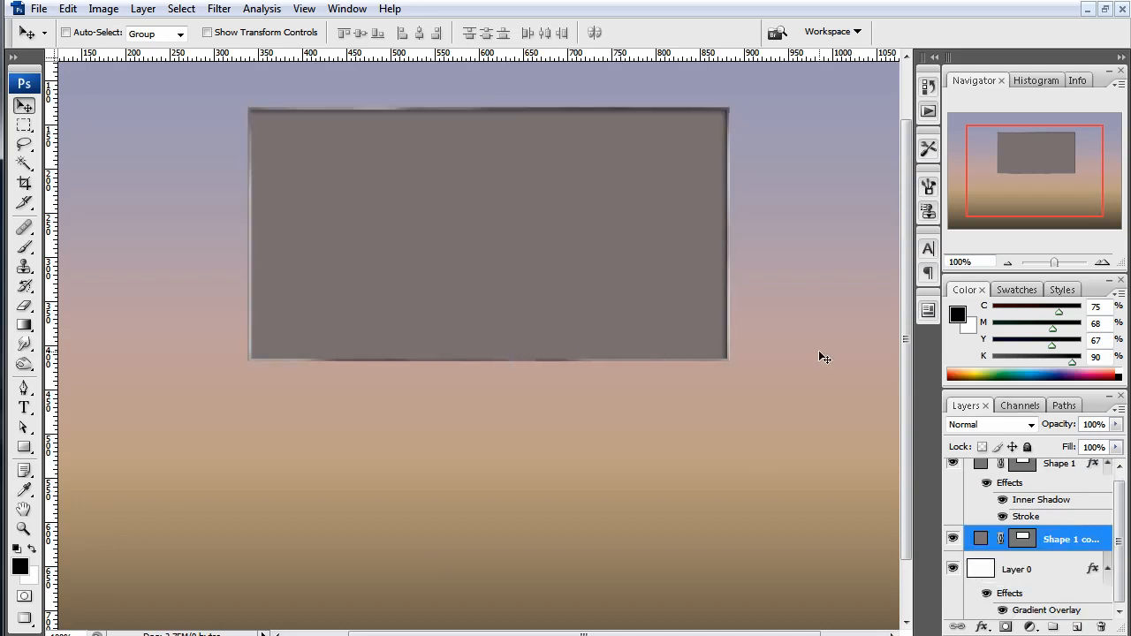
key("Down")
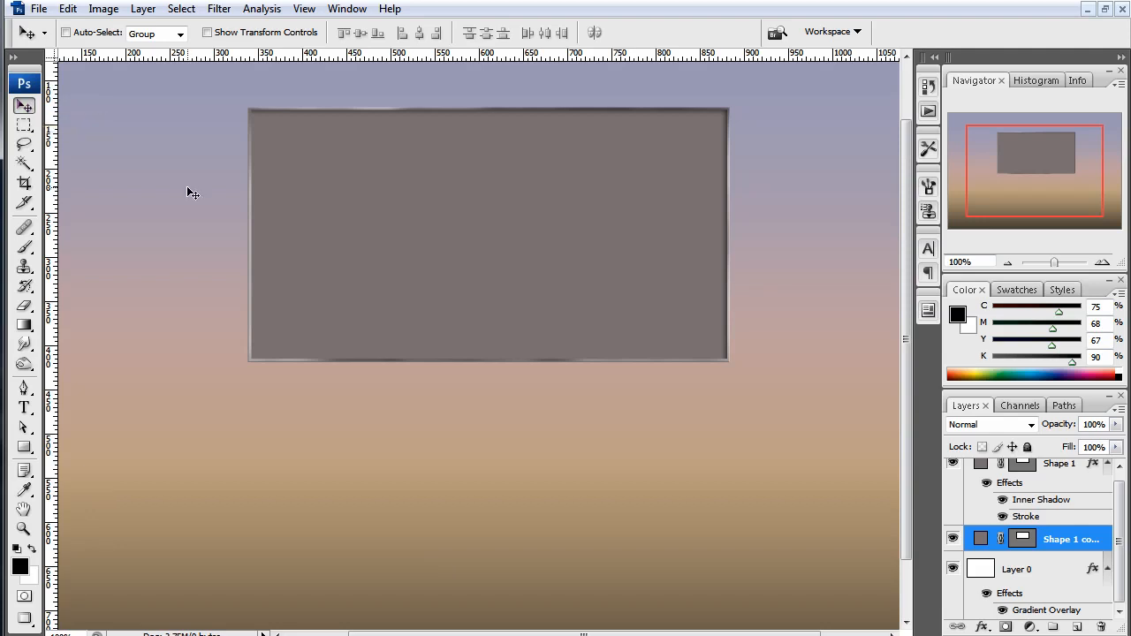
key("Right")
key("Up")
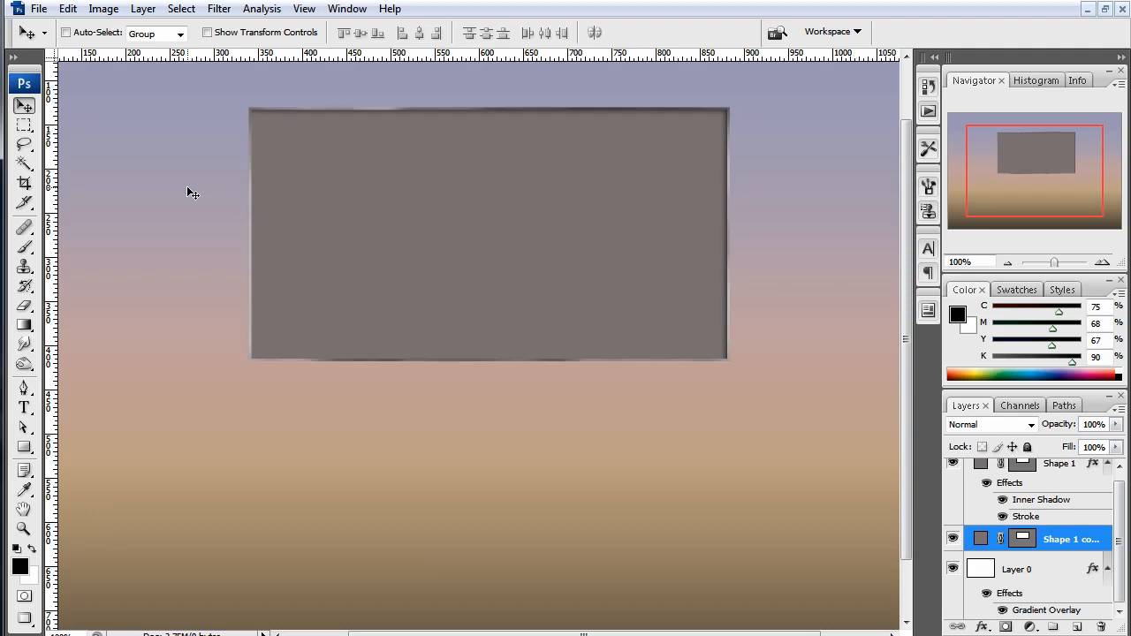
Try offsetting the plain copy about three pixels down and left behind the panel, and nudge it back
key("Down")
key("Down")
key("Down")
key("Left")
key("Left")
key("Left")
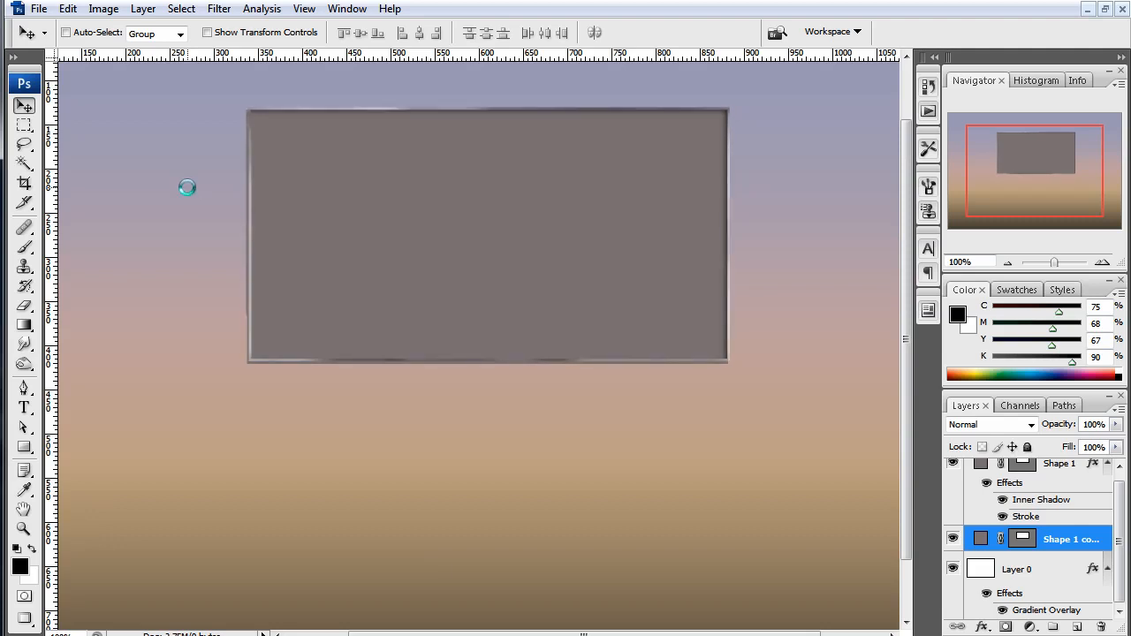
key("Right")
key("Right")
key("Right")
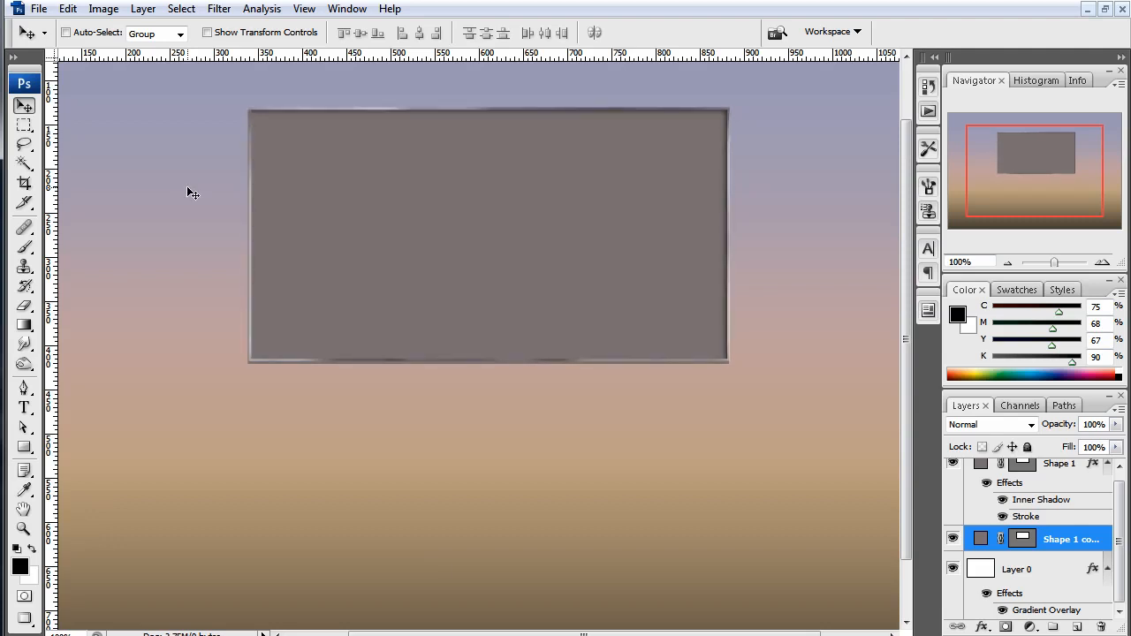
key("Up")
key("Up")
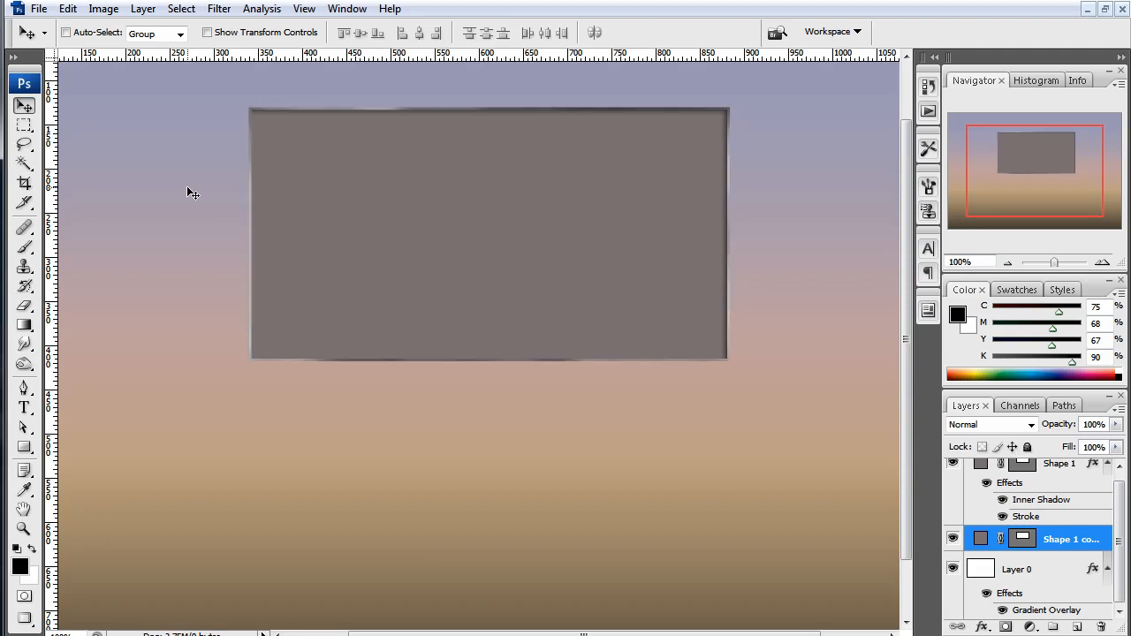
Nudge the plain copy about two pixels down and two pixels left behind the panel
key("Down")
key("Down")
key("Left")
key("Left")
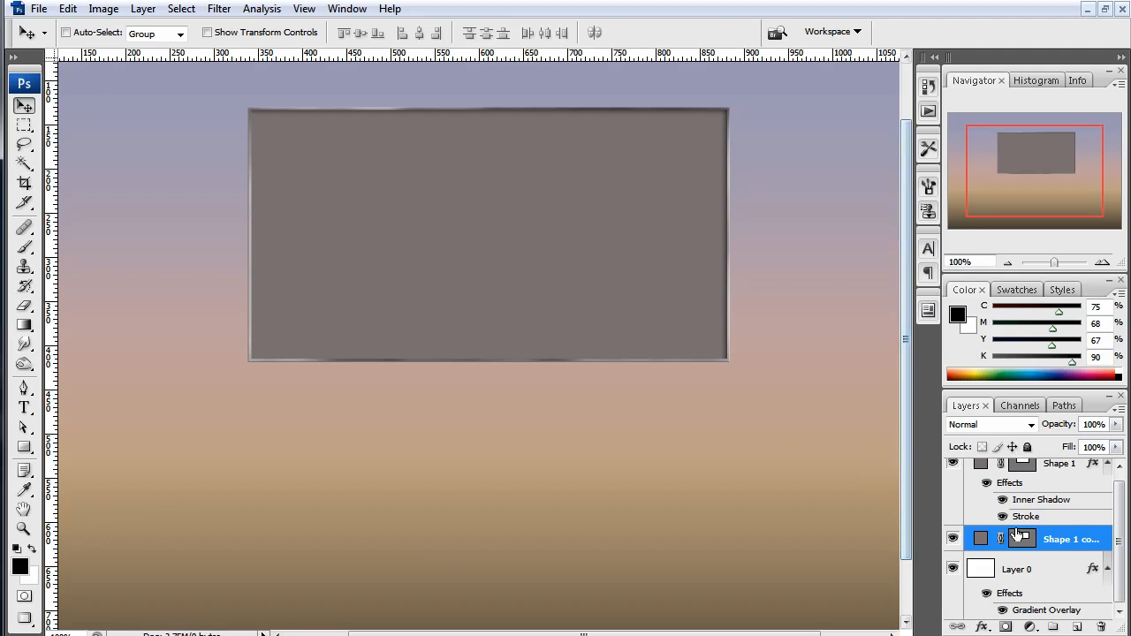
Hide the plain copy, try a 40° Drop Shadow with 10 px distance and 0 px size on the panel, discard it and show the copy again
scroll(1126, 513, "up", 1)
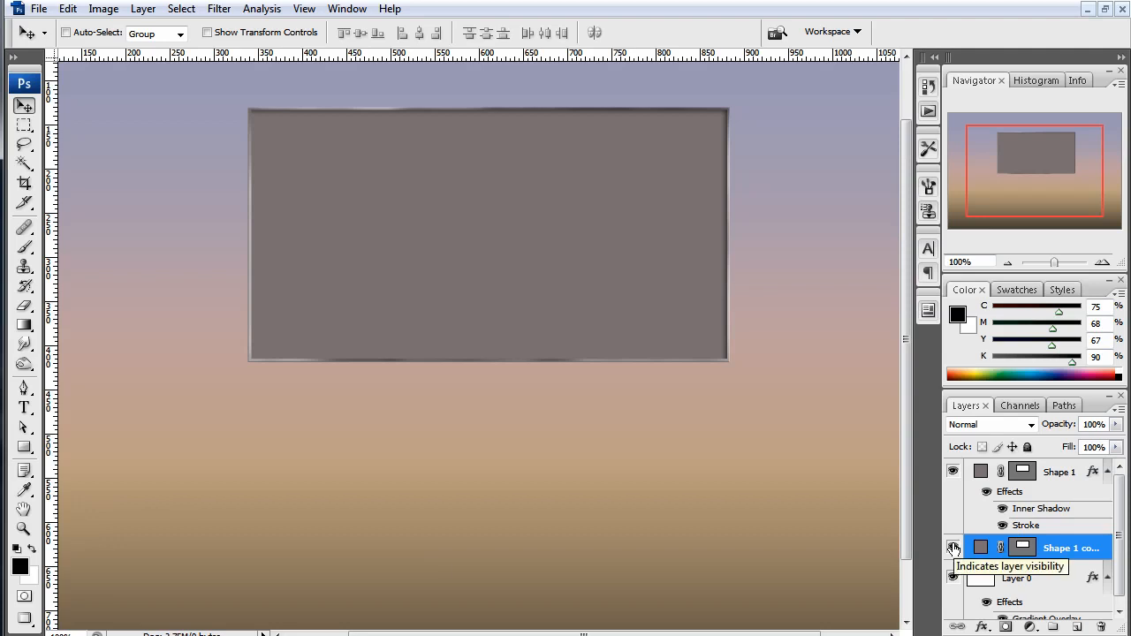
left_click(954, 548)
right_click(1057, 476)
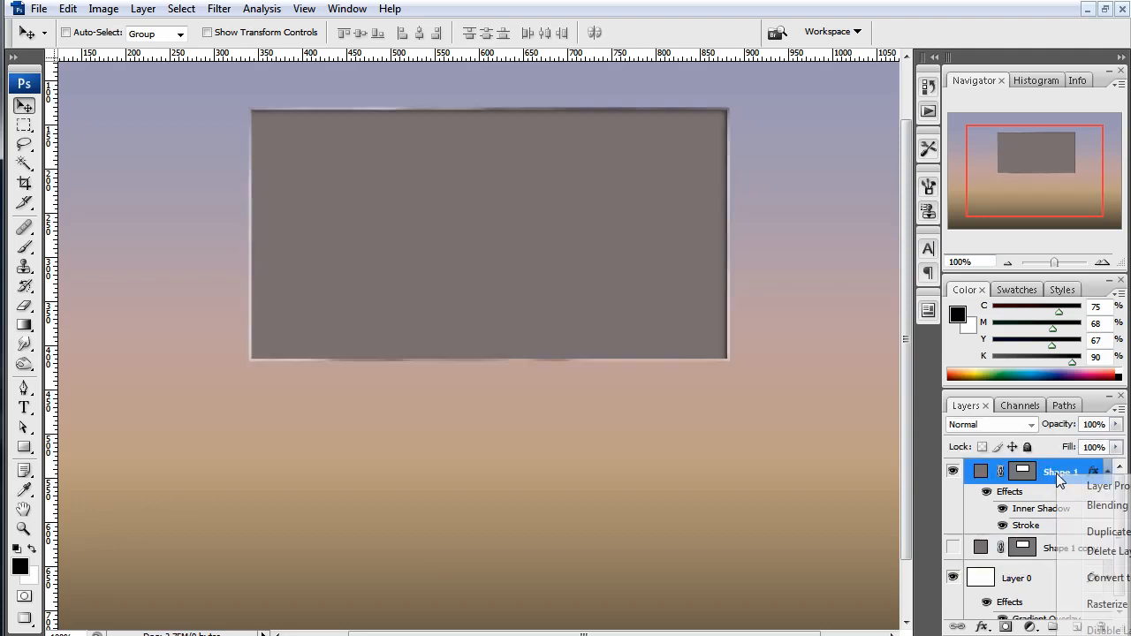
left_click(1096, 506)
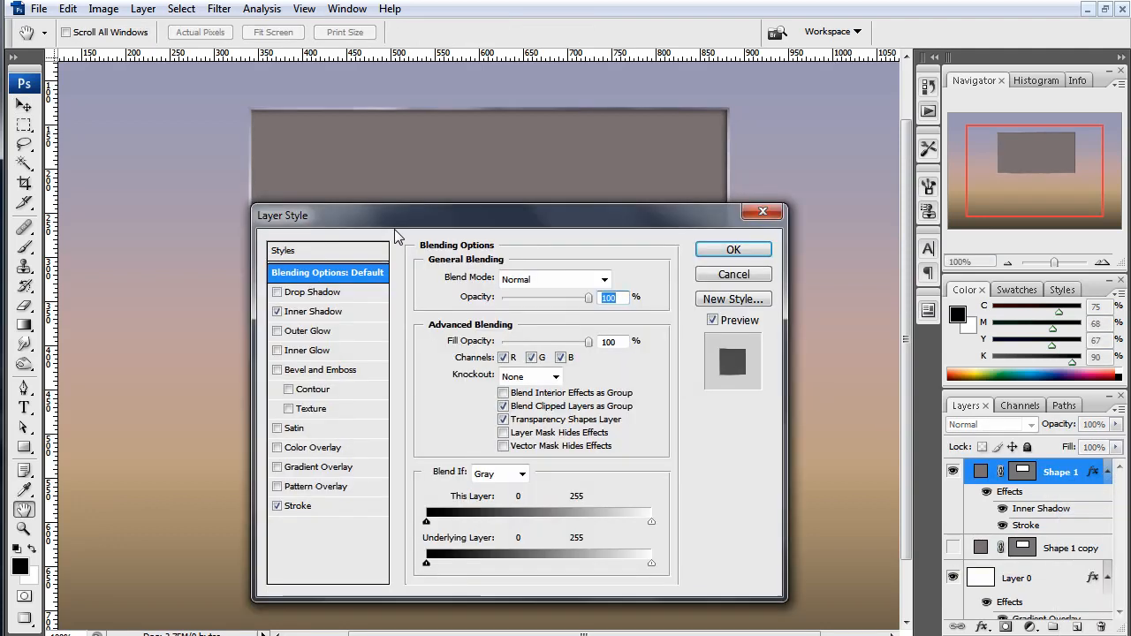
left_click_drag(427, 186, 614, 212)
left_click(494, 284)
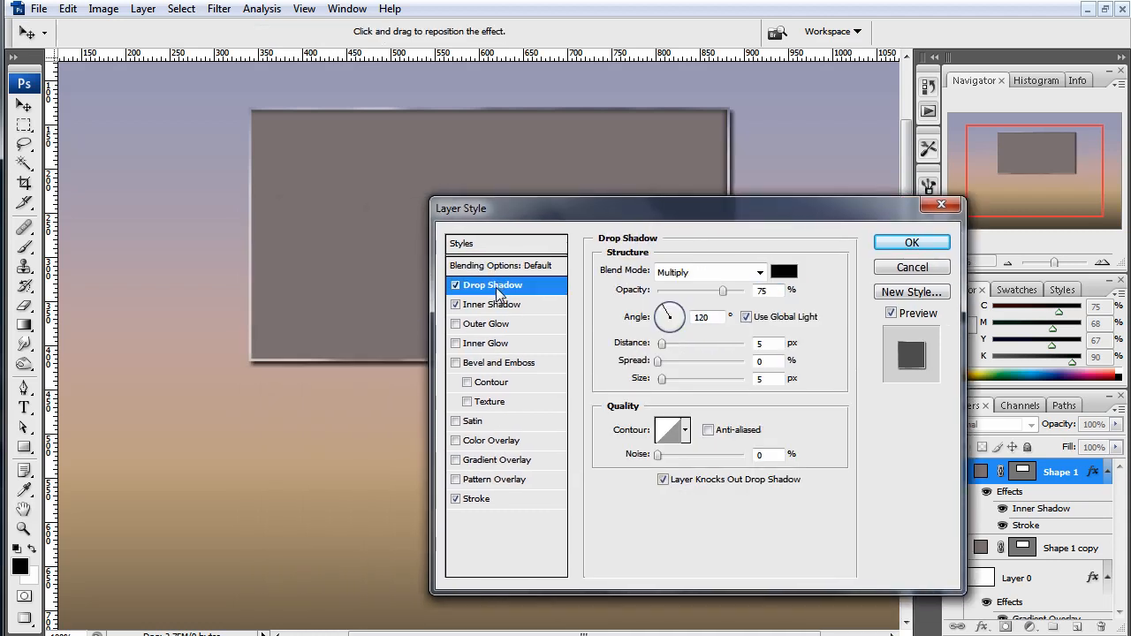
left_click(766, 323)
left_click_drag(677, 314, 692, 299)
left_click(653, 380)
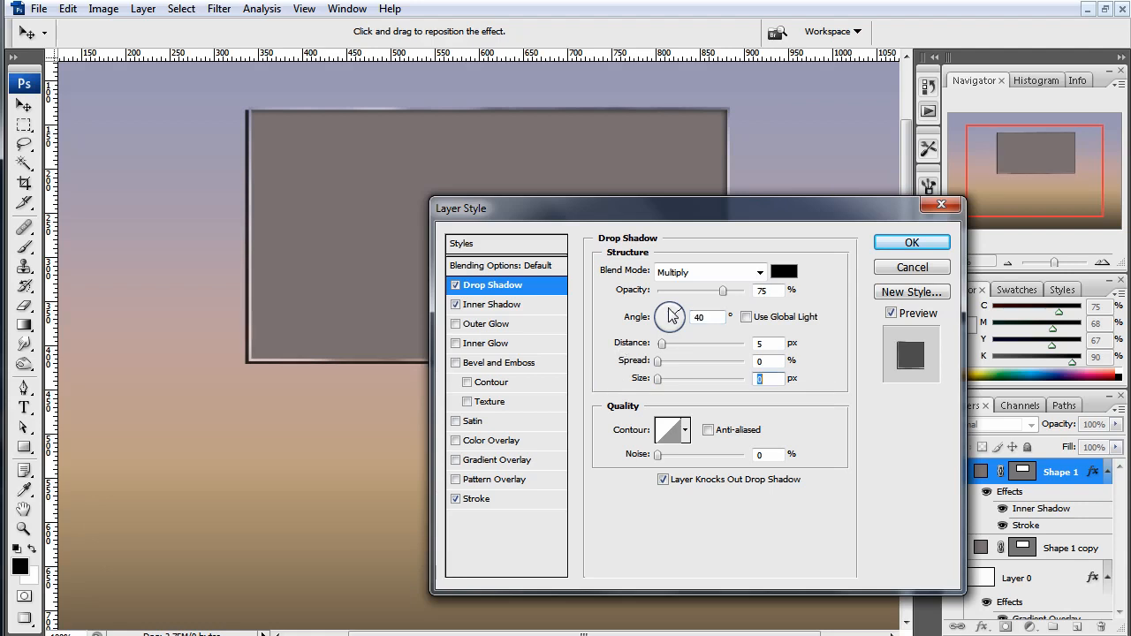
left_click_drag(662, 345, 670, 348)
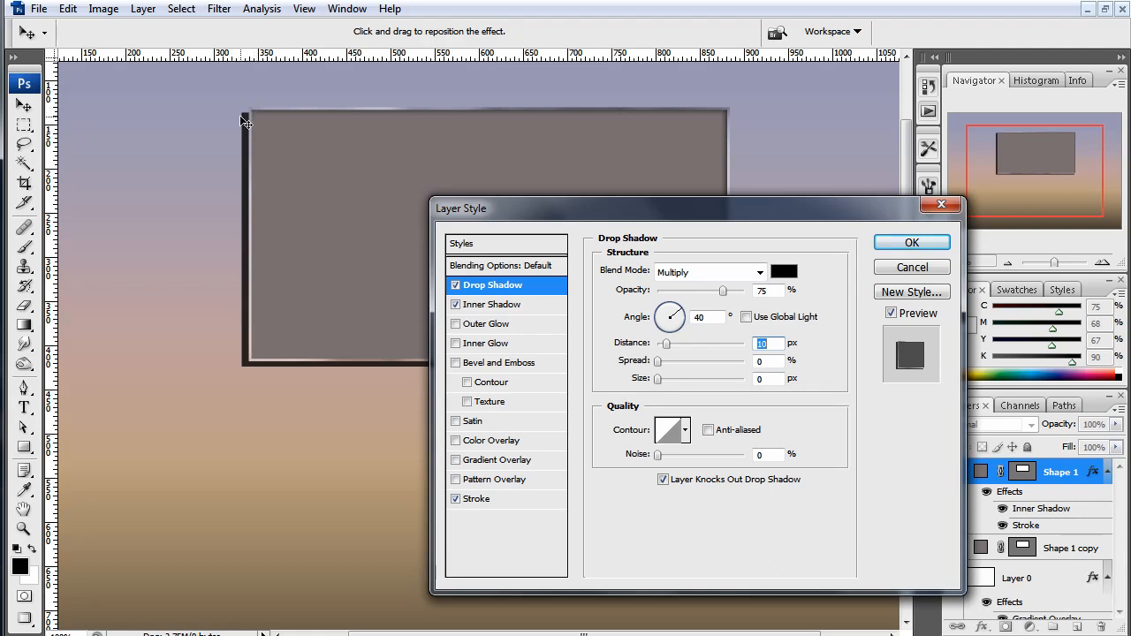
left_click(924, 267)
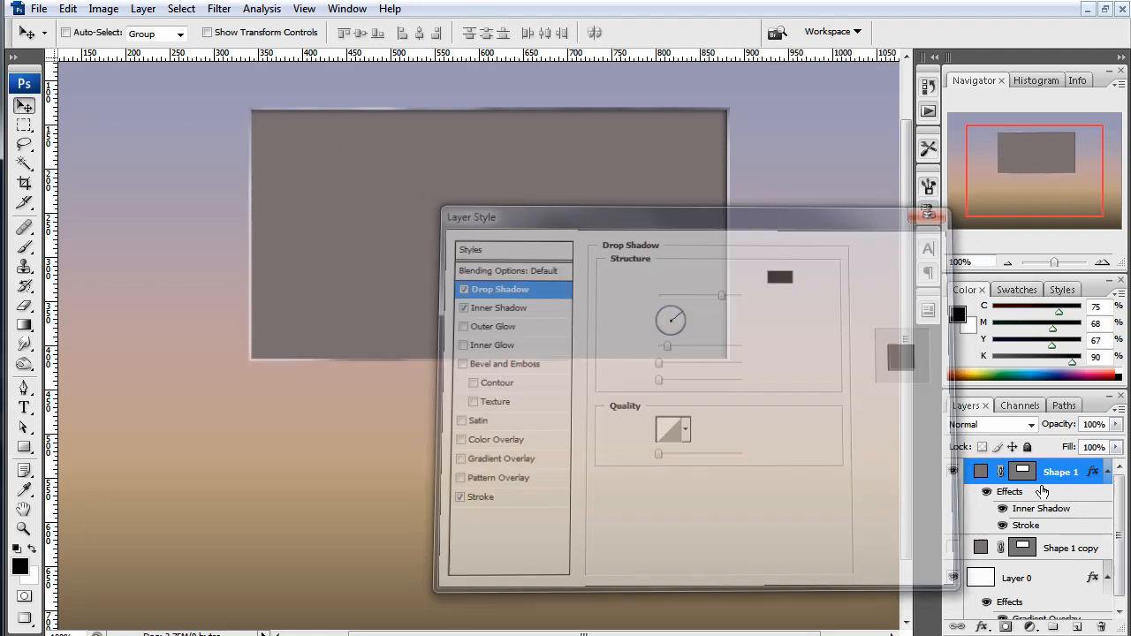
left_click(1068, 550)
left_click(955, 548)
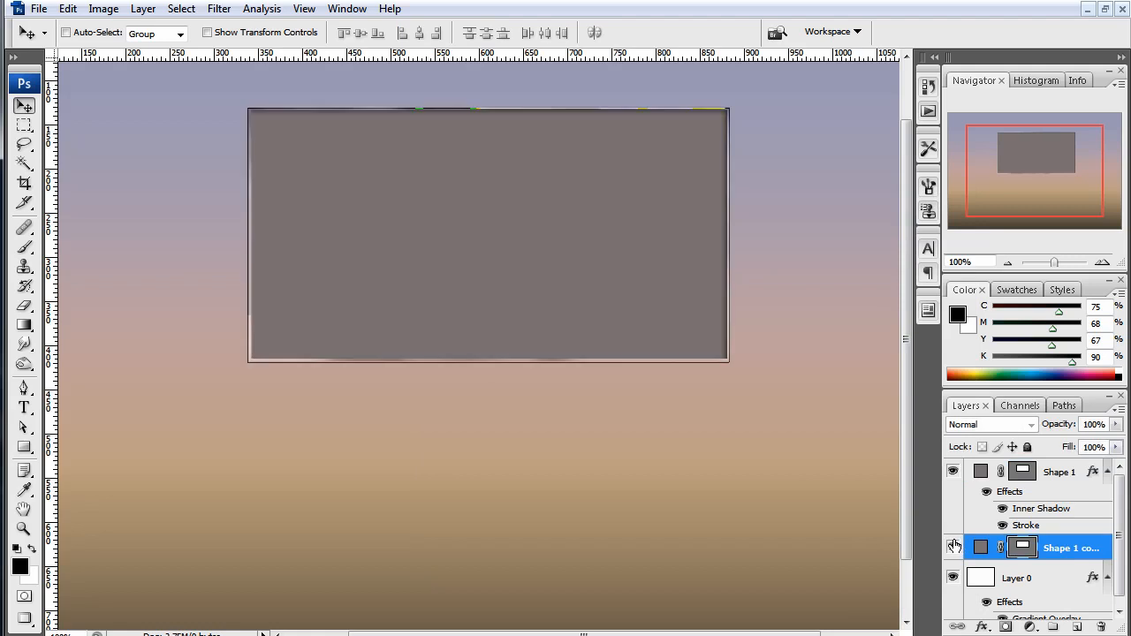
Duplicate the plain copy four times, nudging each duplicate slightly further down and left to build a thick edge
key("ctrl+j")
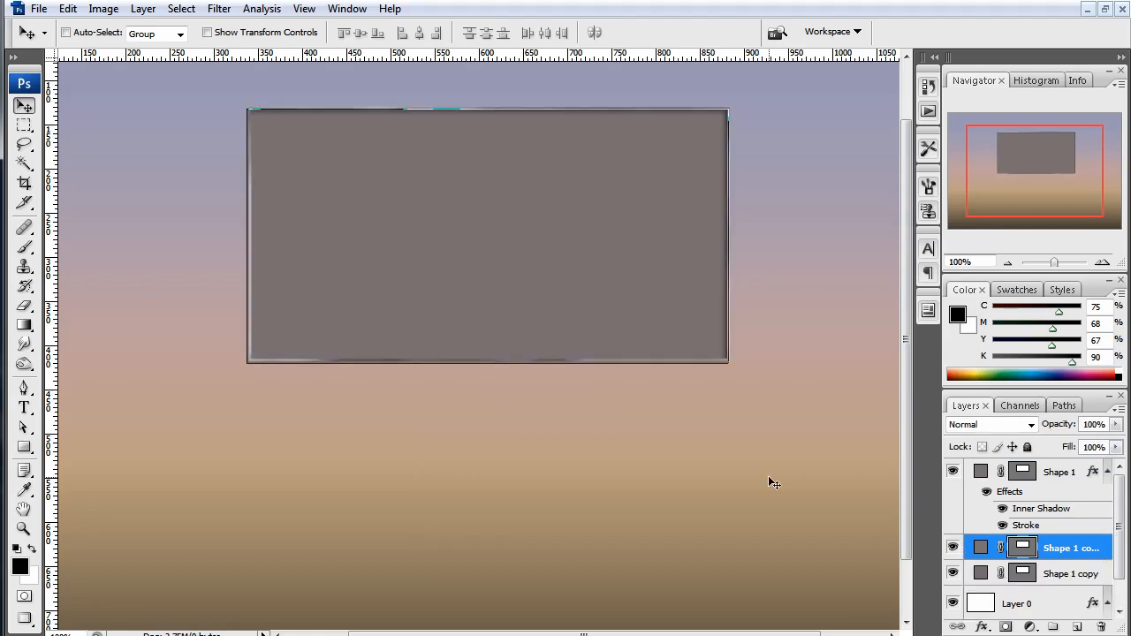
key("ctrl+j")
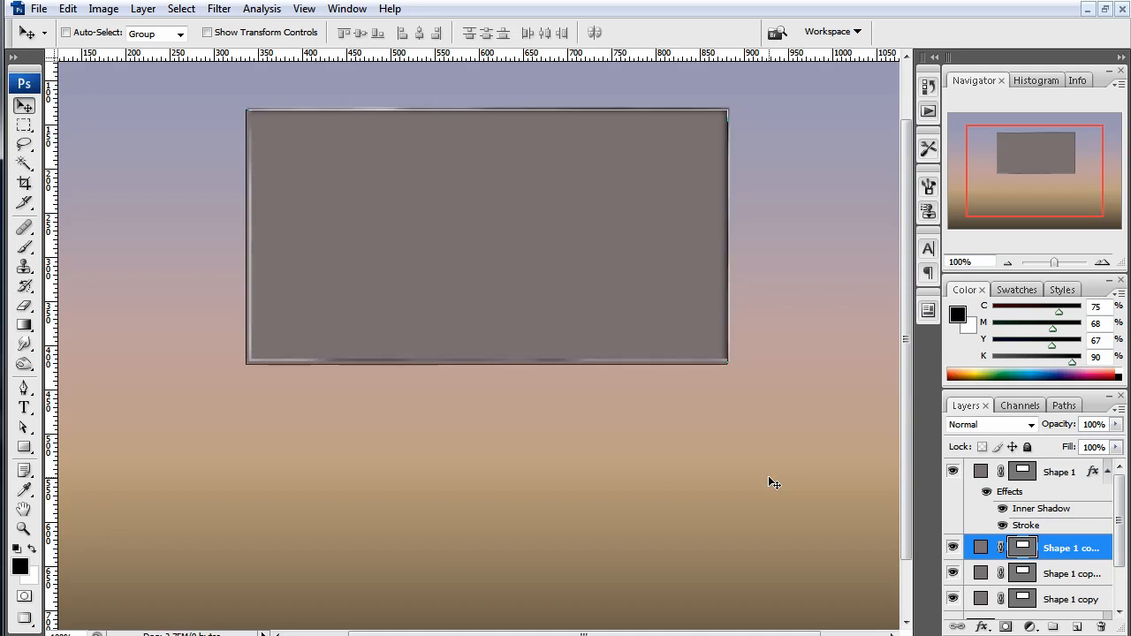
key("ctrl+j")
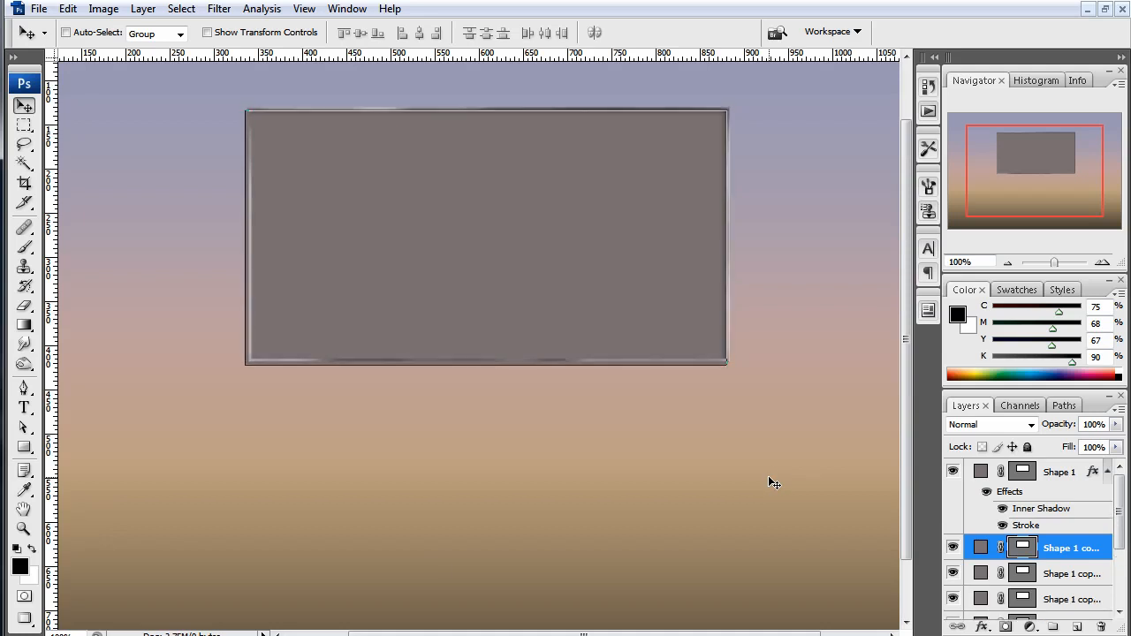
key("Down")
key("Left")
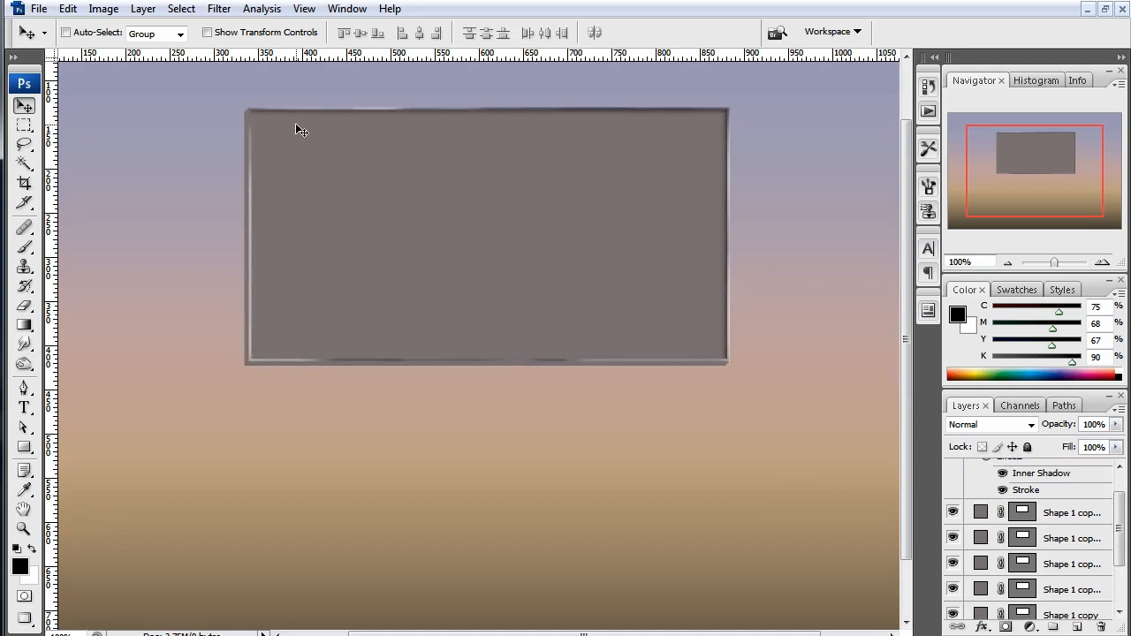
Examine the stacked edge up close at the panel's upper-left corner
key("ctrl+plus")
key("ctrl+plus")
left_click_drag(232, 166, 837, 453)
left_click_drag(400, 176, 368, 492)
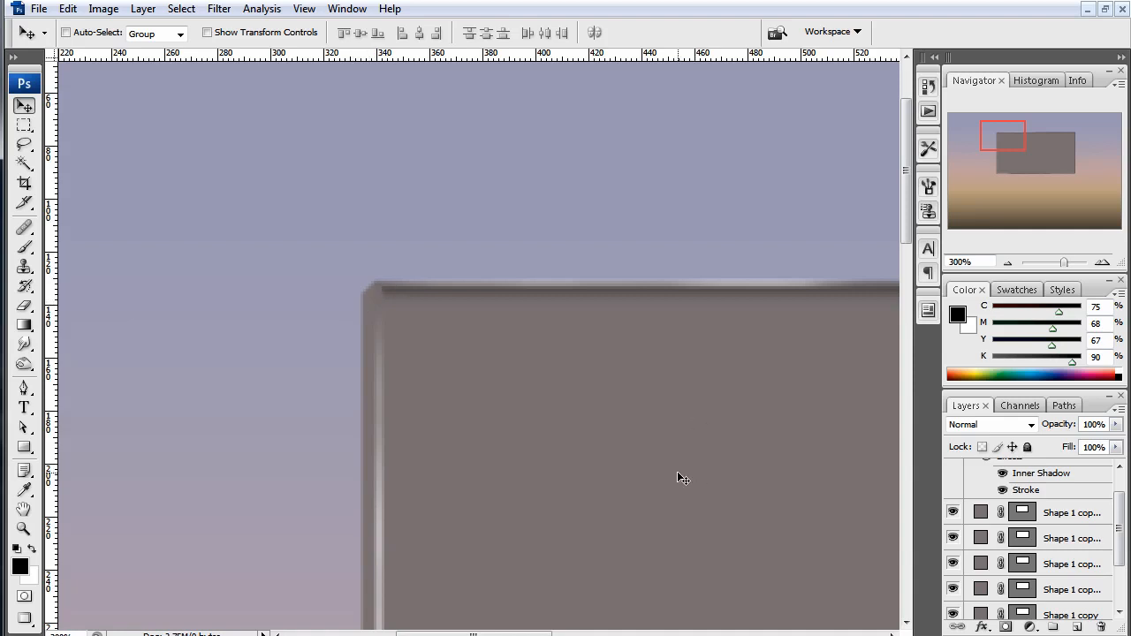
key("ctrl+minus")
key("ctrl+minus")
key("space")
left_click_drag(723, 363, 616, 362)
Convert the five stacked plain copies of the panel together into a single Smart Object
mouse_move(1121, 530)
left_mouse_down()
mouse_move(1120, 550)
mouse_move(1122, 532)
left_mouse_up()
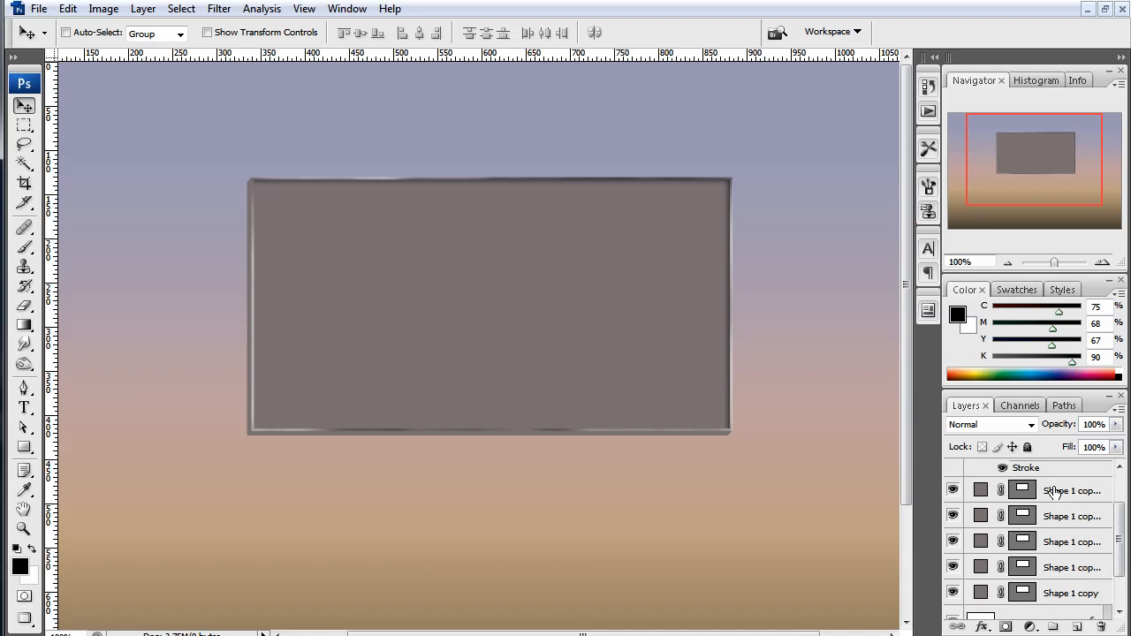
left_click(1056, 597)
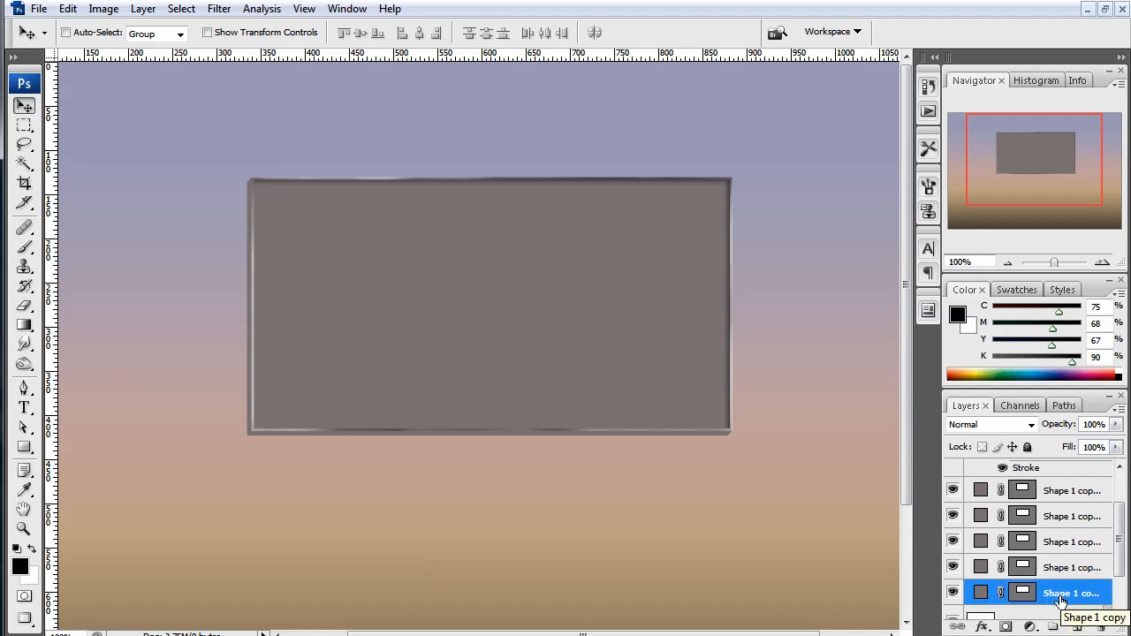
left_click(1060, 496, "shift")
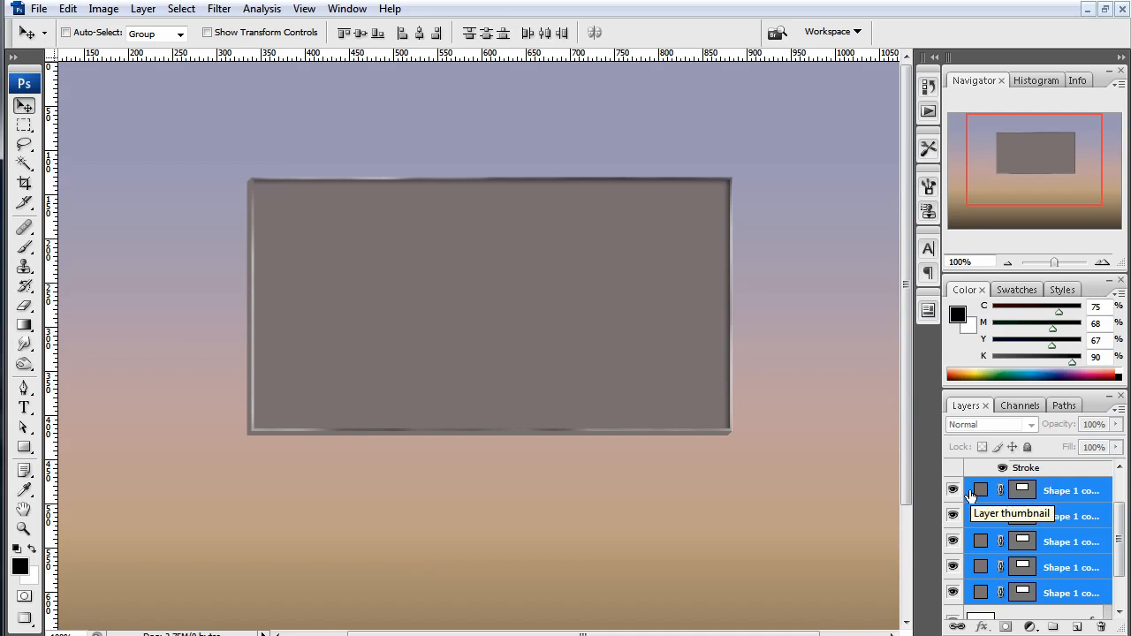
right_click(1055, 492)
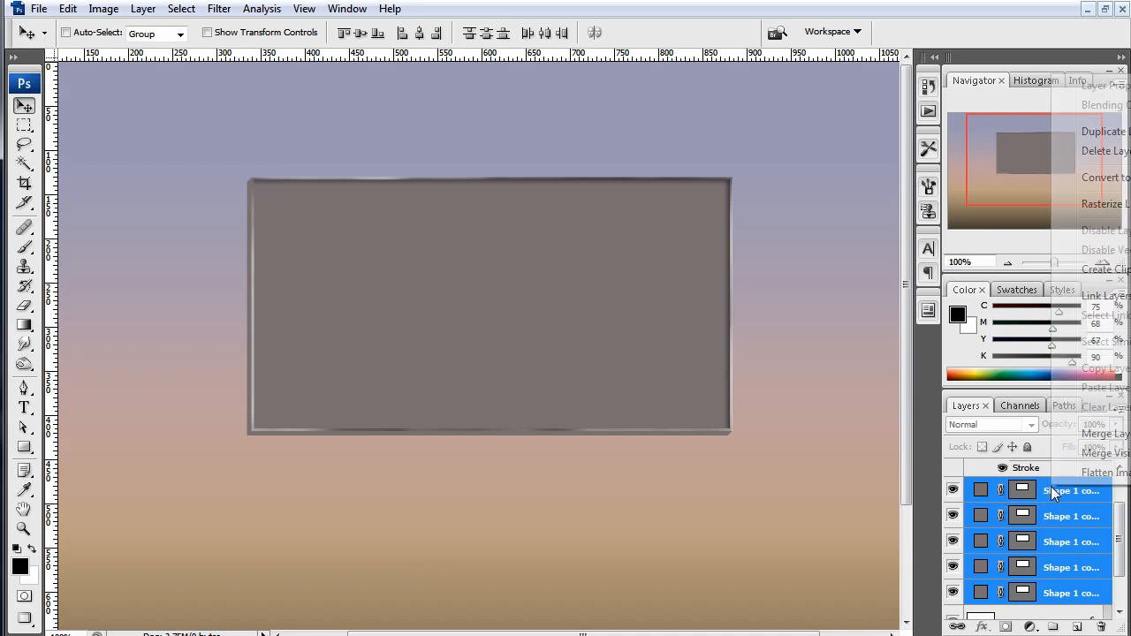
left_click(1090, 179)
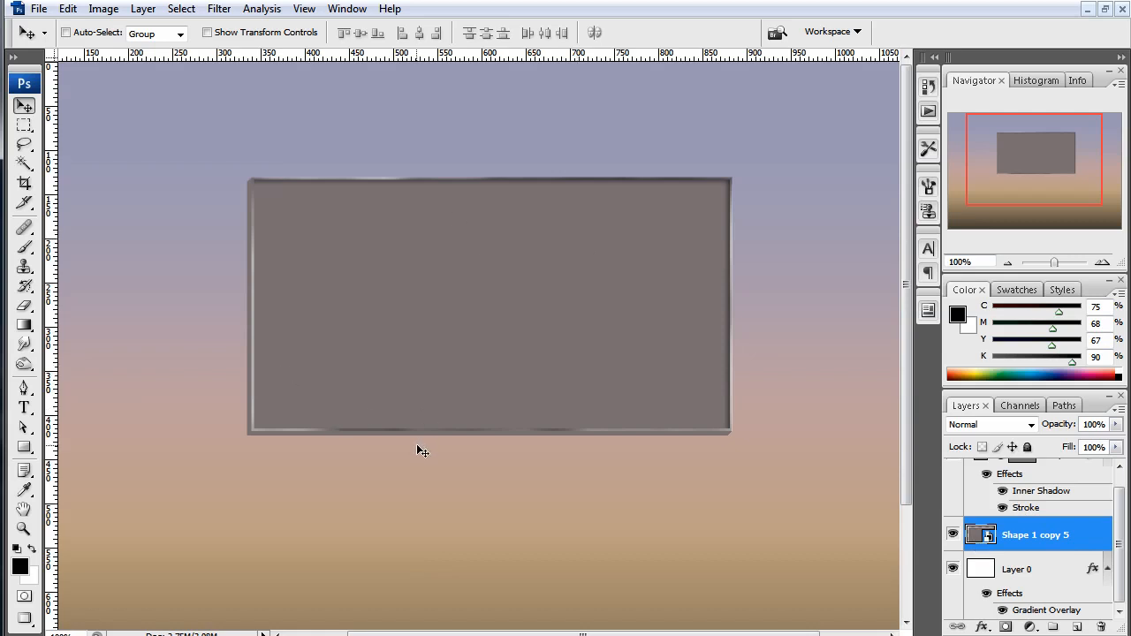
Open the Smart Object's contents, look through the individual copy layers inside, and close them without editing
double_click(983, 535)
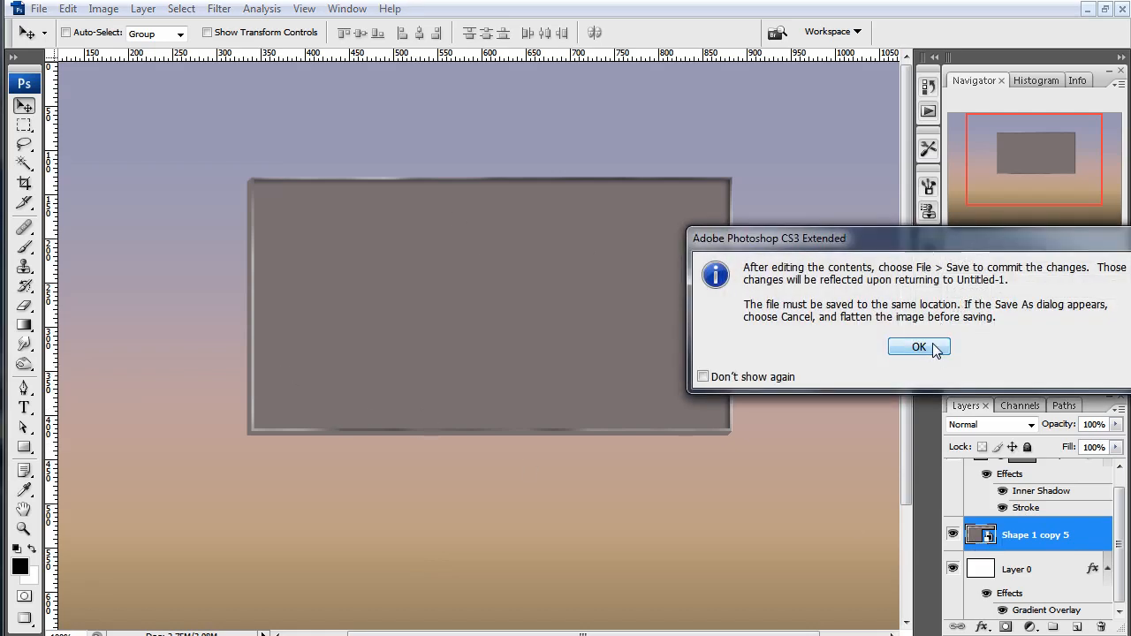
left_click(919, 346)
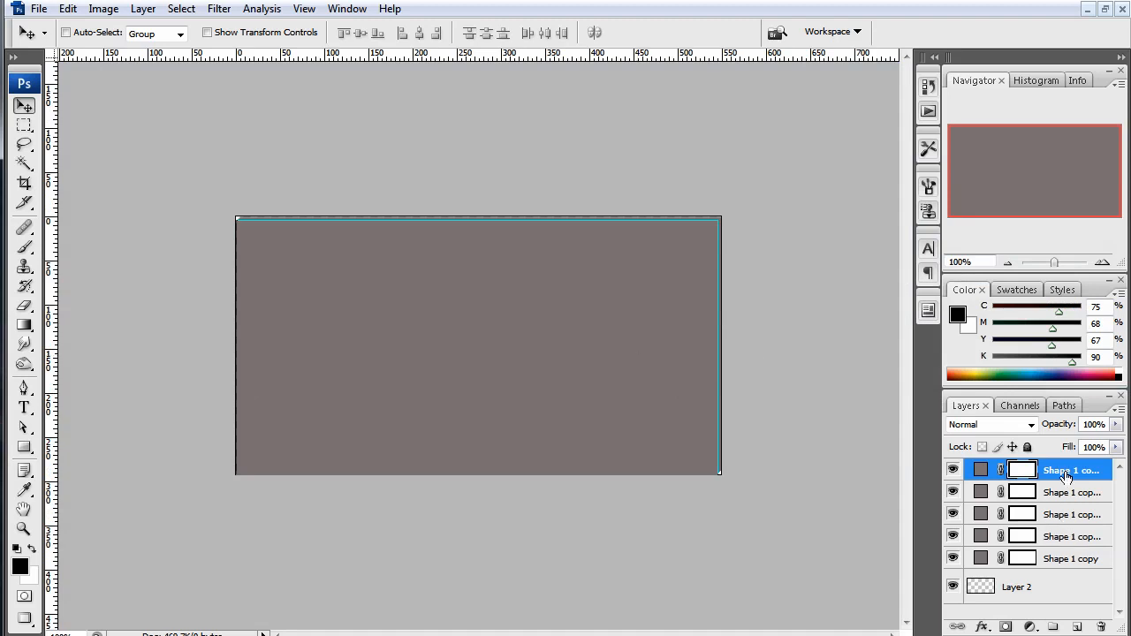
left_click(1067, 493)
left_click(1066, 581)
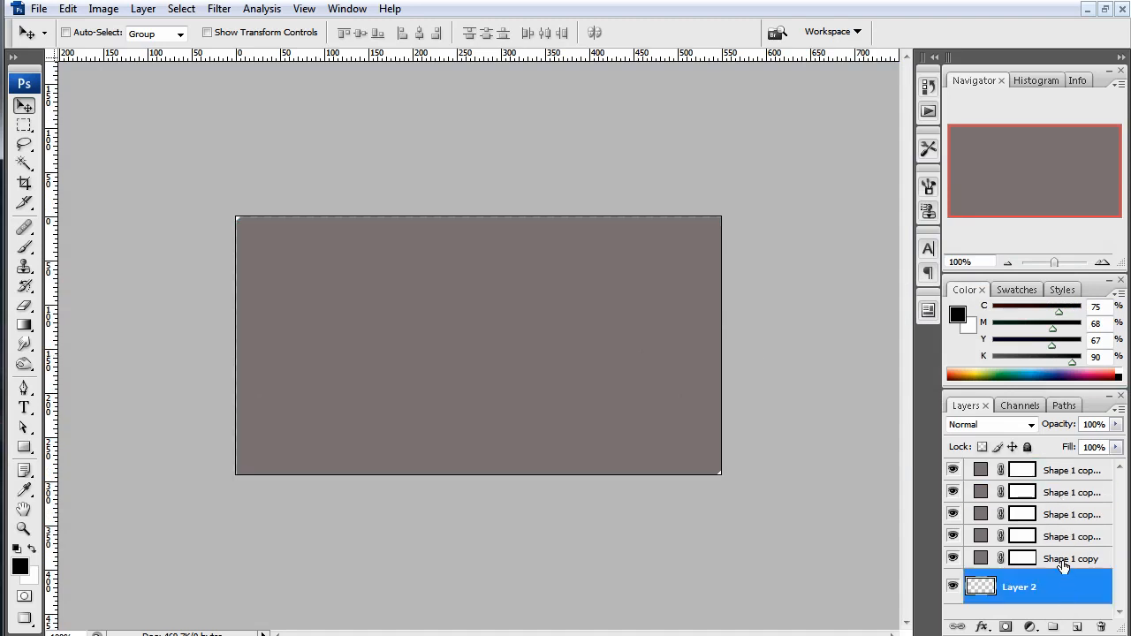
left_click(1064, 562)
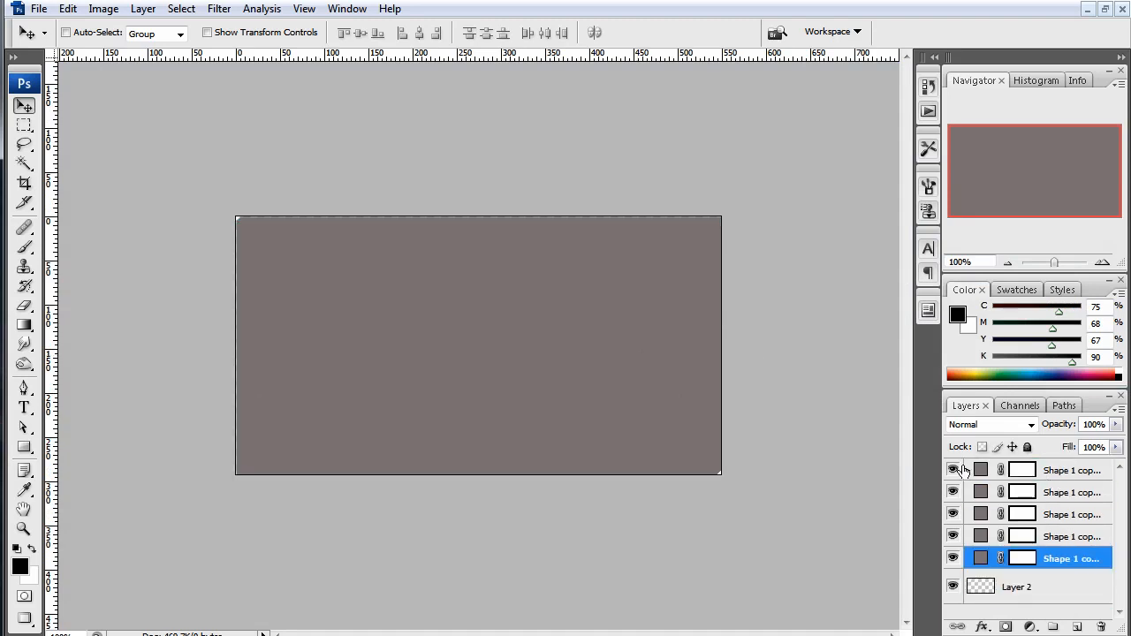
key("ctrl+w")
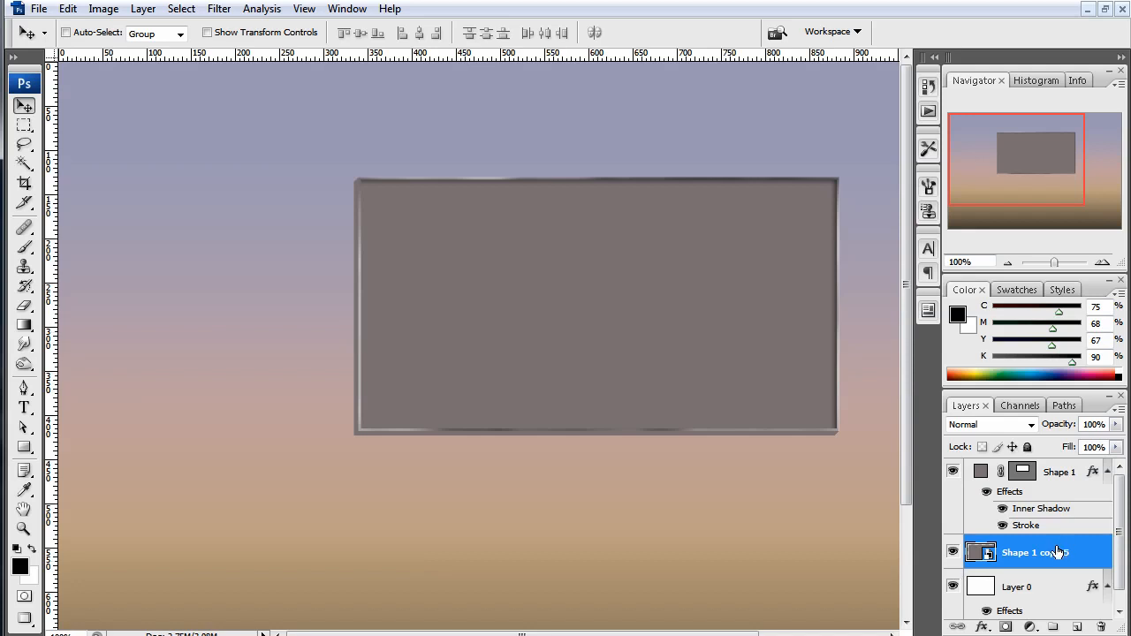
Add a dark grey #685e61 Color Overlay to the Smart Object behind the panel and apply the layer style
right_click(1000, 555)
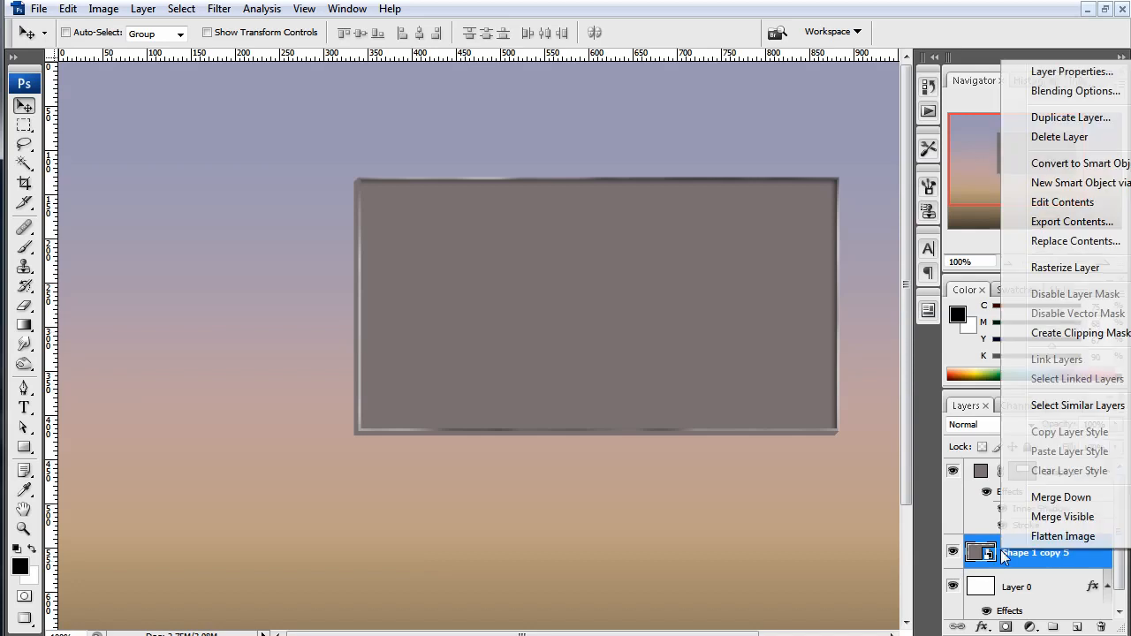
left_click(1060, 92)
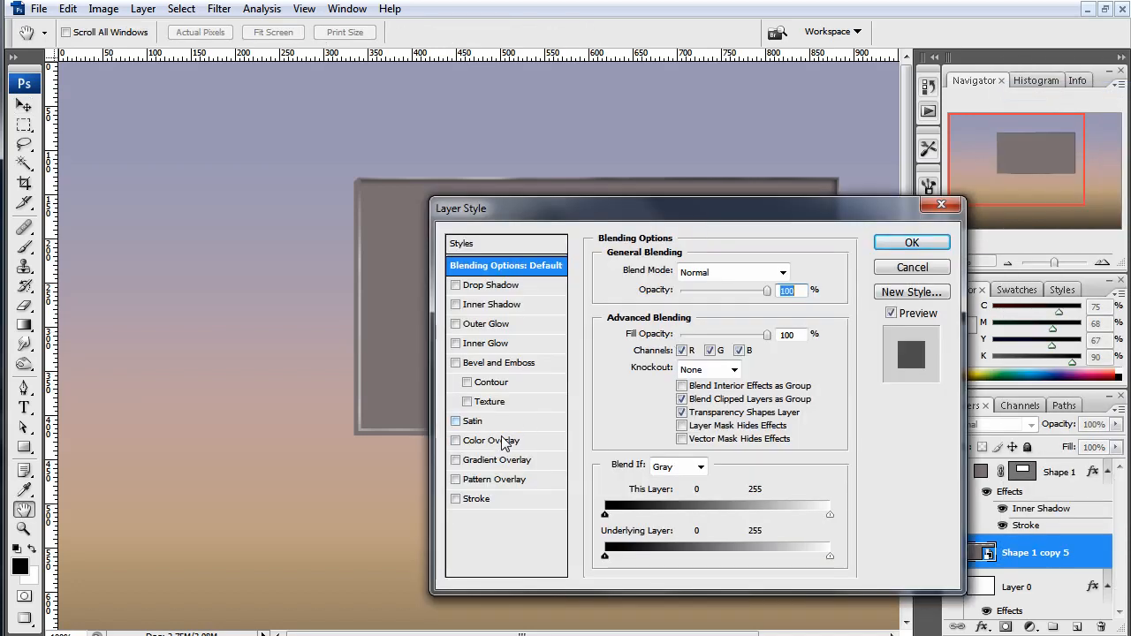
left_click(495, 440)
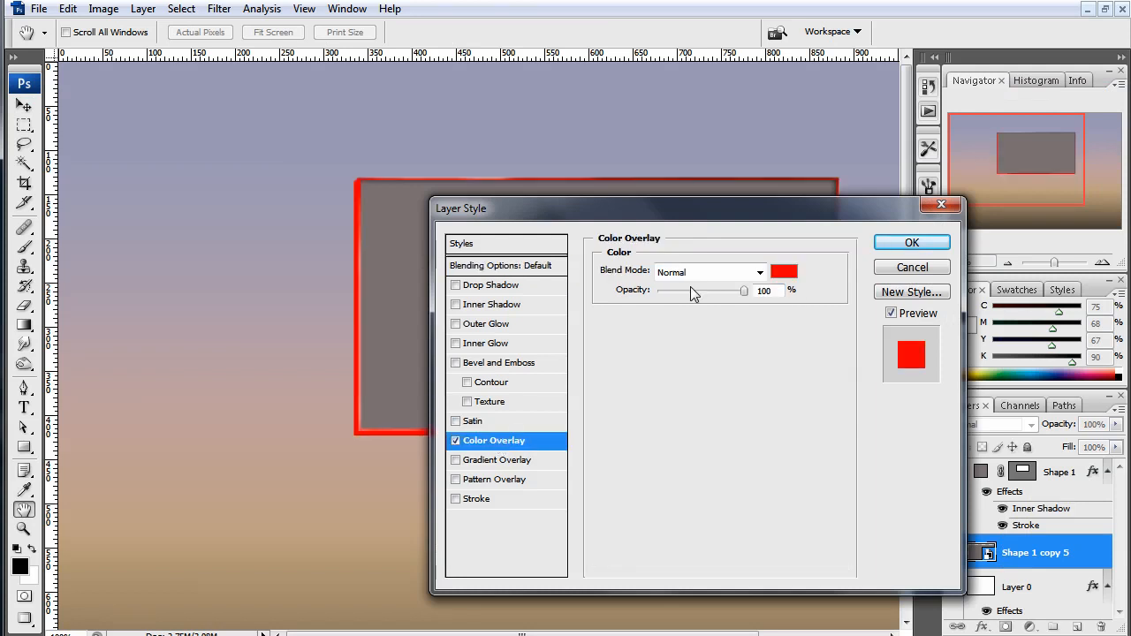
left_click(784, 271)
left_click(253, 334)
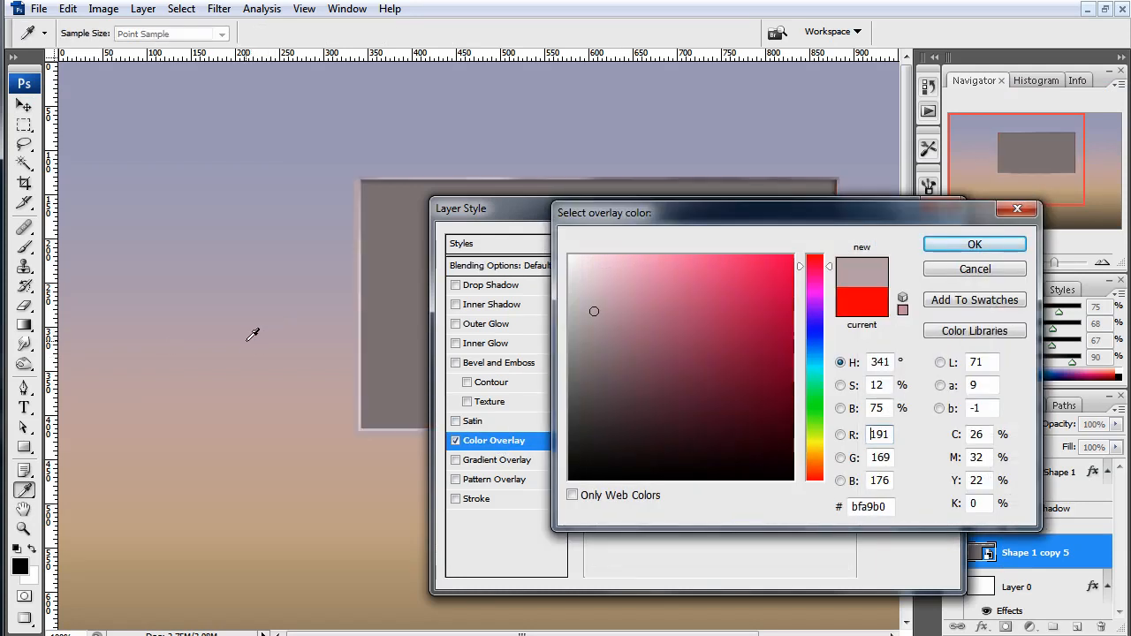
mouse_move(594, 313)
left_mouse_down()
mouse_move(594, 422)
mouse_move(590, 388)
left_mouse_up()
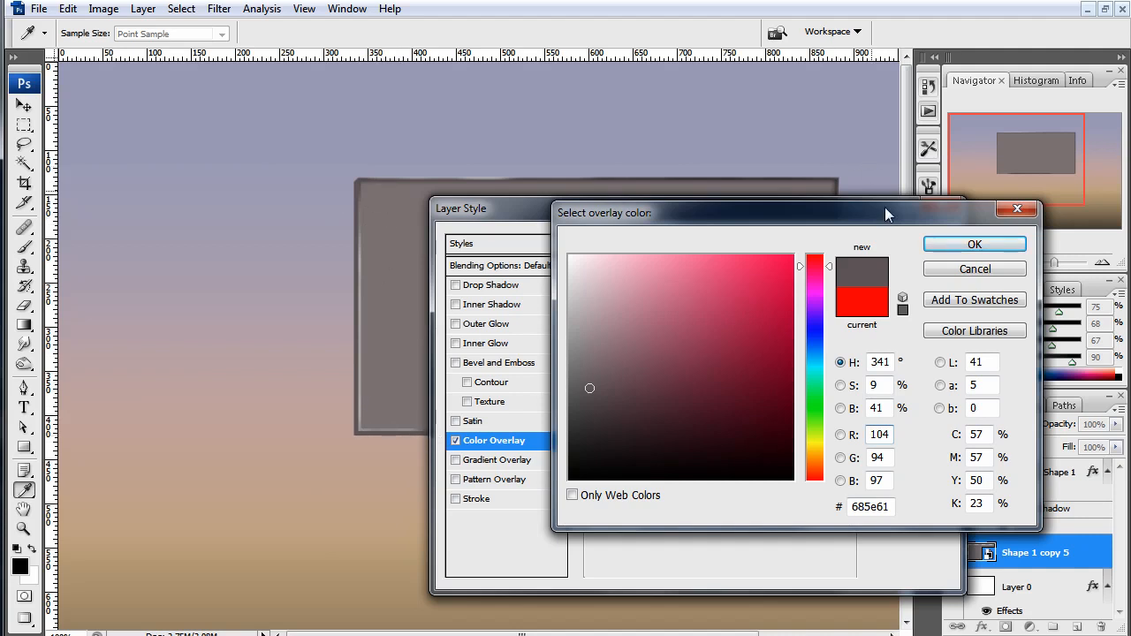
left_click(1000, 249)
left_click_drag(808, 223, 521, 203)
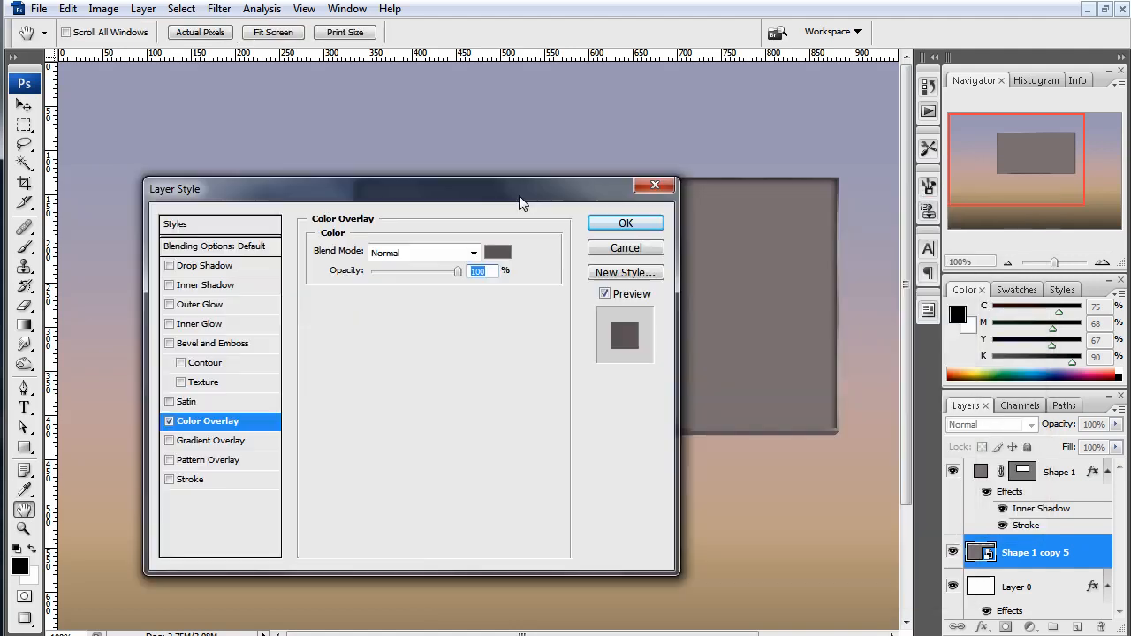
left_click(648, 219)
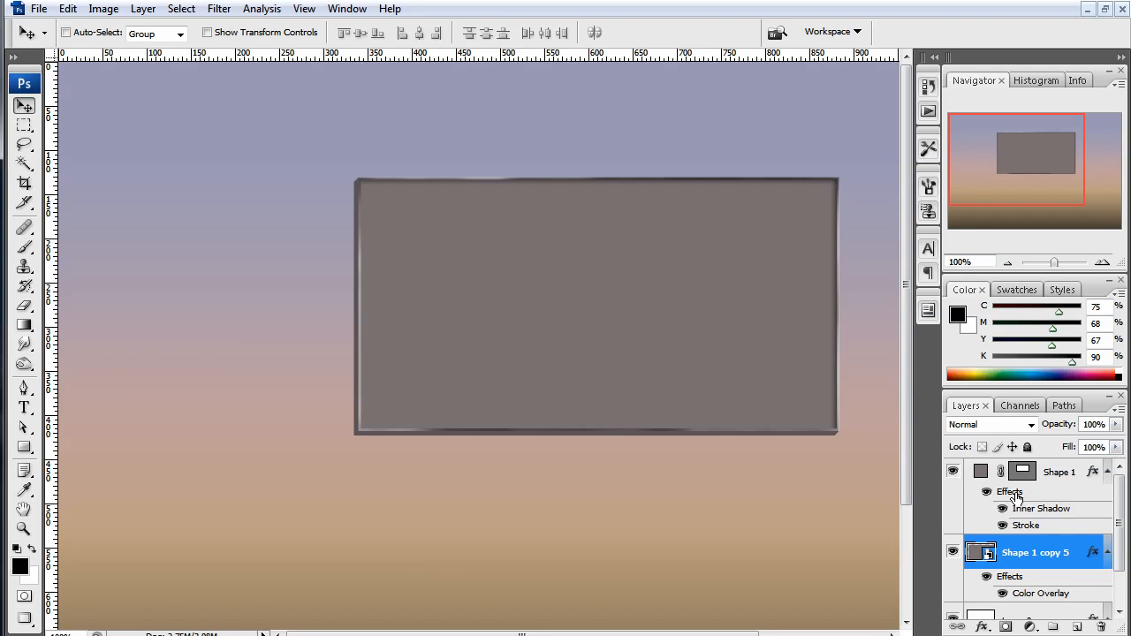
Increase the patterned Stroke on the front panel to 8 px in its layer style
right_click(1048, 475)
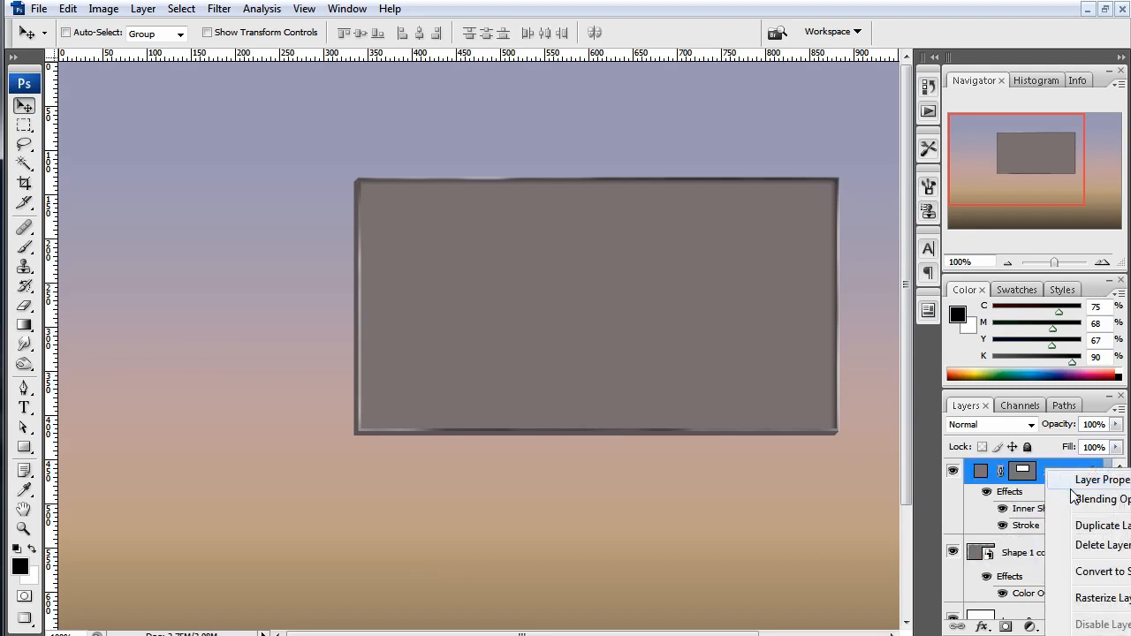
left_click(1003, 495)
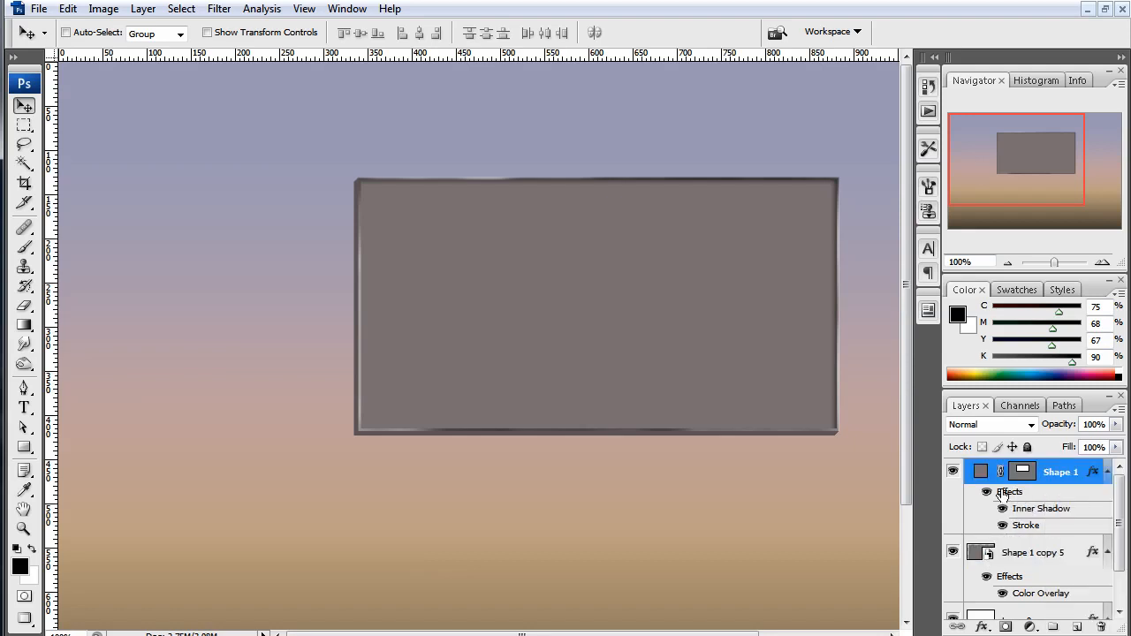
double_click(1008, 493)
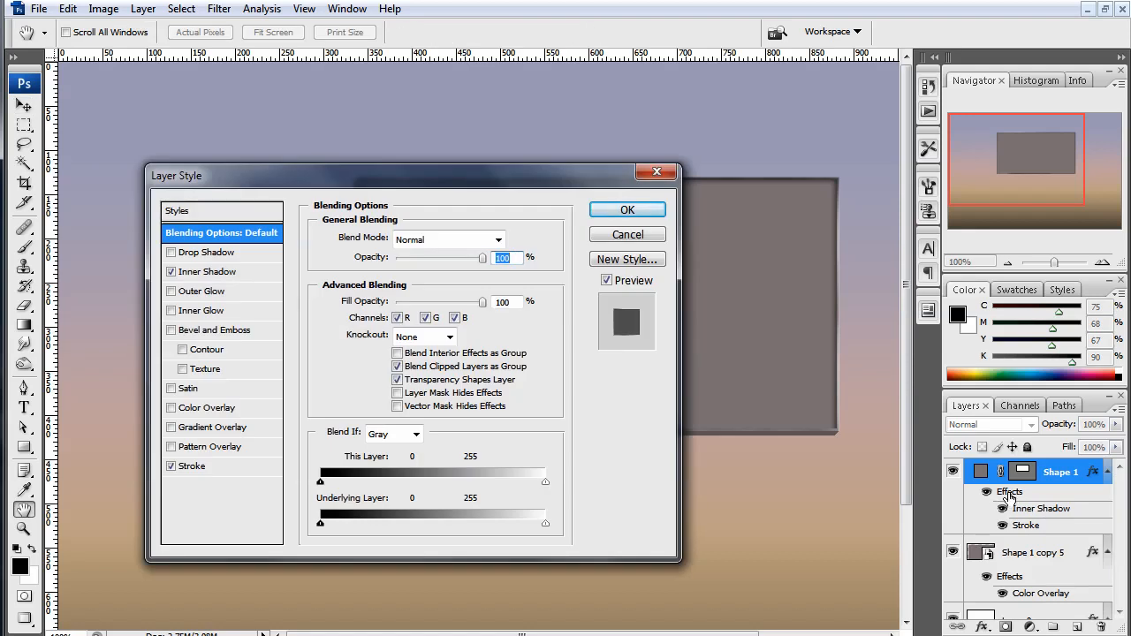
left_click_drag(395, 182, 780, 159)
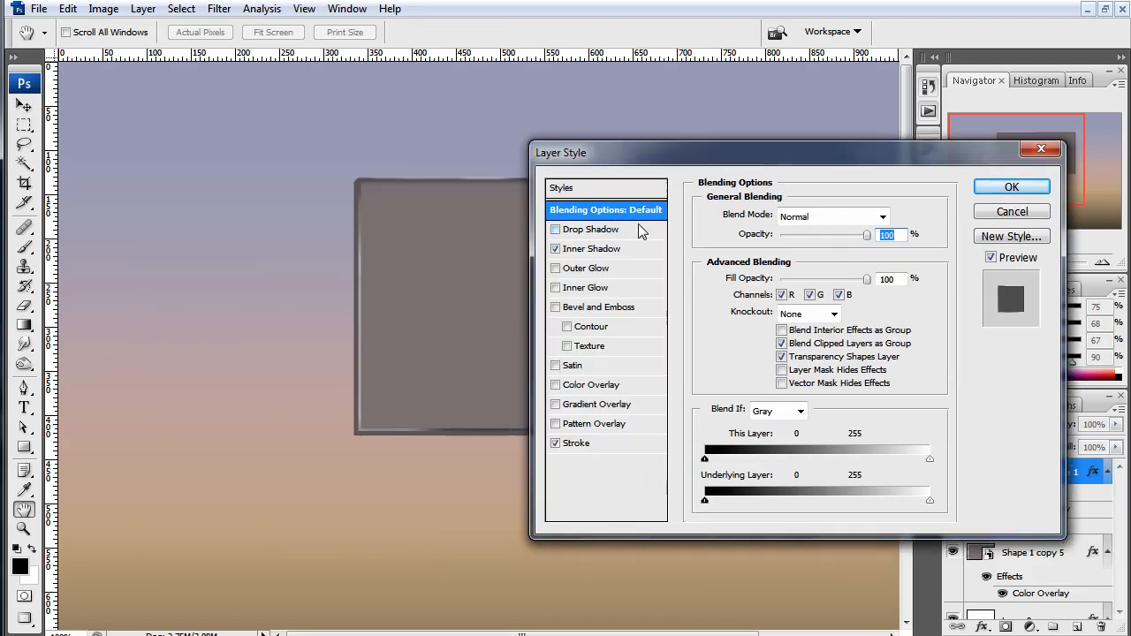
left_click(597, 443)
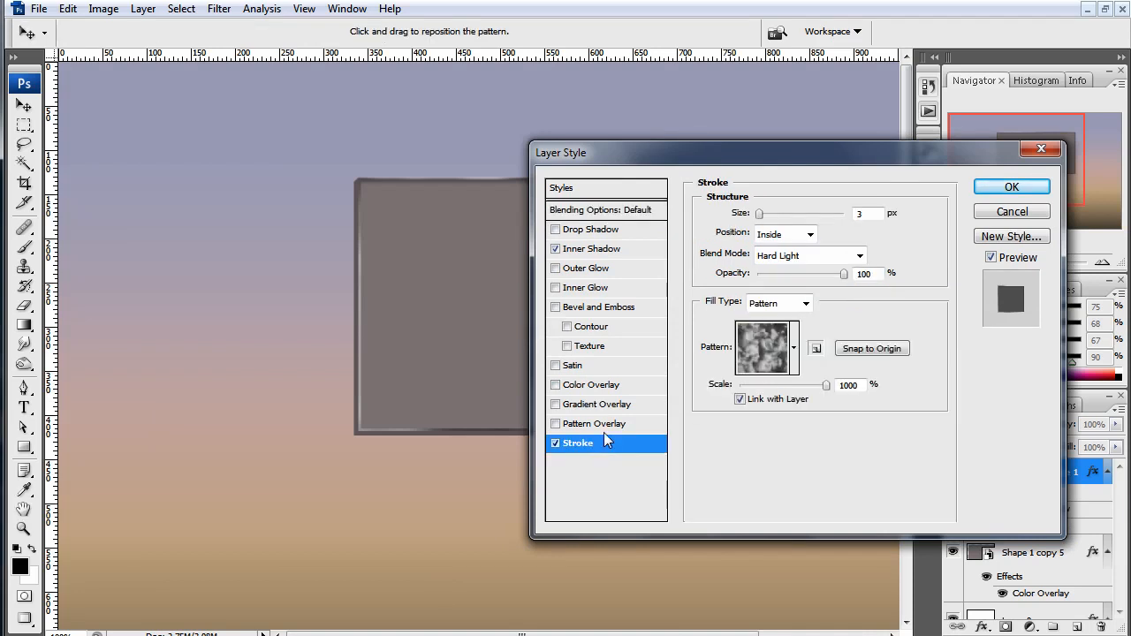
left_click(878, 215)
key("Up")
key("Up")
key("Up")
key("Up")
key("Up")
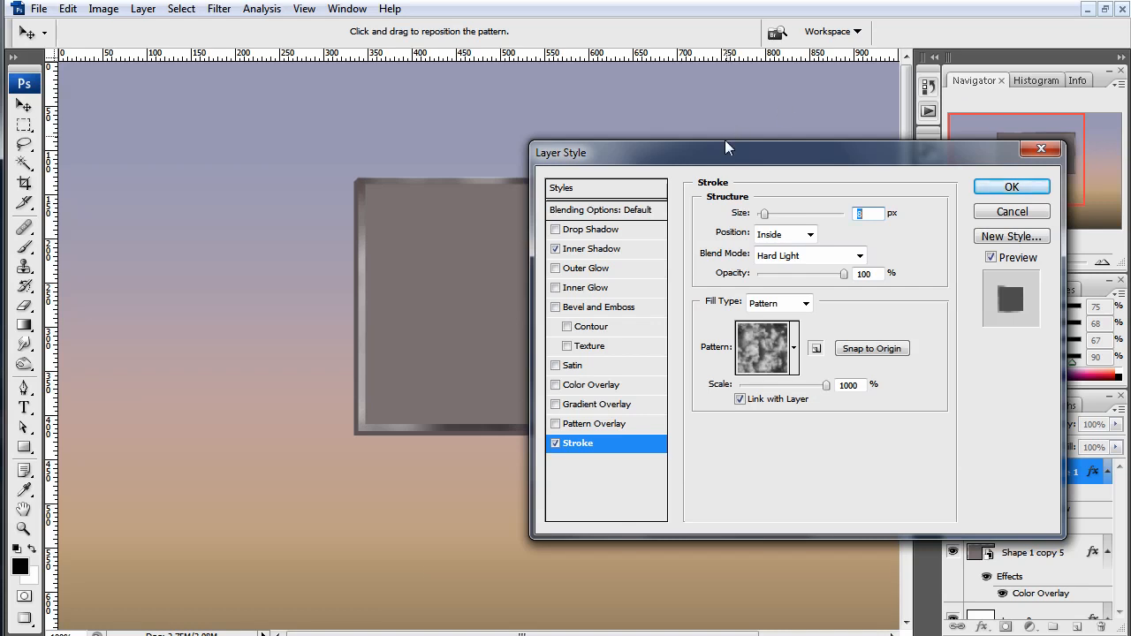
Set the front panel's Inner Shadow distance to 9 px and size to 10 px, and apply the layer style
left_click_drag(730, 152, 240, 164)
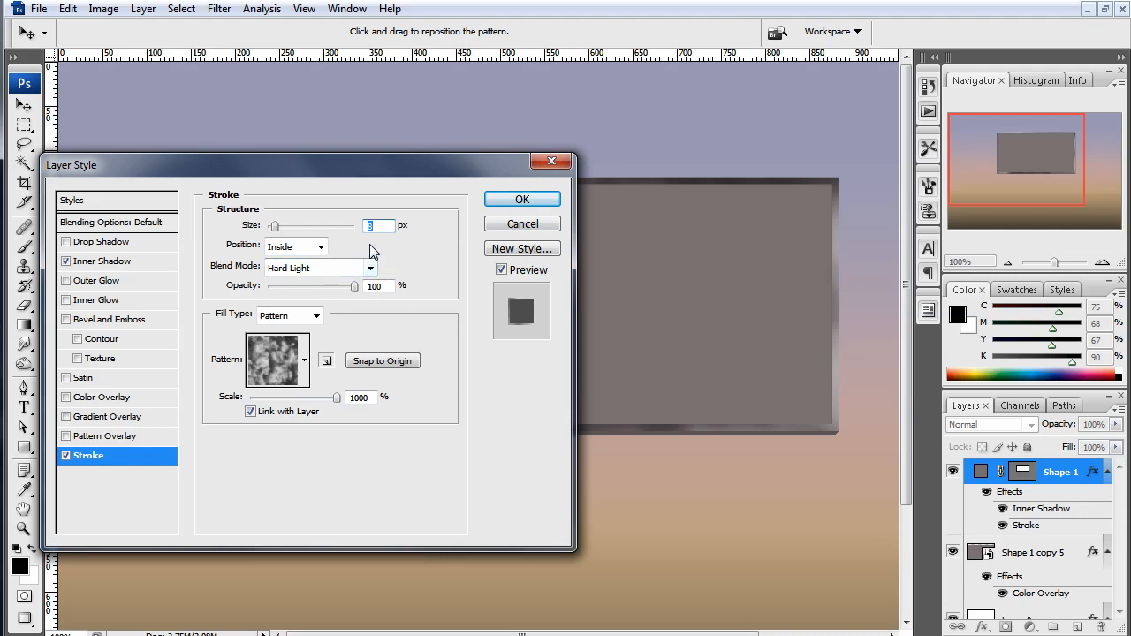
left_click(105, 261)
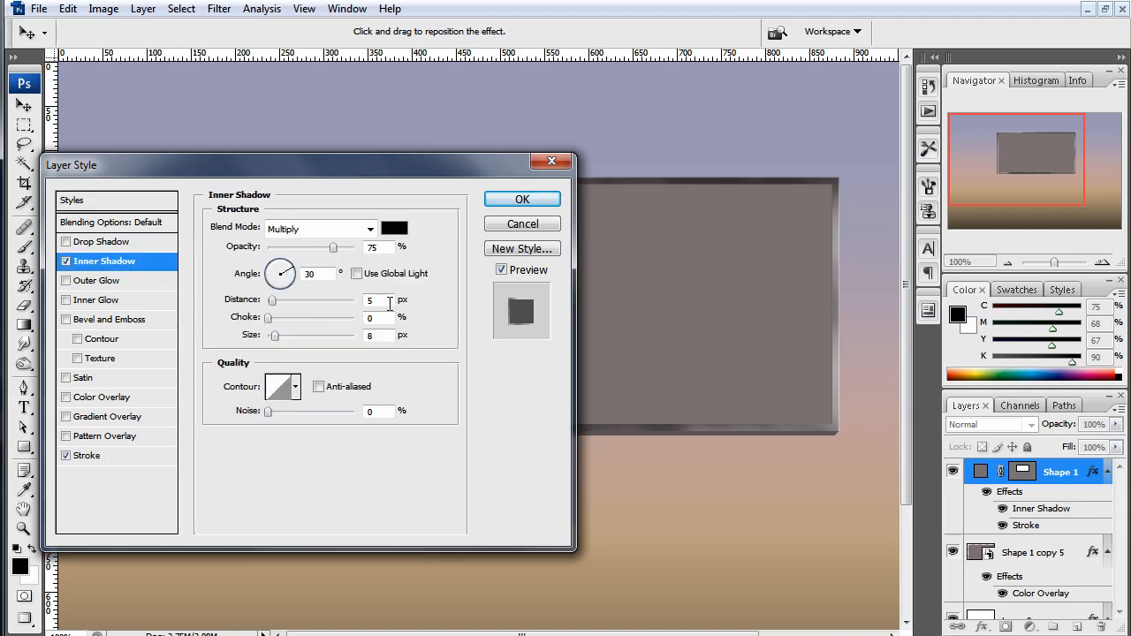
double_click(387, 303)
key("Up")
key("Up")
key("Up")
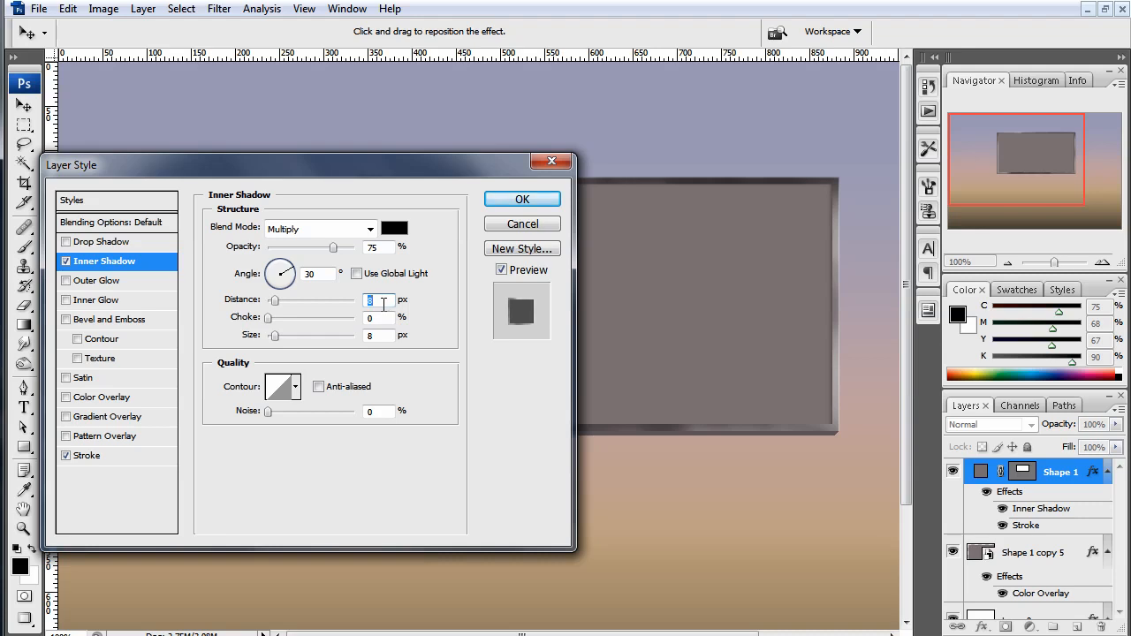
key("Up")
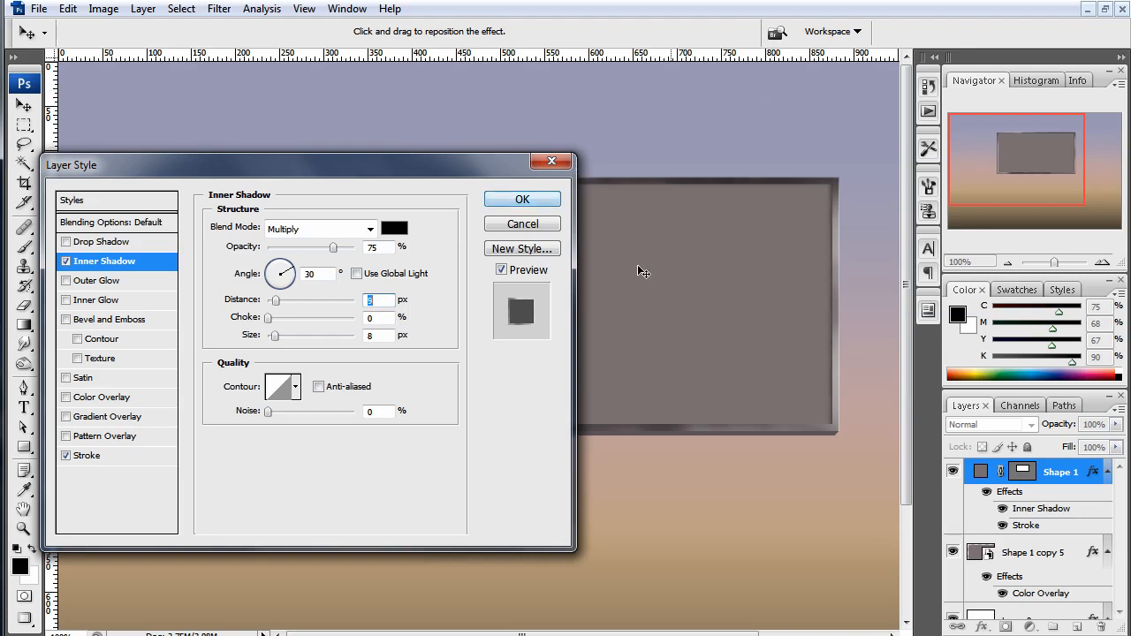
left_click(381, 337)
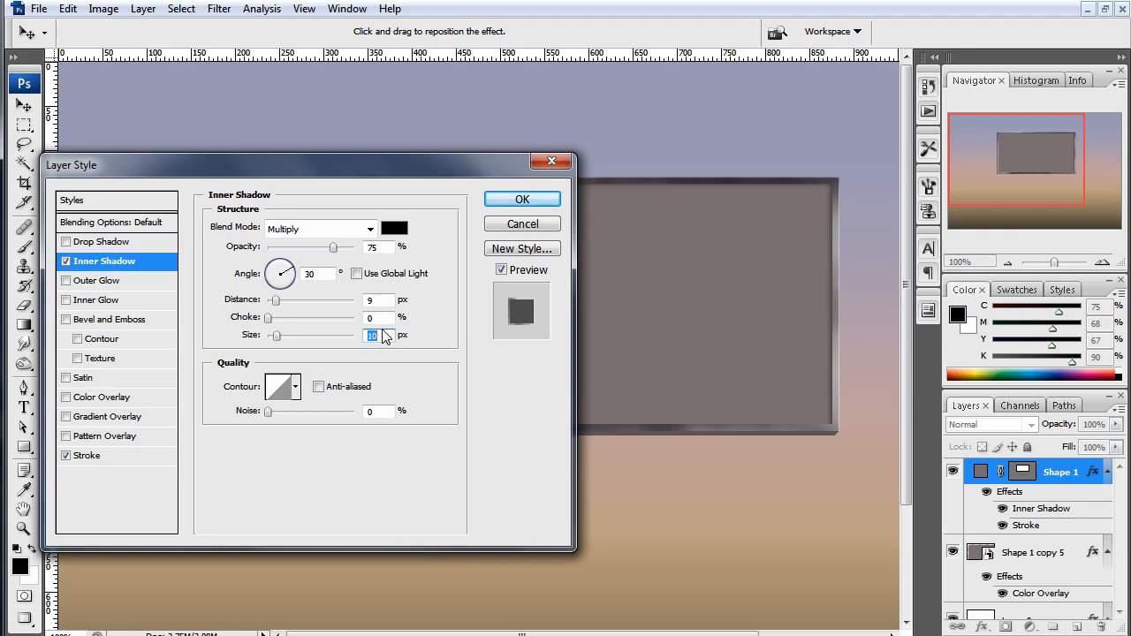
key("Return")
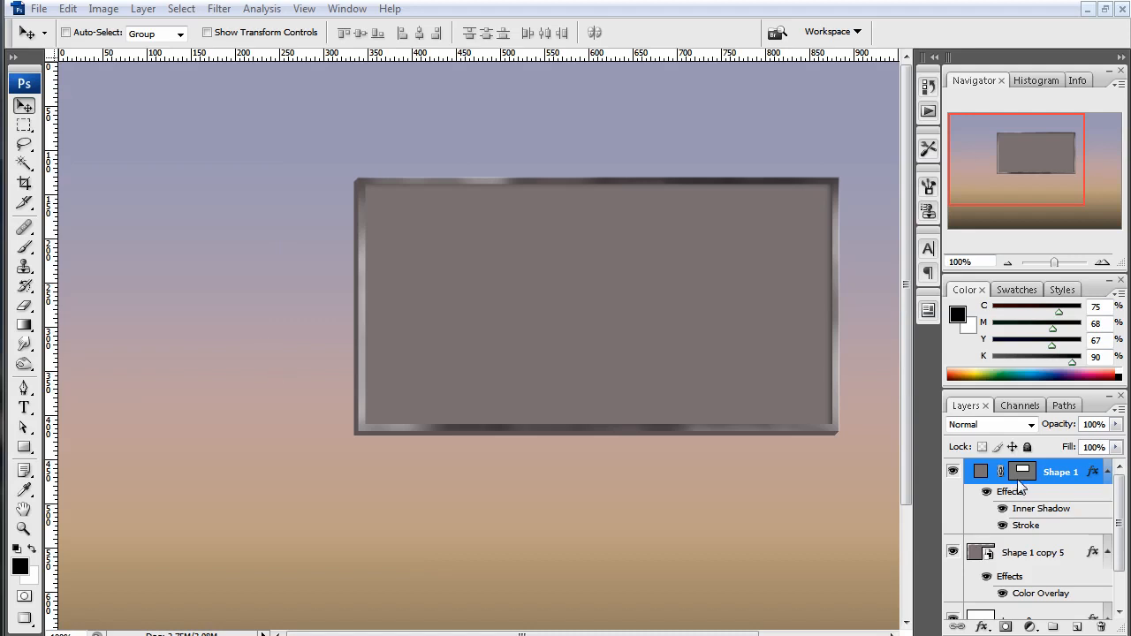
Duplicate the front panel and its backing Smart Object together, and remove the layer effects from both duplicates
left_click(1043, 555, "shift")
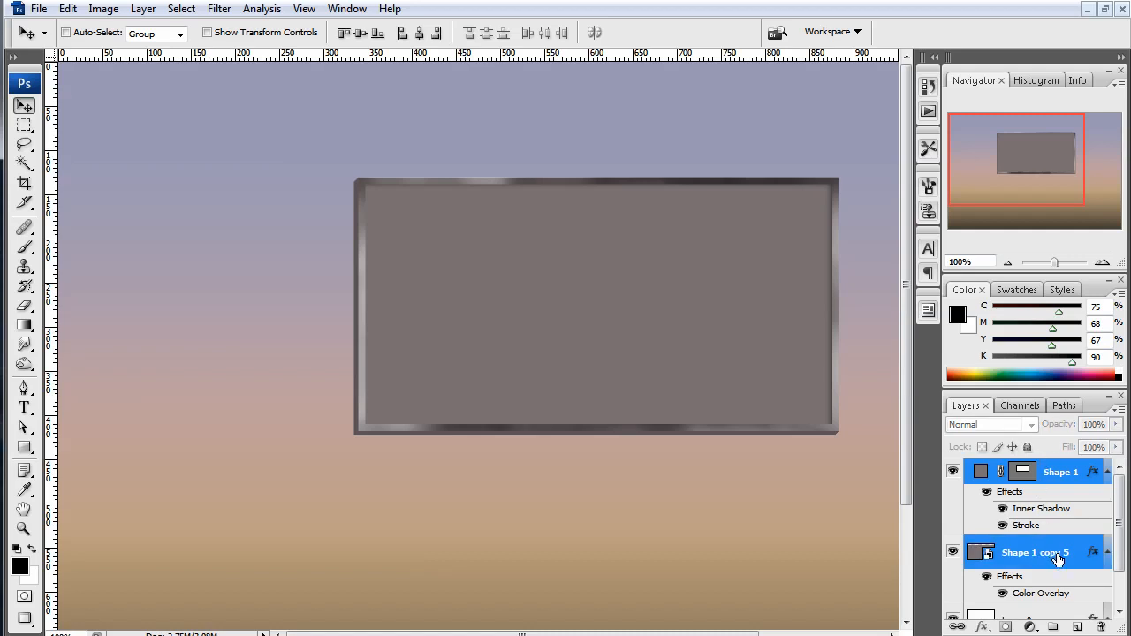
left_click_drag(1058, 559, 1075, 628)
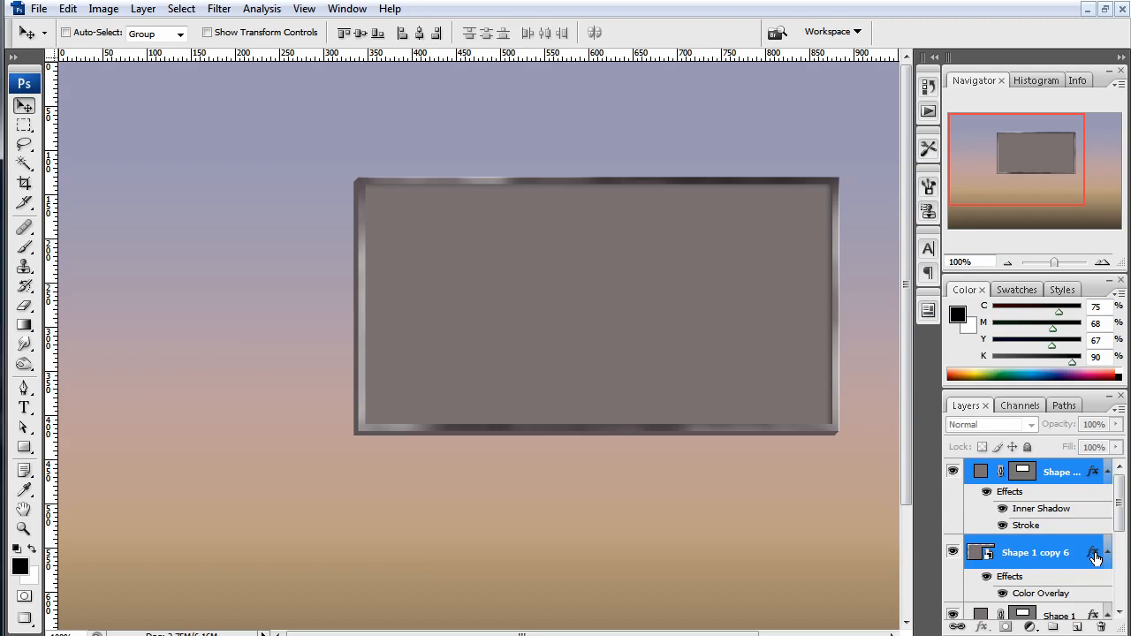
left_click_drag(1096, 558, 1102, 626)
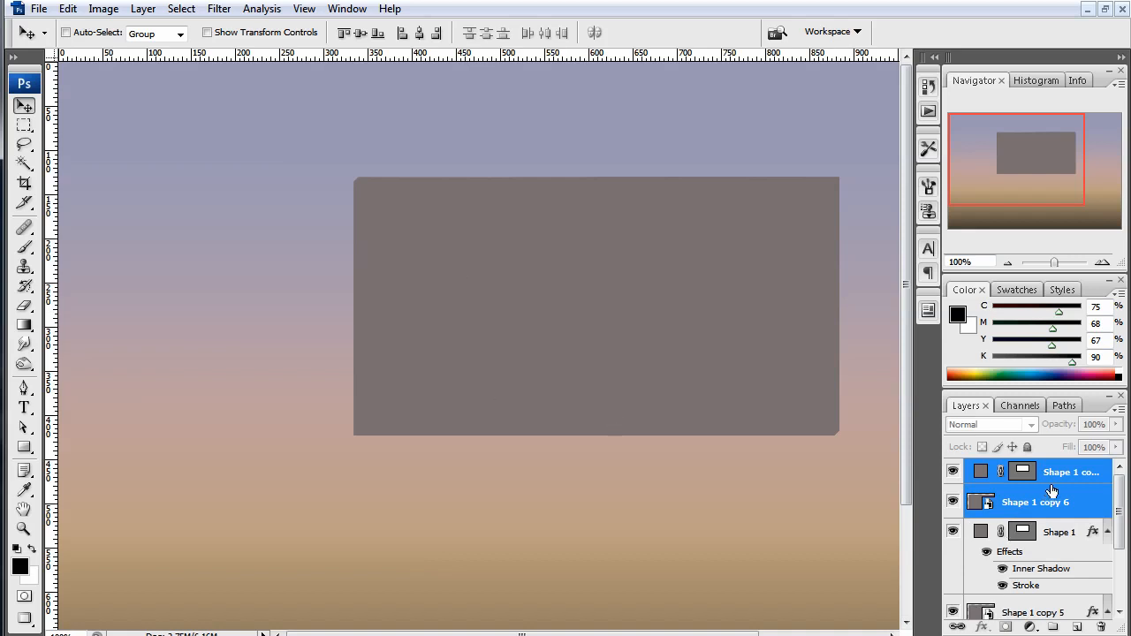
Move the two plain duplicates directly above the sky background layer and offset them slightly down and to the left of the panel
scroll(1058, 493, "down", 1)
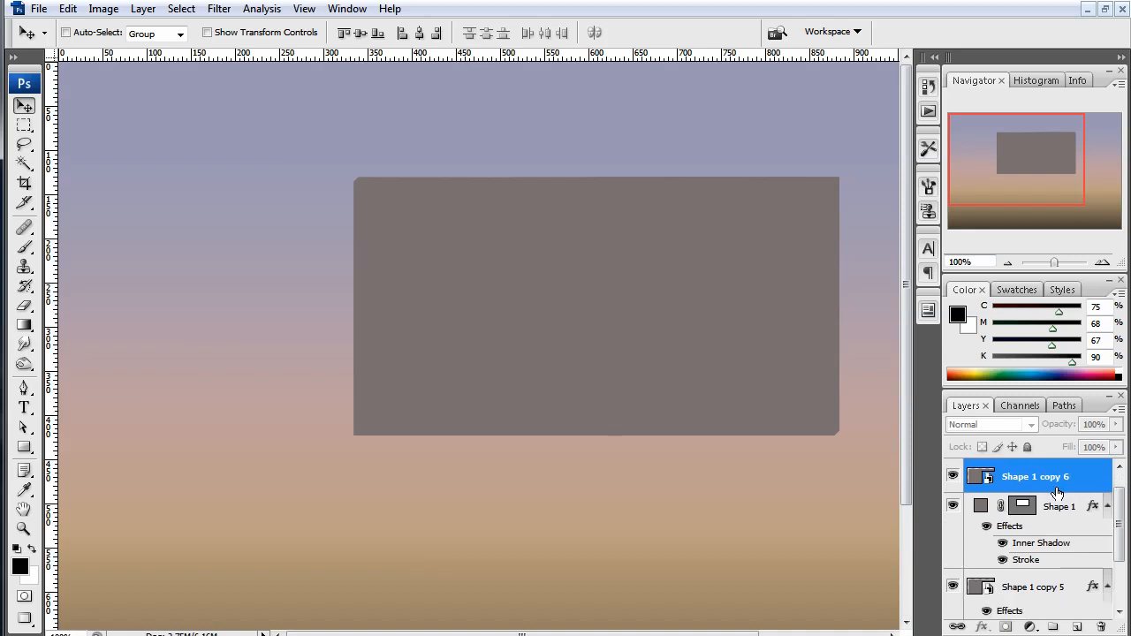
left_click_drag(1058, 478, 1046, 549)
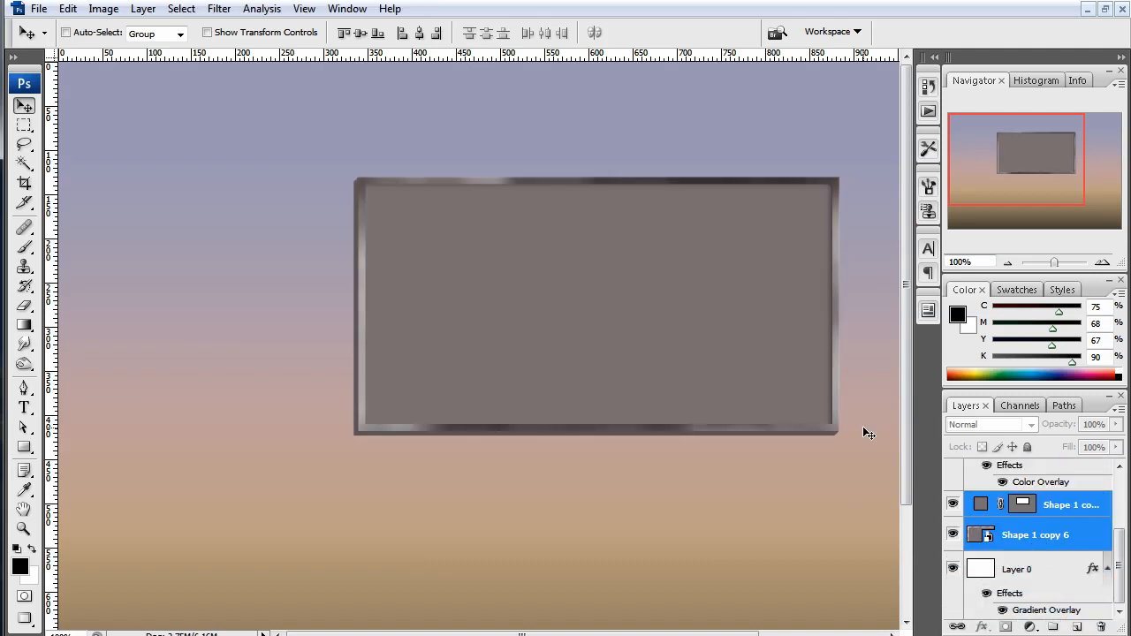
left_click_drag(553, 273, 536, 279)
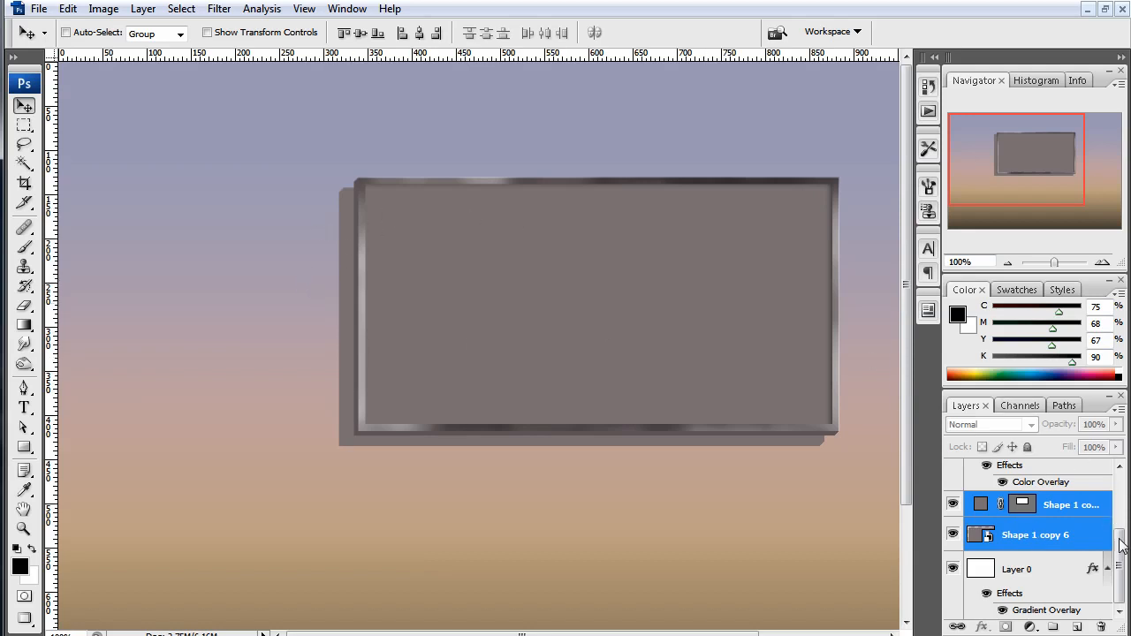
Convert the two offset duplicates into one Smart Object and give it a dark grey #595254 Color Overlay
right_click(1083, 502)
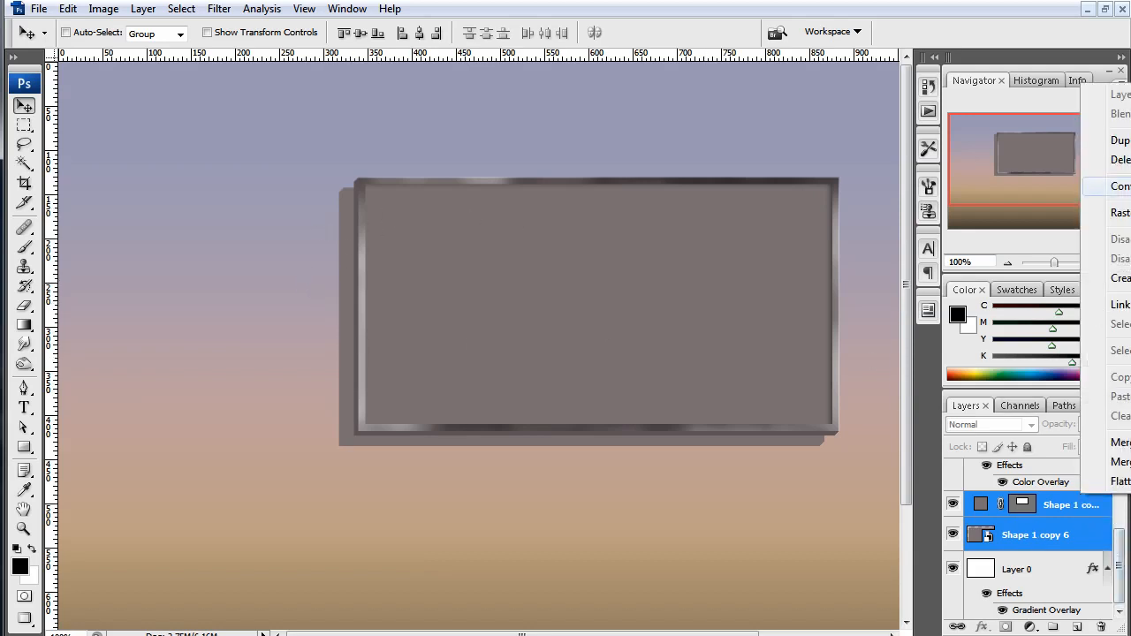
left_click(1119, 186)
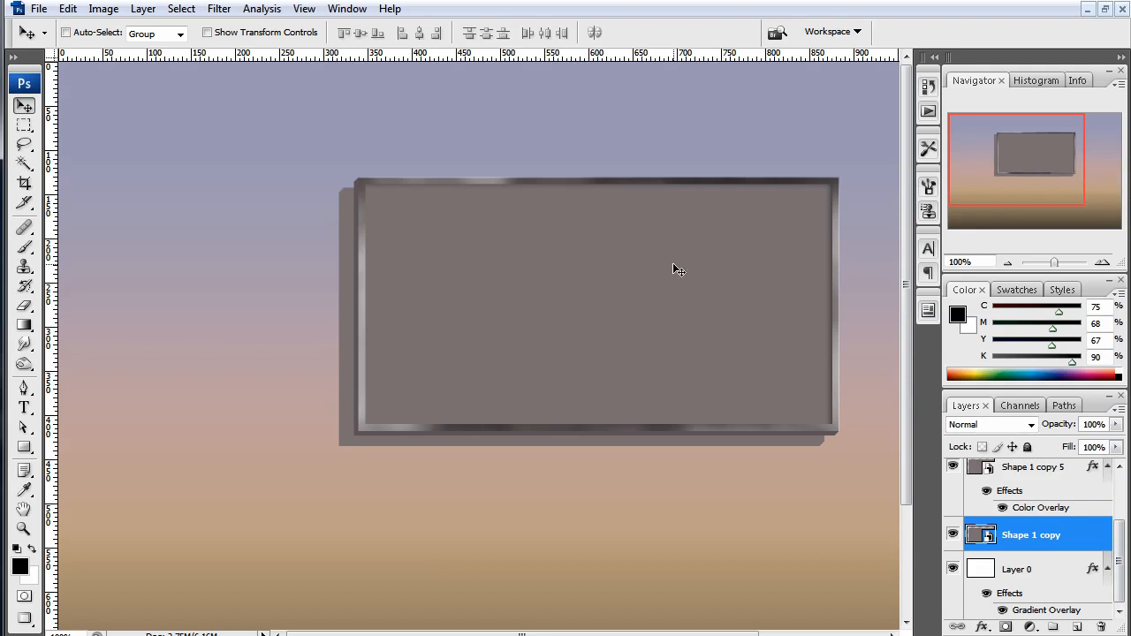
right_click(1006, 541)
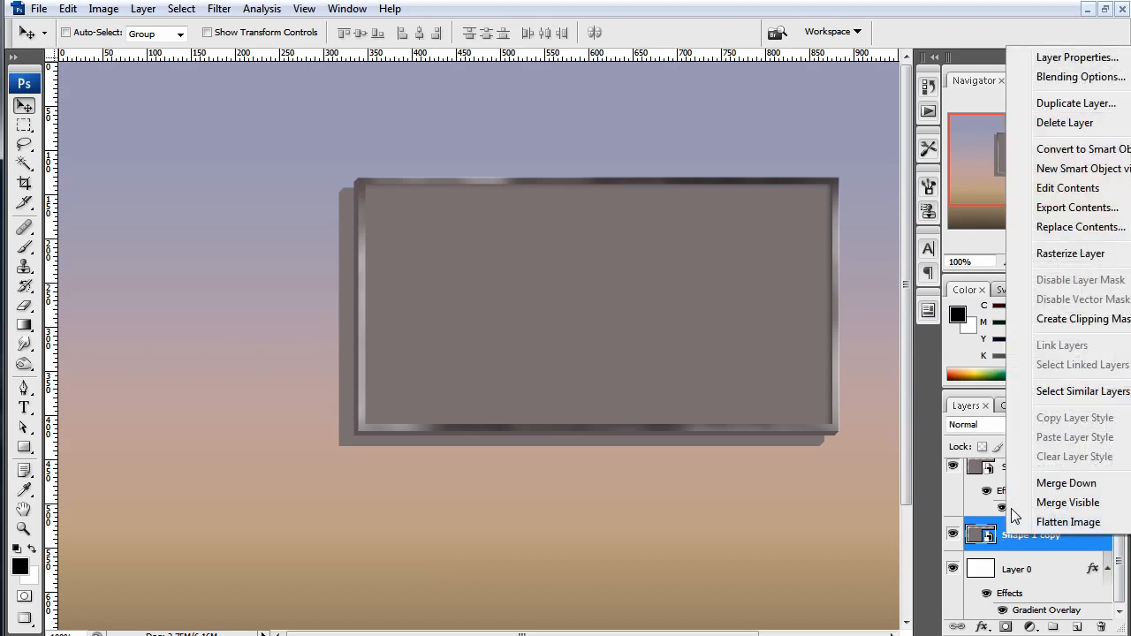
left_click(1074, 77)
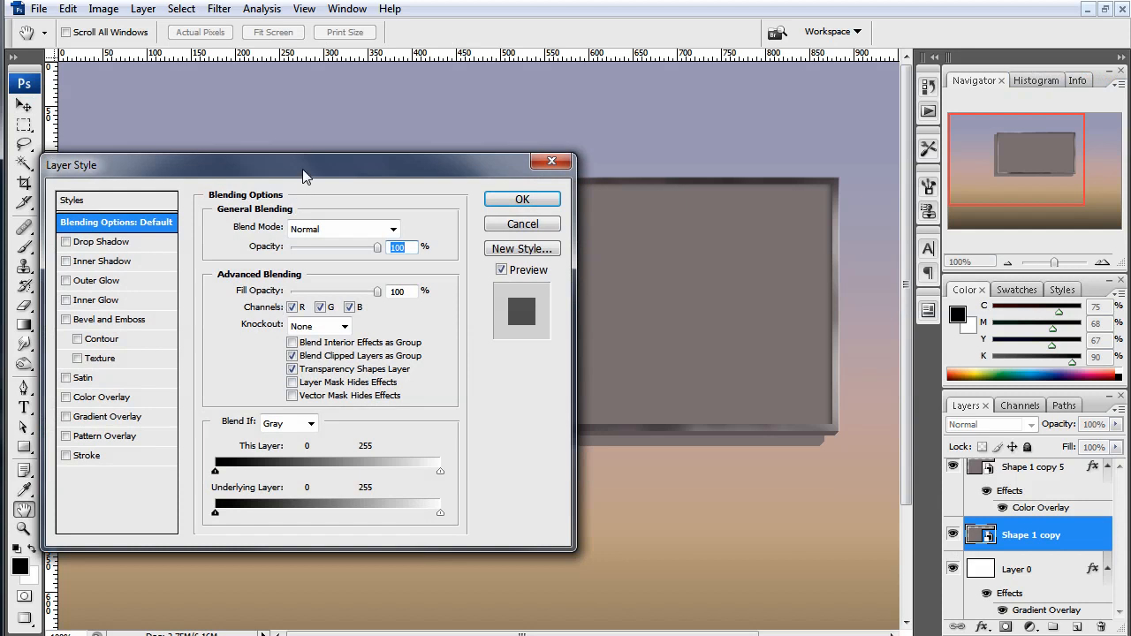
left_click_drag(328, 162, 845, 160)
left_click(612, 388)
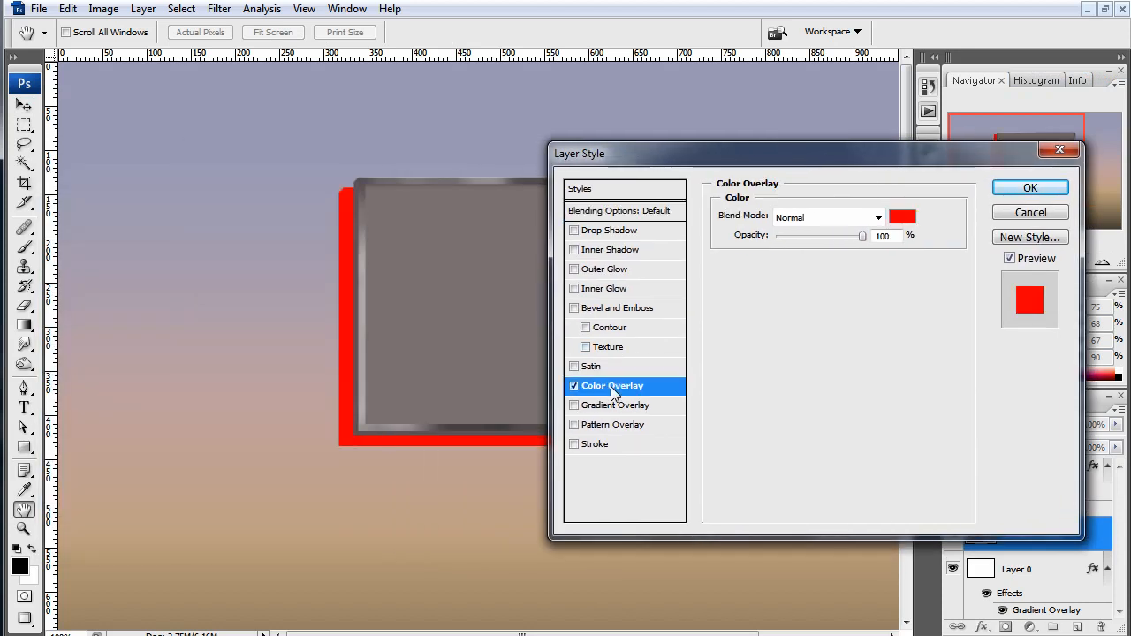
left_click(902, 217)
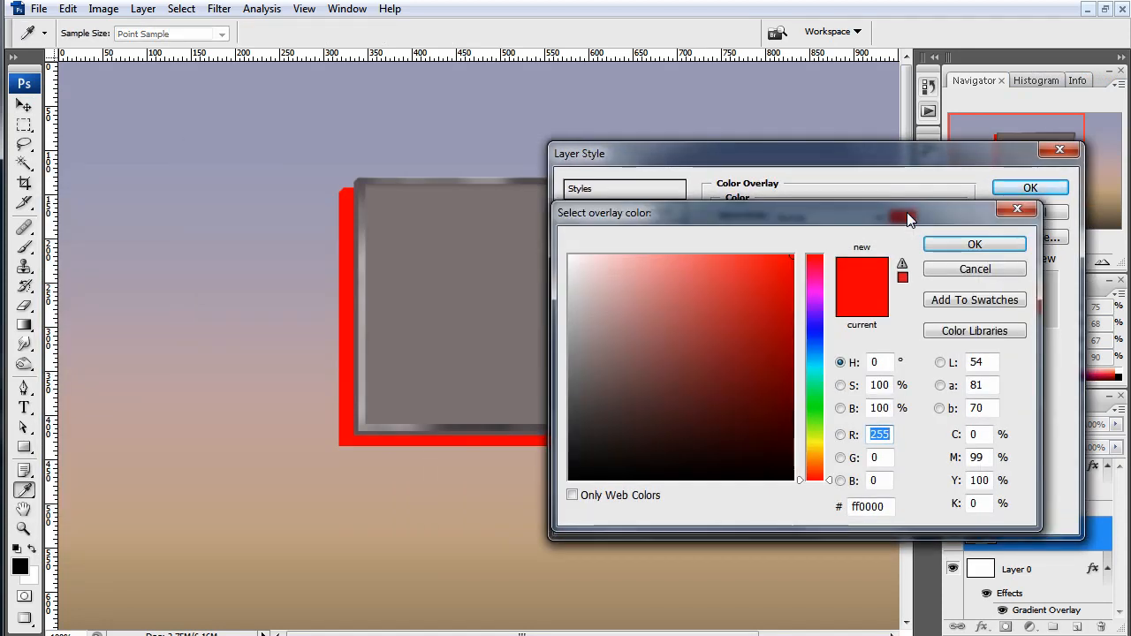
left_click(457, 248)
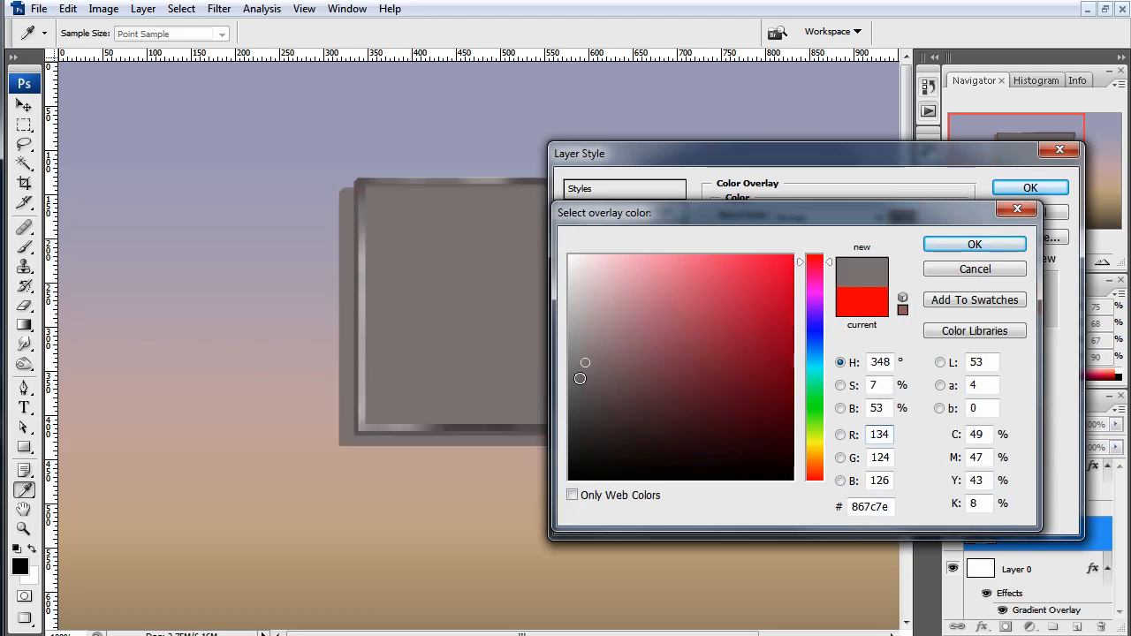
mouse_move(580, 378)
left_mouse_down()
mouse_move(590, 384)
mouse_move(585, 402)
left_mouse_up()
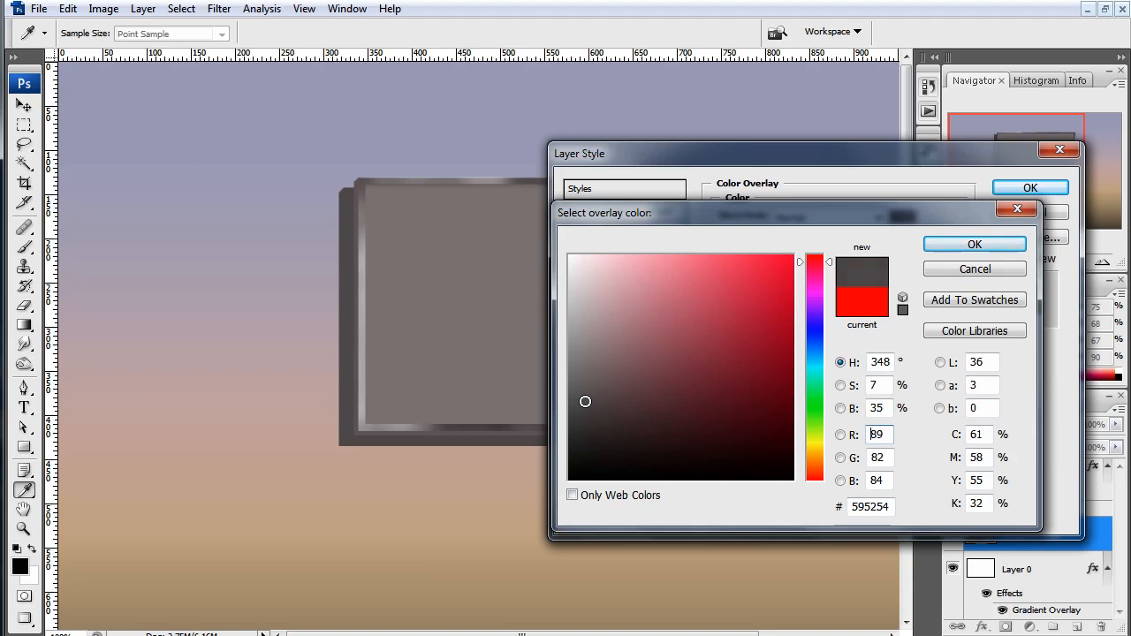
left_click(968, 244)
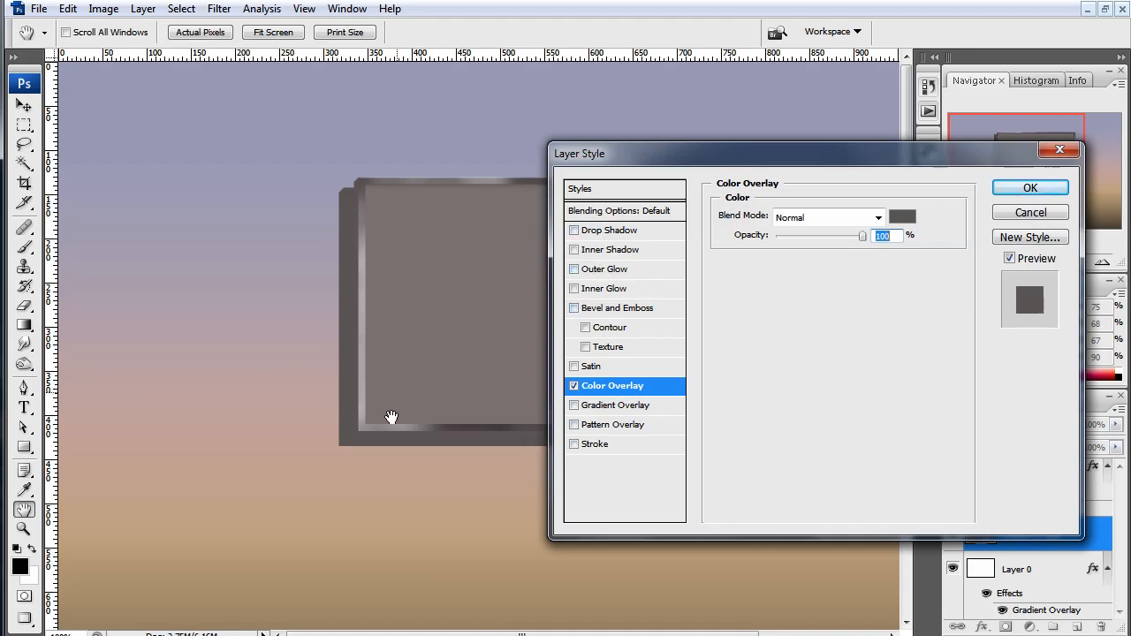
Add an Inner Shadow to the offset backing, with global light turned off and the angle at -133°
left_click(608, 251)
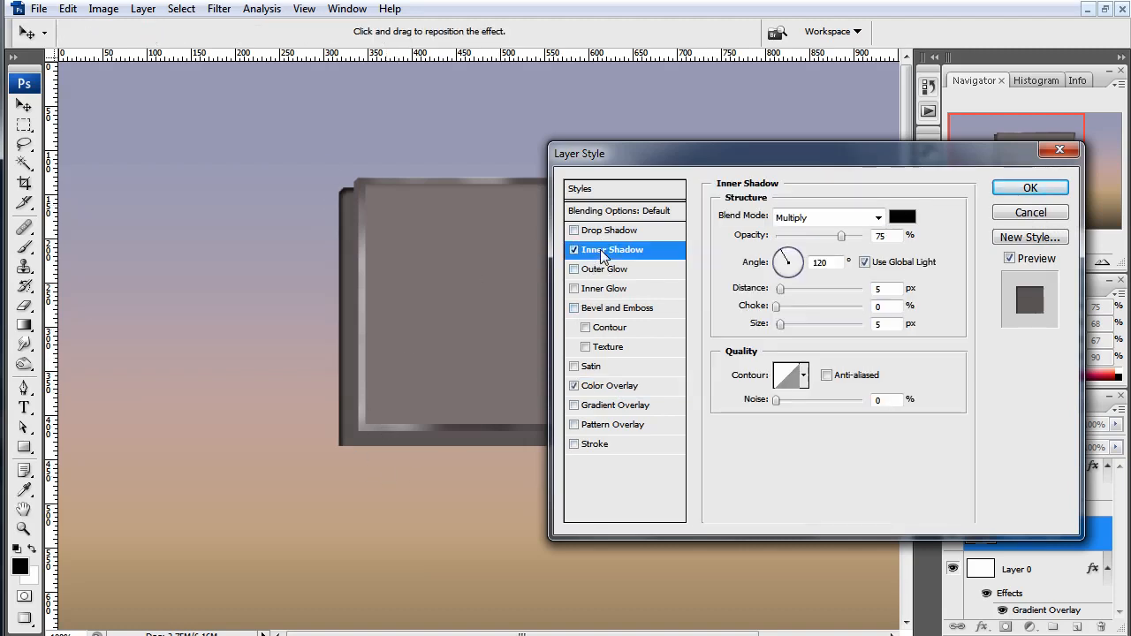
left_click(865, 262)
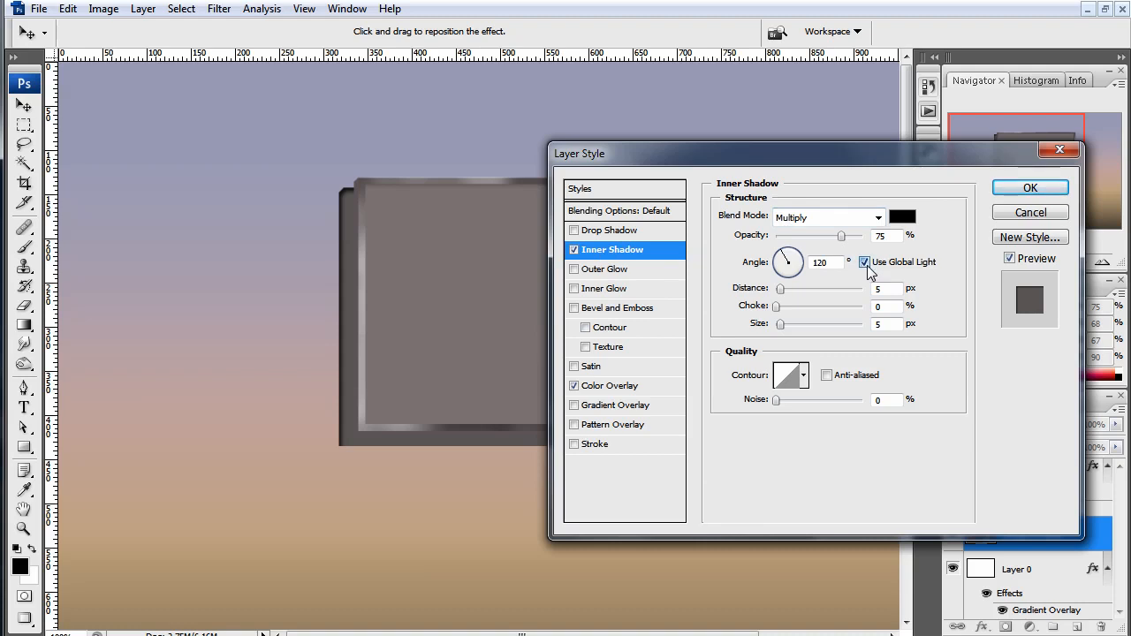
left_click(783, 268)
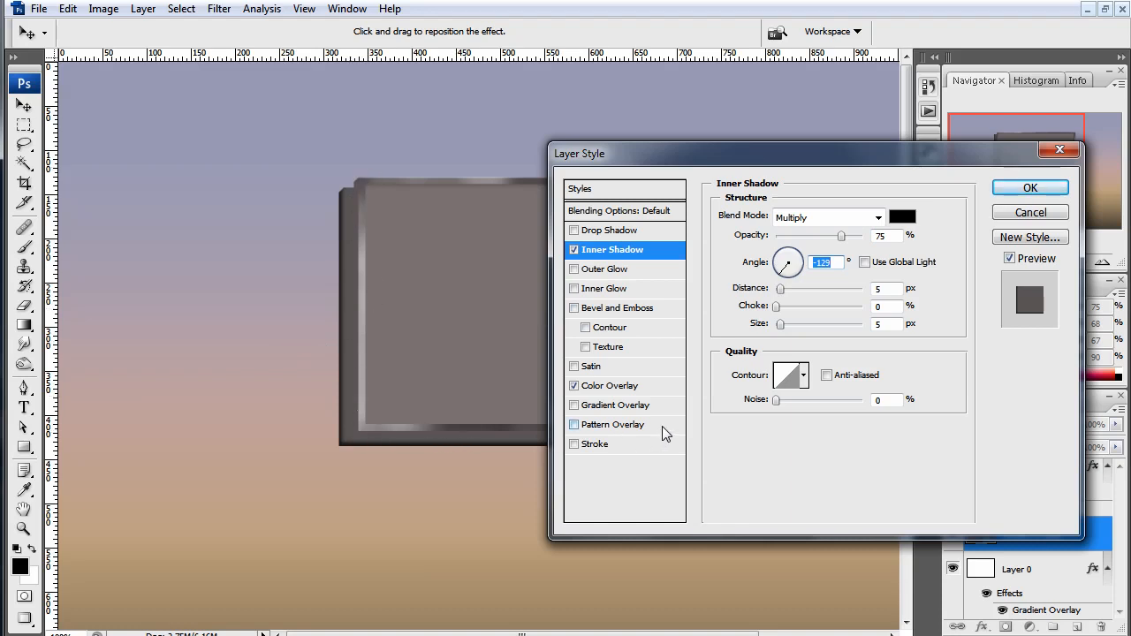
left_click(781, 252)
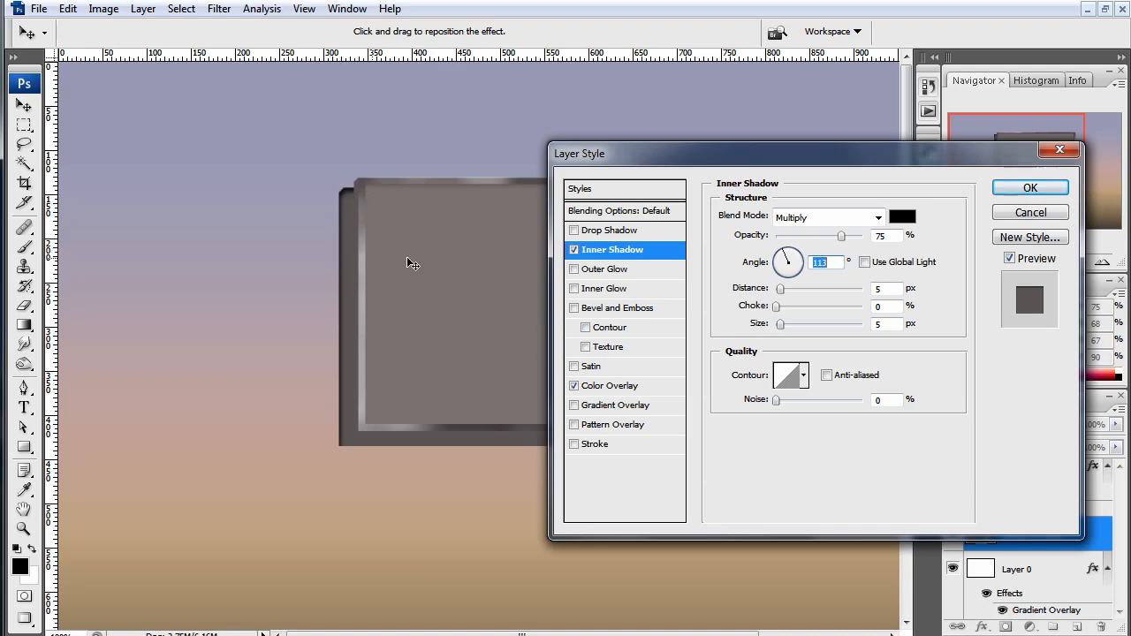
left_click(781, 270)
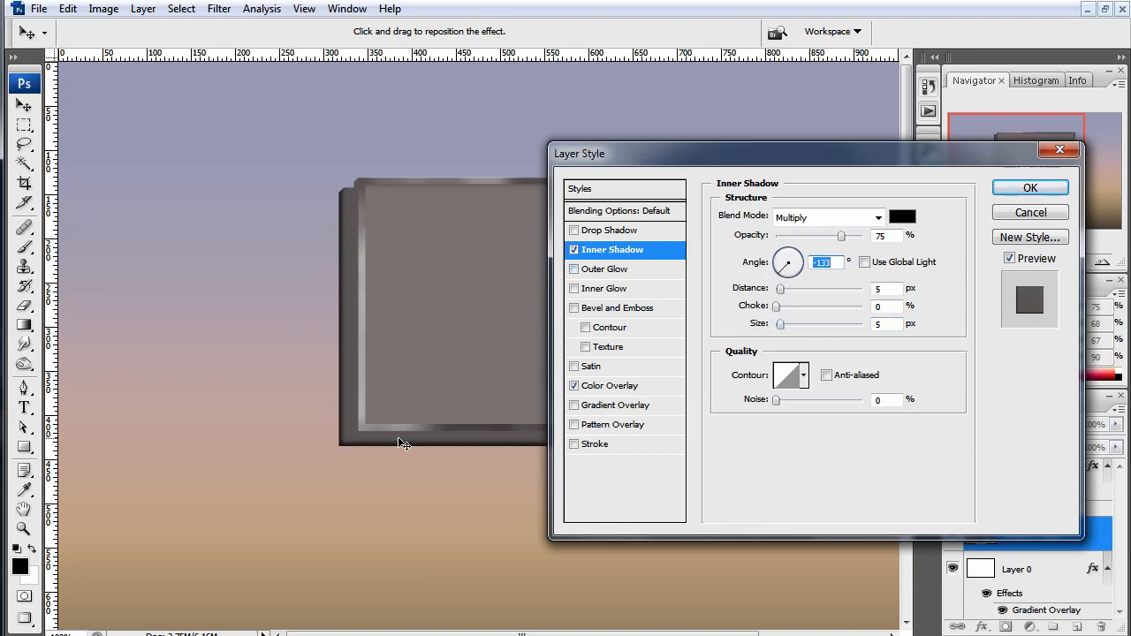
Sharpen the backing's Inner Shadow by setting its size to 0 px and its distance to 9 px
left_click_drag(782, 324, 736, 331)
key("shift+Tab")
key("shift+Tab")
key("Up")
key("Up")
key("Up")
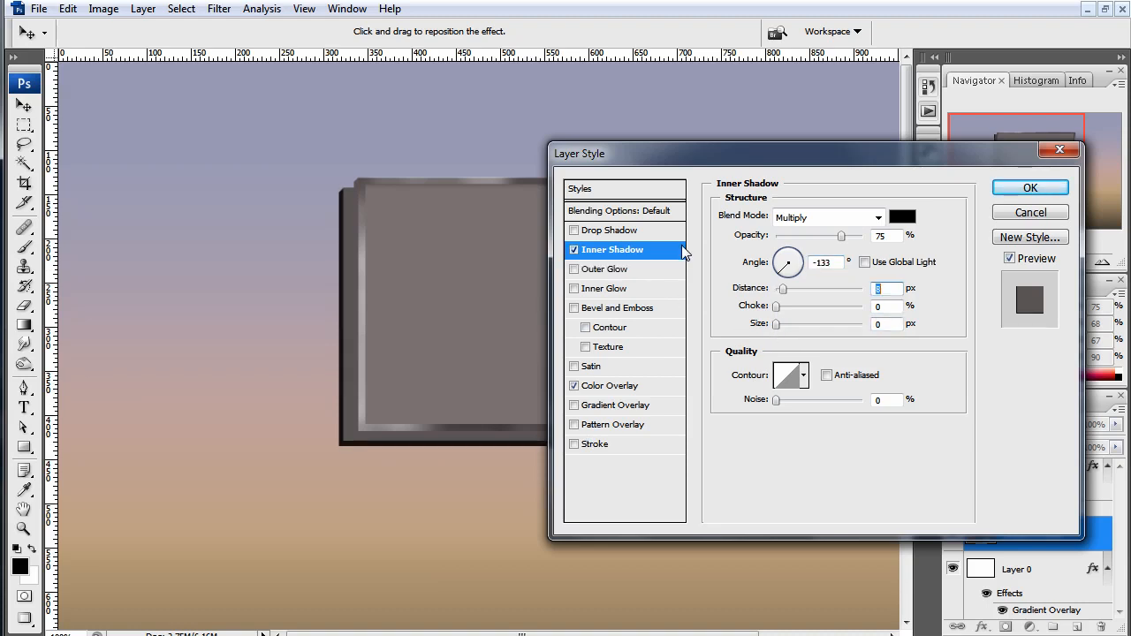
key("Up")
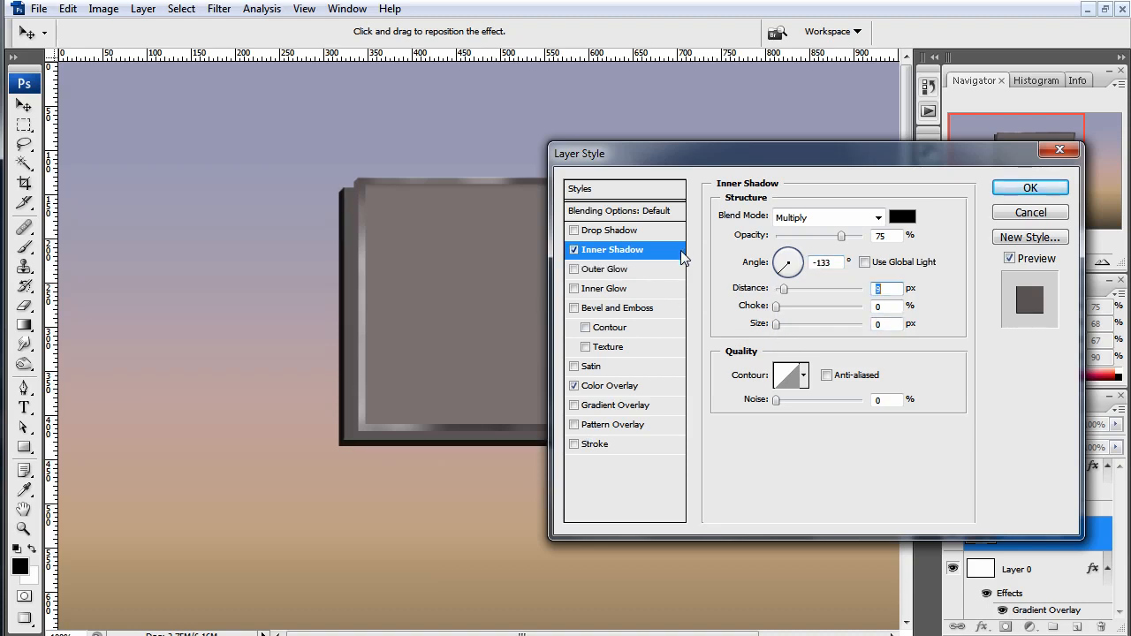
Change the backing's Inner Shadow colour from black to a medium neutral grey
left_click(903, 216)
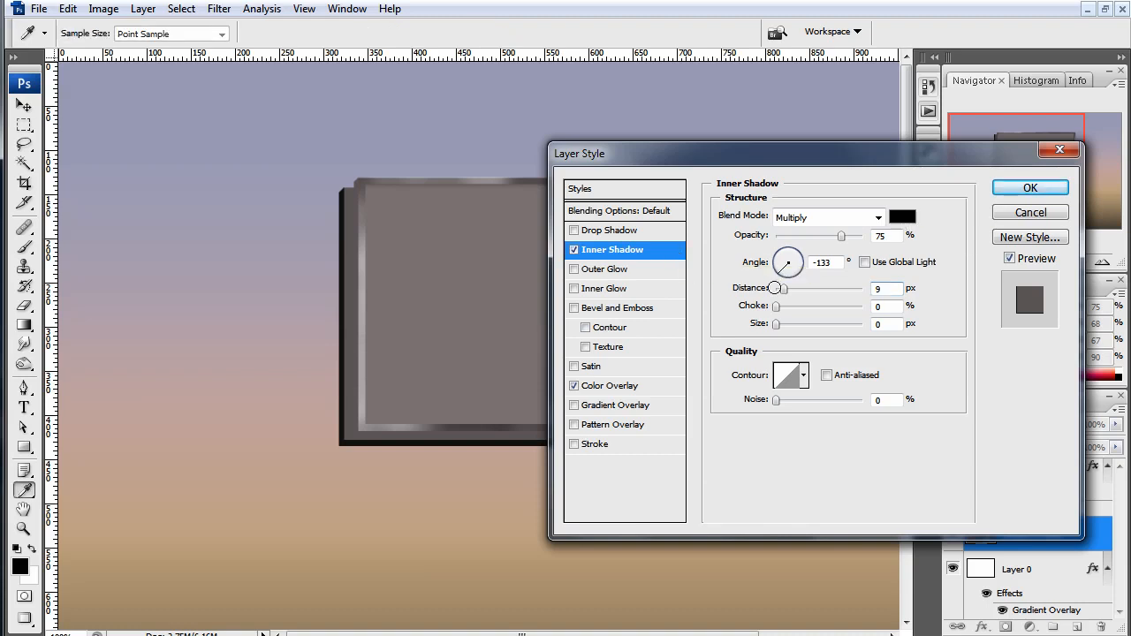
left_click_drag(882, 218, 817, 293)
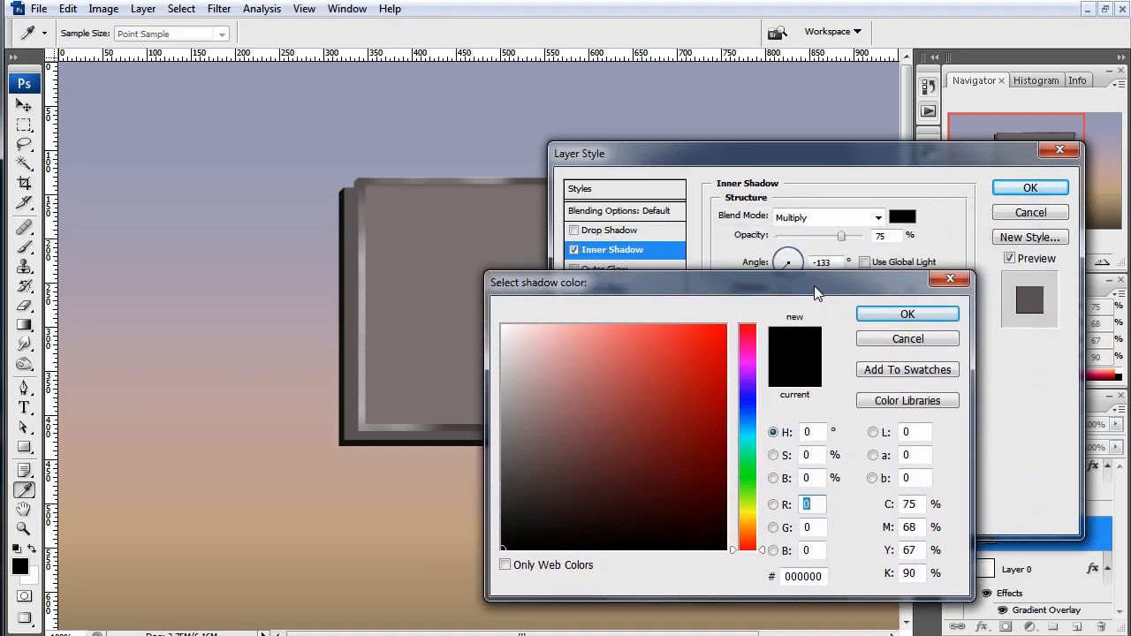
left_click(501, 481)
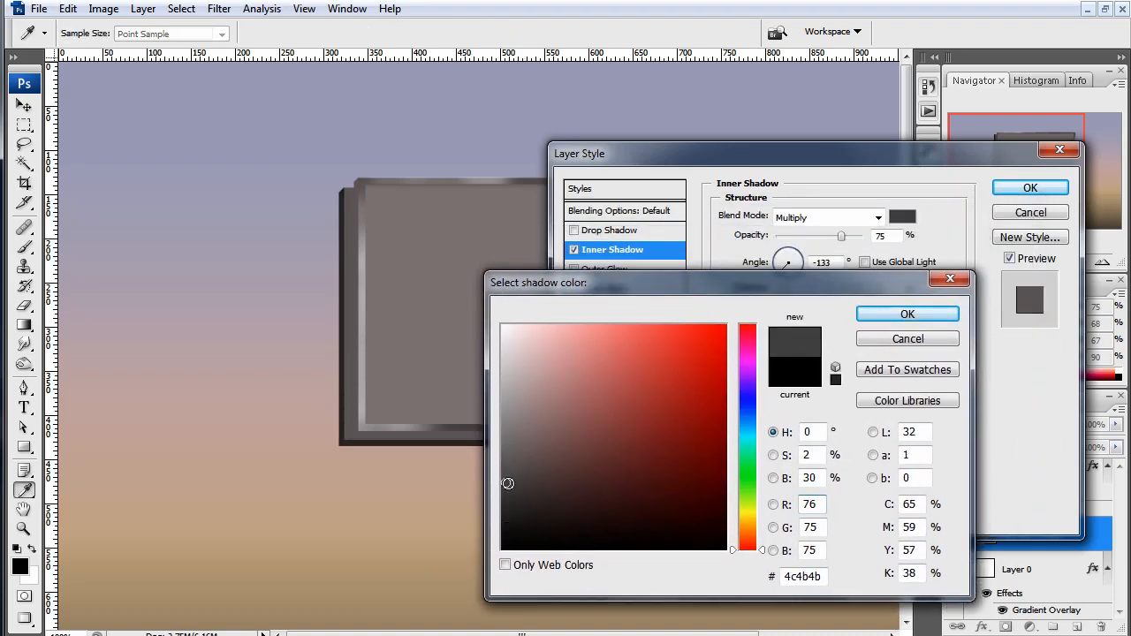
left_click(498, 460)
left_click(877, 313)
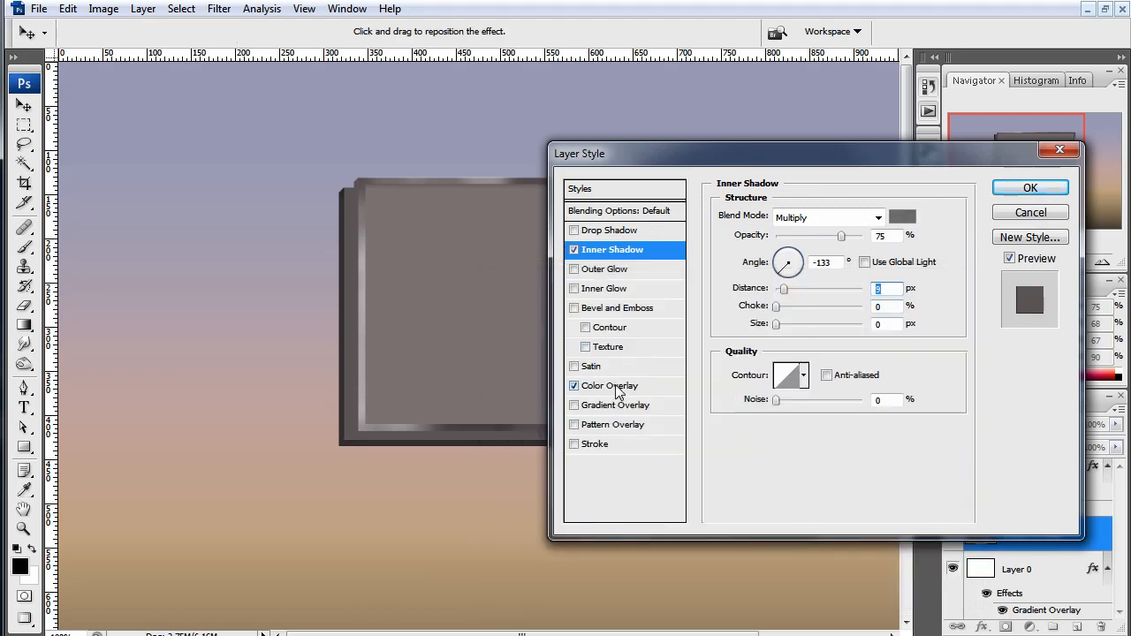
Darken the backing's Color Overlay to #474444 and apply the layer style
left_click(617, 389)
left_click(903, 217)
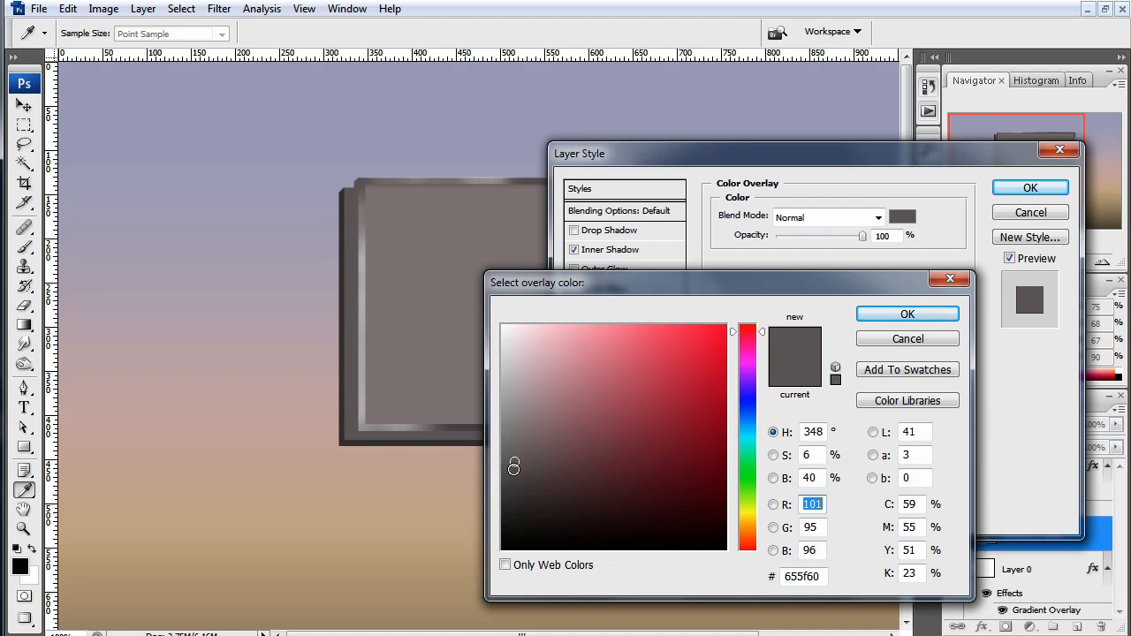
left_click(513, 479)
left_click_drag(513, 480, 511, 487)
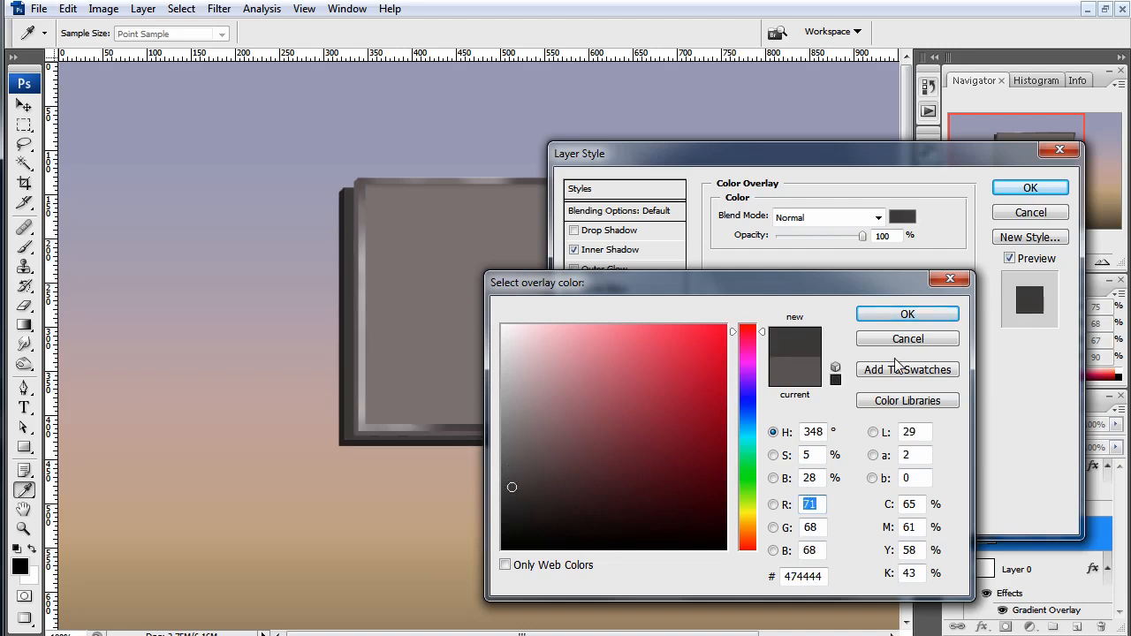
left_click(907, 314)
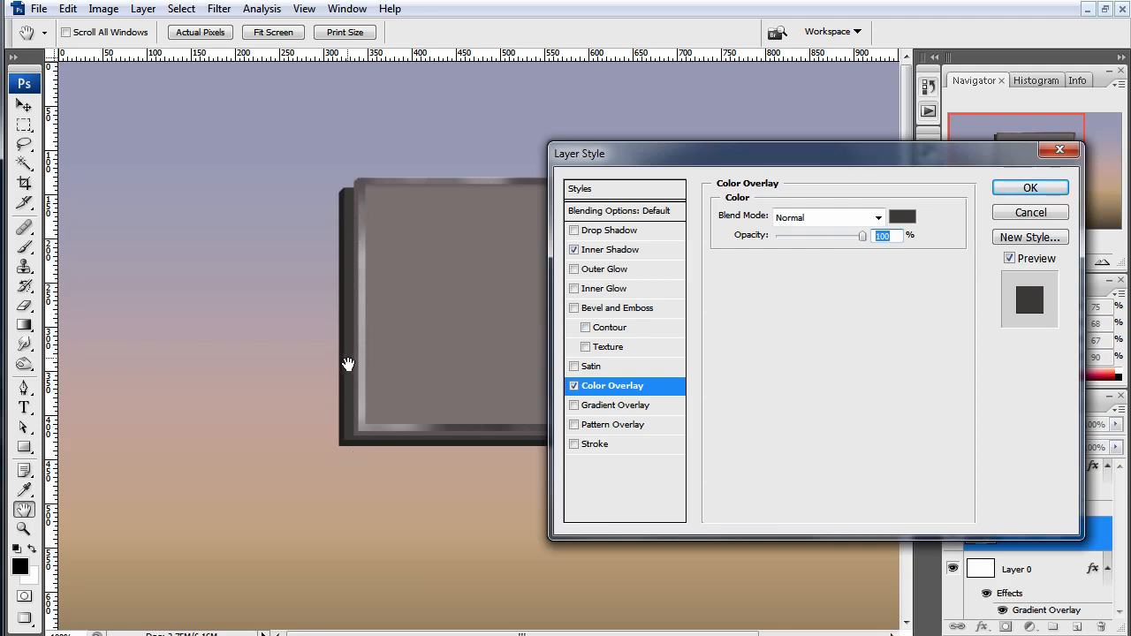
left_click(1045, 189)
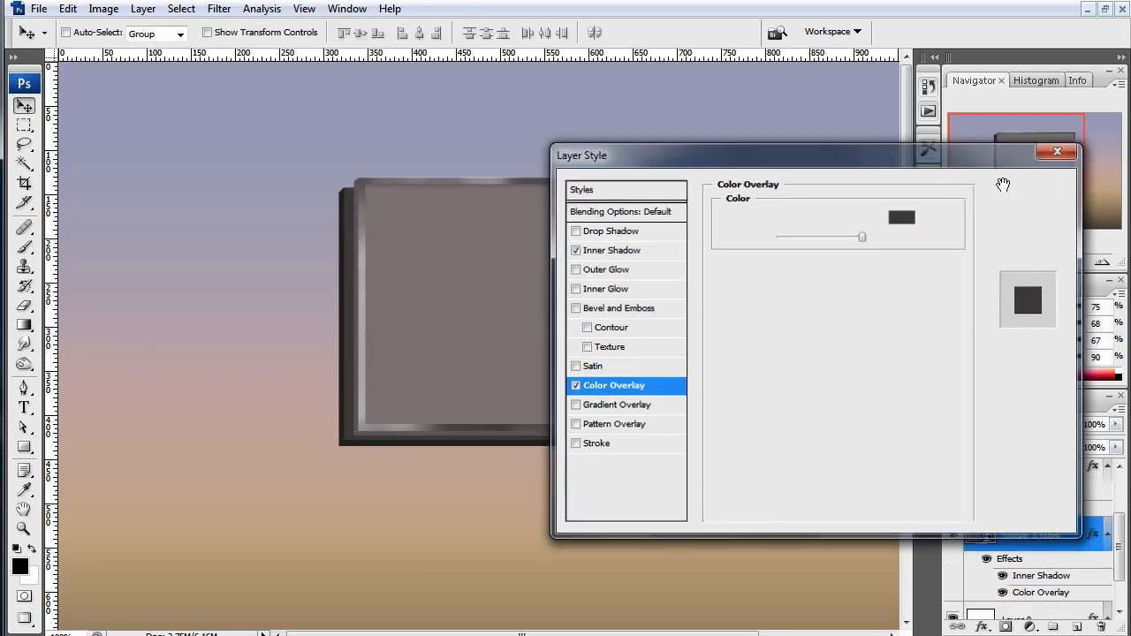
Check the billboard as a whole and briefly hide and reshow the Shape 1 copy 5 layer to identify its part
scroll(630, 305, "down", 3)
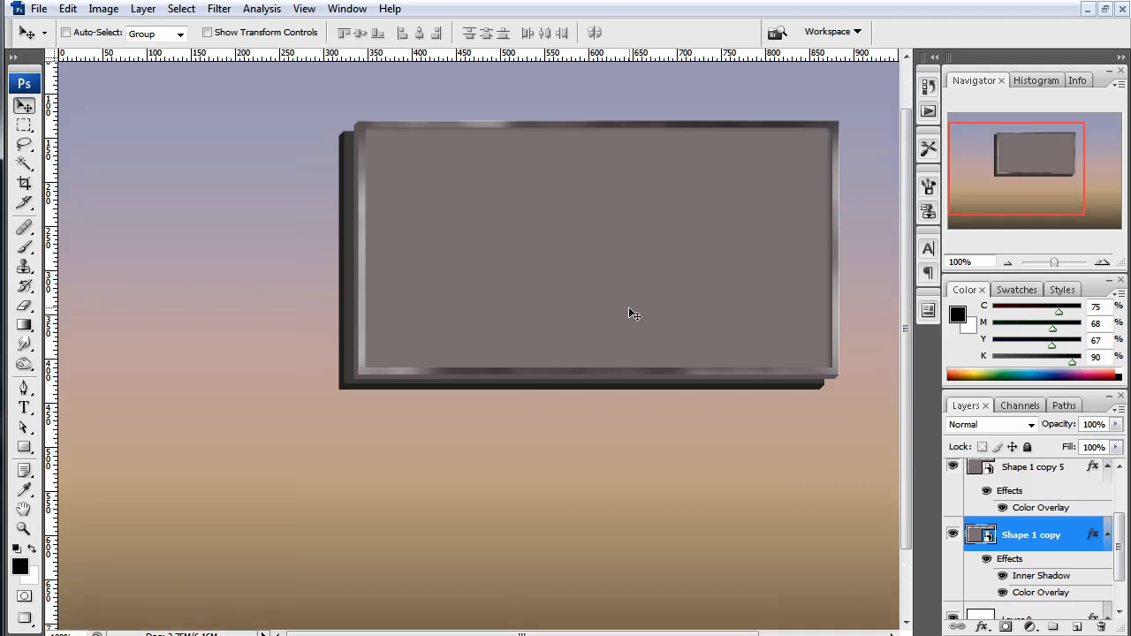
key("ctrl+minus")
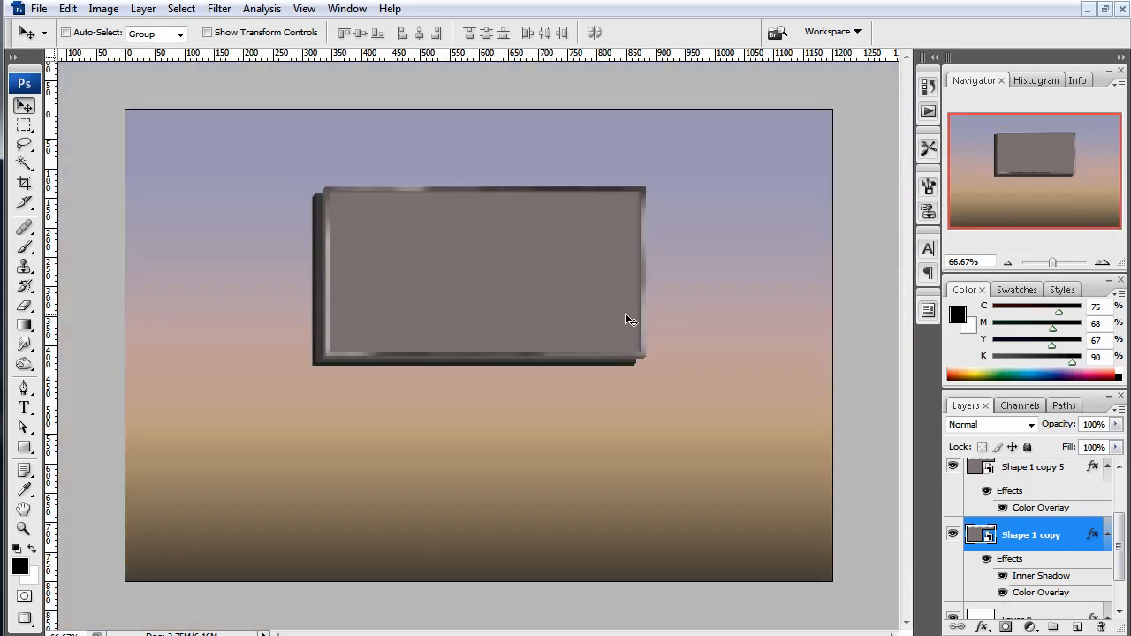
scroll(1051, 543, "up", 1)
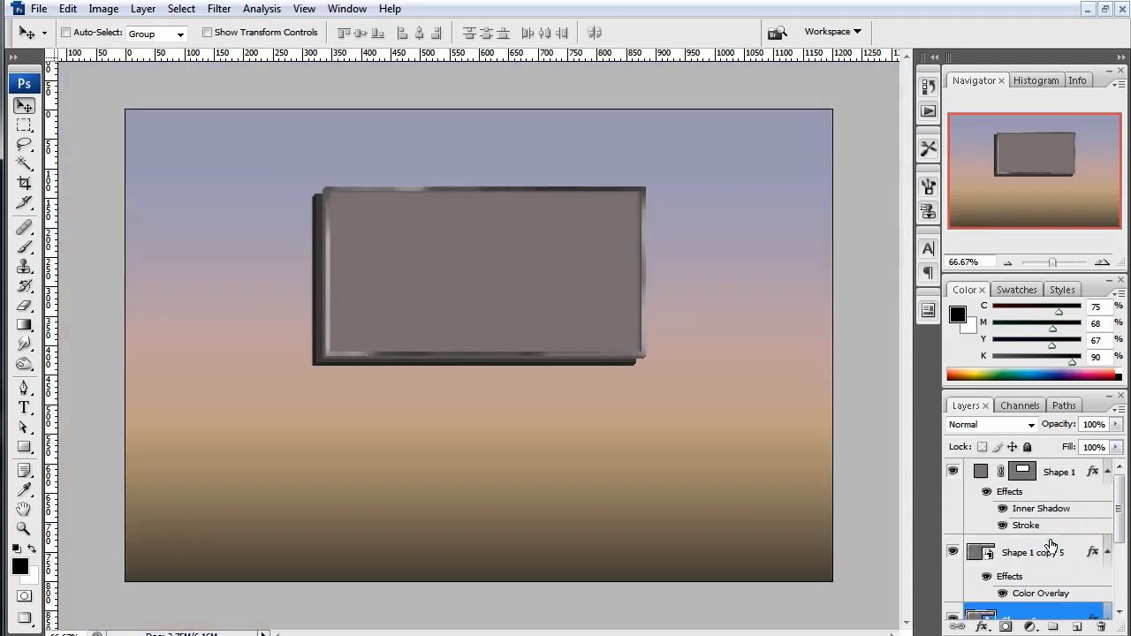
scroll(1050, 543, "down", 1)
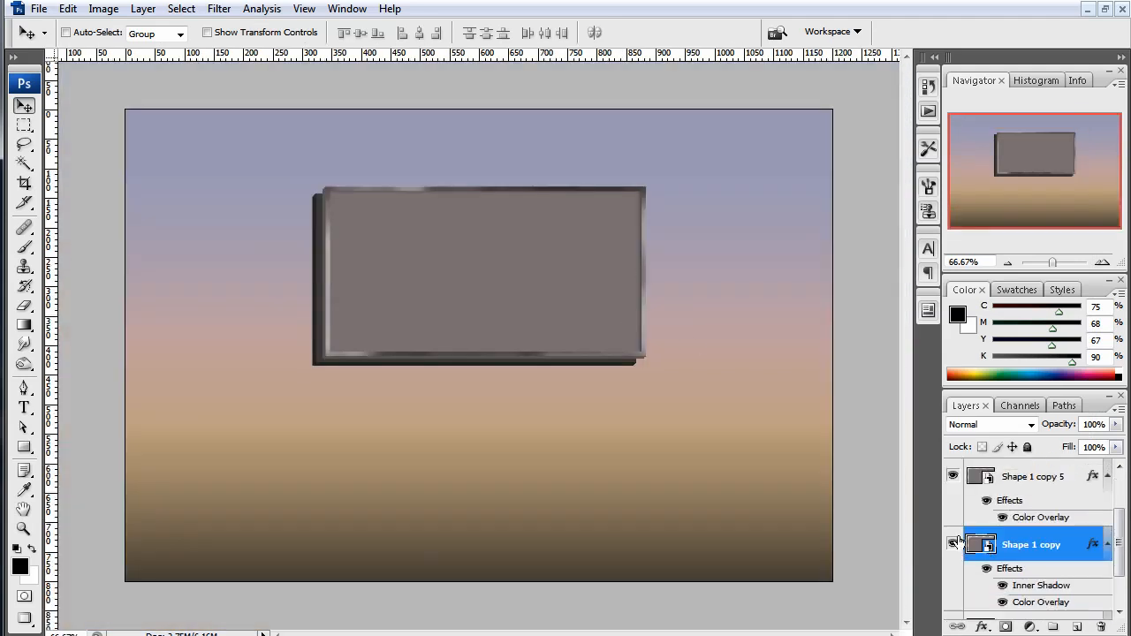
left_click(952, 477)
left_click(951, 477)
Draw a narrow rectangle shape as the support pole, between the edge and backing layers, from the panel's lower edge past the canvas bottom
left_click(25, 453)
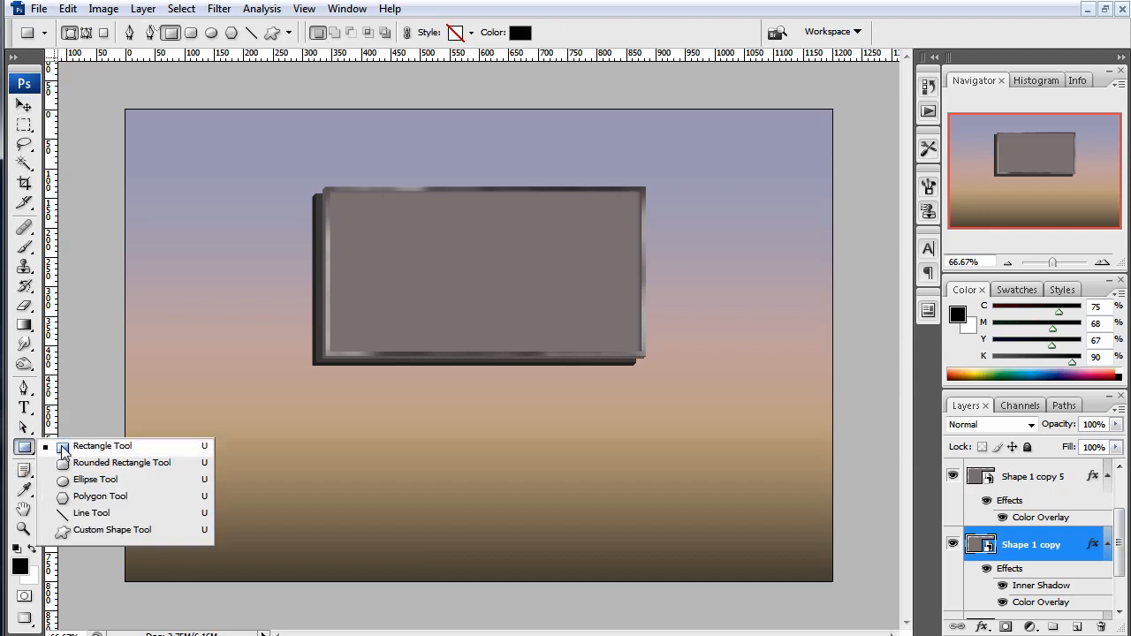
left_click(62, 451)
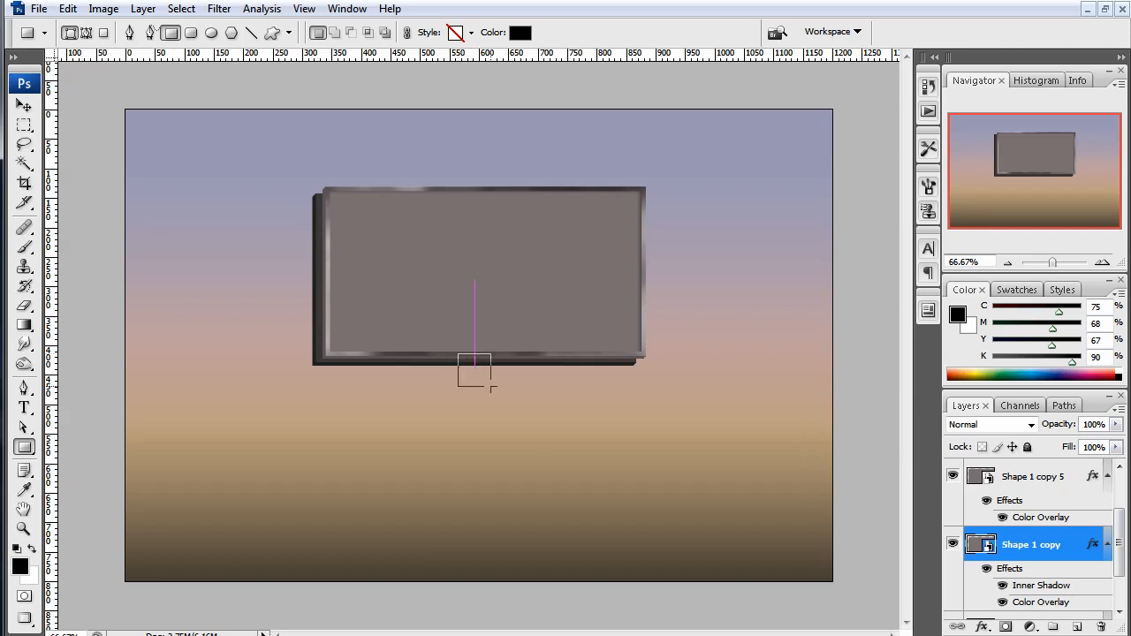
left_click_drag(491, 386, 486, 601)
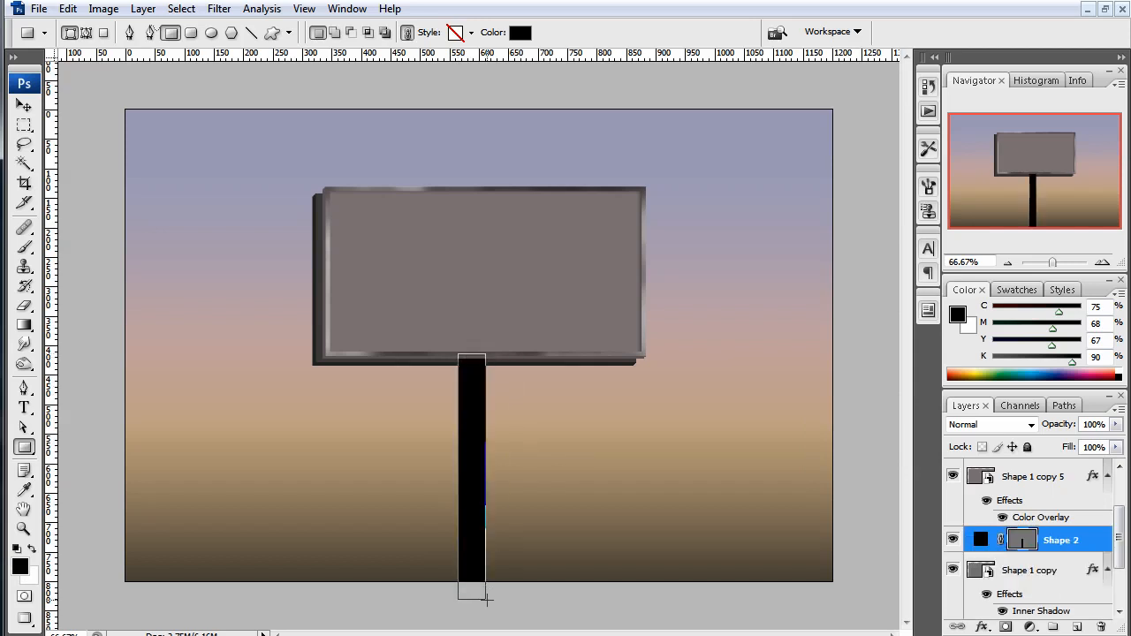
scroll(1034, 492, "down", 2)
left_click(1023, 493)
Recolour the support pole's fill to the warm grey #958a8a
key("ctrl+plus")
scroll(1025, 504, "up", 2)
left_click(1052, 530)
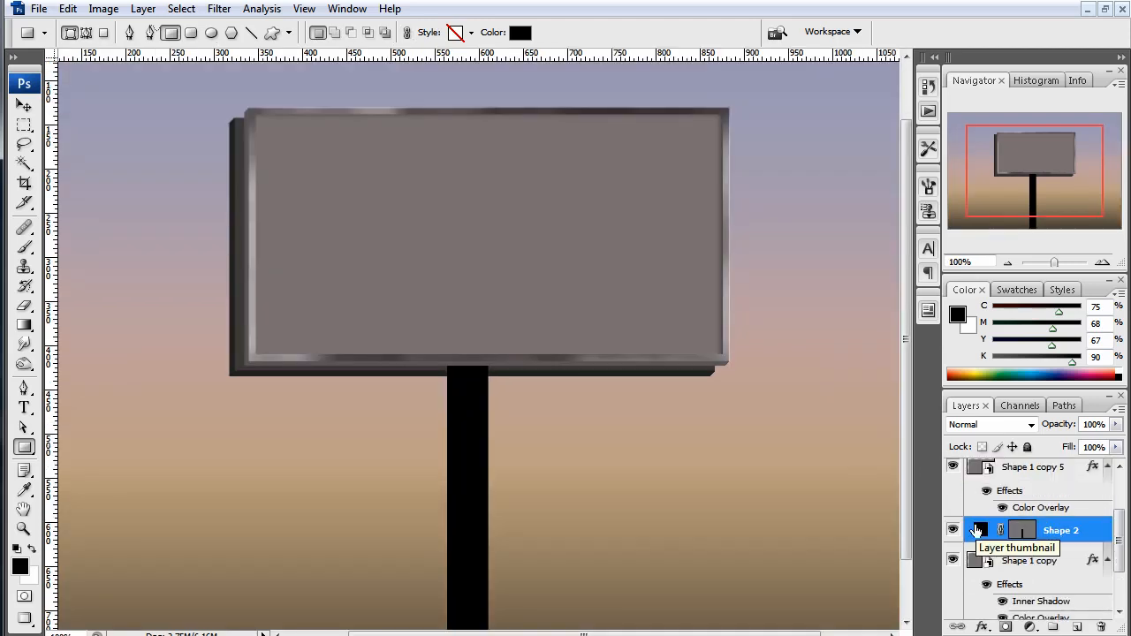
double_click(979, 530)
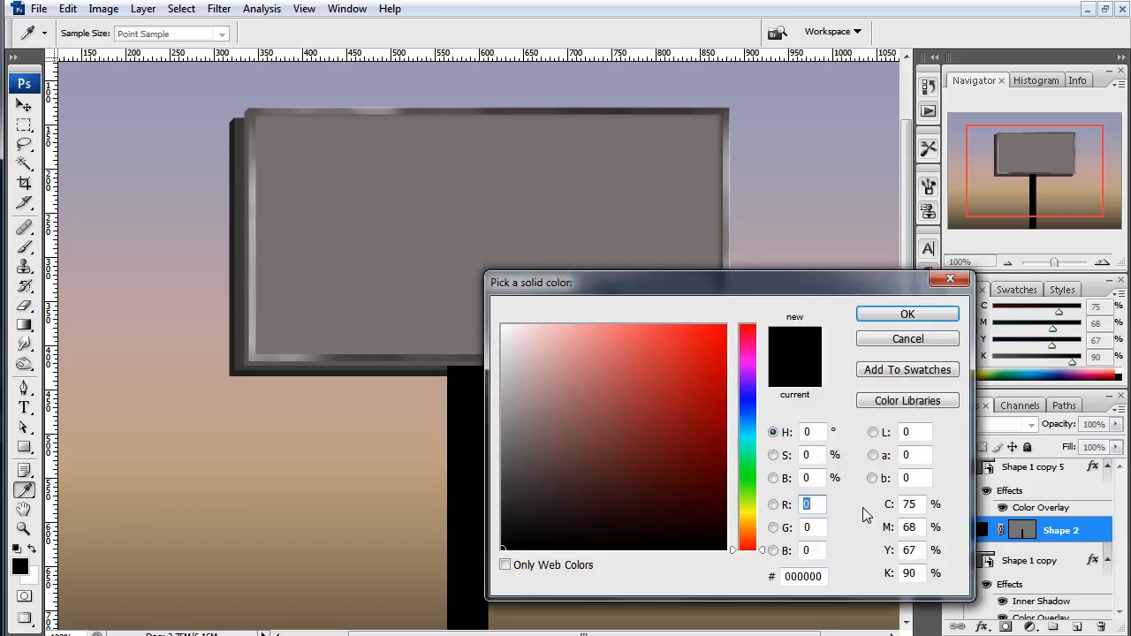
mouse_move(539, 444)
left_mouse_down()
mouse_move(509, 369)
mouse_move(517, 418)
left_mouse_up()
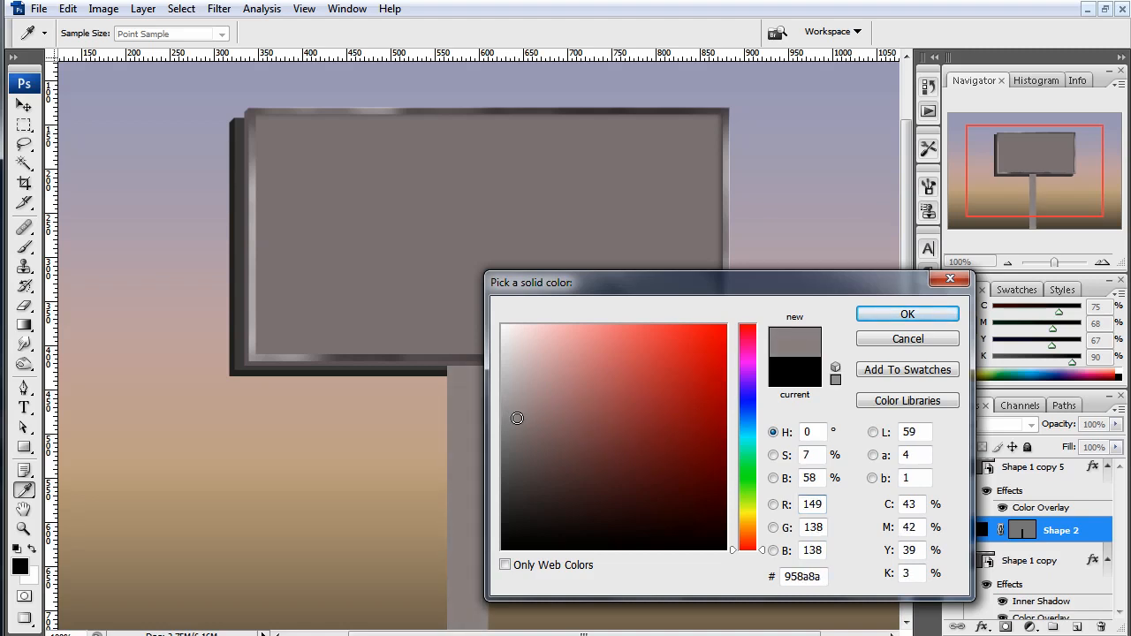
left_click(897, 318)
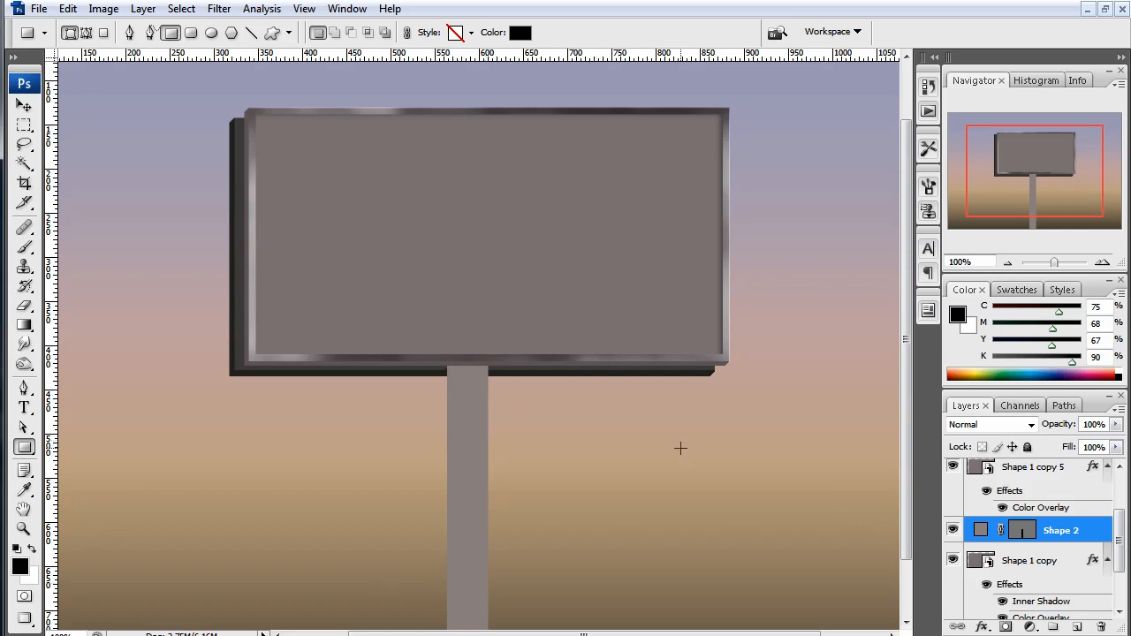
Add an Inner Shadow to the support pole, with global light turned off and the angle at 100°
right_click(1047, 535)
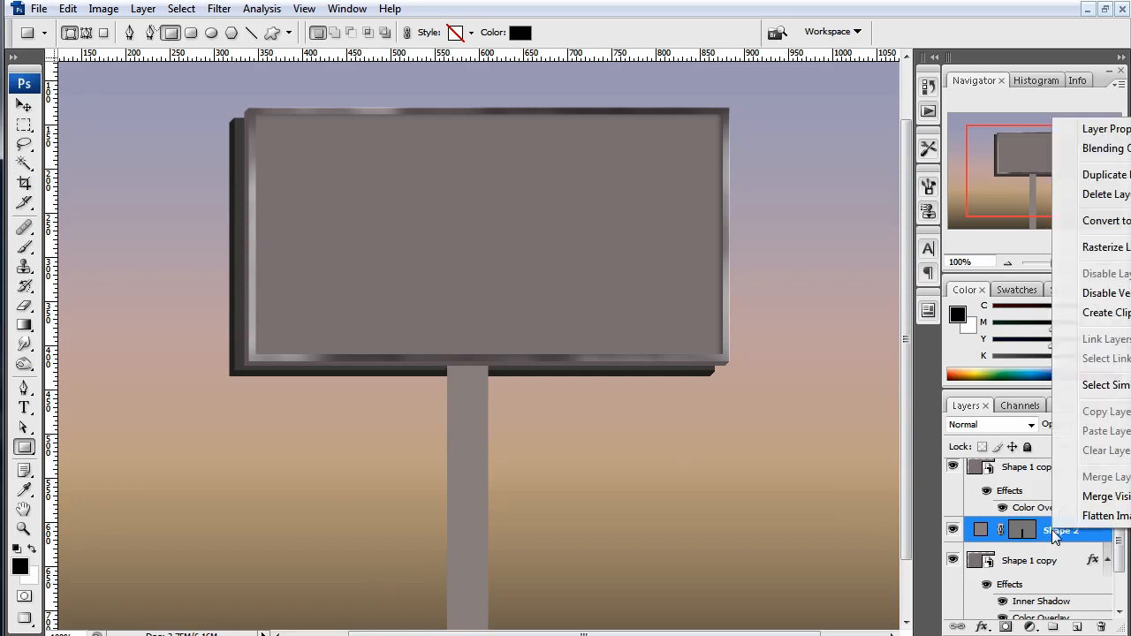
left_click(1096, 148)
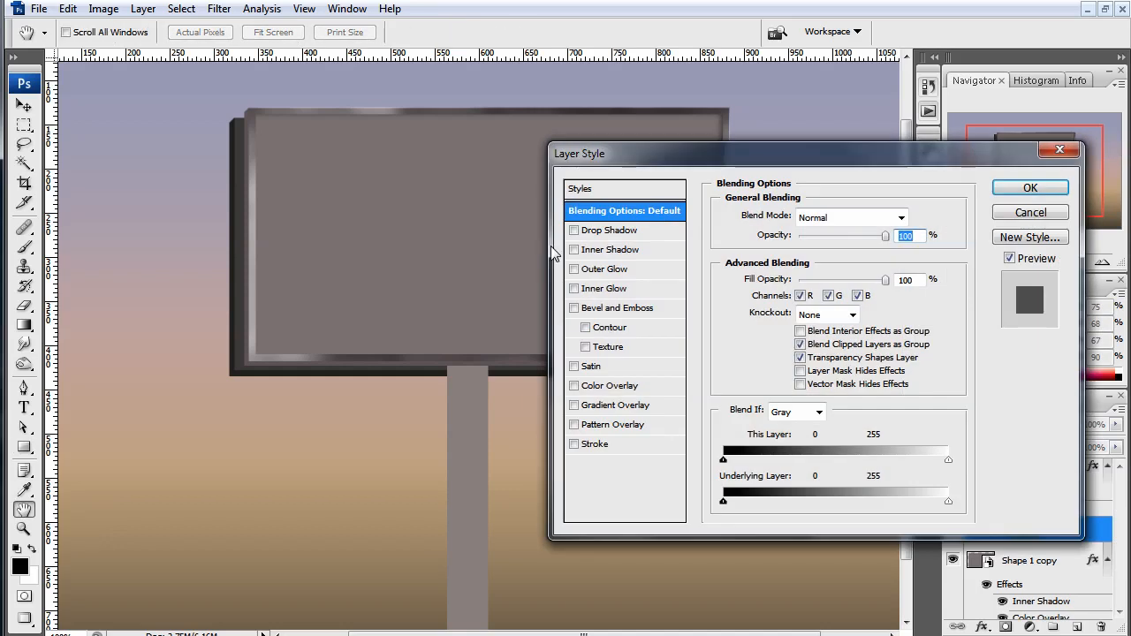
left_click(610, 251)
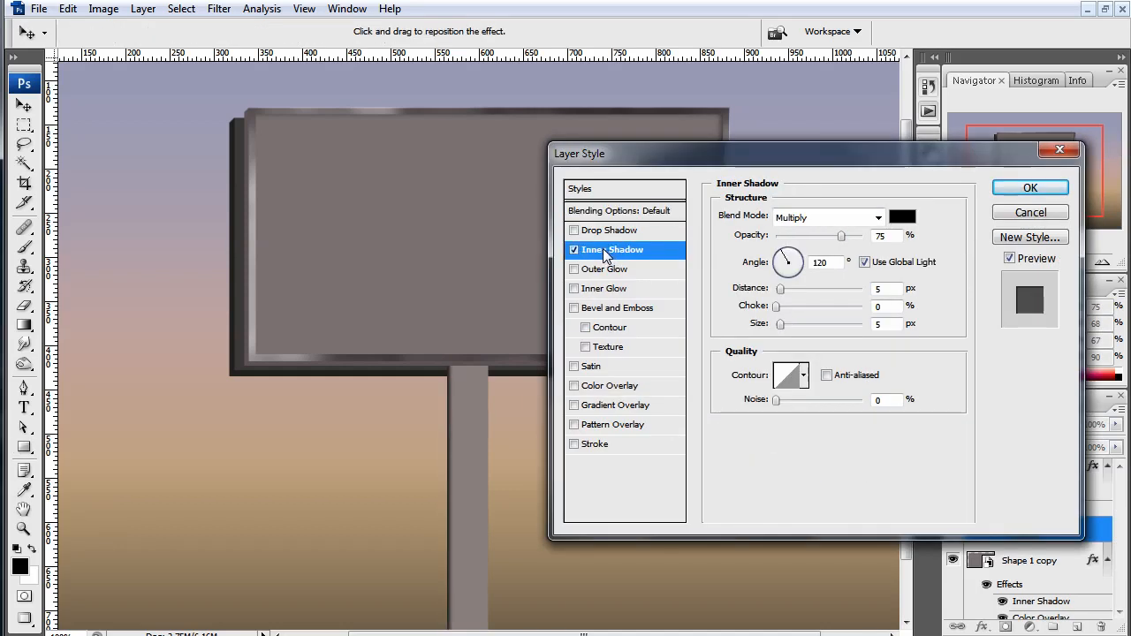
left_click(865, 261)
left_click_drag(788, 253, 788, 256)
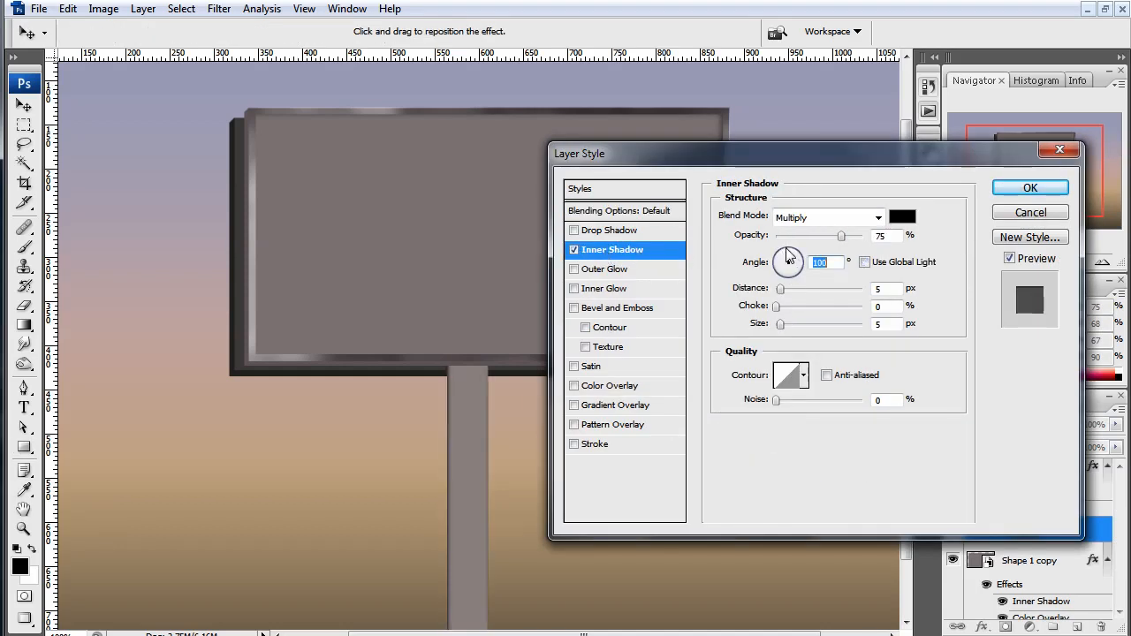
Set the pole's Inner Shadow size to 18 px and distance to 19 px, and apply the style
left_click_drag(780, 324, 788, 290)
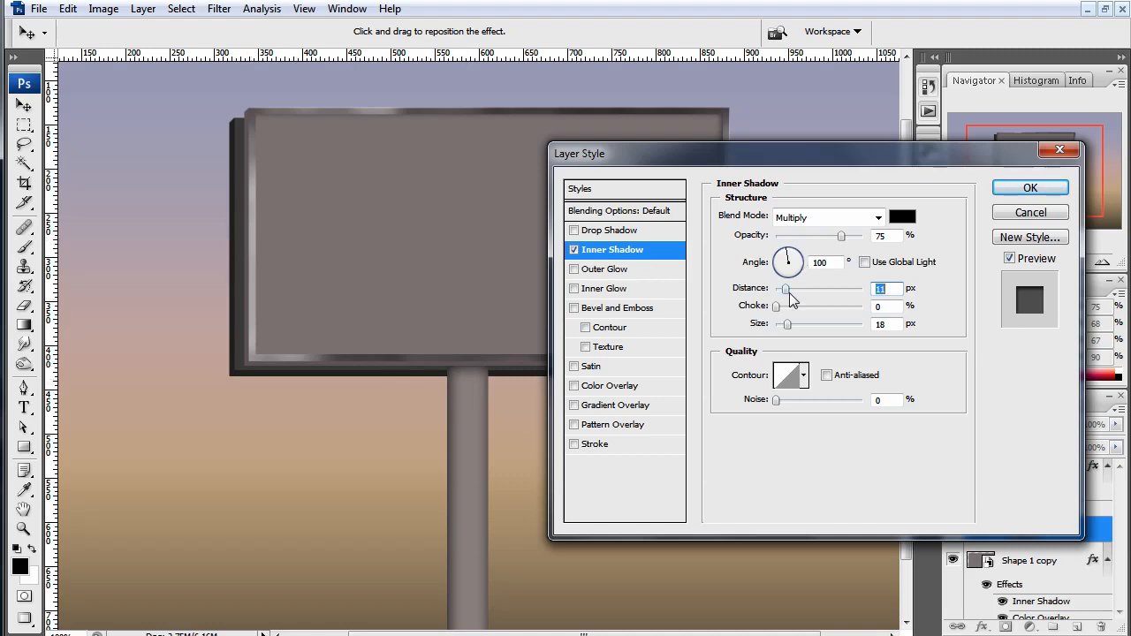
left_click_drag(787, 293, 795, 299)
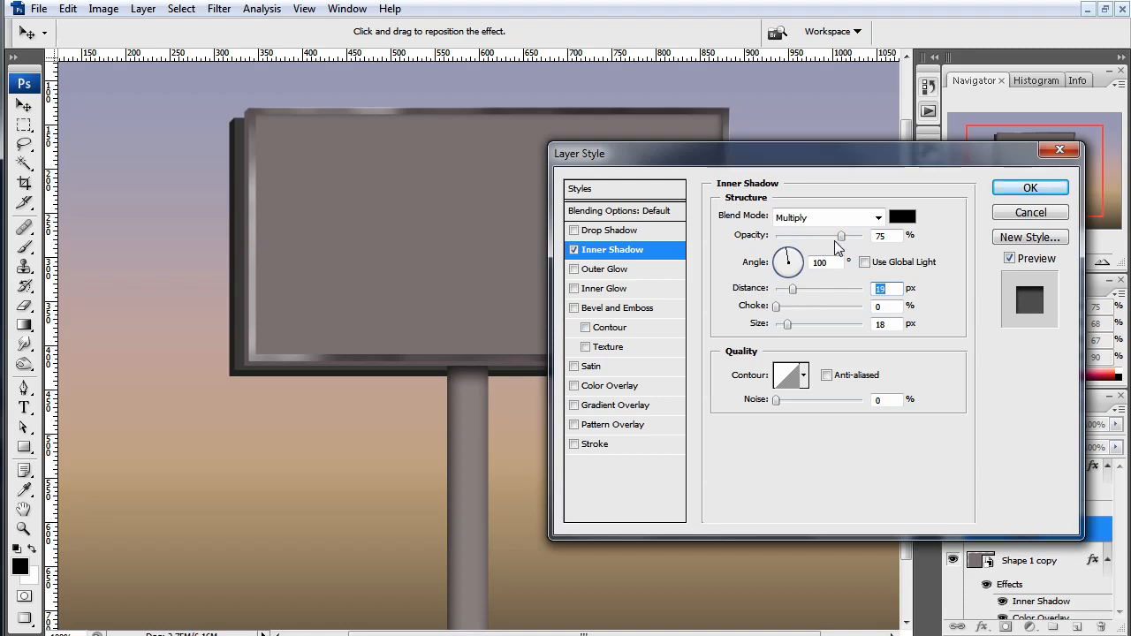
key("Return")
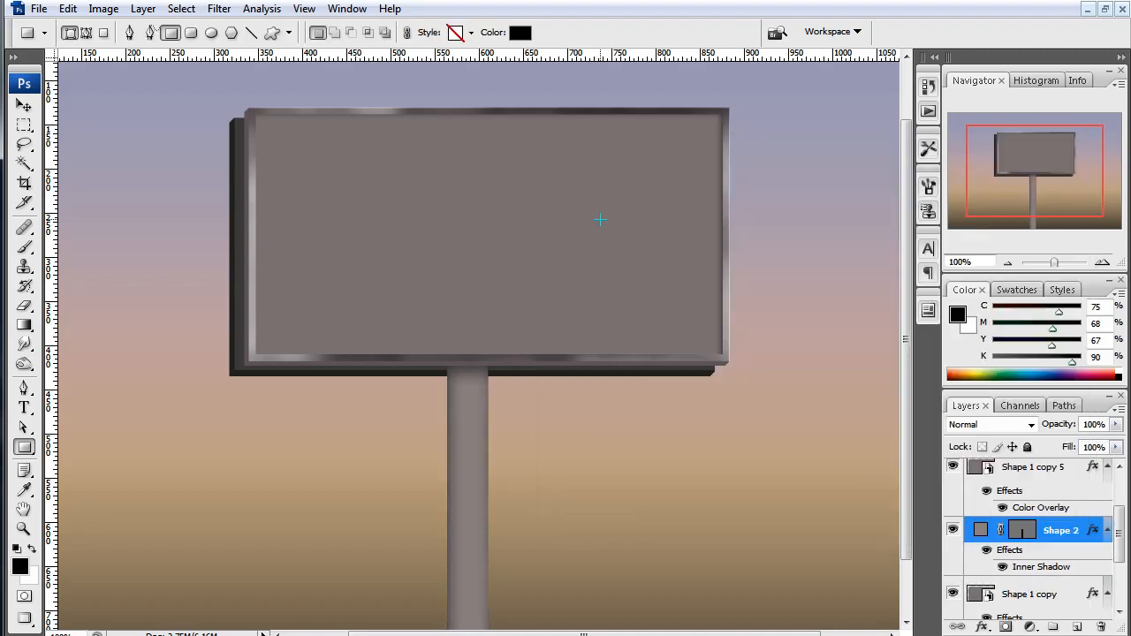
Add a linear black-to-white Gradient Overlay at 90° to the billboard's front panel layer, Shape 1
scroll(1025, 526, "up", 2)
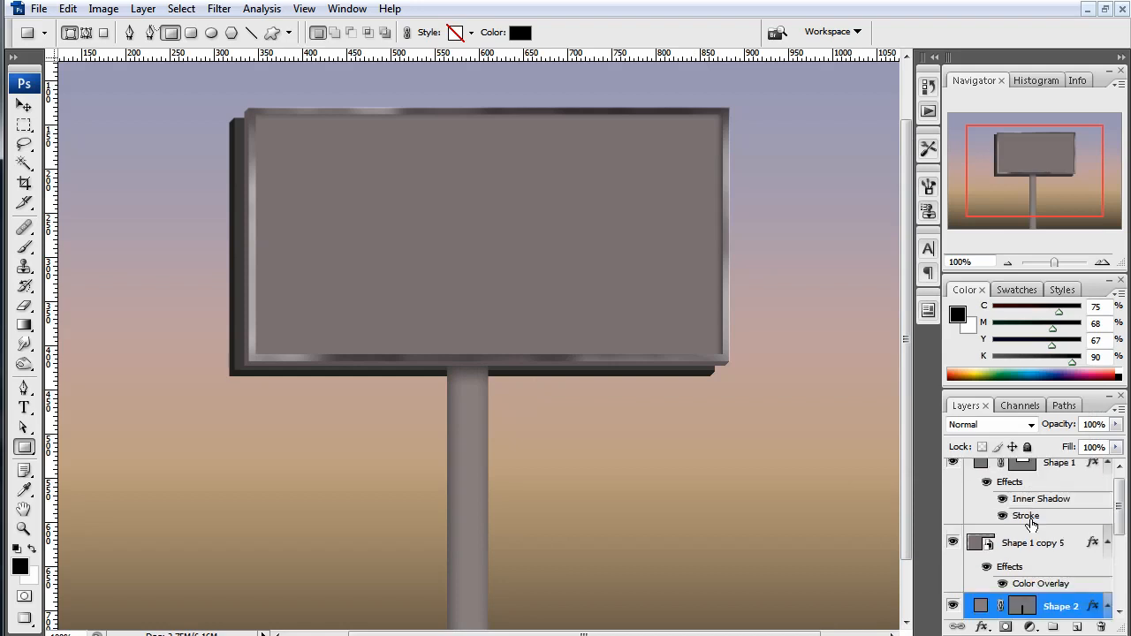
left_click(953, 473)
left_click(952, 473)
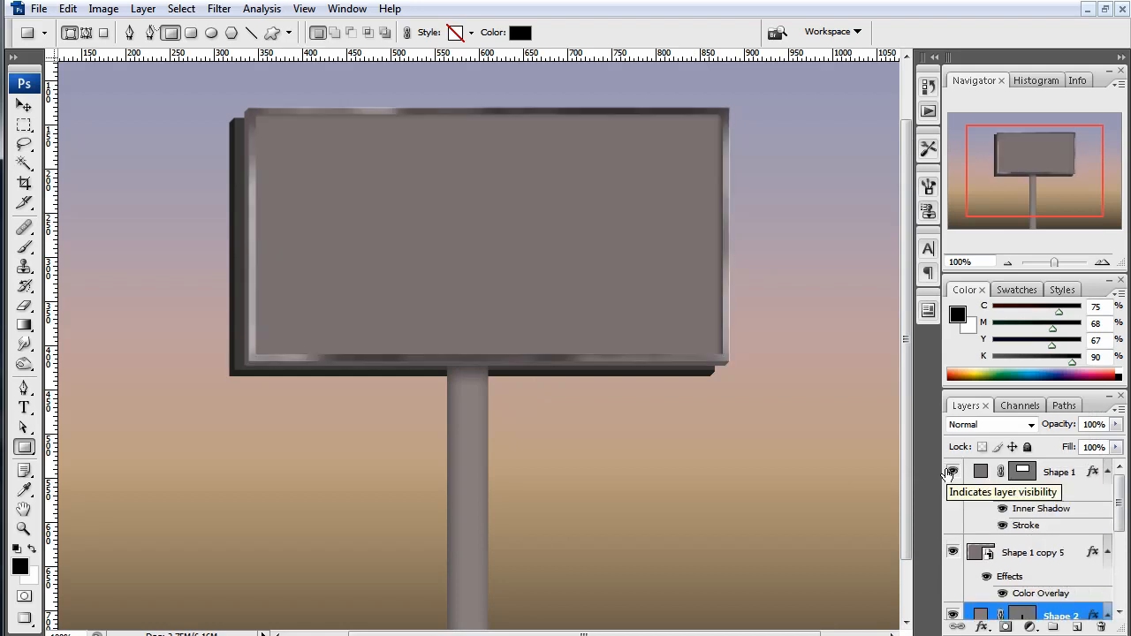
right_click(1062, 479)
left_click(1094, 510)
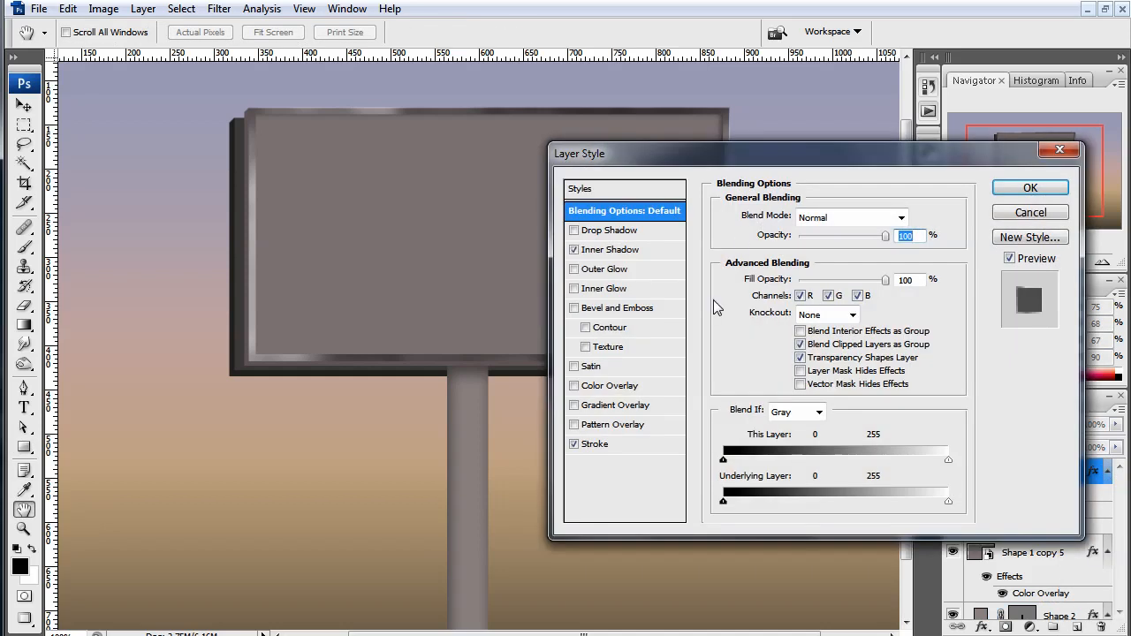
left_click(608, 407)
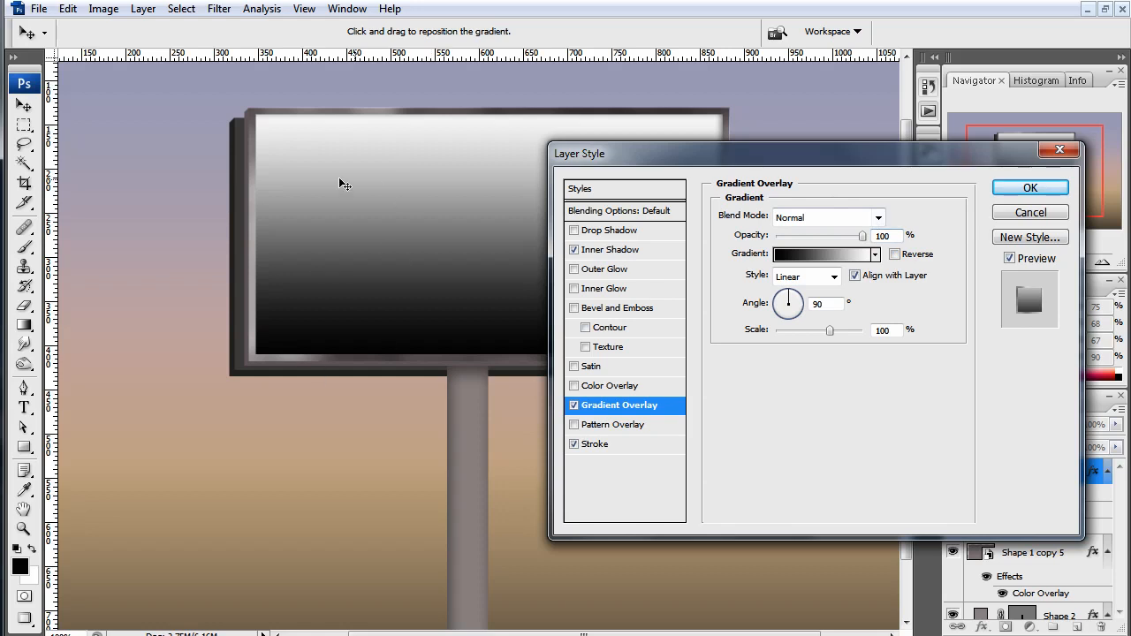
Blend the panel's Gradient Overlay as Soft Light at 35% opacity, trying it reversed before turning Reverse off
left_click(895, 256)
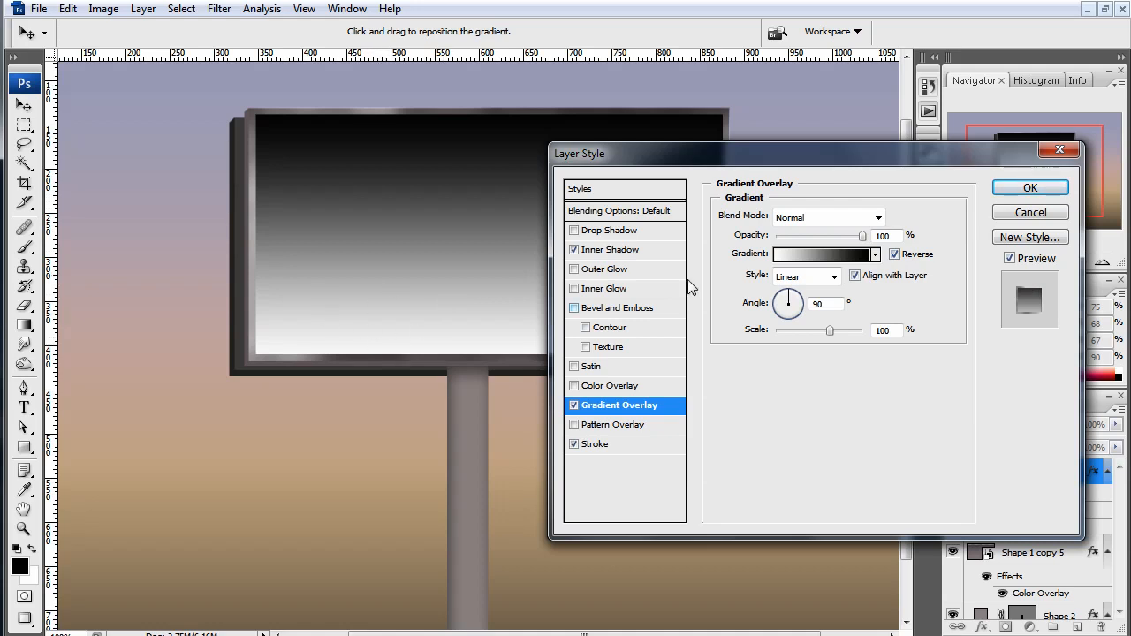
left_click(859, 217)
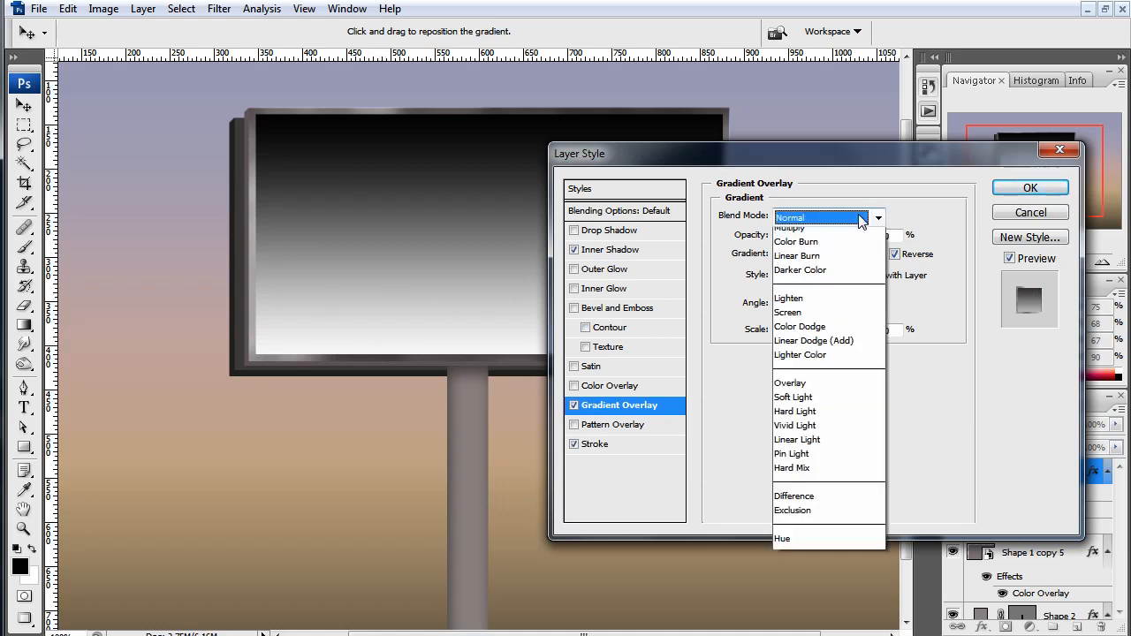
left_click(807, 464)
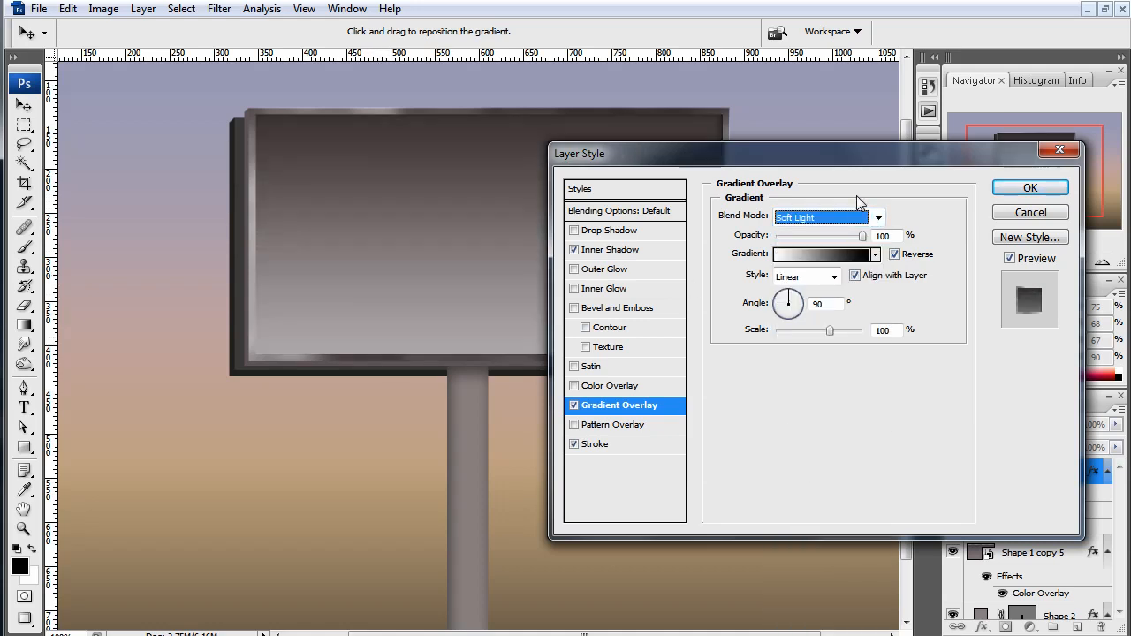
left_click_drag(863, 237, 806, 242)
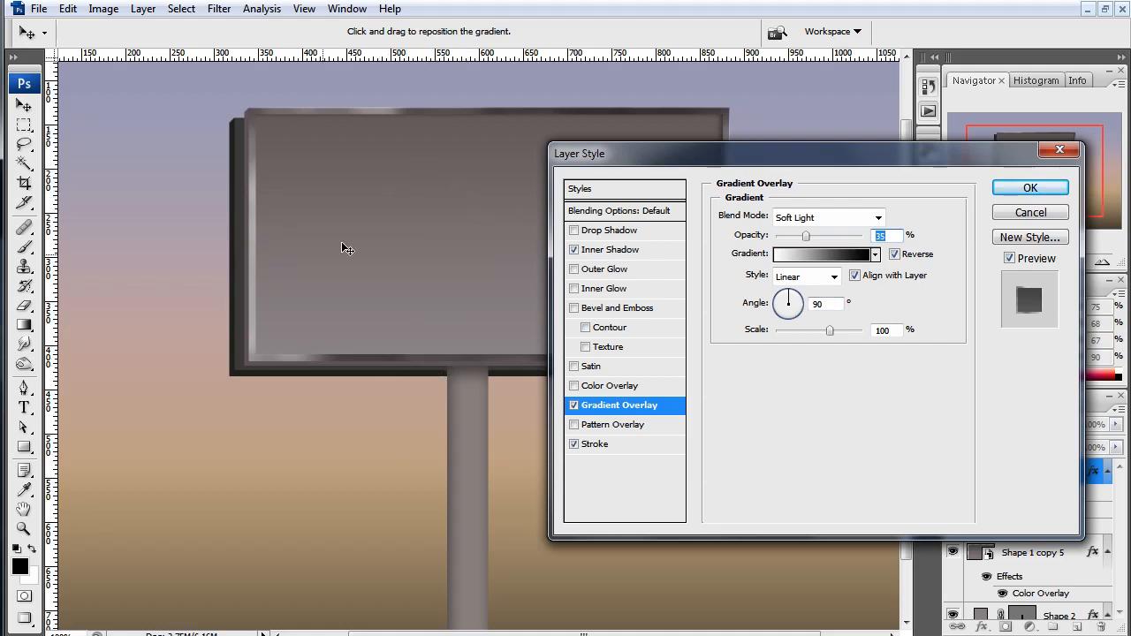
left_click(910, 259)
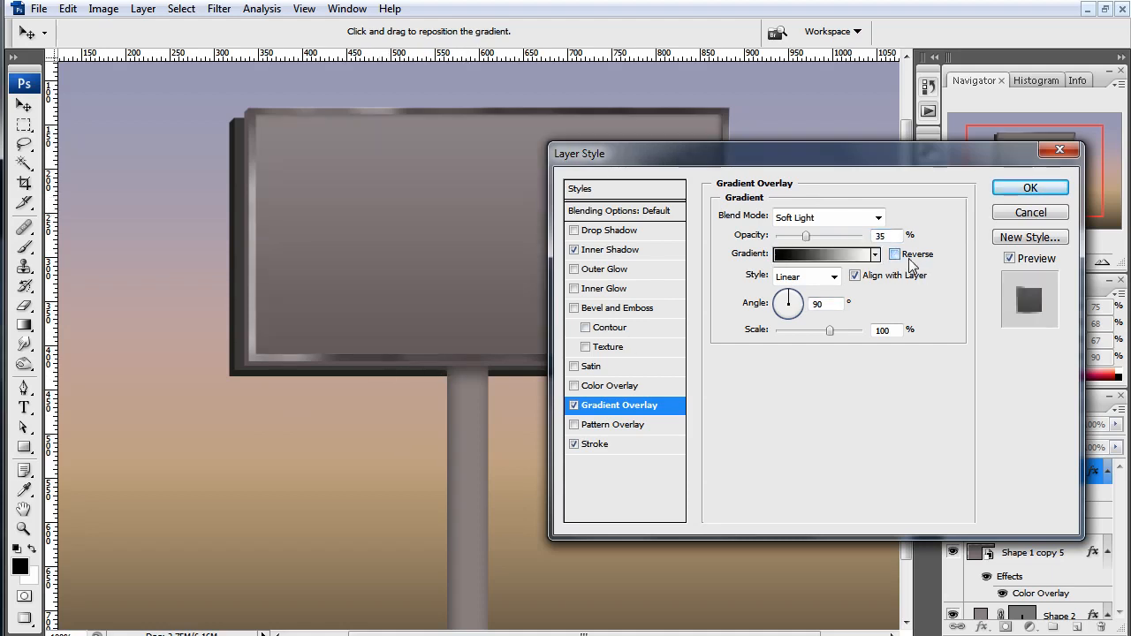
Apply the panel's layer style and choose Arial as the font for new text
key("Return")
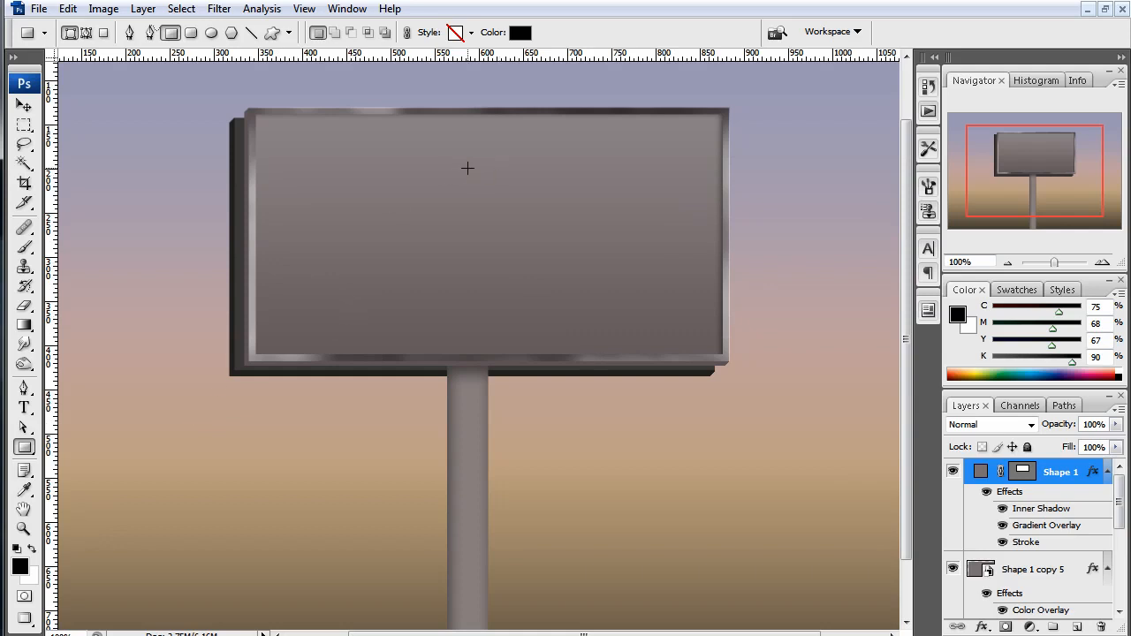
left_click(24, 408)
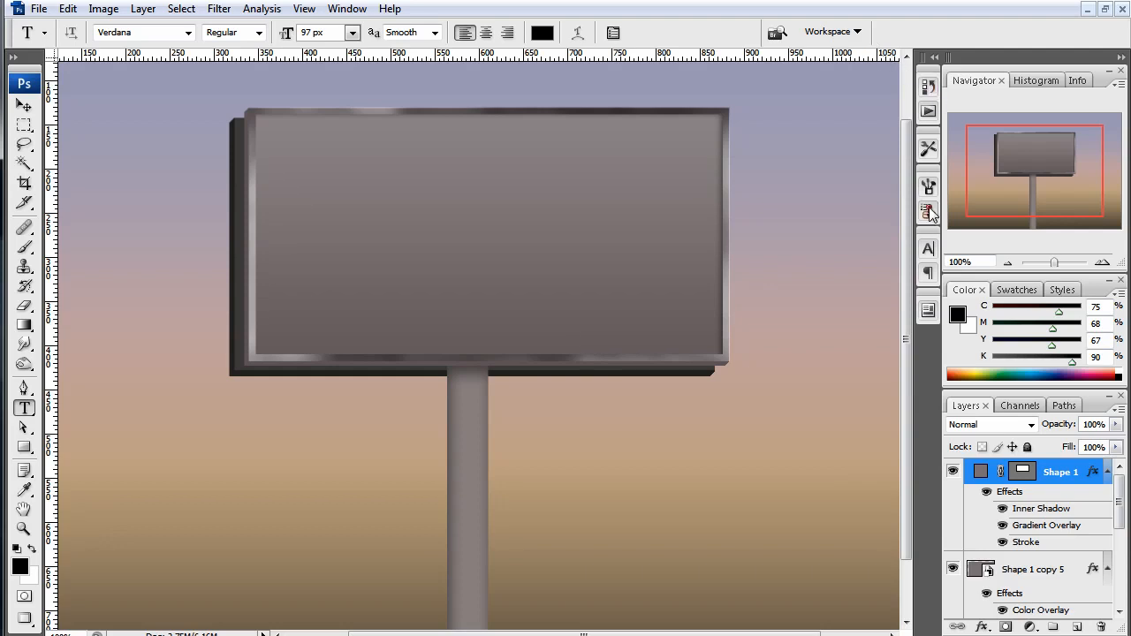
left_click(187, 33)
scroll(228, 251, "up", 20)
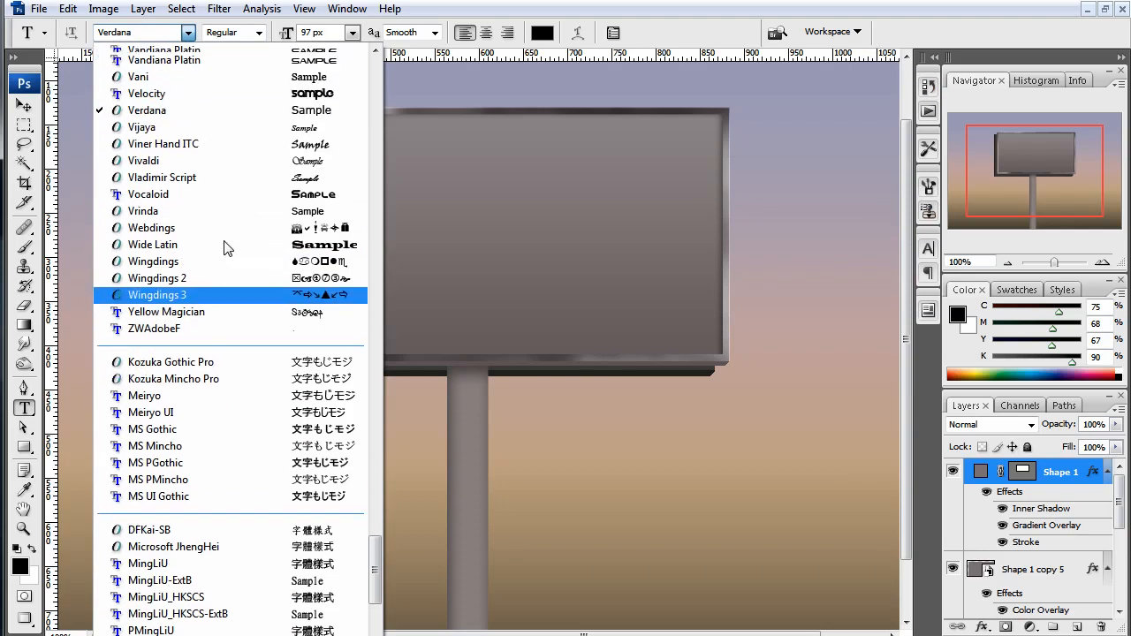
scroll(254, 260, "up", 6)
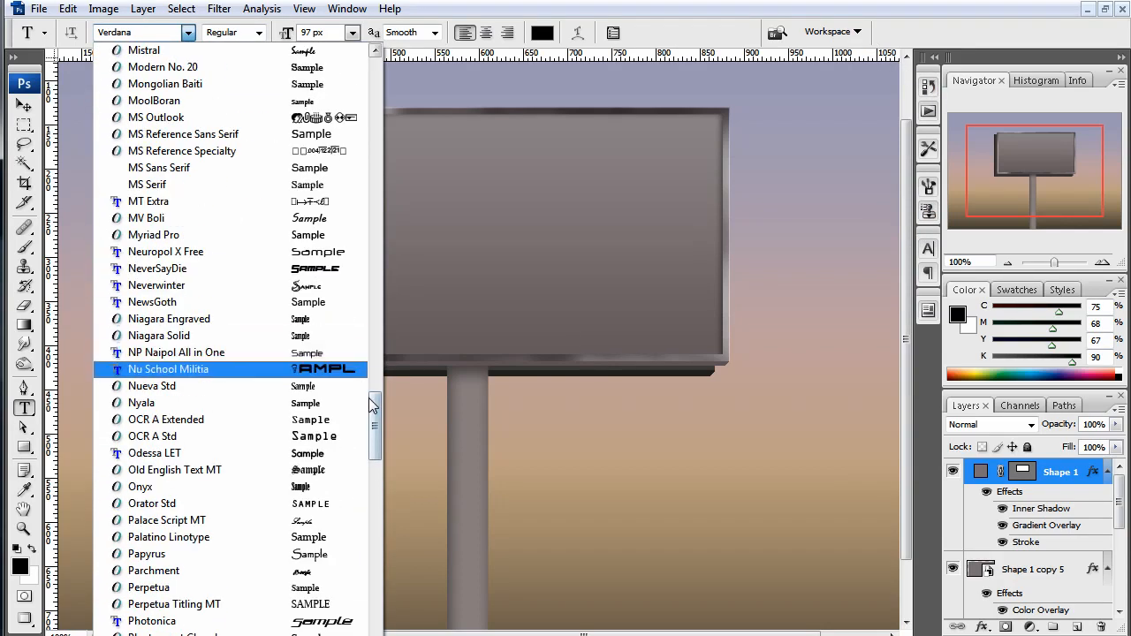
left_click_drag(375, 403, 356, 47)
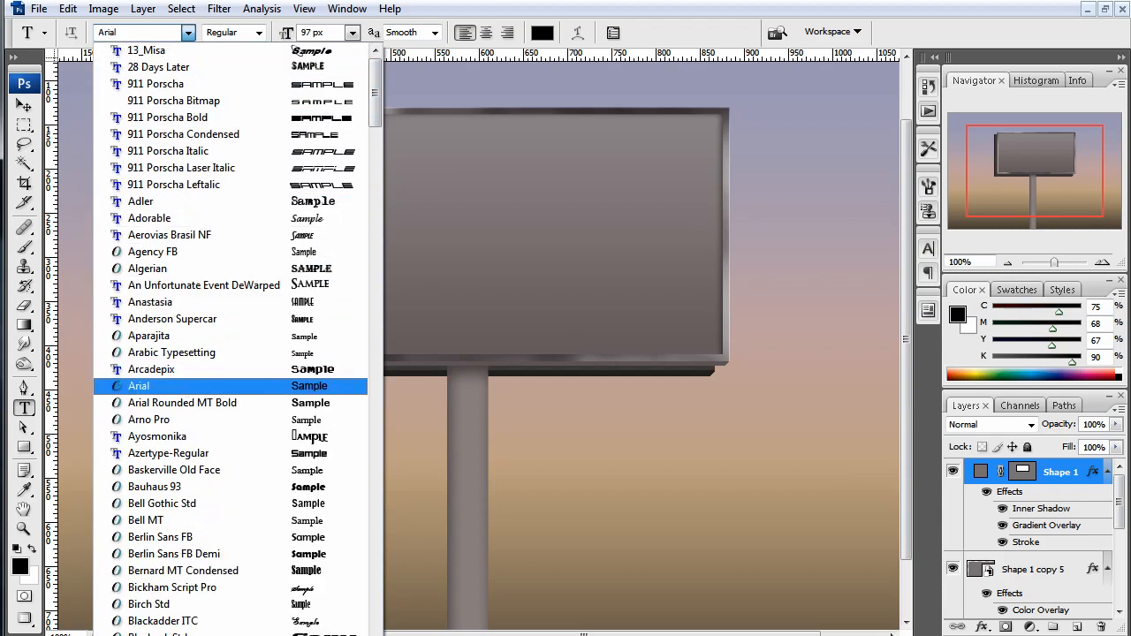
left_click(184, 386)
Add the word TOAST as black 97 px Arial text on the billboard's front panel
left_click(434, 253)
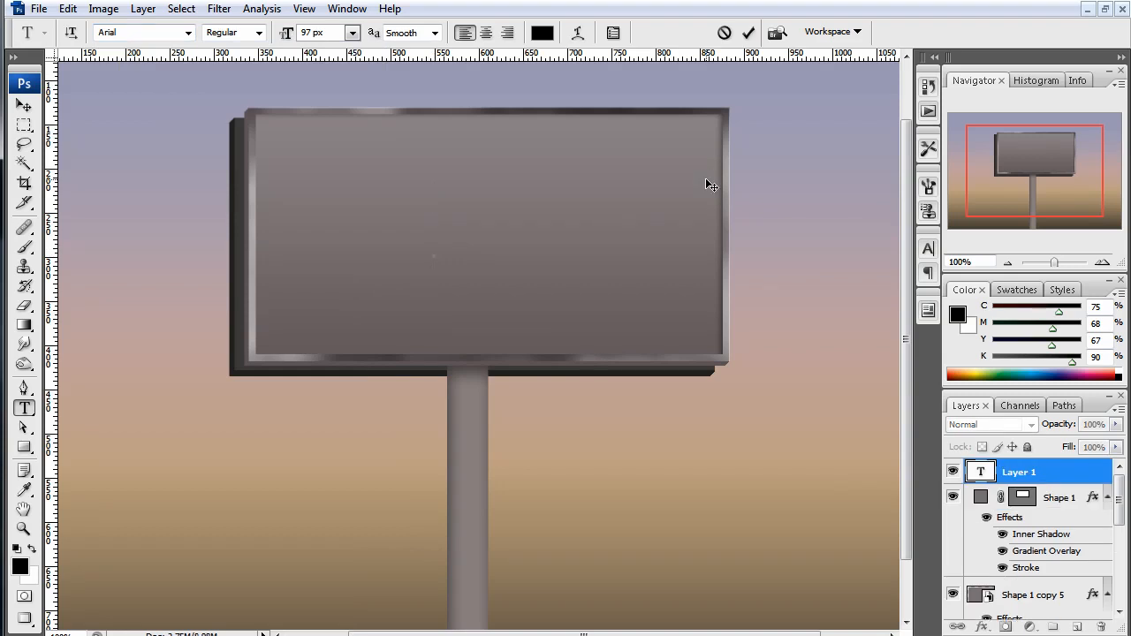
type("TOAST")
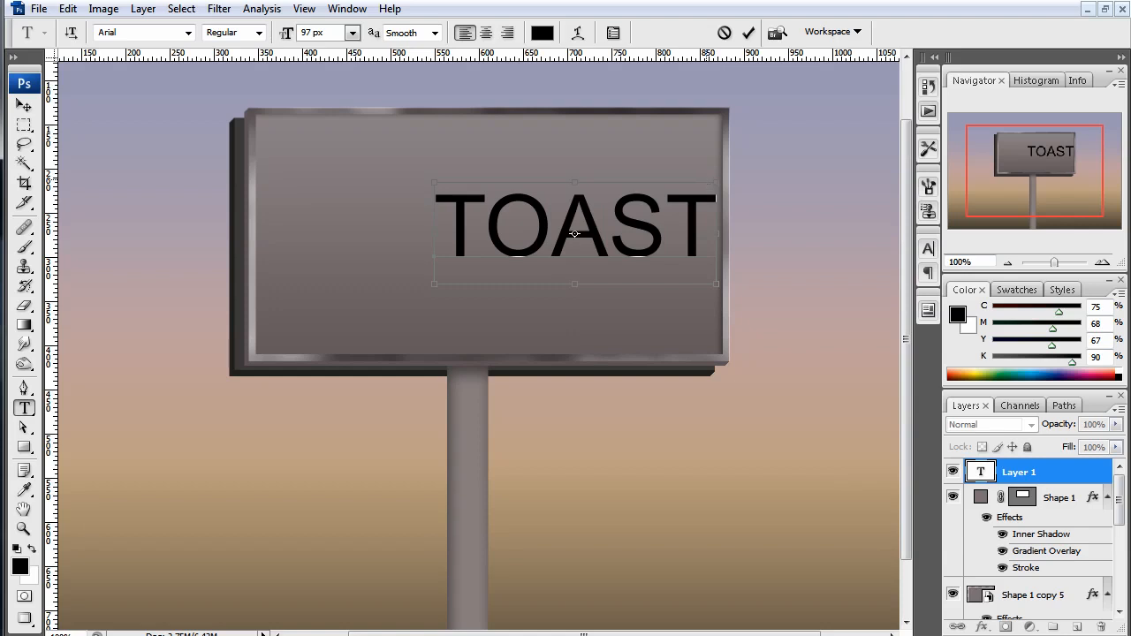
key("ctrl+Return")
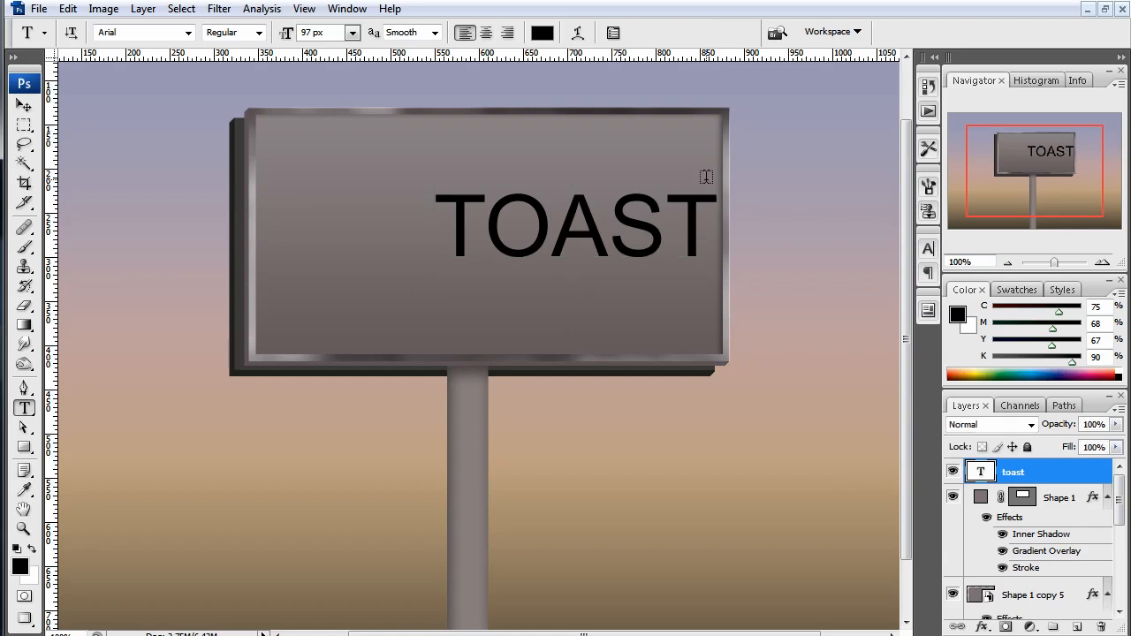
Try a series of alphabetically following fonts on the TOAST text and set its font to Verdana
left_click(137, 30)
key("Down")
key("Down")
key("Down")
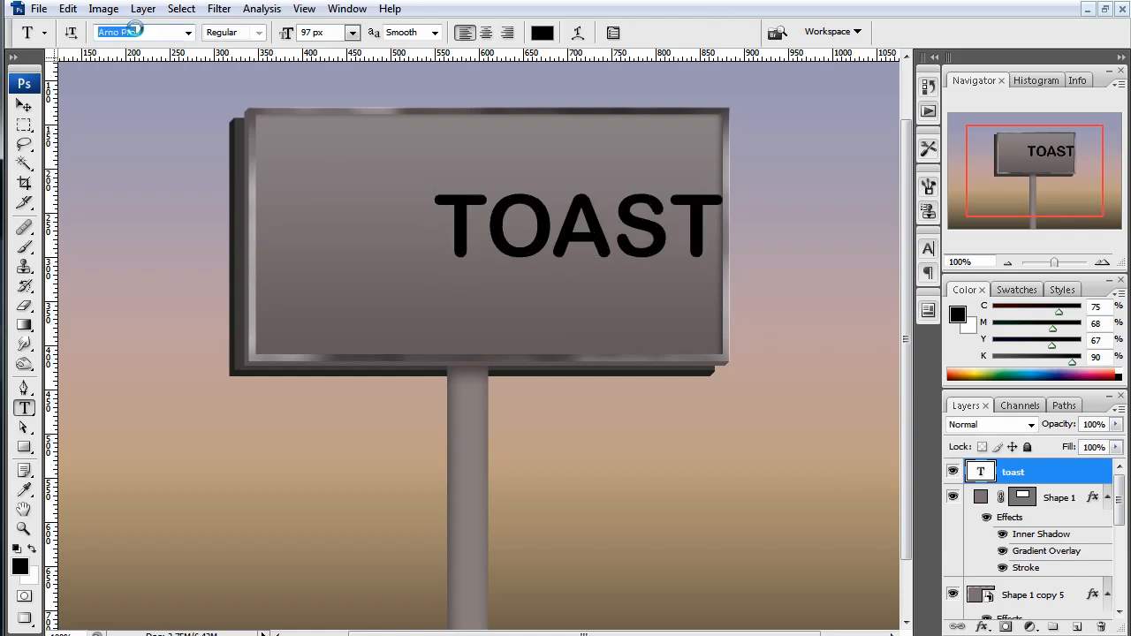
key("Down")
key("Down")
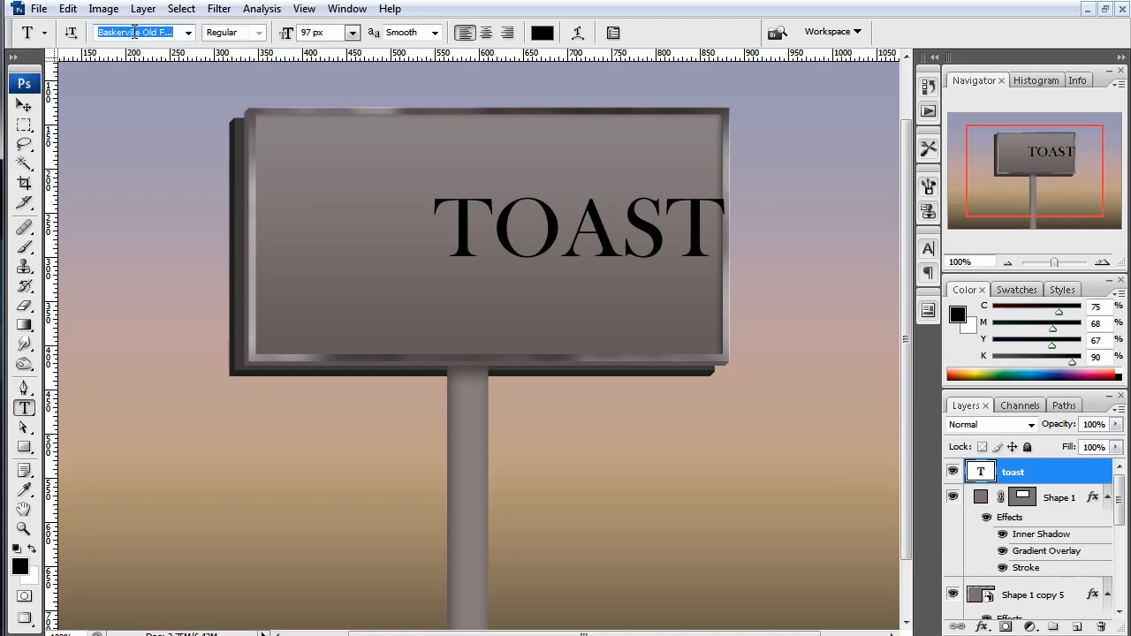
key("Down")
key("Down")
key("Down")
key("Down")
key("Down")
key("Down")
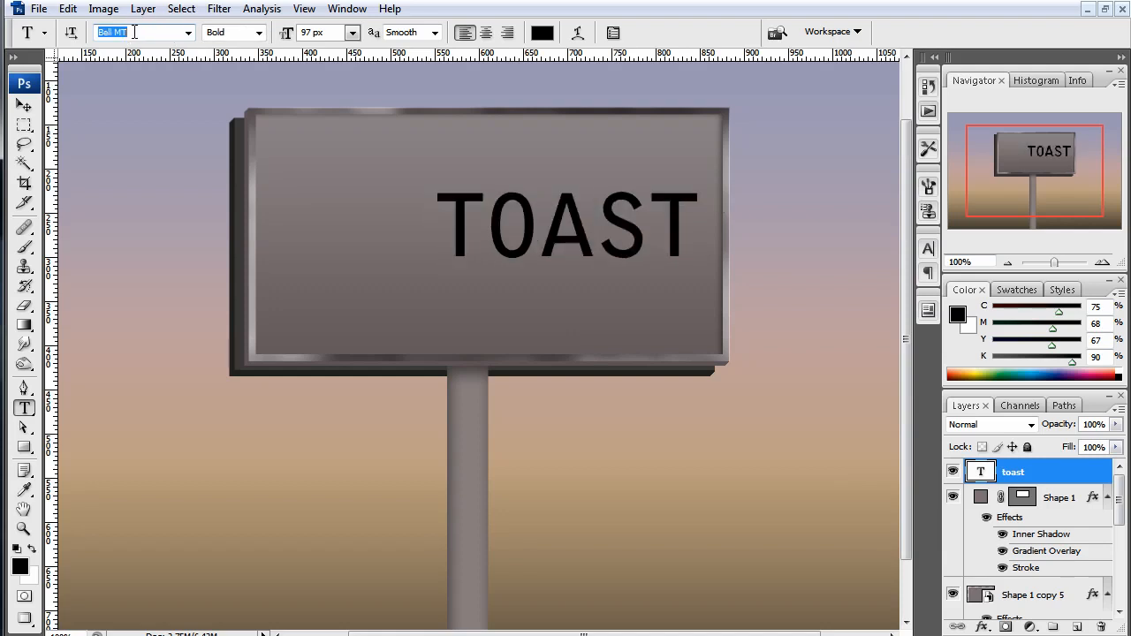
key("Down")
key("Down")
key("Down")
key("Down")
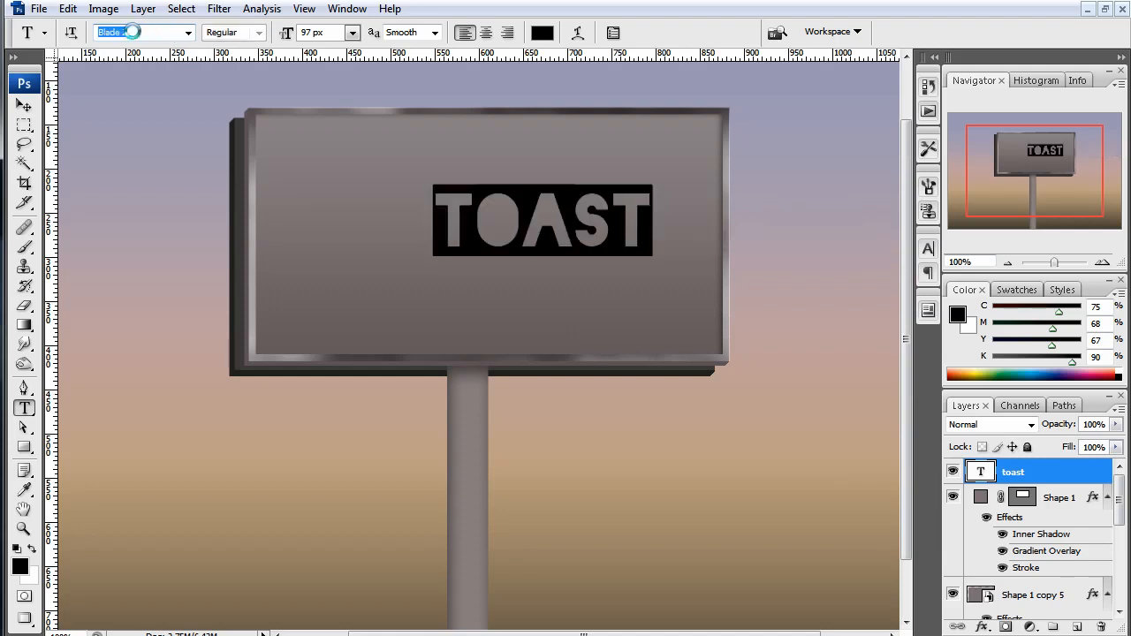
key("Down")
key("Down")
key("Down")
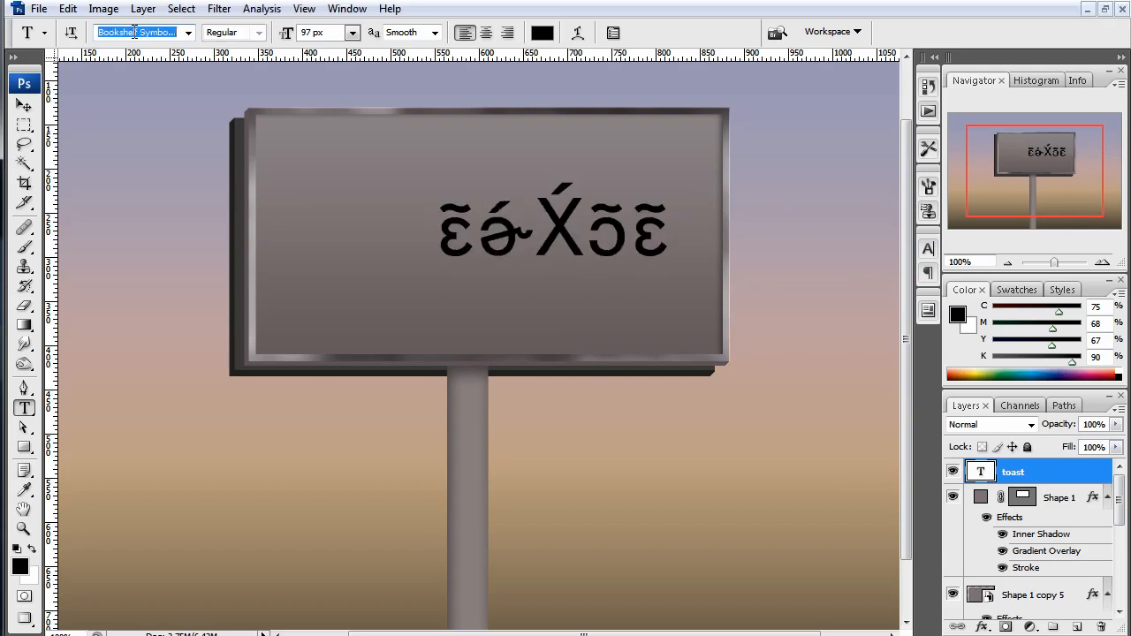
type("Verdana")
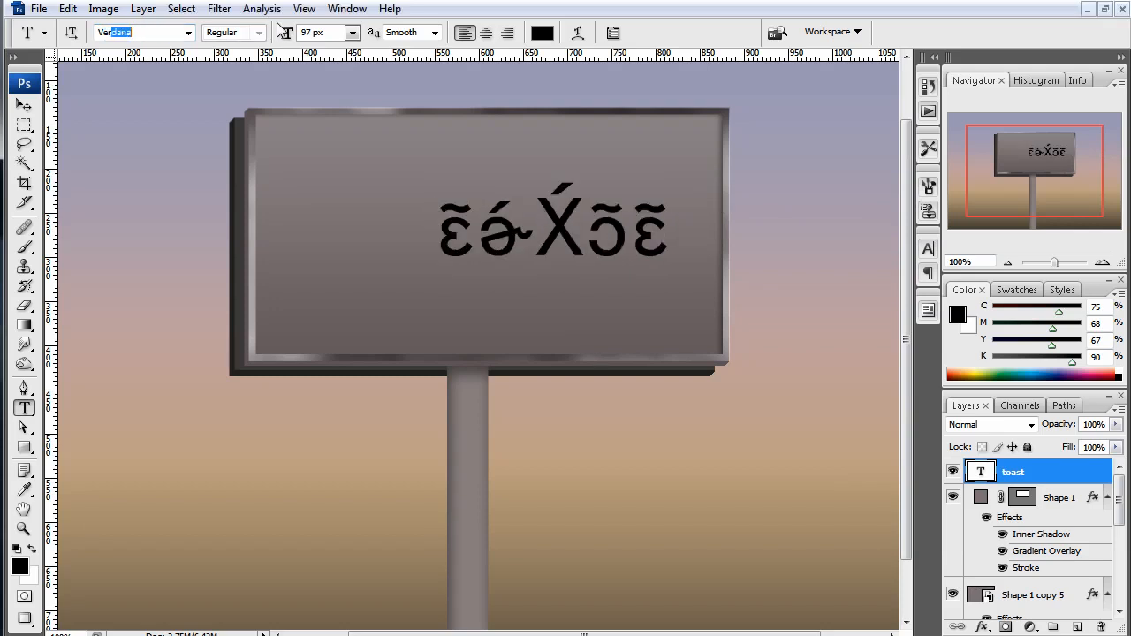
key("Return")
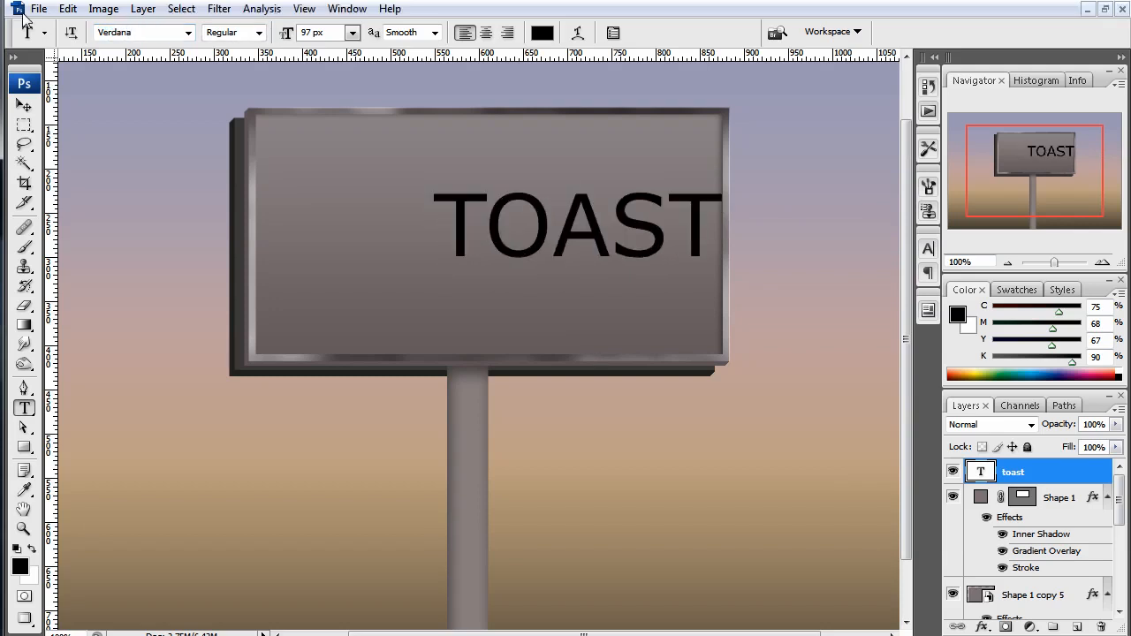
Turn off All Caps for the billboard text and apply Small Caps instead
left_click(24, 105)
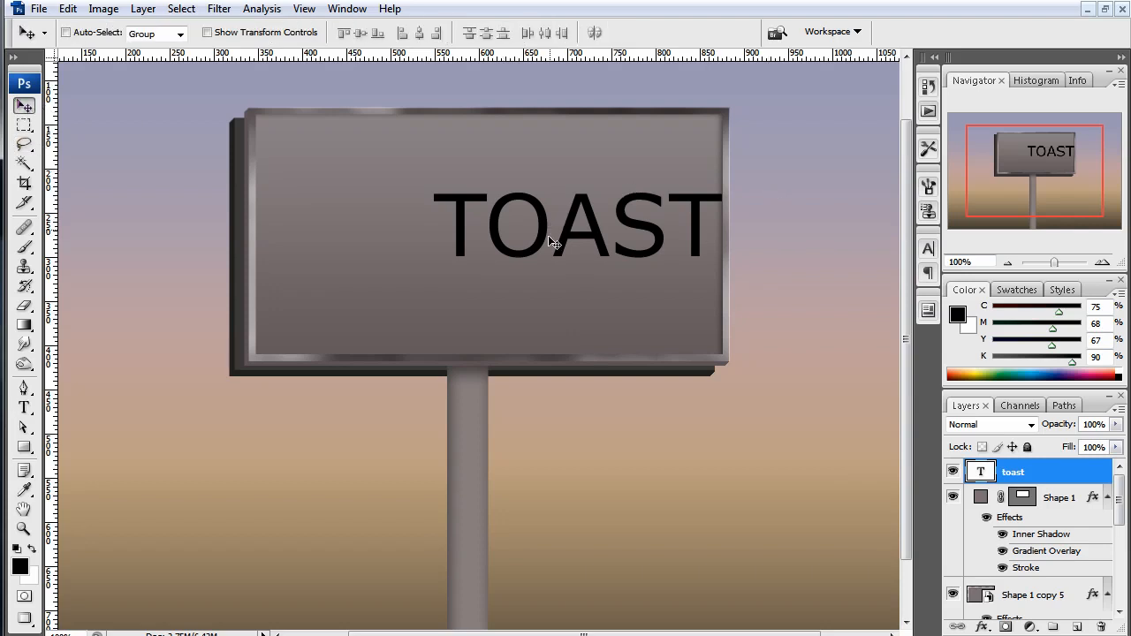
left_click(928, 250)
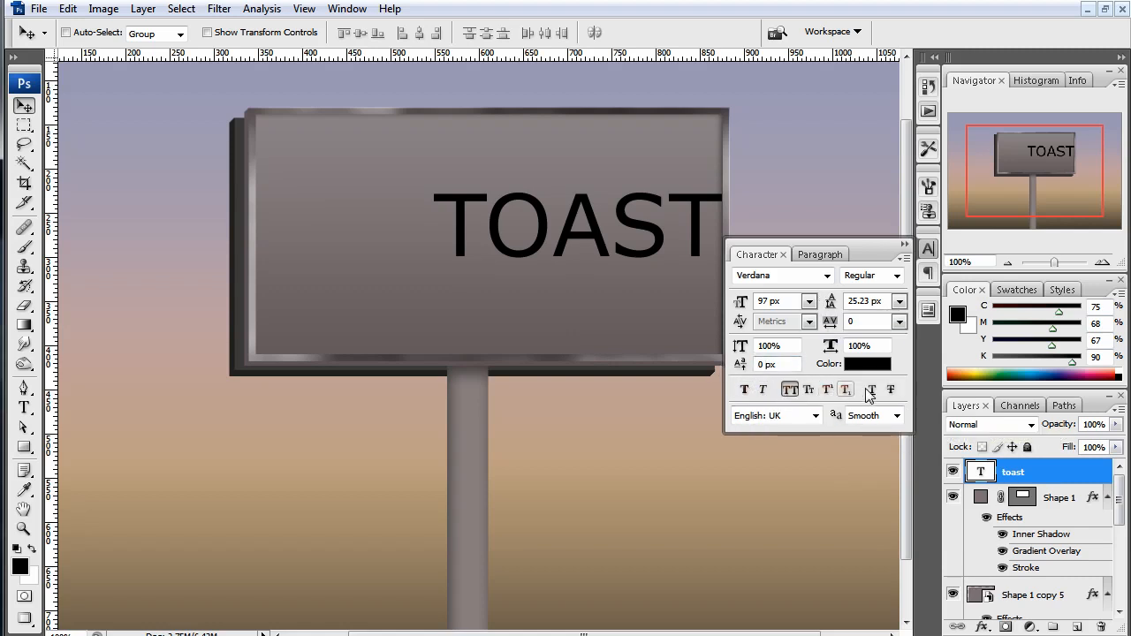
left_click(793, 393)
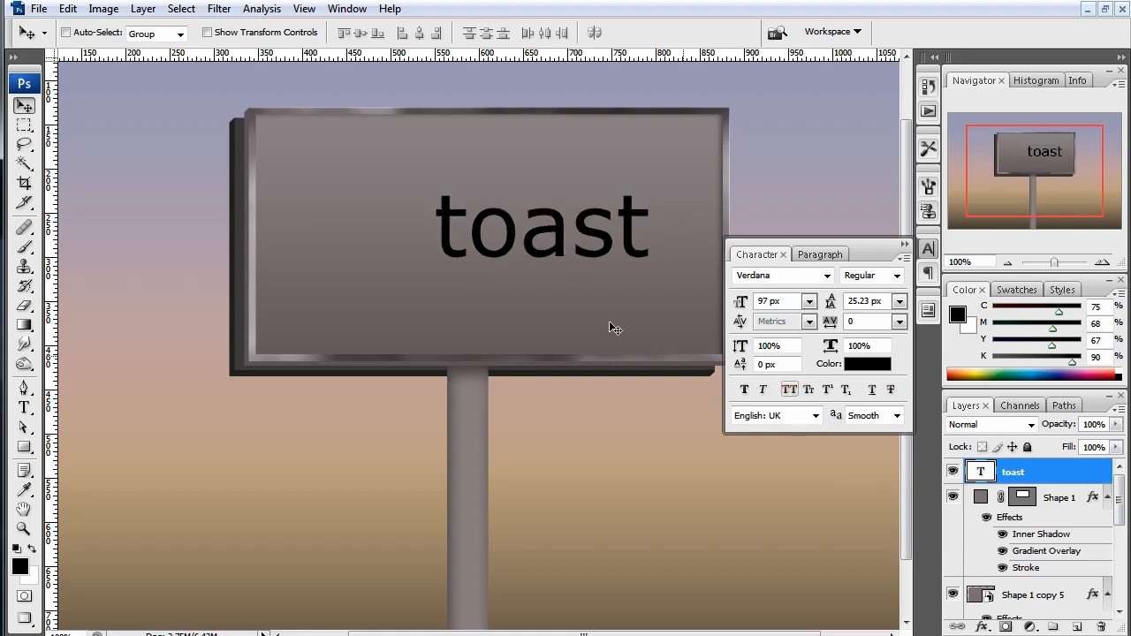
left_click(808, 390)
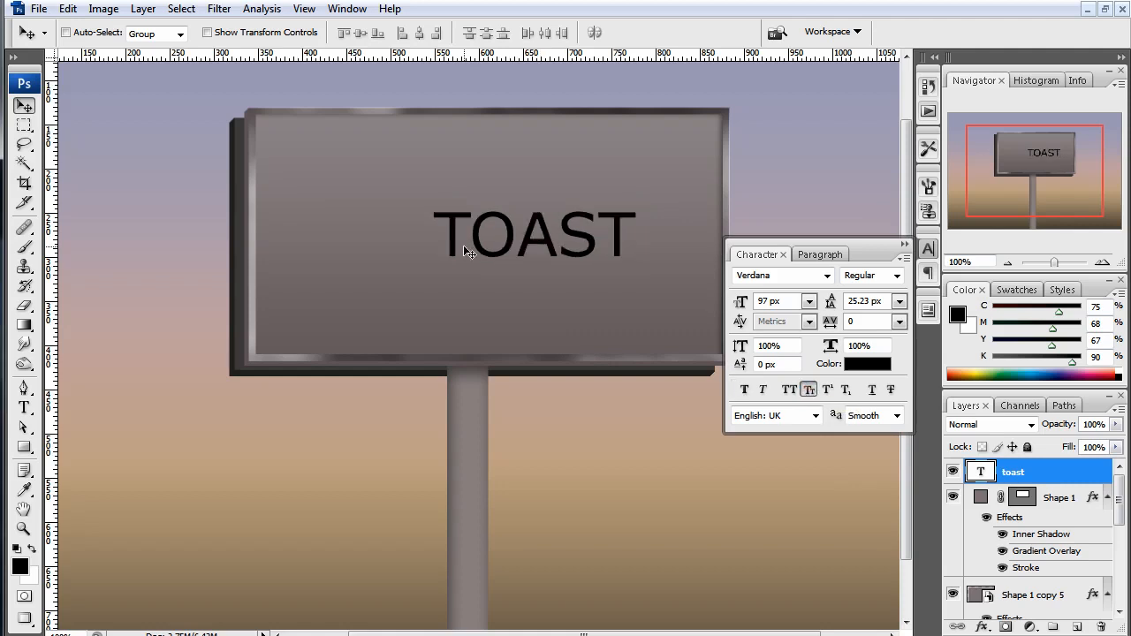
Replace the first letter of the billboard text with a capital T
key("t")
left_click_drag(469, 245, 417, 238)
type("T")
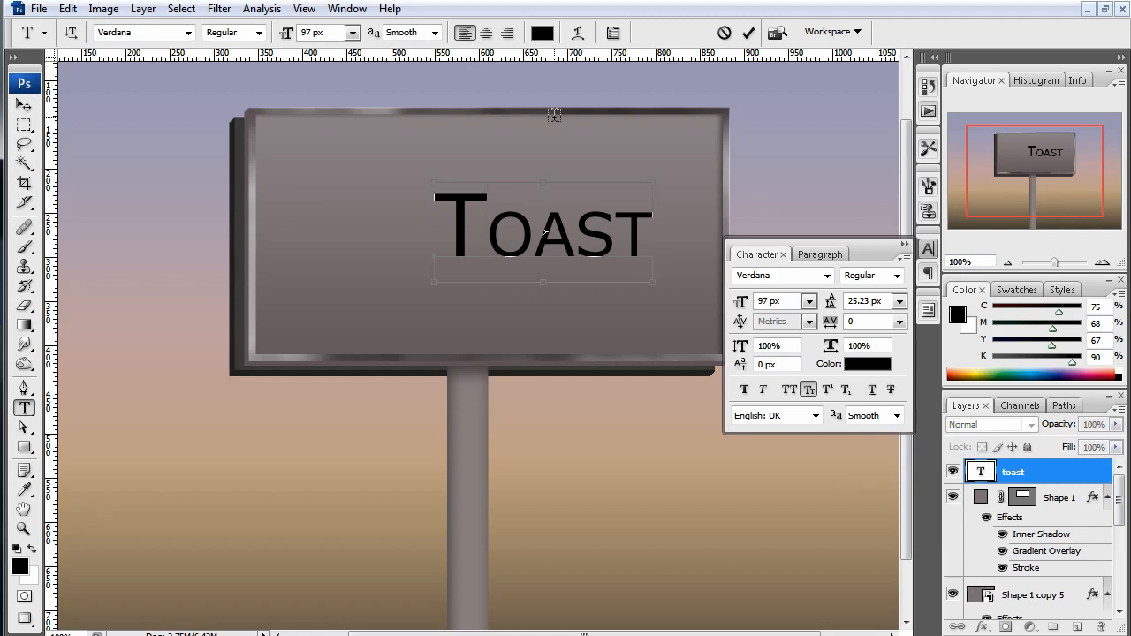
key("ctrl+Return")
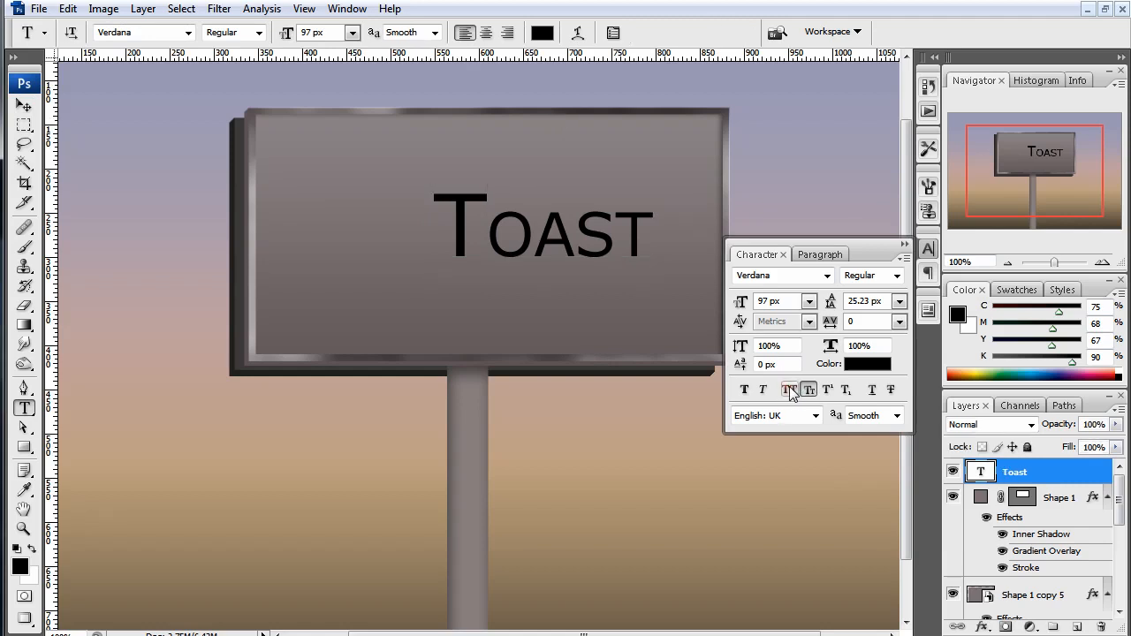
Set the billboard text to All Caps and move it left and slightly down within the panel
left_click(790, 391)
left_click(24, 106)
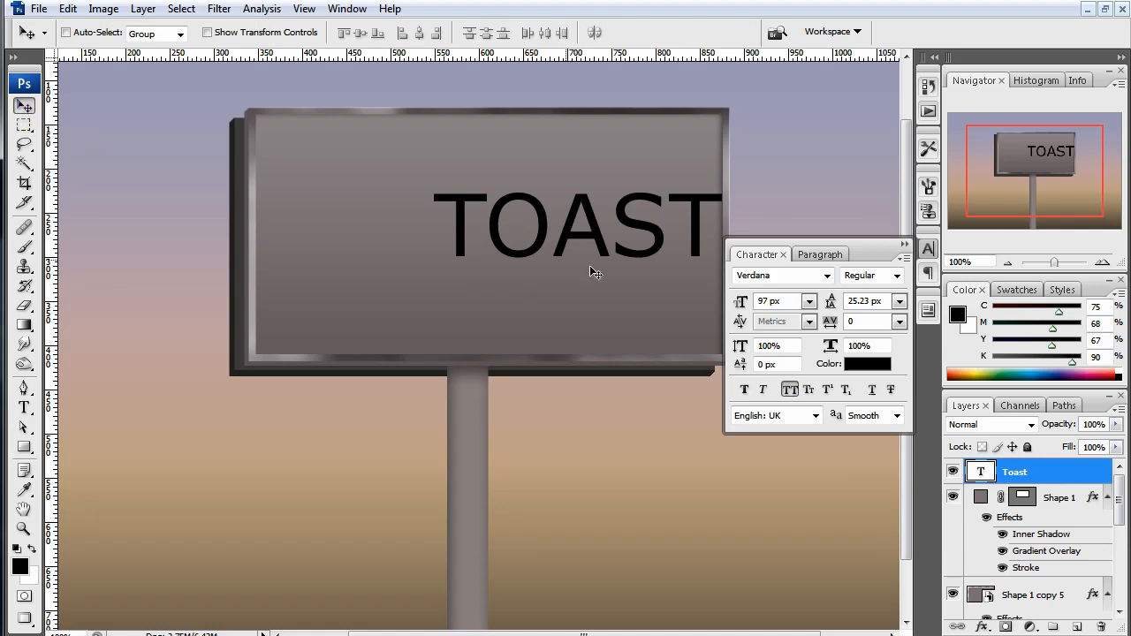
mouse_move(591, 270)
left_mouse_down()
mouse_move(601, 260)
mouse_move(596, 272)
mouse_move(589, 257)
mouse_move(599, 267)
left_mouse_up()
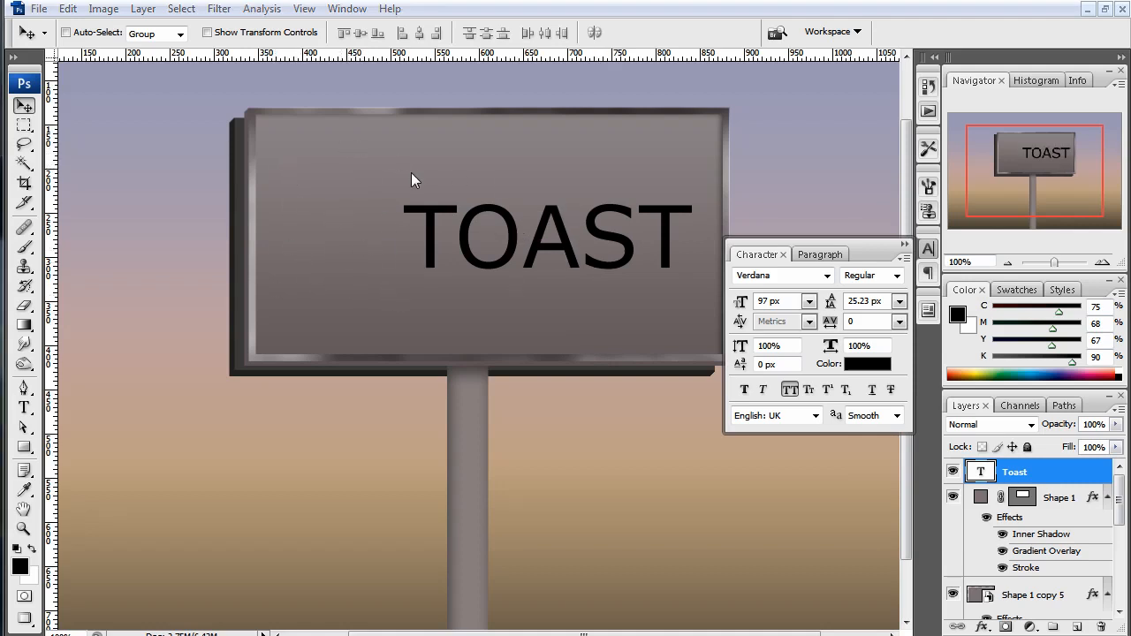
Draw a white rectangle shape over the inner face of the billboard panel, just inside its metallic frame
left_click(904, 243)
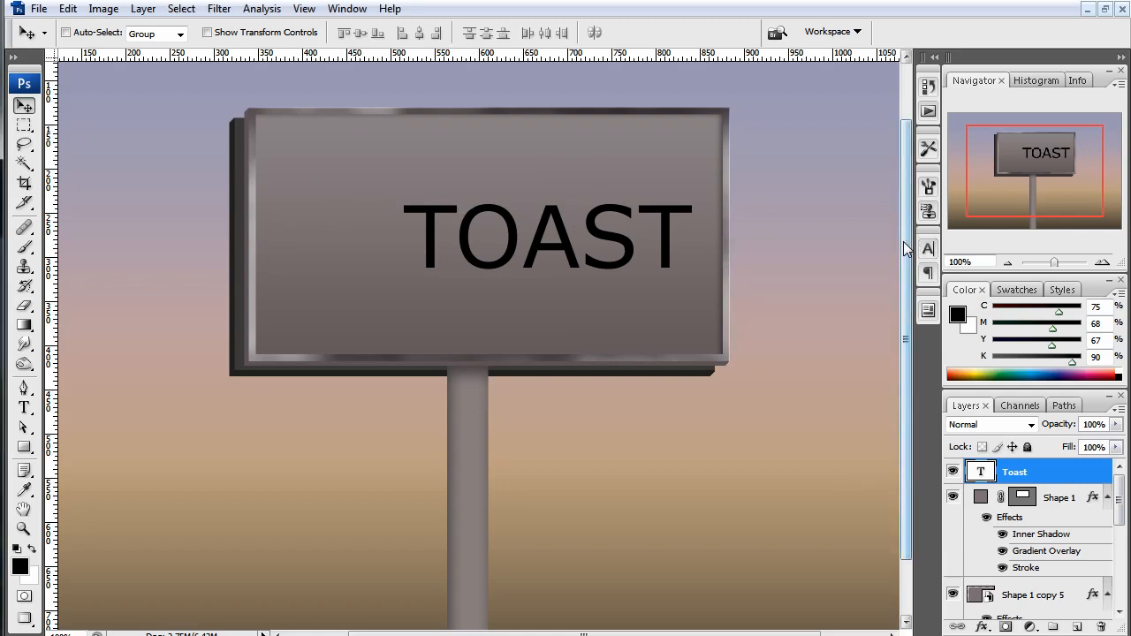
left_click(24, 447)
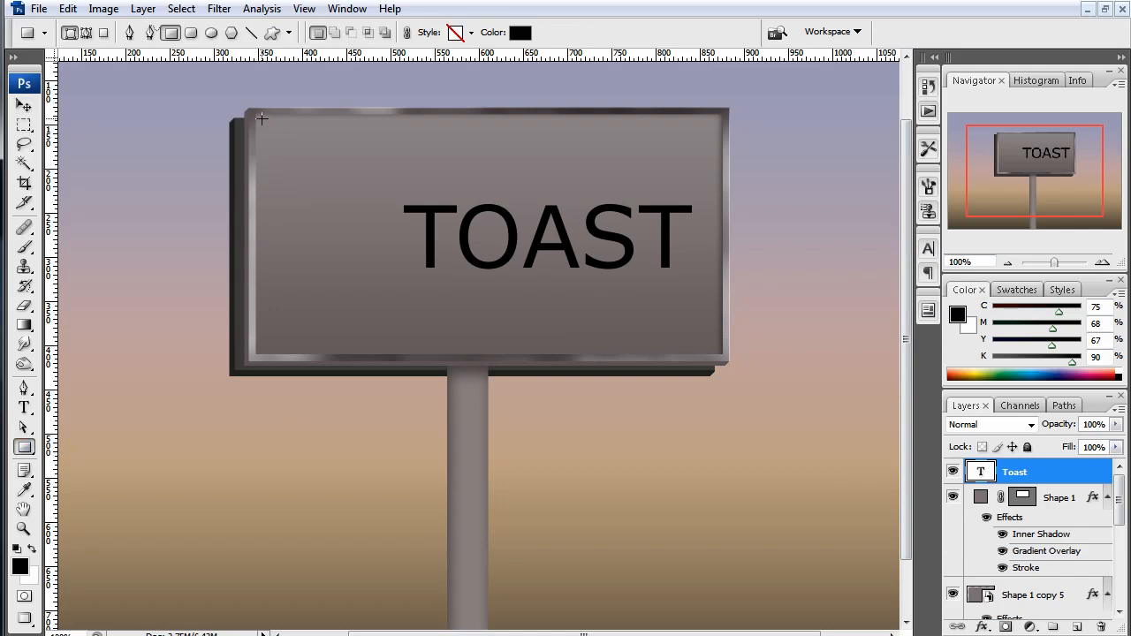
key("x")
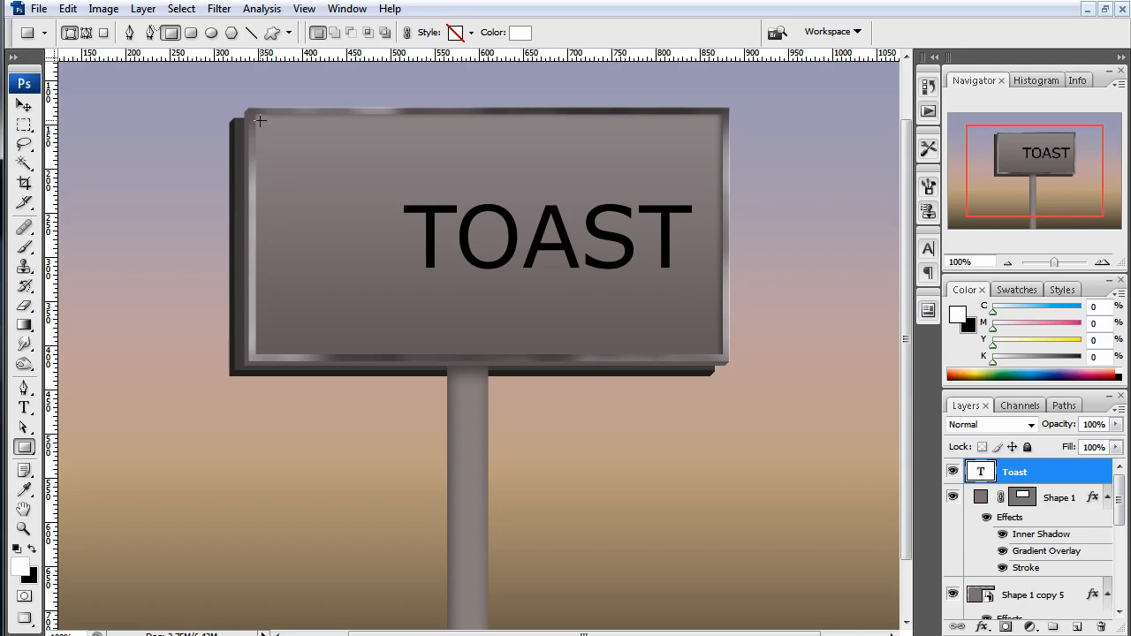
left_click_drag(260, 120, 717, 352)
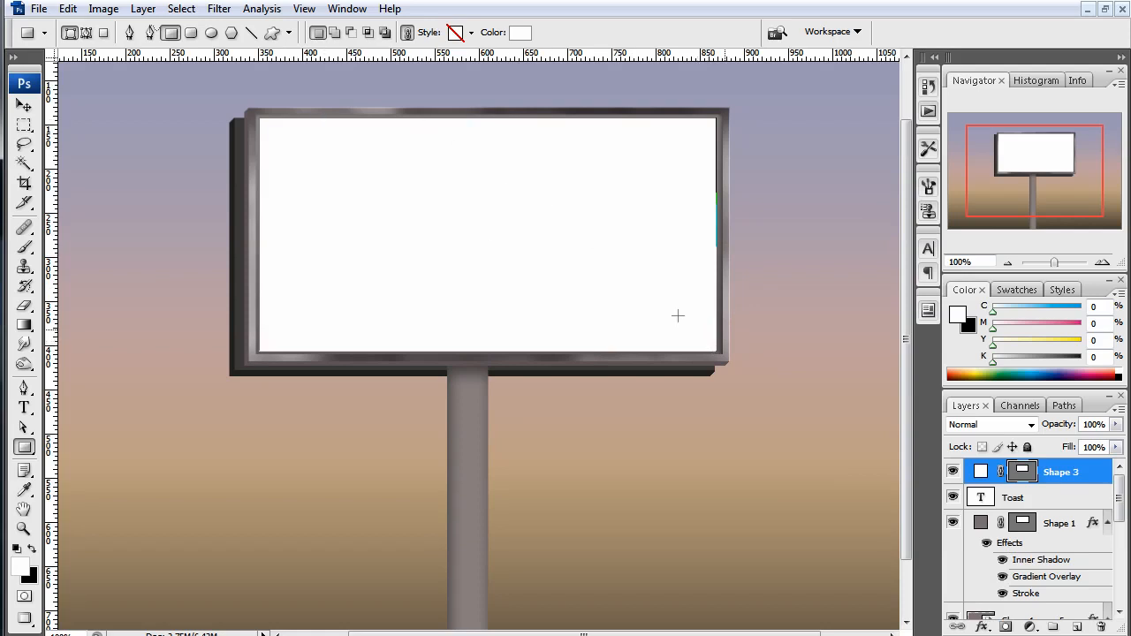
Place the white rectangle's layer below the Toast text layer and clip it to Shape 1
left_click_drag(1047, 474, 1048, 505)
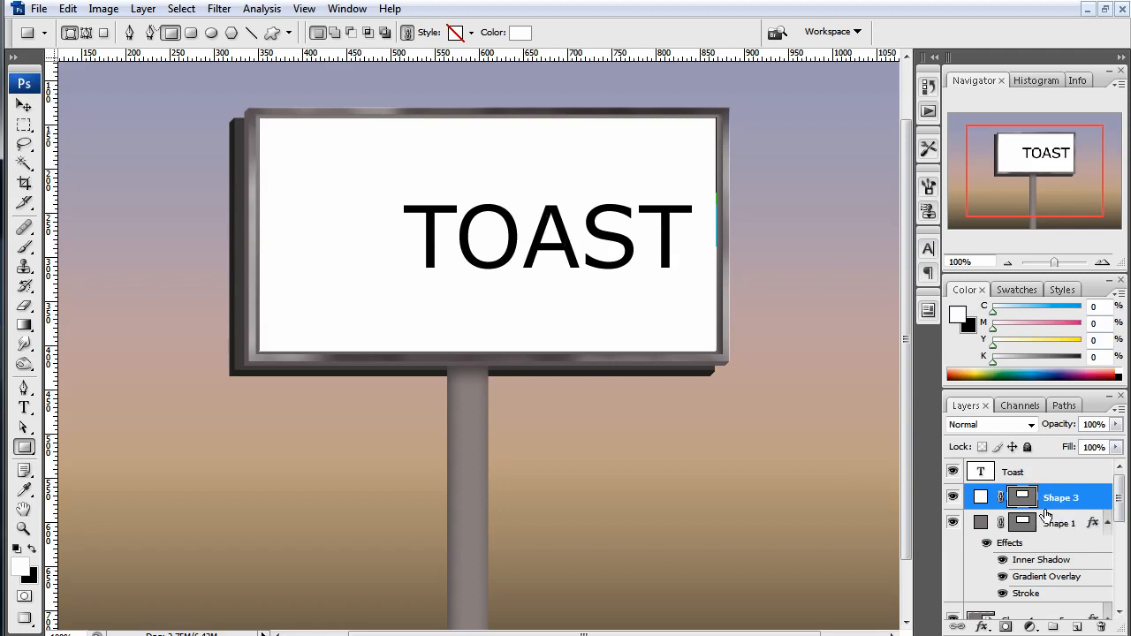
key("alt")
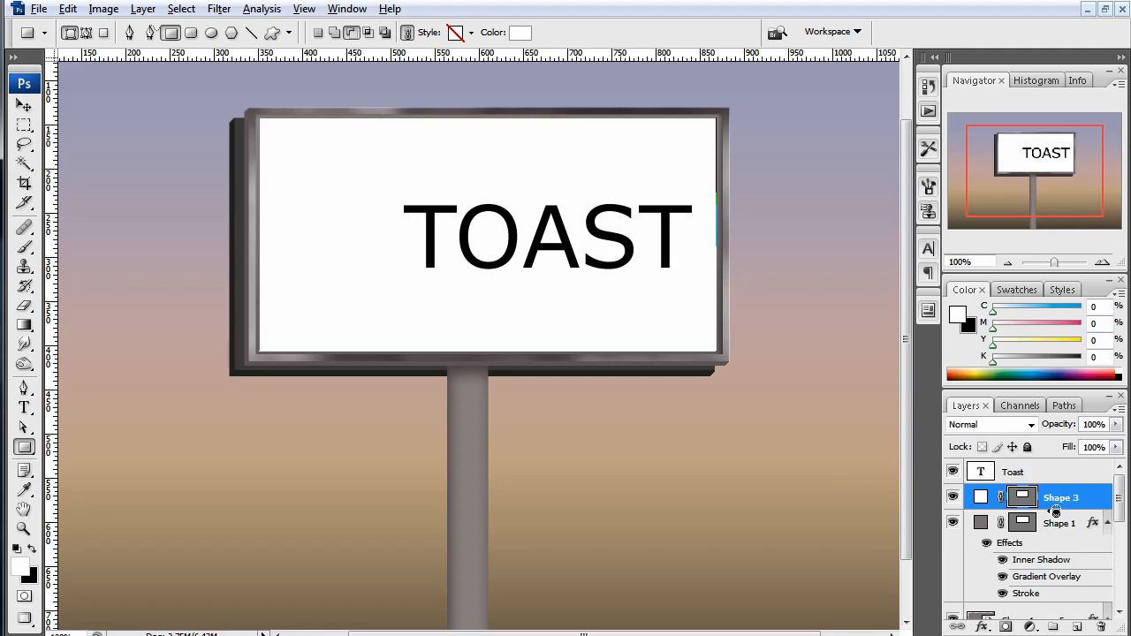
left_click(1055, 513, "alt")
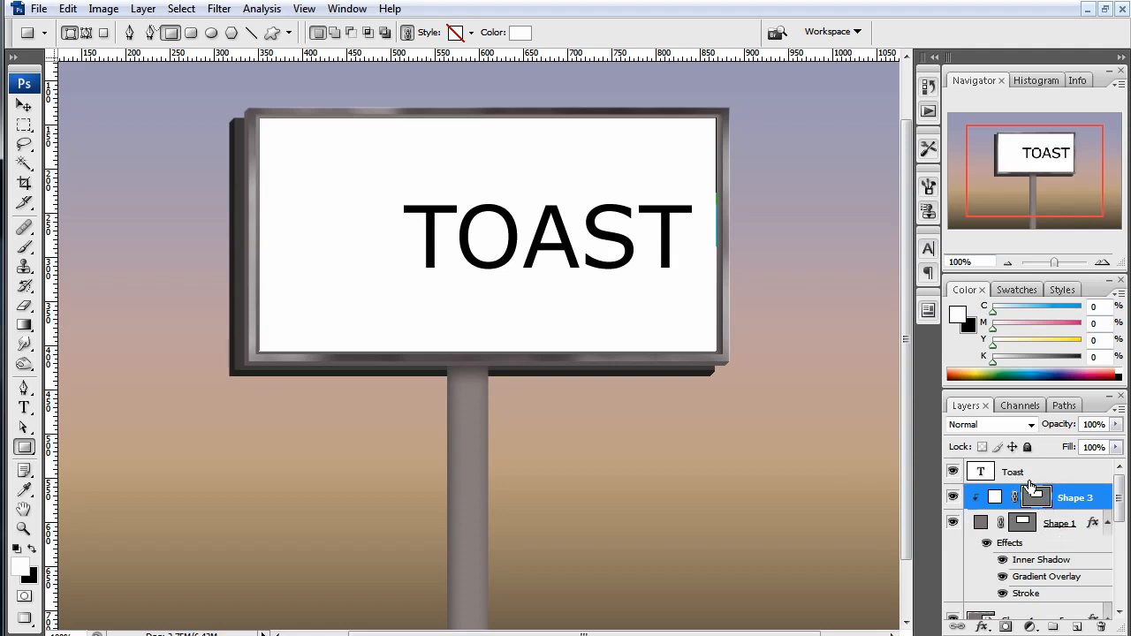
Stretch the clipped white rectangle to about 128% width and 125.8% height, extending beyond the billboard
key("ctrl+t")
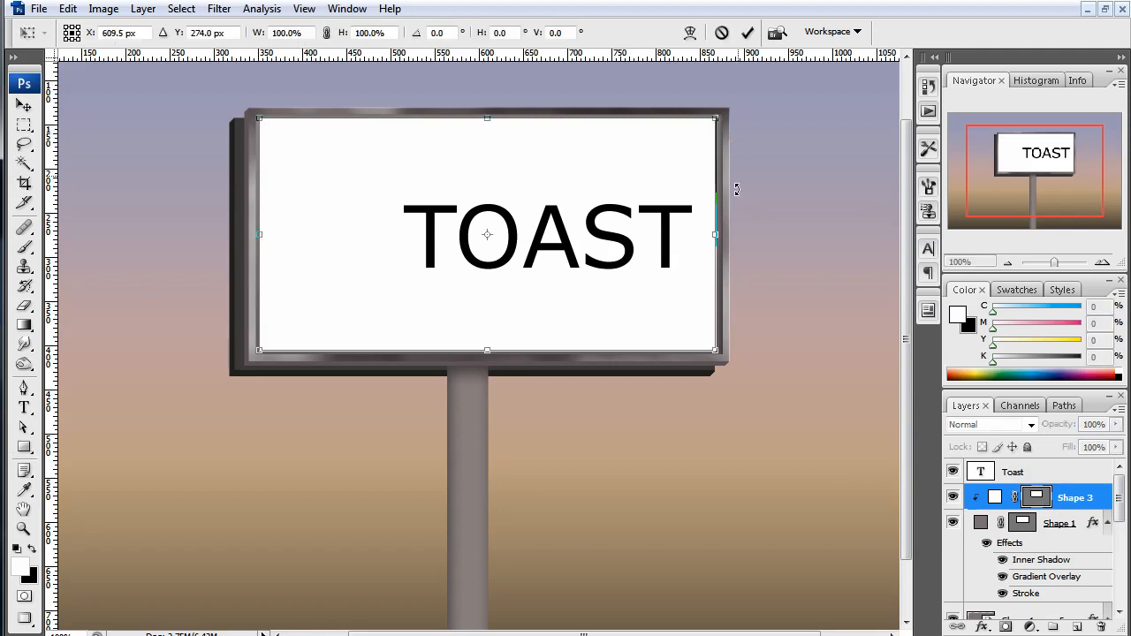
left_click_drag(723, 236, 820, 237)
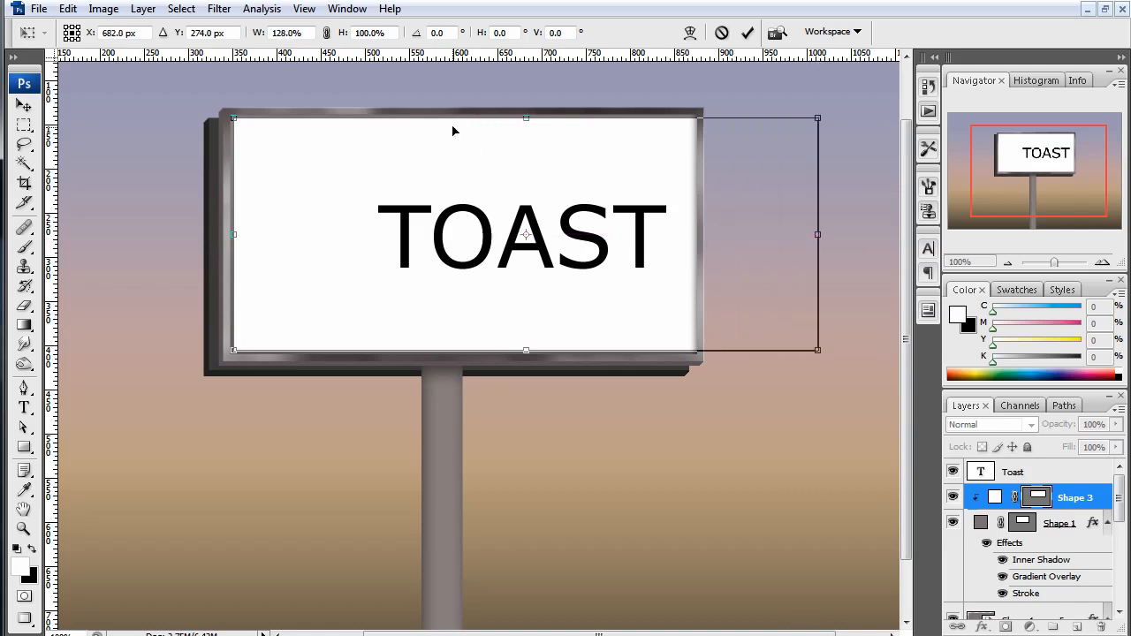
left_click_drag(526, 350, 526, 410)
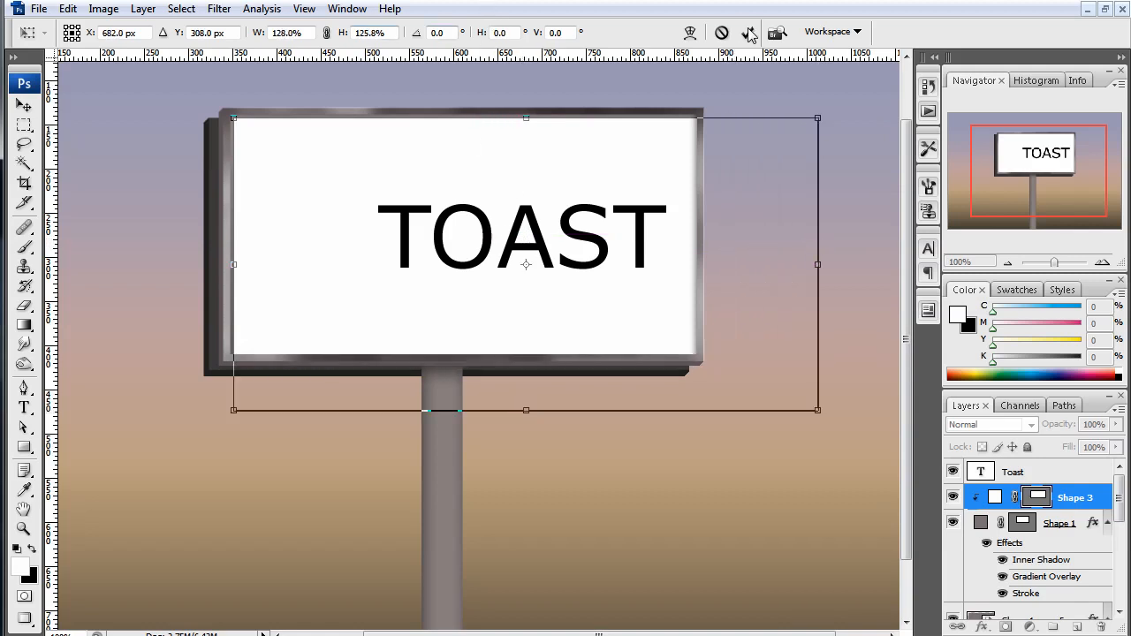
left_click(750, 33)
Try enlarging Shape 1, cancel that transform, and undo the white rectangle's resize
left_click(1061, 524)
key("ctrl+t")
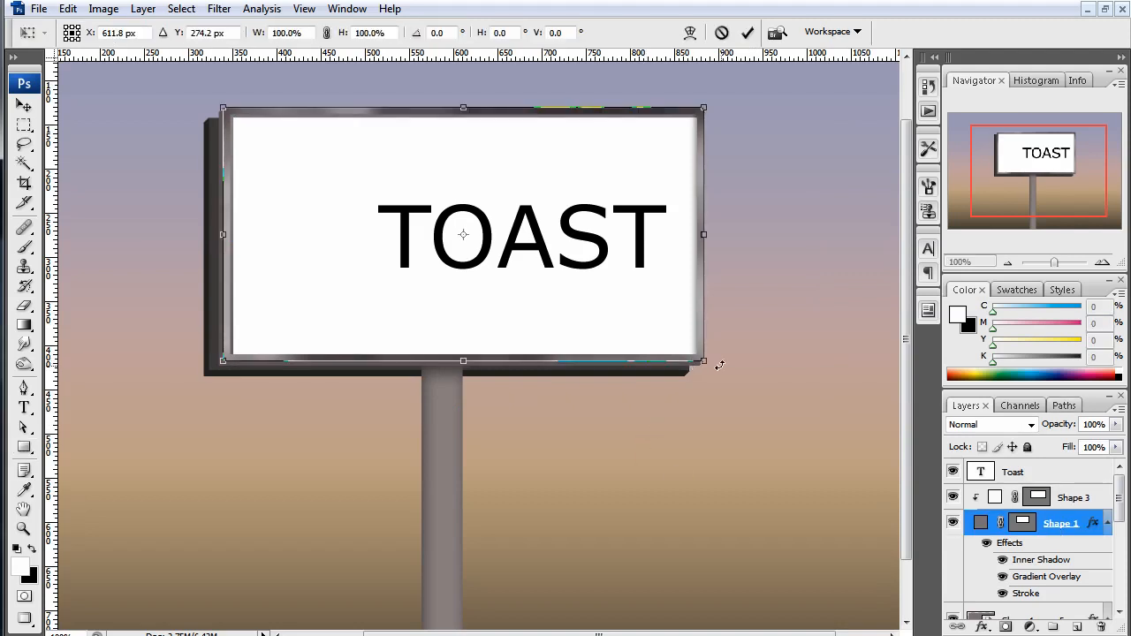
left_click_drag(707, 366, 758, 392)
left_click(722, 32)
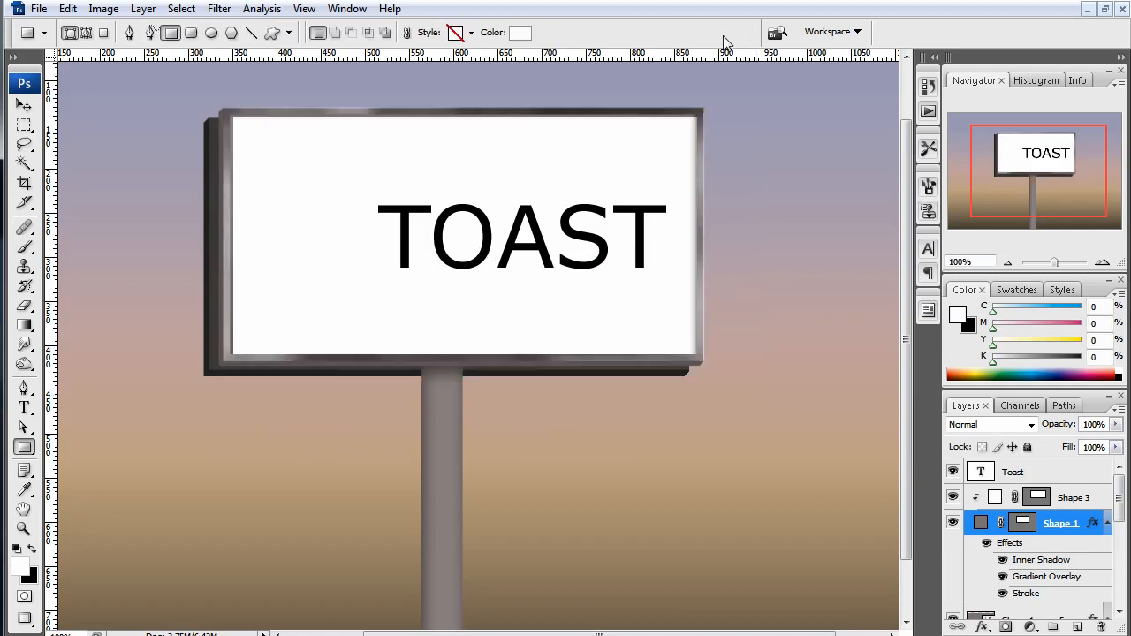
key("alt+bracketright")
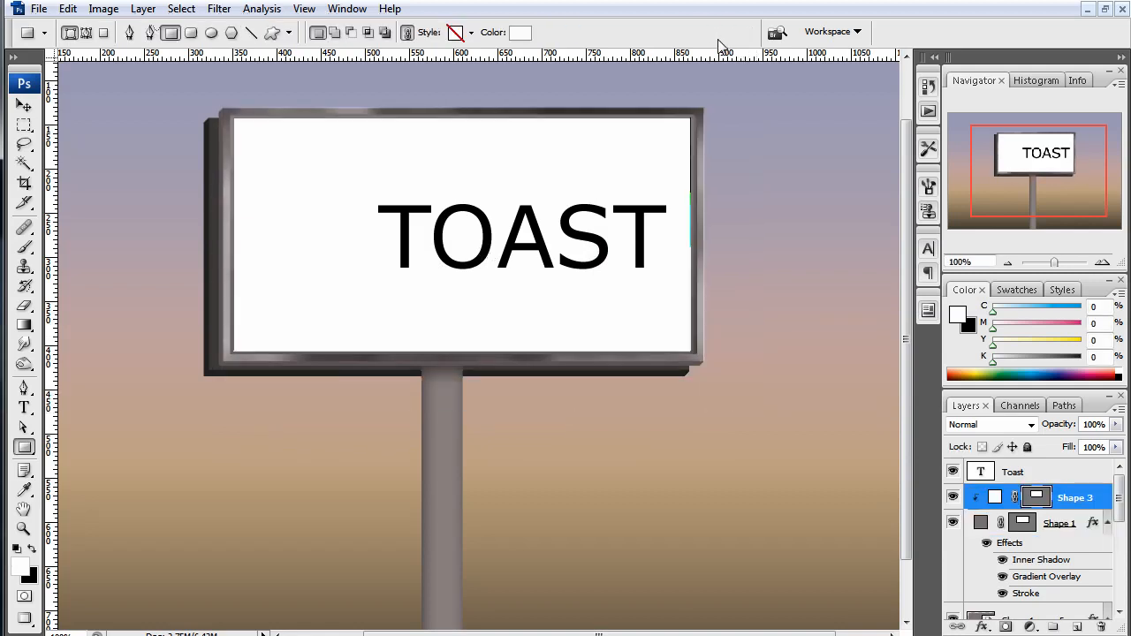
Set the blend mode of the clipped white rectangle, Shape 3, to Soft Light
left_click_drag(1039, 172, 1030, 164)
left_click(996, 424)
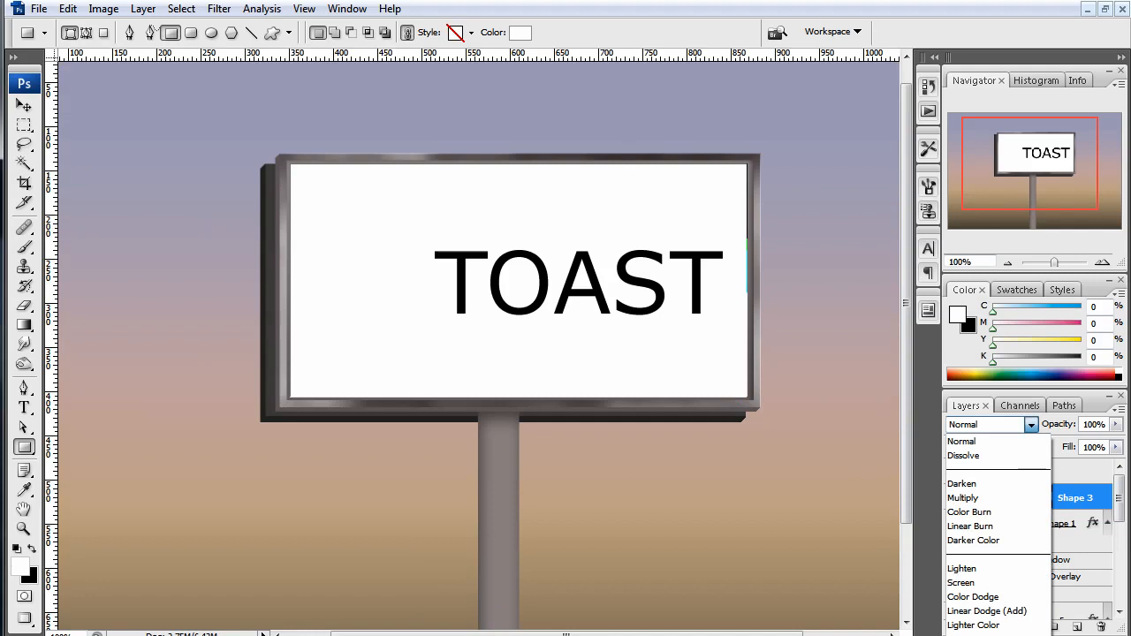
left_click(973, 635)
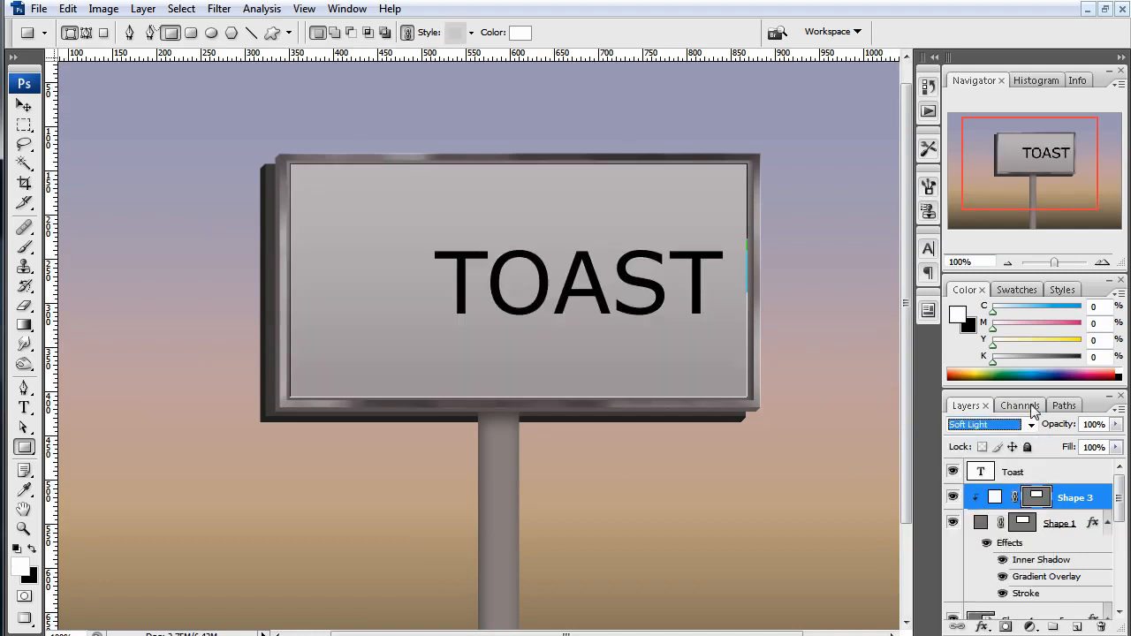
Change the fill colour of Shape 3 to mid grey 9b9b9b and keep that layer selected
double_click(995, 497)
mouse_move(649, 427)
left_mouse_down()
mouse_move(497, 420)
mouse_move(525, 409)
mouse_move(495, 427)
left_mouse_up()
left_click_drag(503, 427, 500, 409)
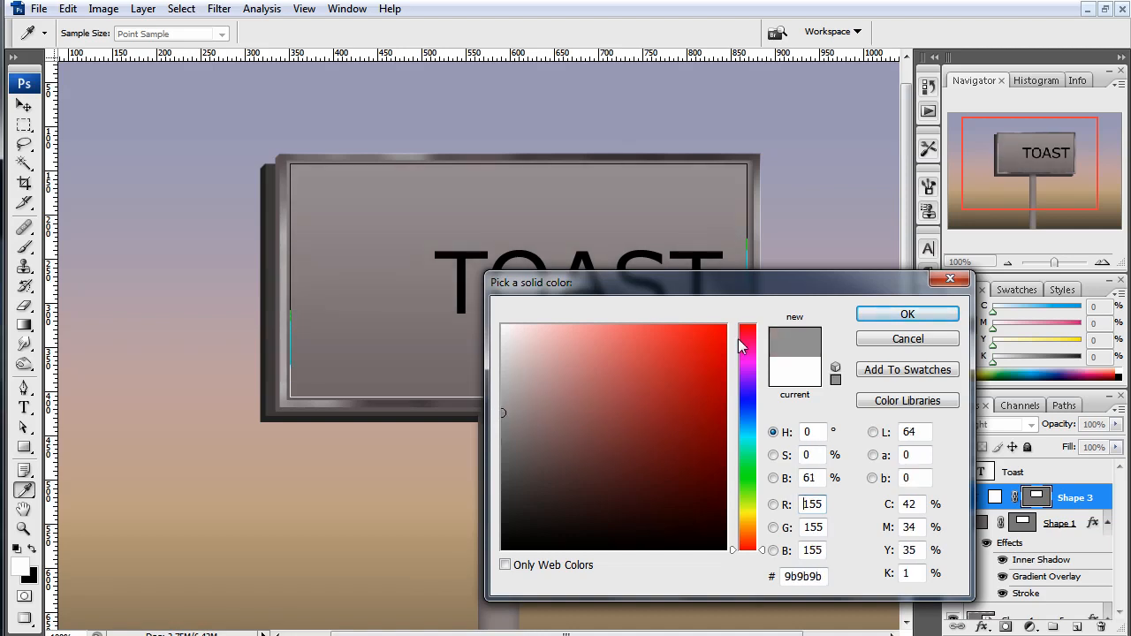
left_click(908, 314)
left_click(1061, 529)
left_click(1064, 500)
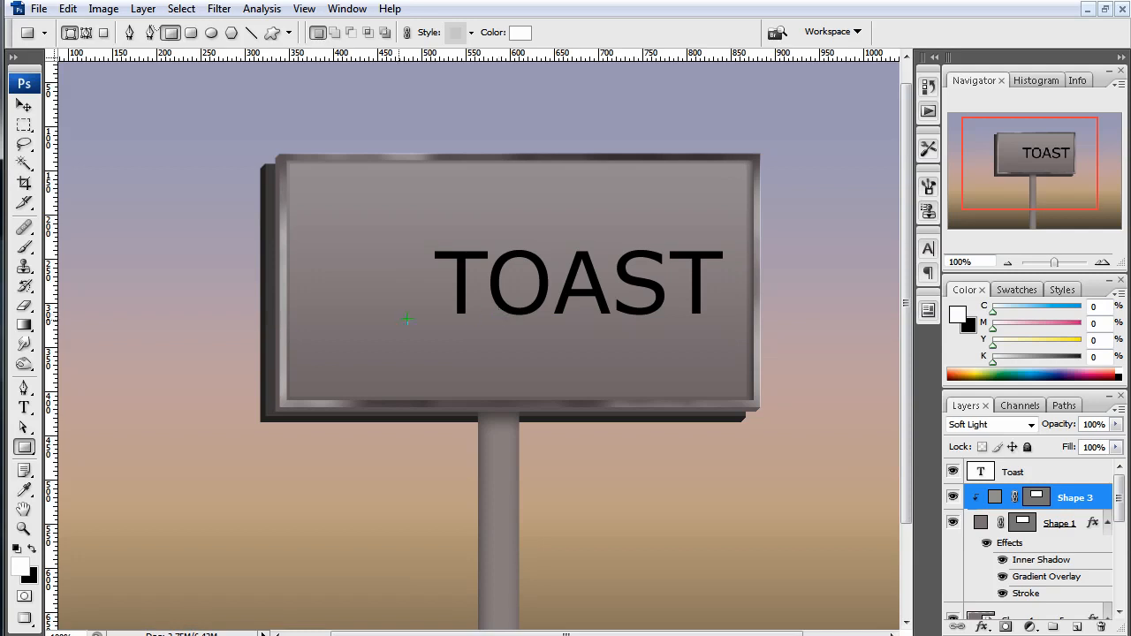
Draw a white rounded rectangle with a 50 px corner radius and no layer style across the middle of the billboard
left_click(30, 449)
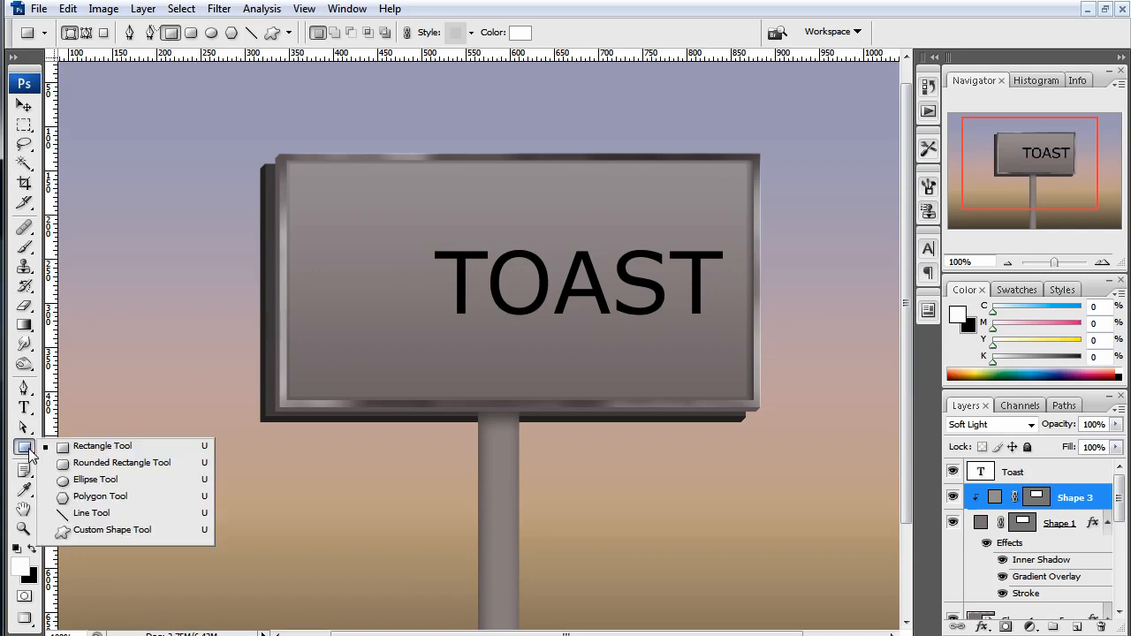
left_click(80, 466)
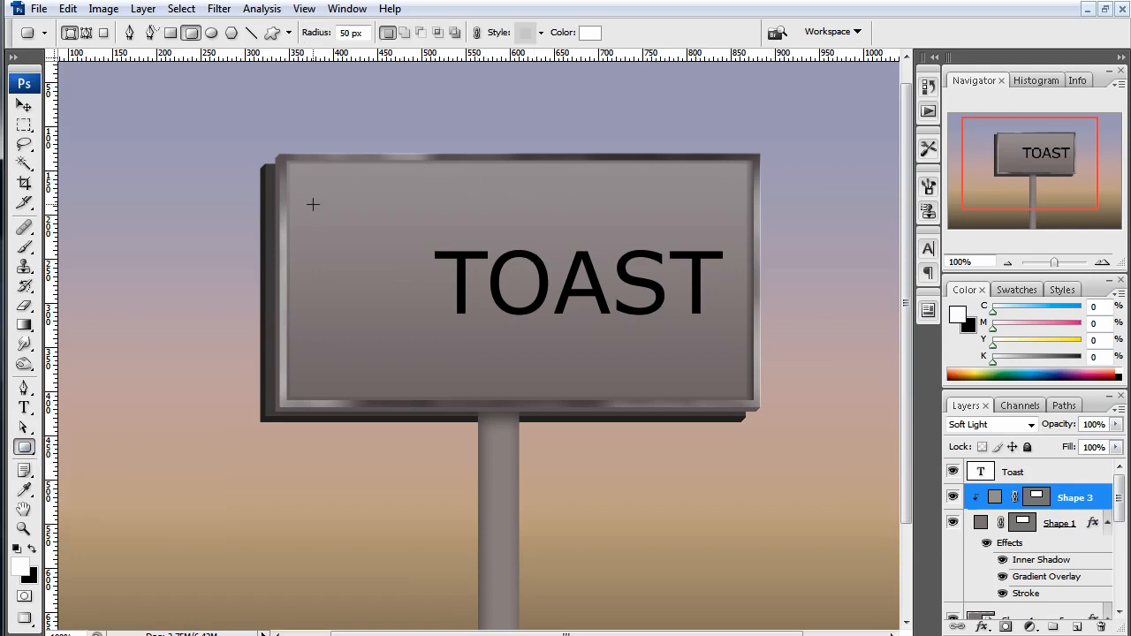
left_click_drag(311, 197, 412, 247)
left_click(542, 34)
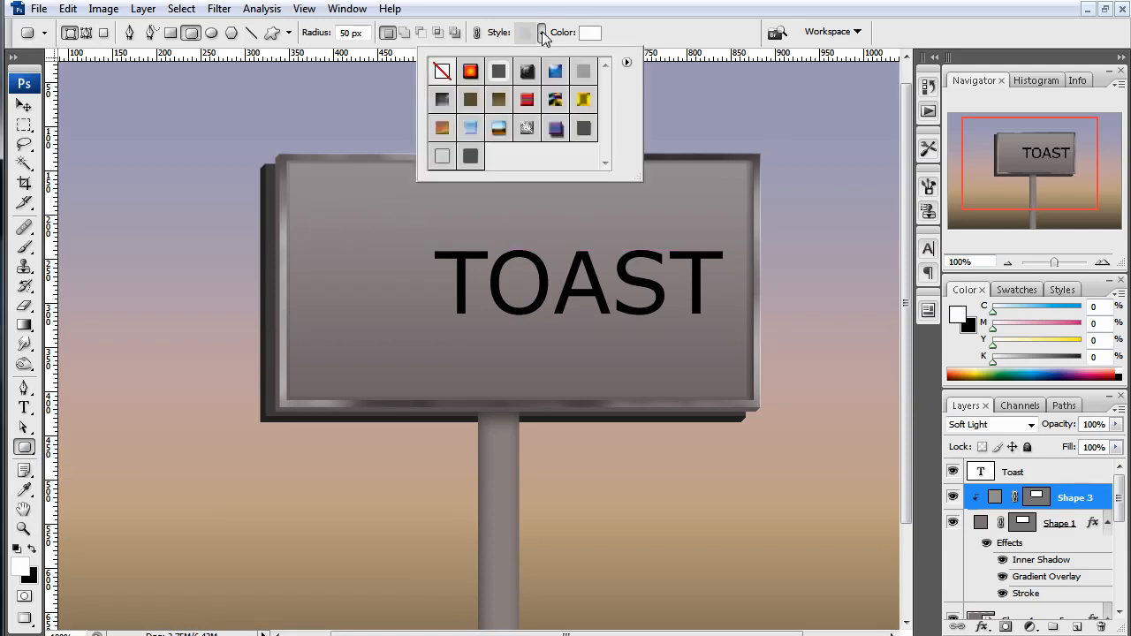
left_click(440, 71)
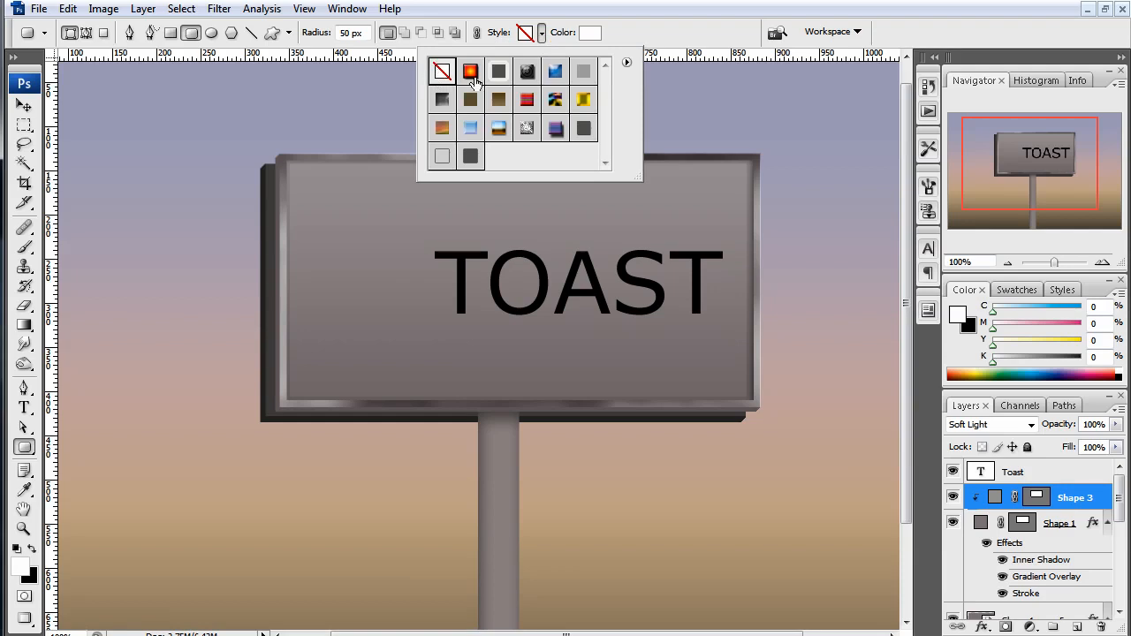
left_click(373, 38)
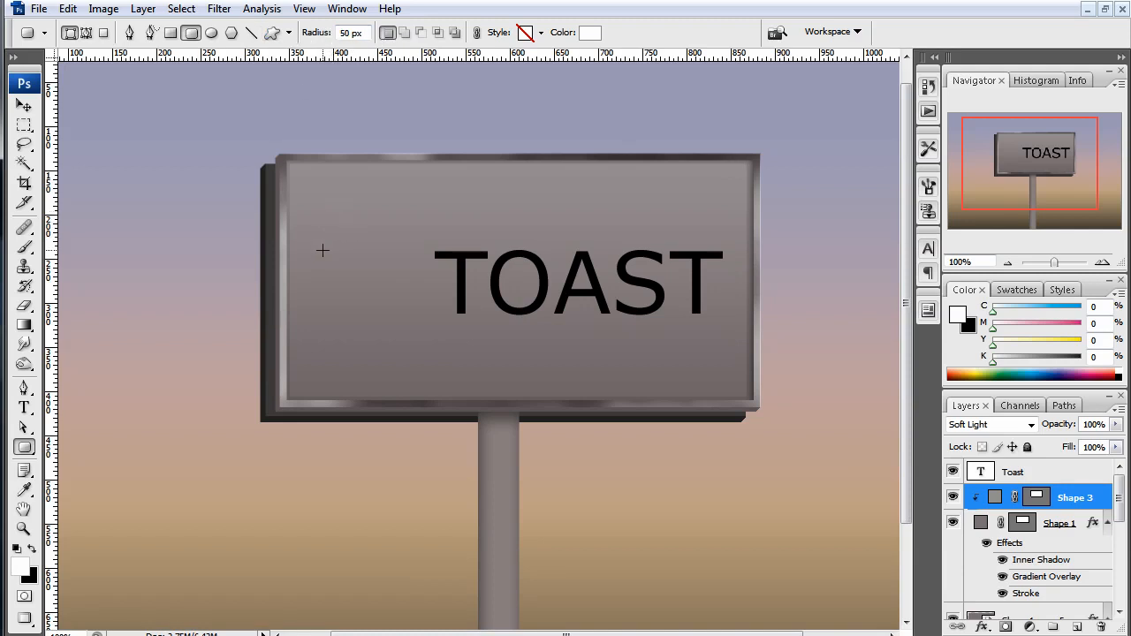
left_click_drag(308, 220, 741, 345)
Nudge the rounded rectangle two pixels to the left and keep its layer selected
key("v")
key("Left")
key("Left")
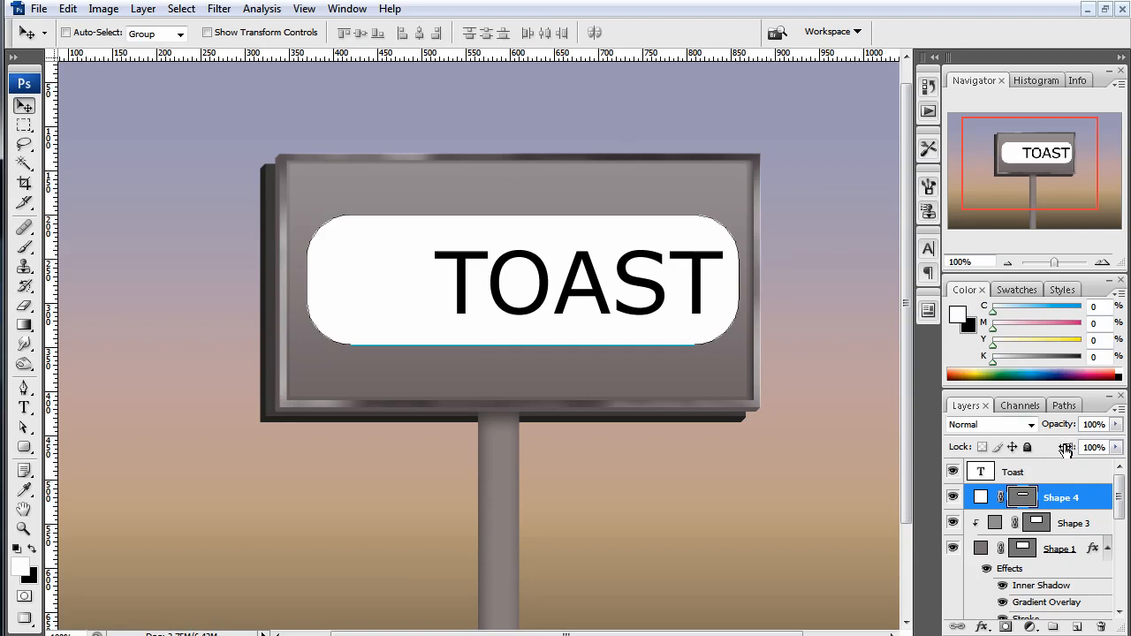
left_click(1070, 523)
left_click(1070, 503)
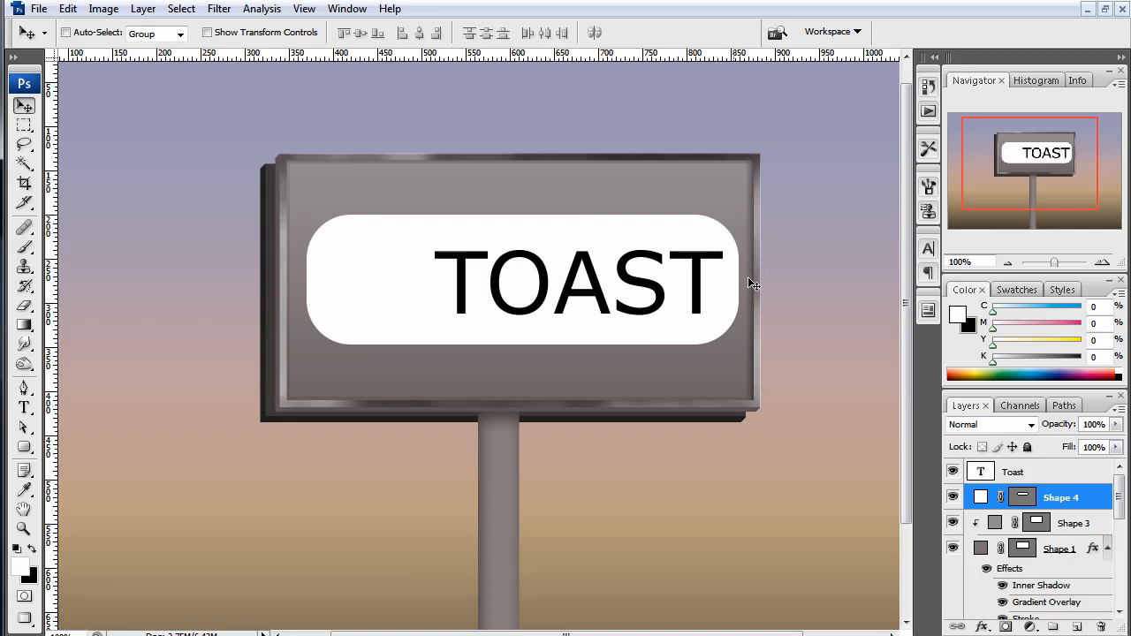
Reduce the rounded rectangle's fill opacity to 0% and clip its layer to the billboard shape
left_click_drag(1072, 451, 942, 449)
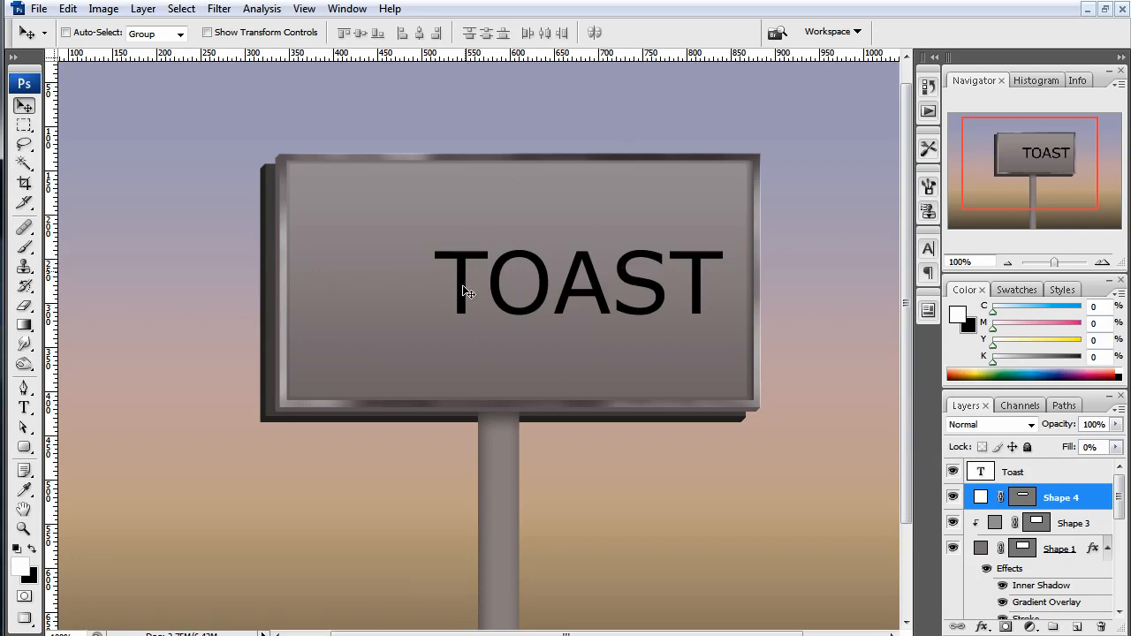
left_click(1060, 511, "alt")
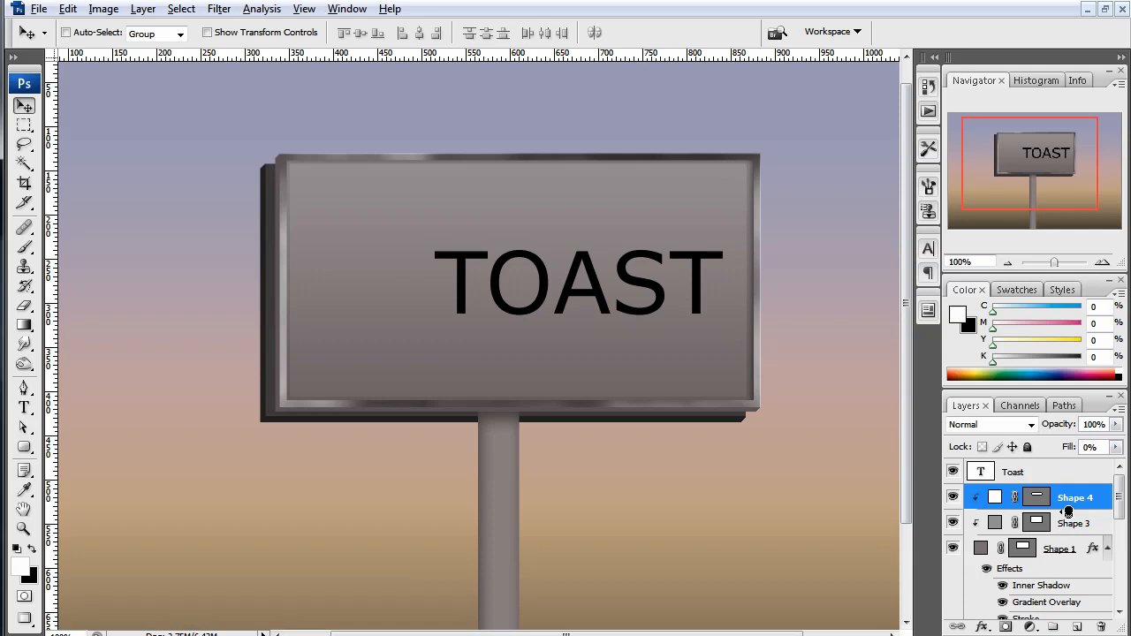
Enable a Stroke layer effect on the rounded rectangle, Shape 4
right_click(1068, 498)
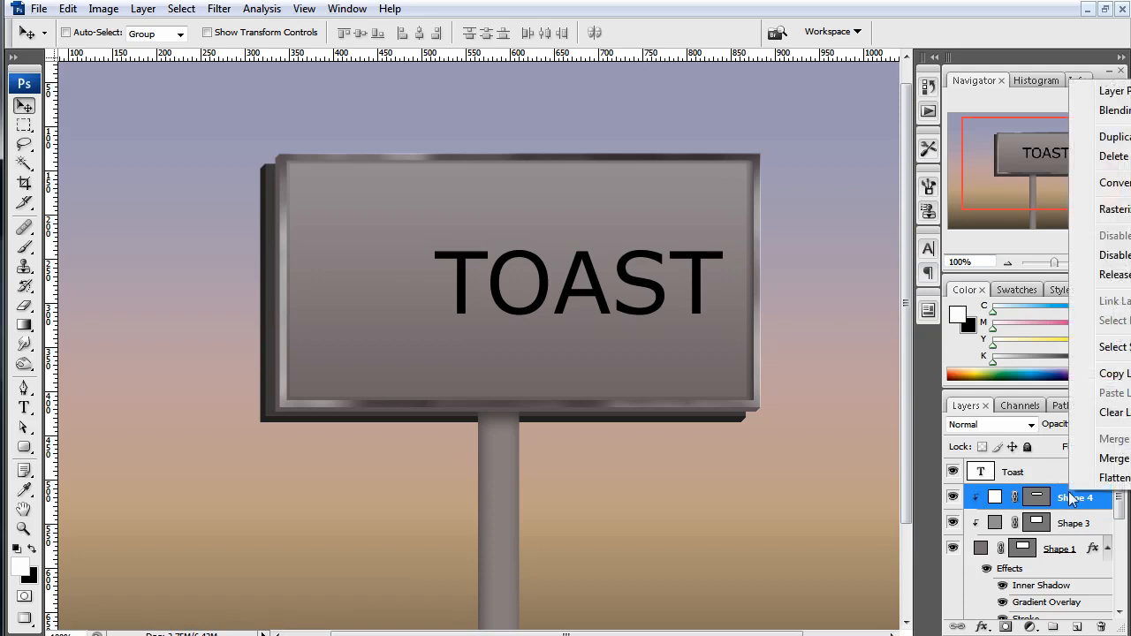
left_click(1126, 115)
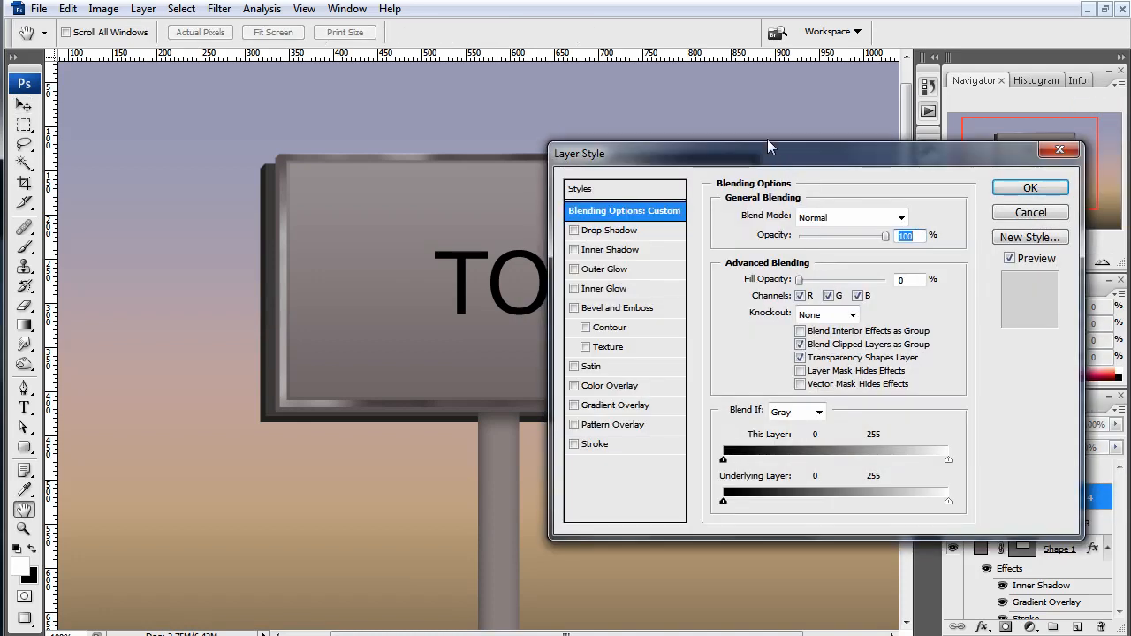
left_click(564, 453)
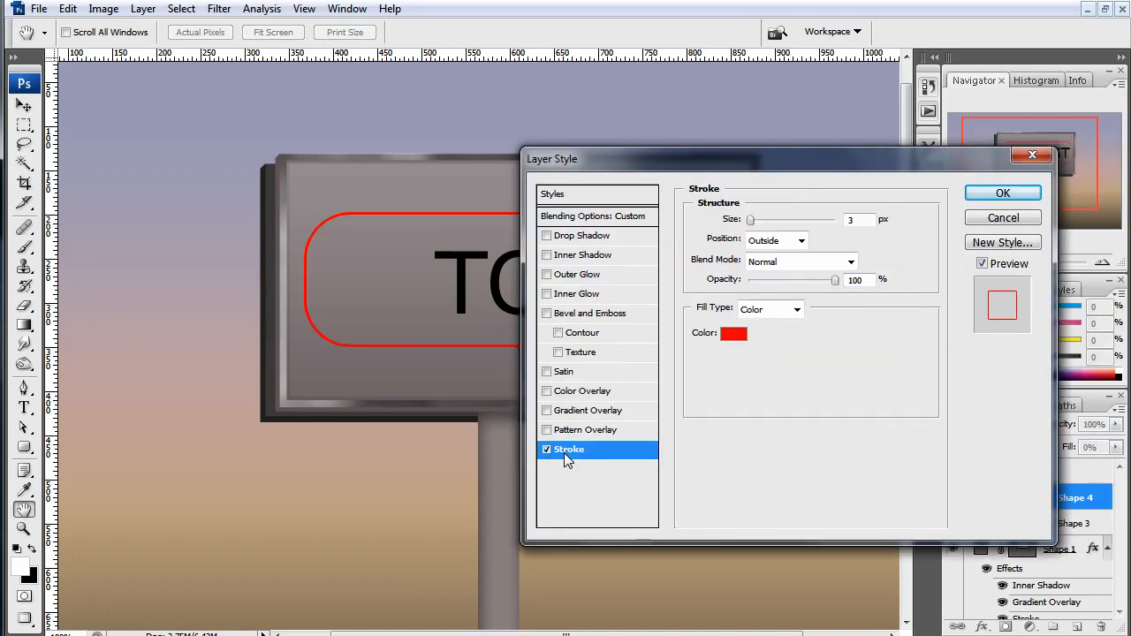
mouse_move(706, 167)
left_mouse_down()
mouse_move(462, 182)
mouse_move(676, 201)
left_mouse_up()
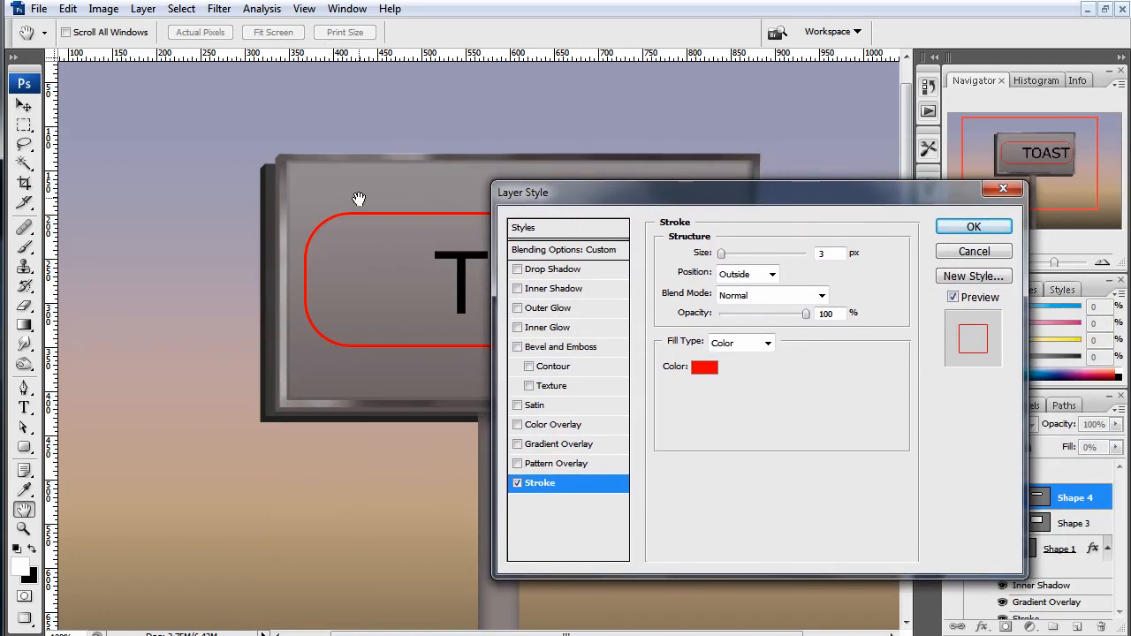
Set the rounded rectangle's stroke colour to muted dark red 8c4e4e and uncover the billboard for previewing
left_click(704, 367)
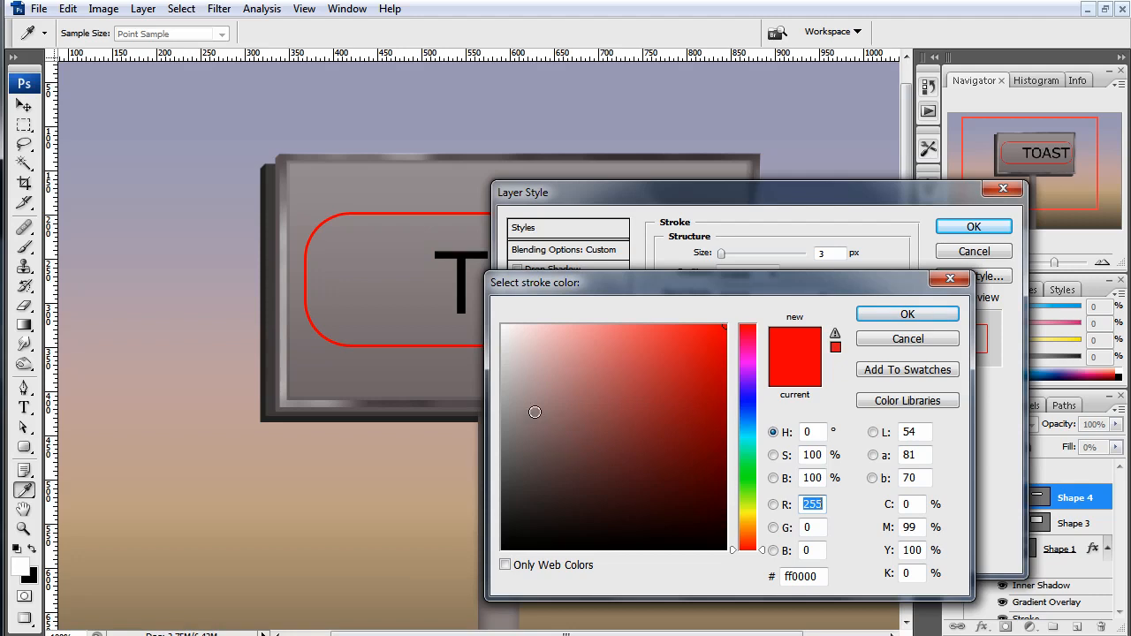
left_click(161, 369)
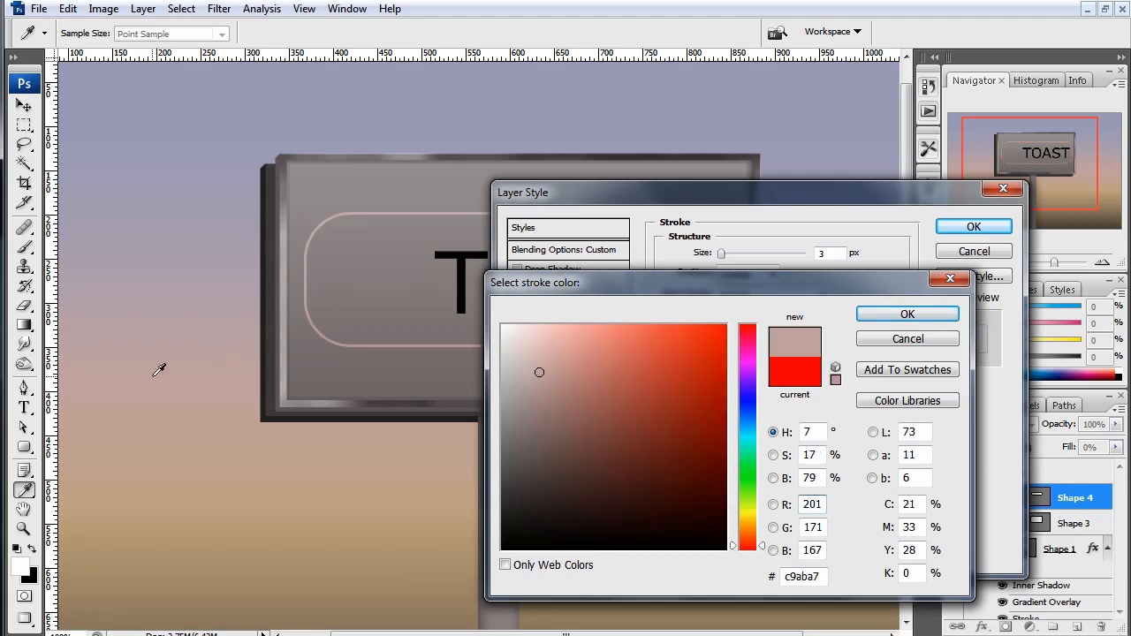
mouse_move(550, 380)
left_mouse_down()
mouse_move(557, 433)
mouse_move(601, 427)
left_mouse_up()
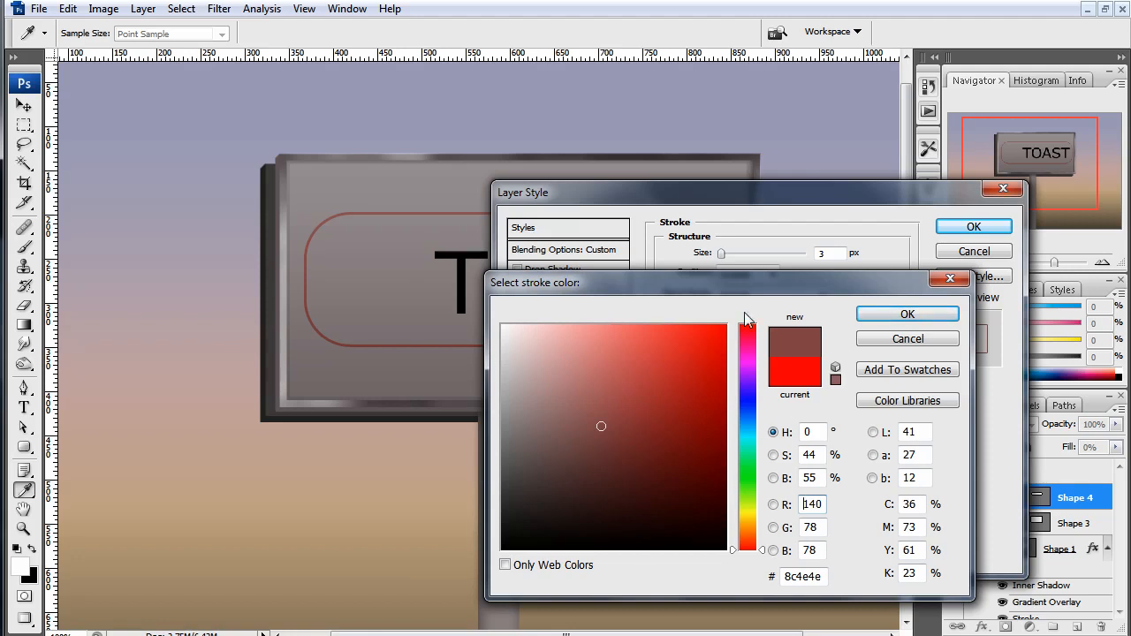
left_click(887, 317)
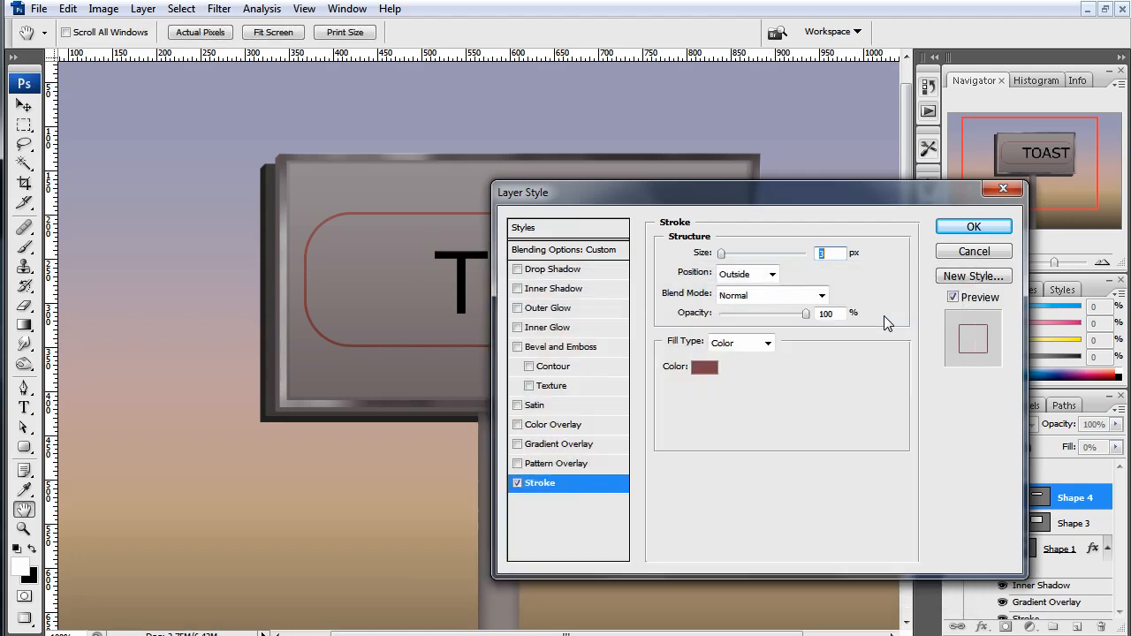
mouse_move(708, 221)
left_mouse_down()
mouse_move(496, 267)
mouse_move(386, 321)
mouse_move(313, 244)
mouse_move(371, 268)
mouse_move(308, 265)
left_mouse_up()
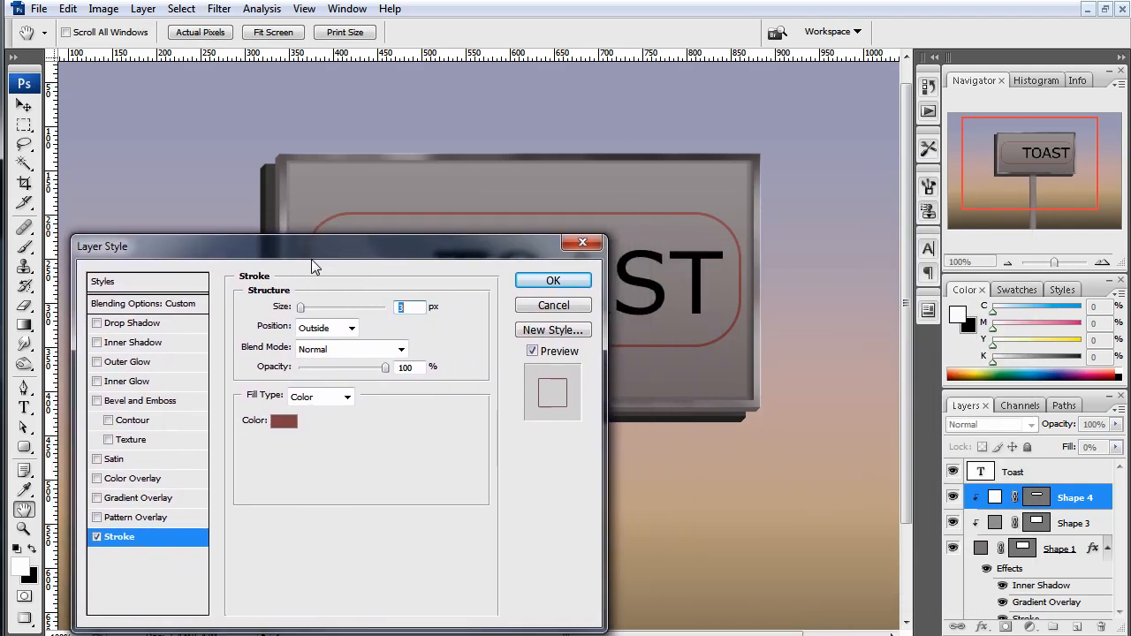
Enable an Inner Shadow effect on the rounded rectangle with Normal blend mode and a 49° angle independent of global light
left_click(138, 344)
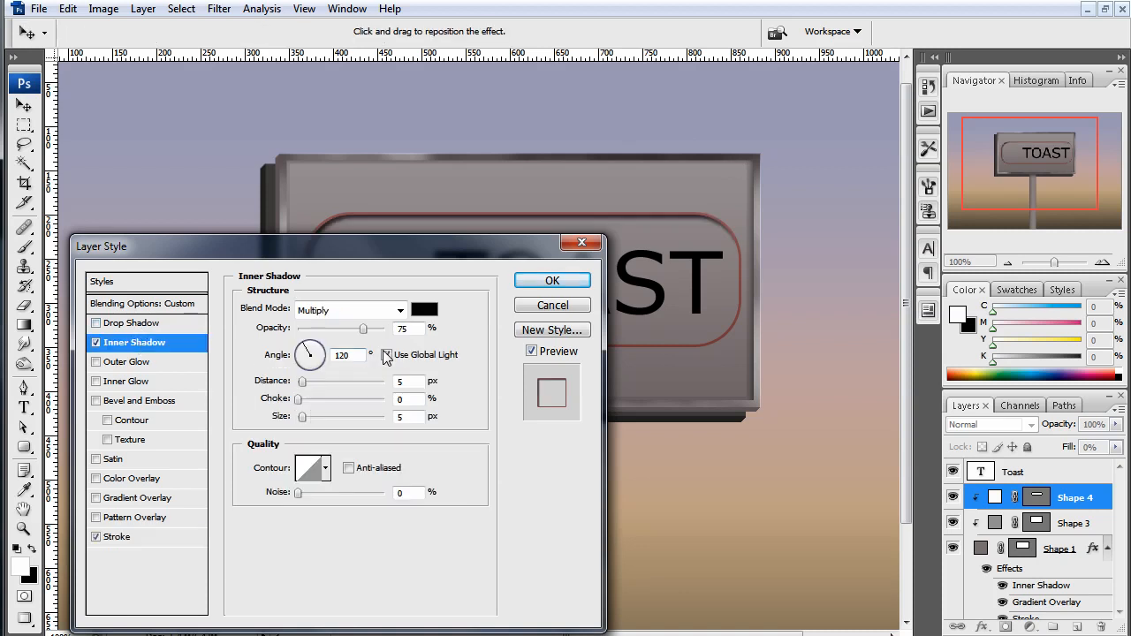
left_click_drag(335, 325, 325, 347)
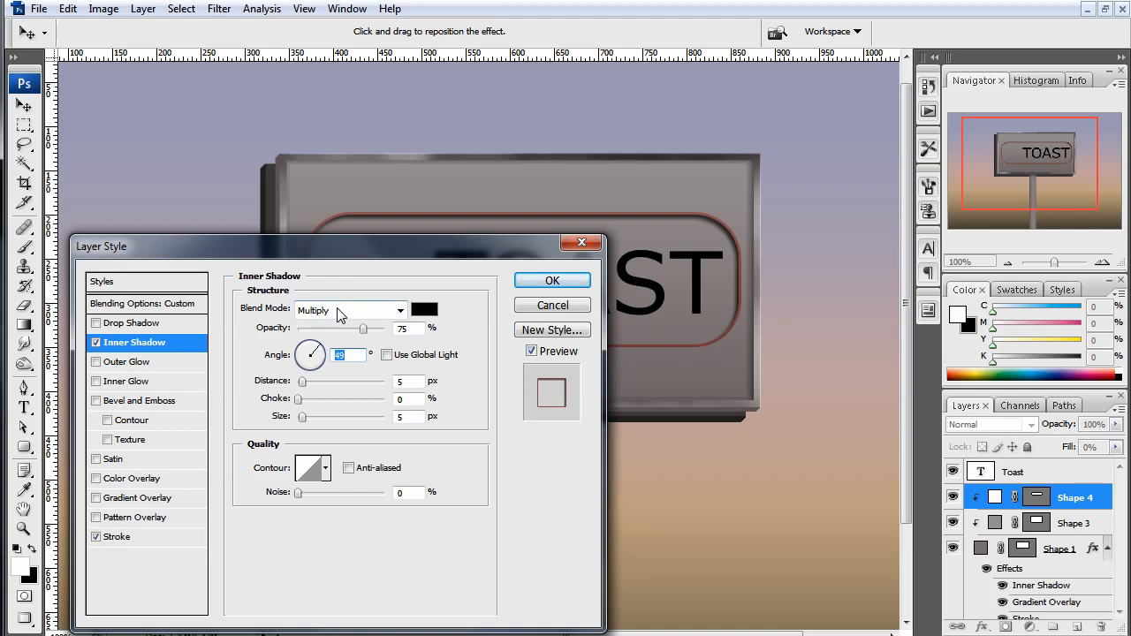
left_click(341, 311)
left_click(341, 328)
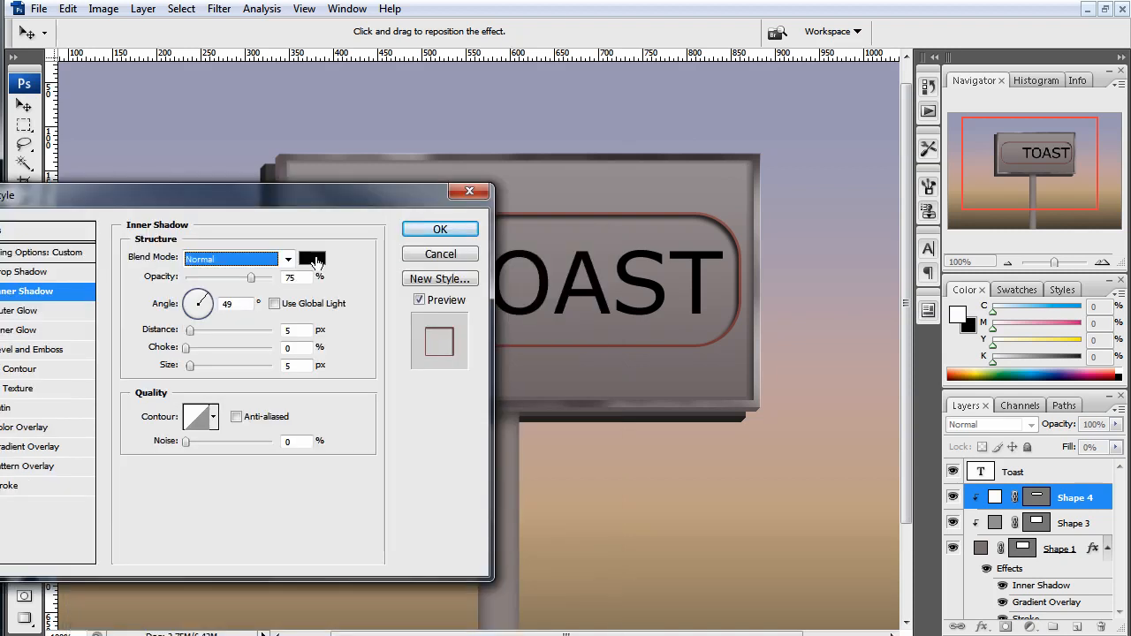
left_click(315, 260)
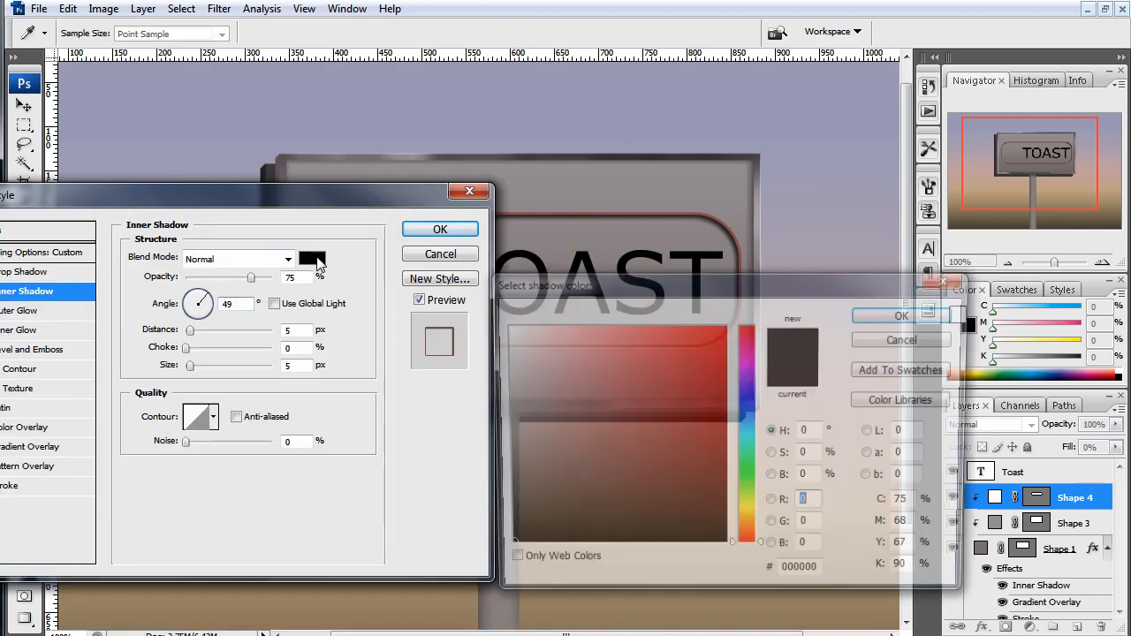
left_click(660, 212)
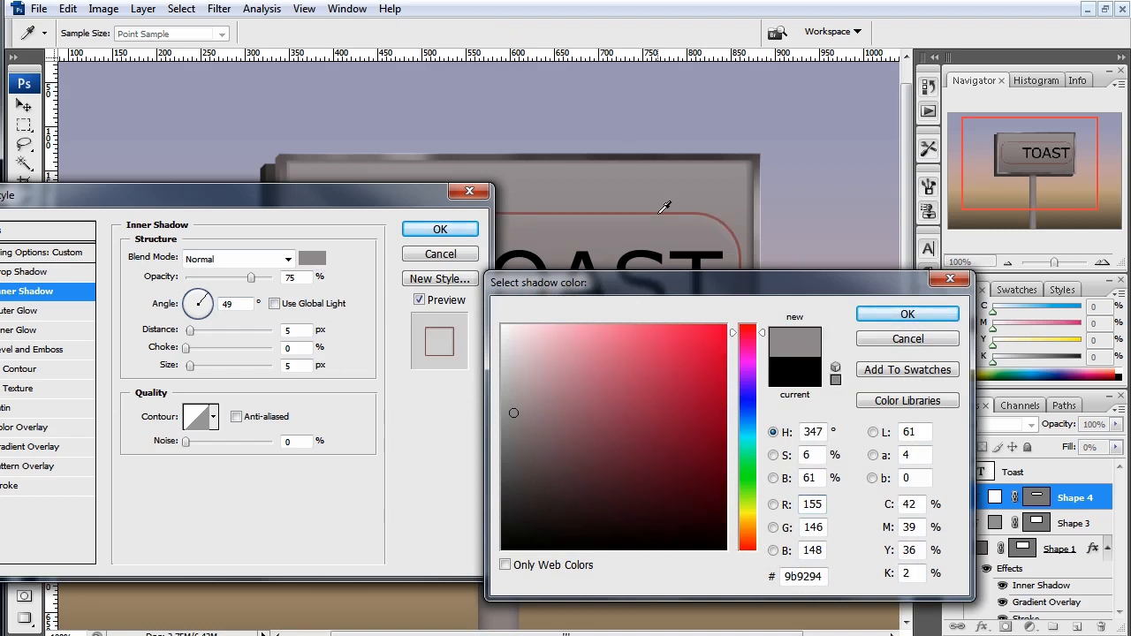
left_click(908, 339)
Copy the hex colour code 8c4e4e from the rounded rectangle's stroke without changing the stroke colour
left_click_drag(397, 195, 598, 202)
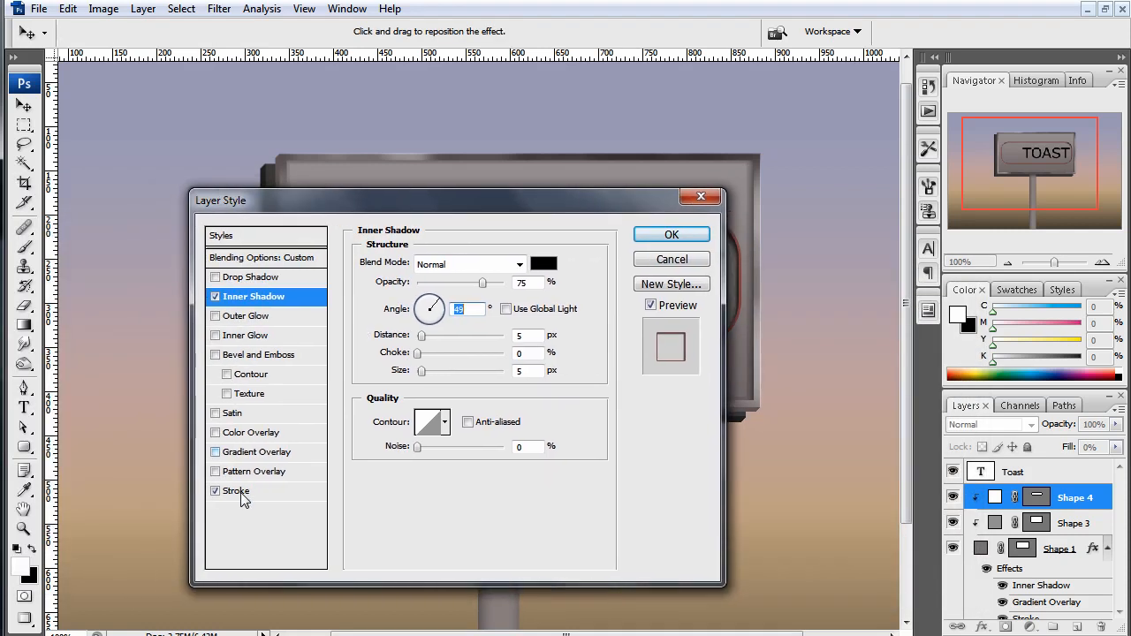
left_click(239, 493)
left_click(405, 380)
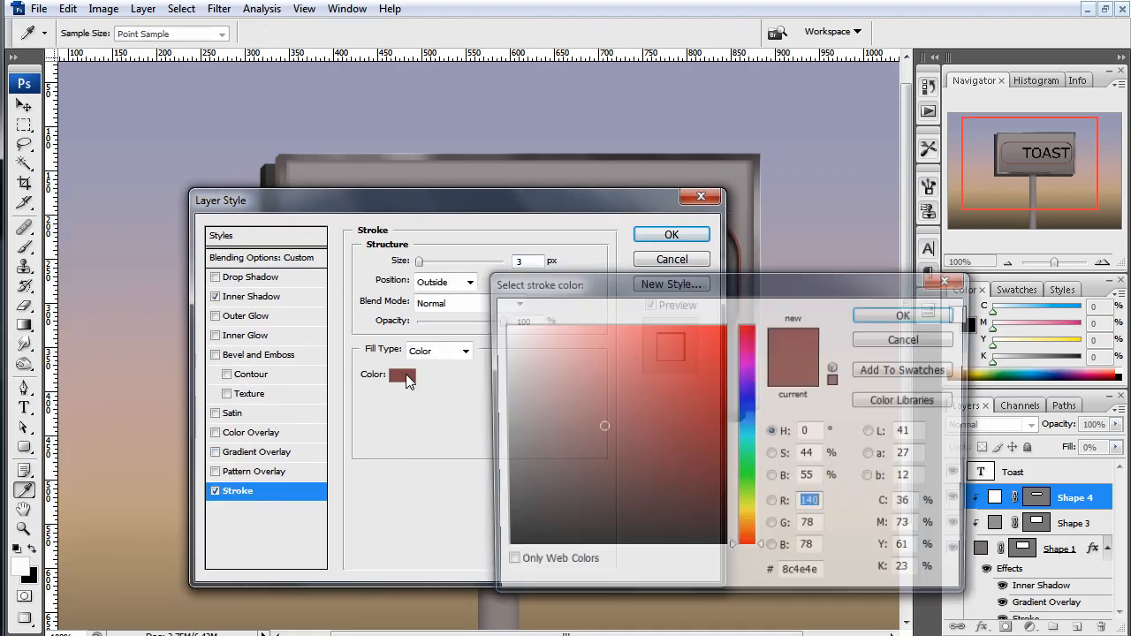
left_click_drag(733, 218, 607, 235)
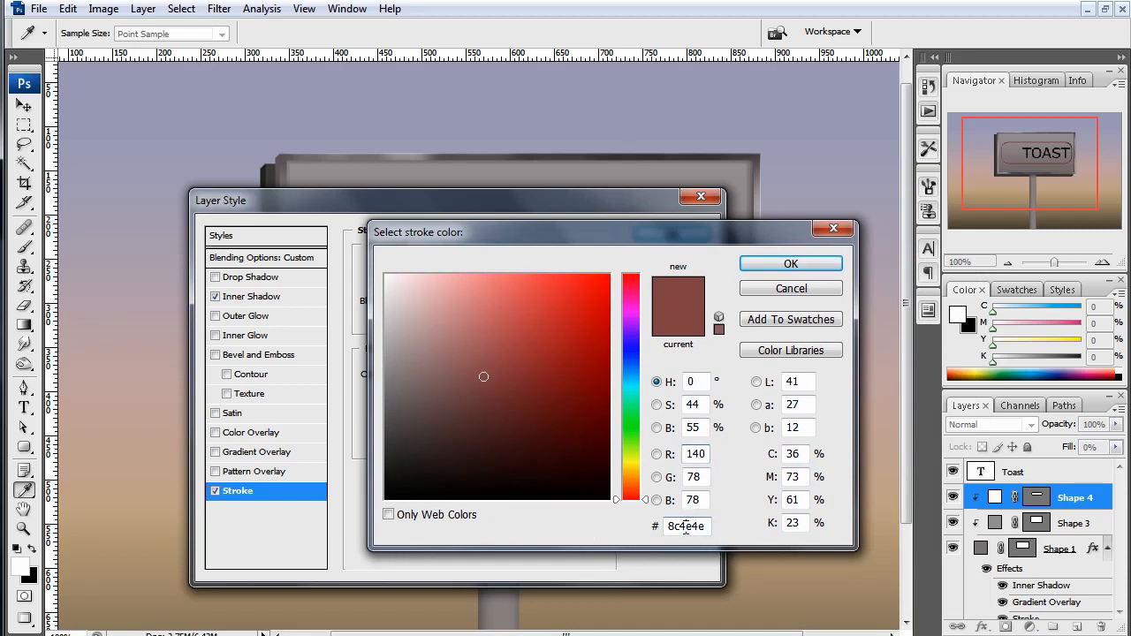
left_click(686, 528)
key("ctrl+c")
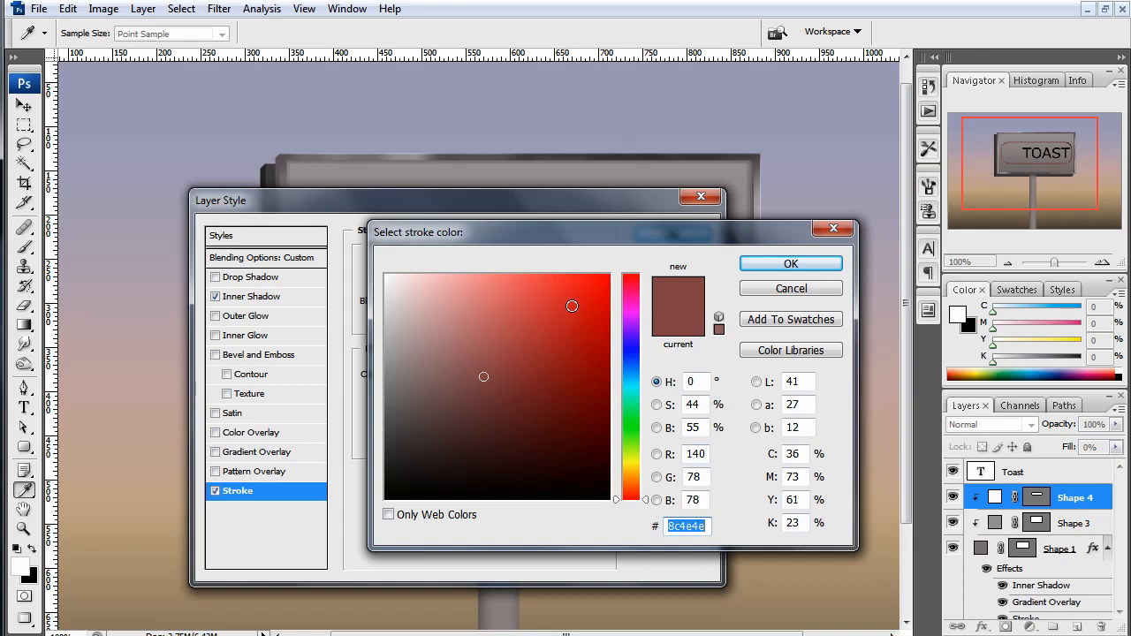
left_click(773, 290)
Set the rounded rectangle's inner shadow colour to the copied stroke colour 8c4e4e
left_click(239, 298)
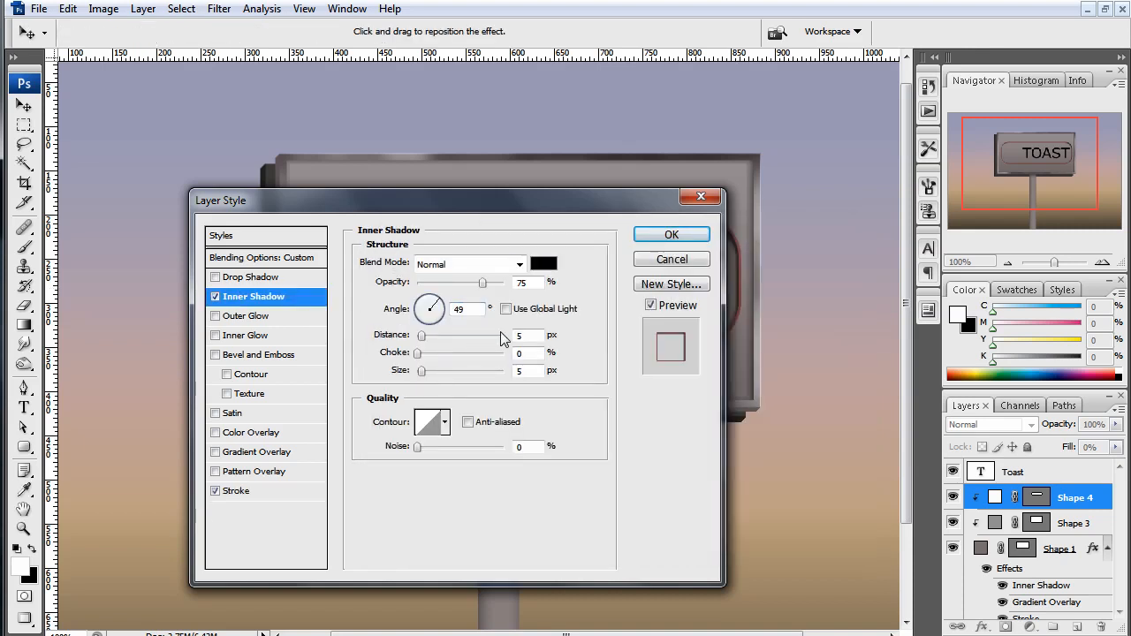
left_click(543, 264)
left_click(688, 527)
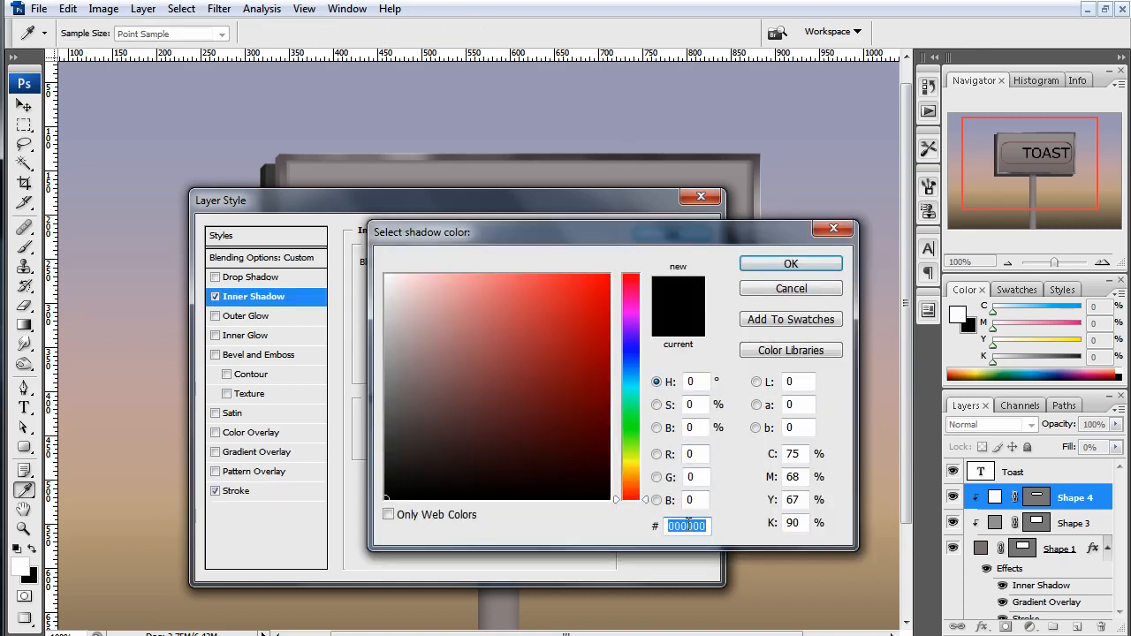
key("ctrl+v")
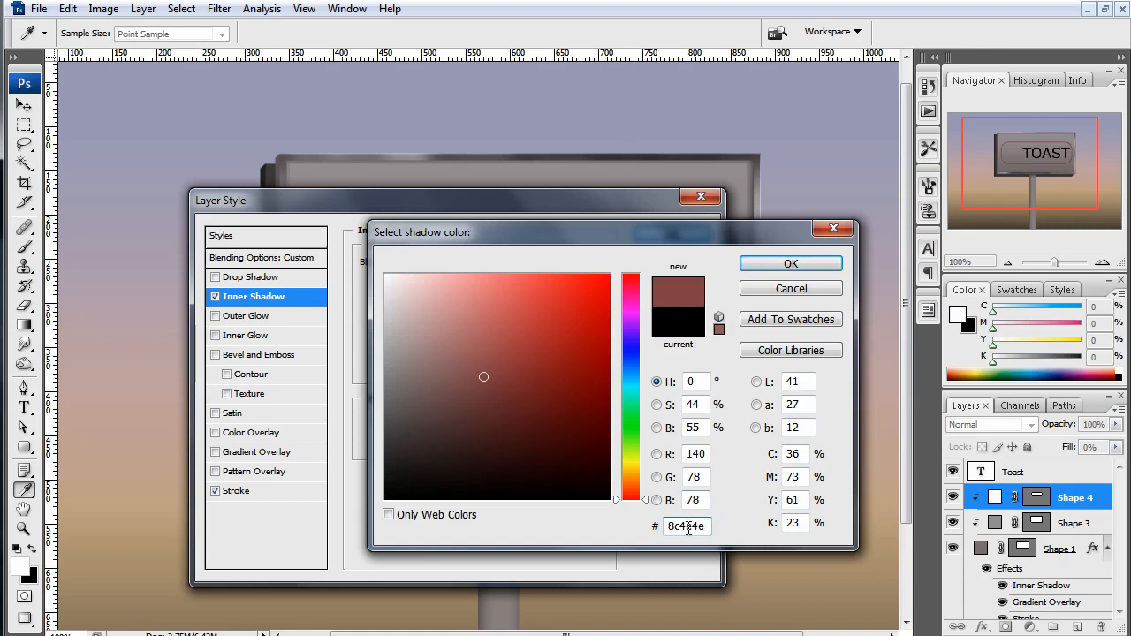
left_click(791, 263)
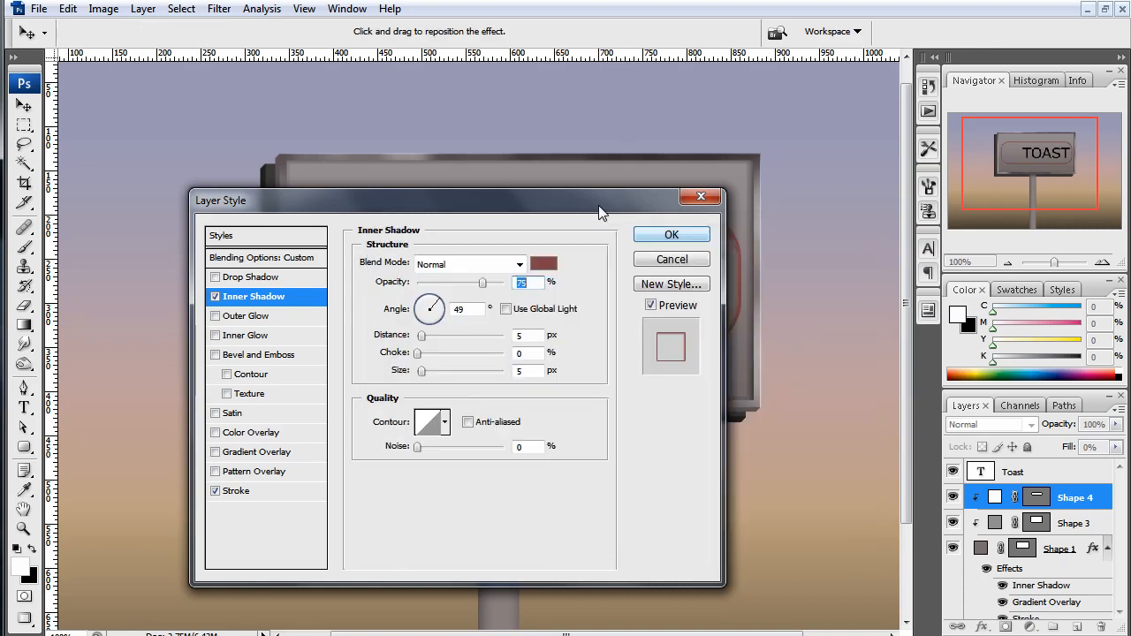
Raise the inner shadow's opacity to 100% and uncover the billboard for previewing
left_click_drag(598, 205, 447, 228)
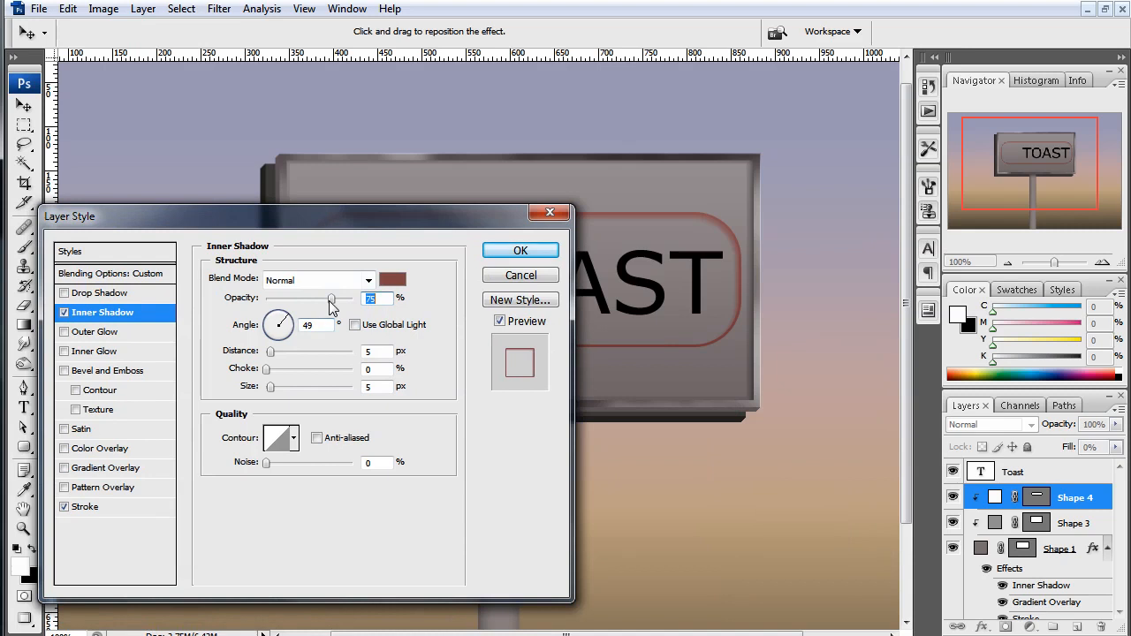
left_click_drag(335, 298, 352, 297)
left_click_drag(420, 224, 409, 252)
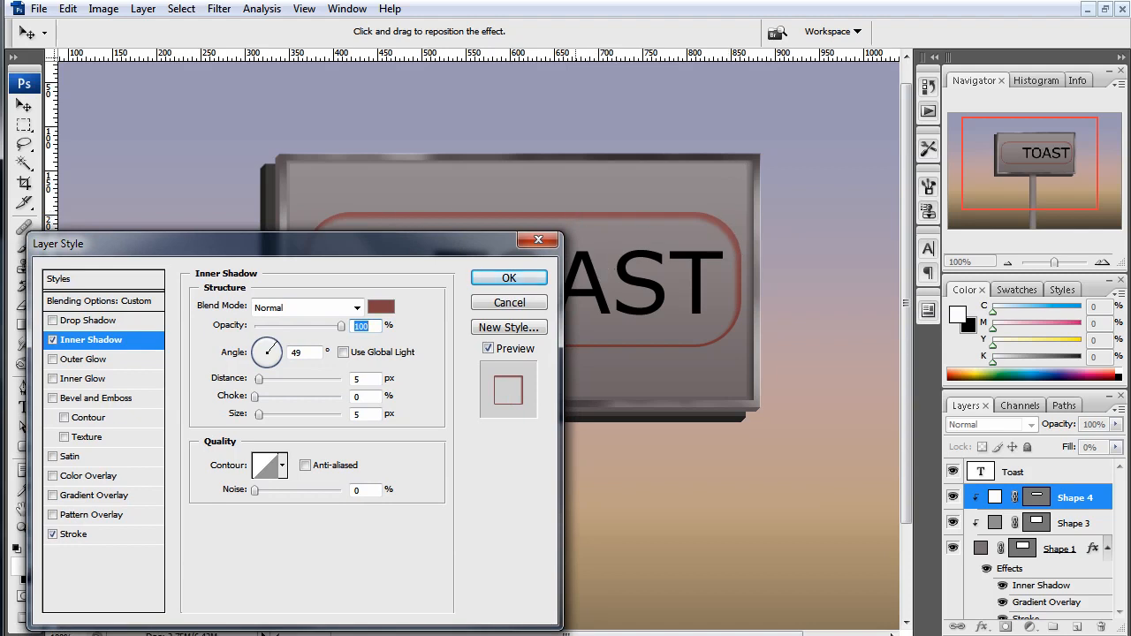
Set the inner shadow's distance to 9 px and apply the layer style to the rounded rectangle
double_click(364, 415)
left_click(371, 378)
key("Up")
key("Up")
key("Up")
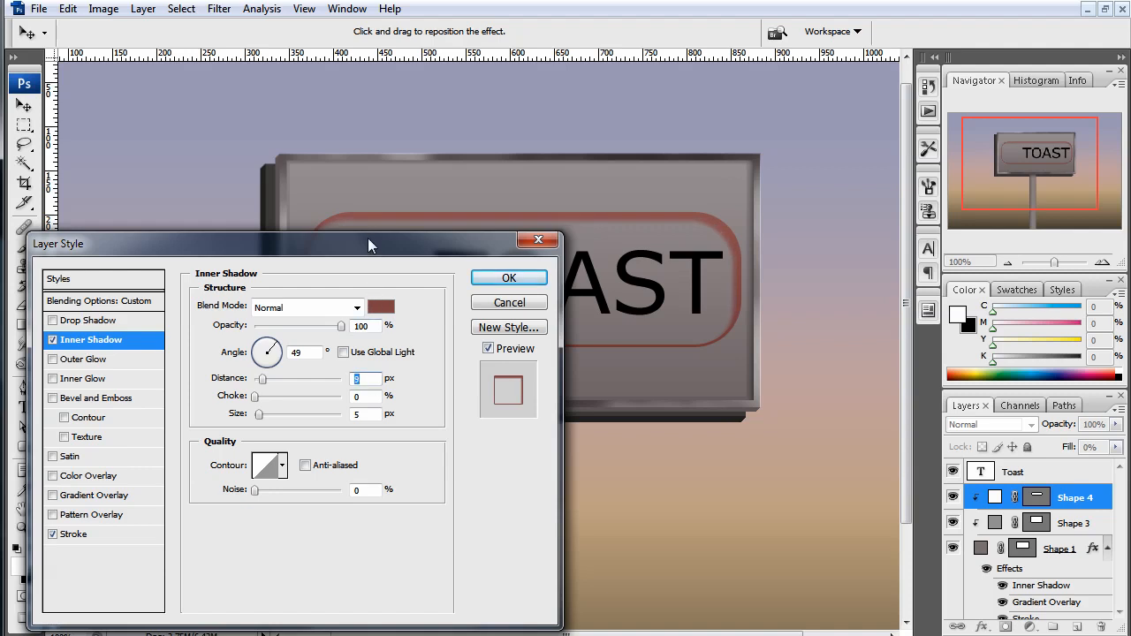
left_click_drag(368, 238, 416, 222)
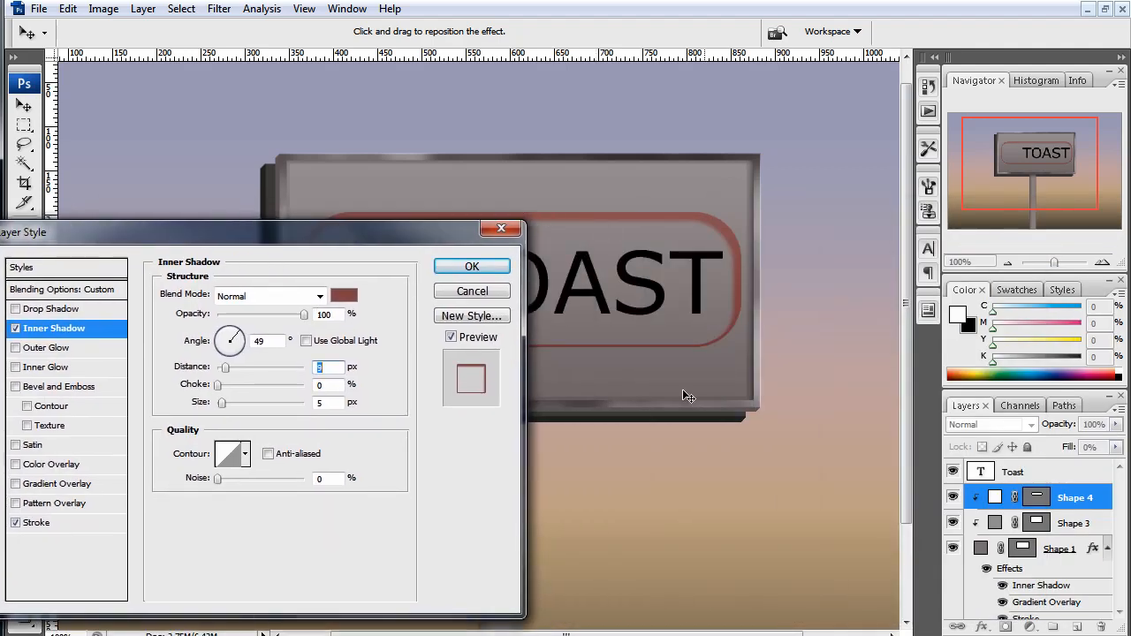
left_click_drag(310, 232, 775, 179)
left_click(943, 218)
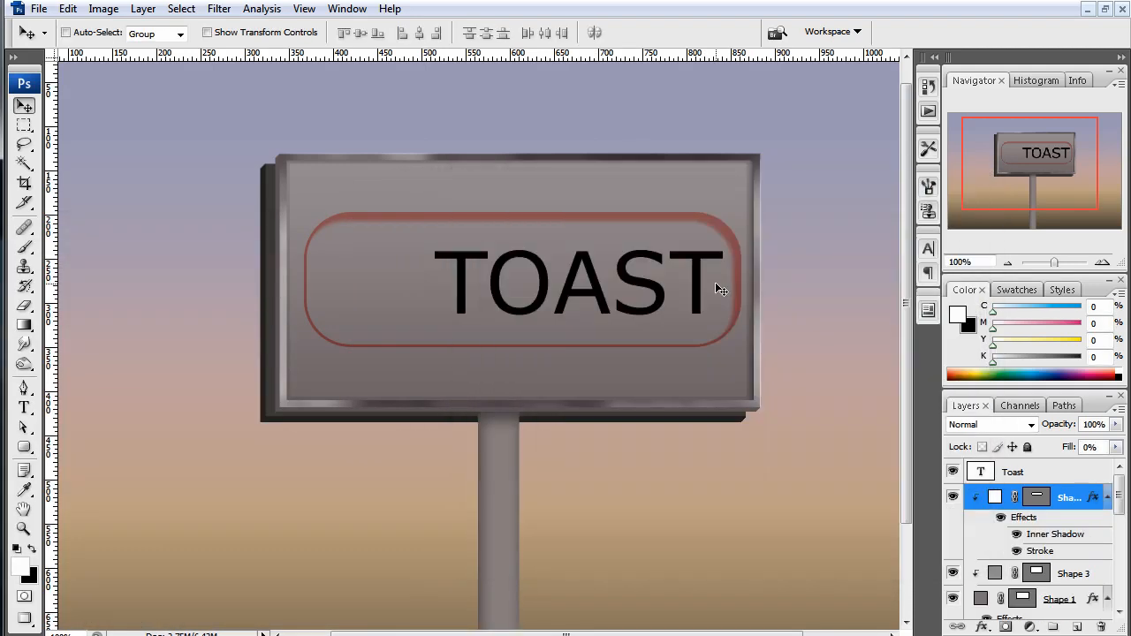
Change the TOAST lettering's text colour to white, ffffff
left_click(1014, 473)
key("t")
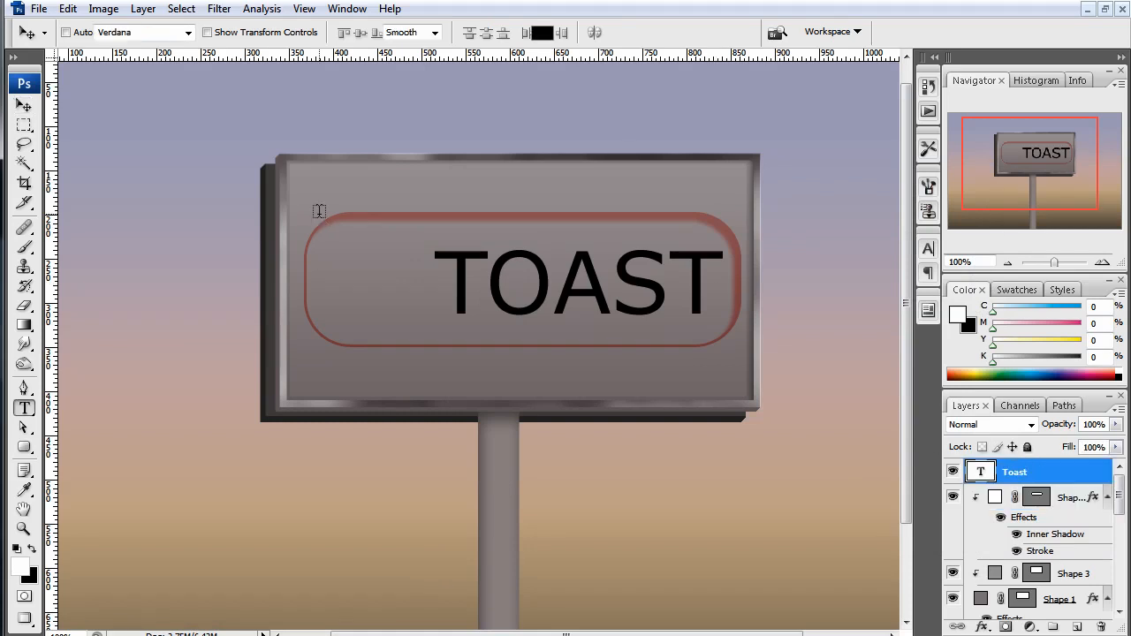
left_click(540, 32)
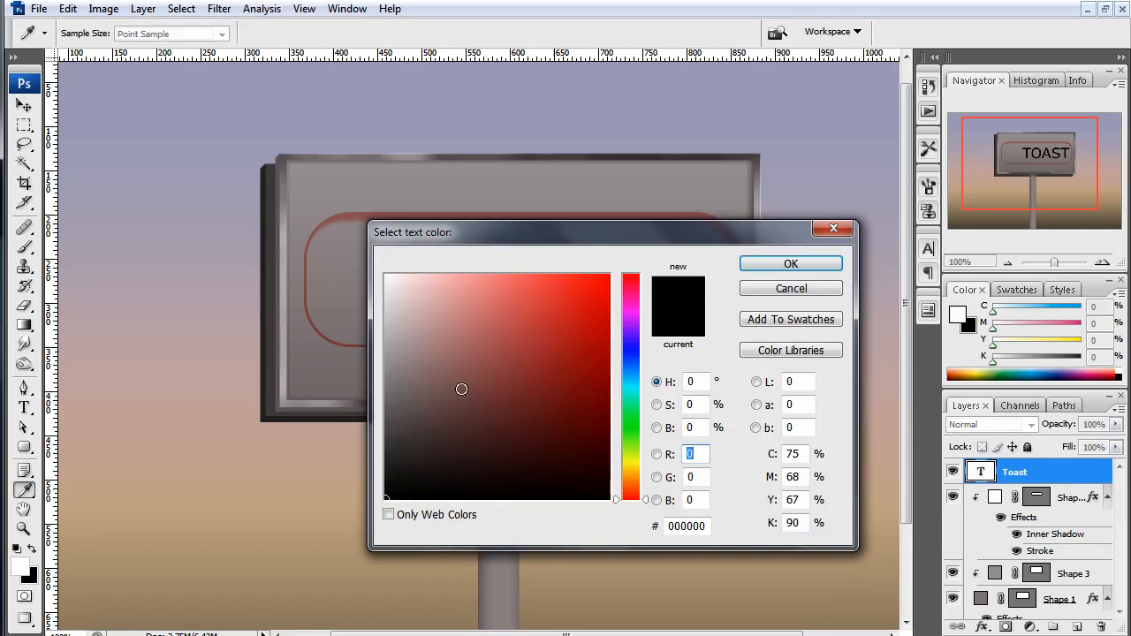
left_click_drag(462, 389, 353, 122)
left_click_drag(419, 229, 53, 238)
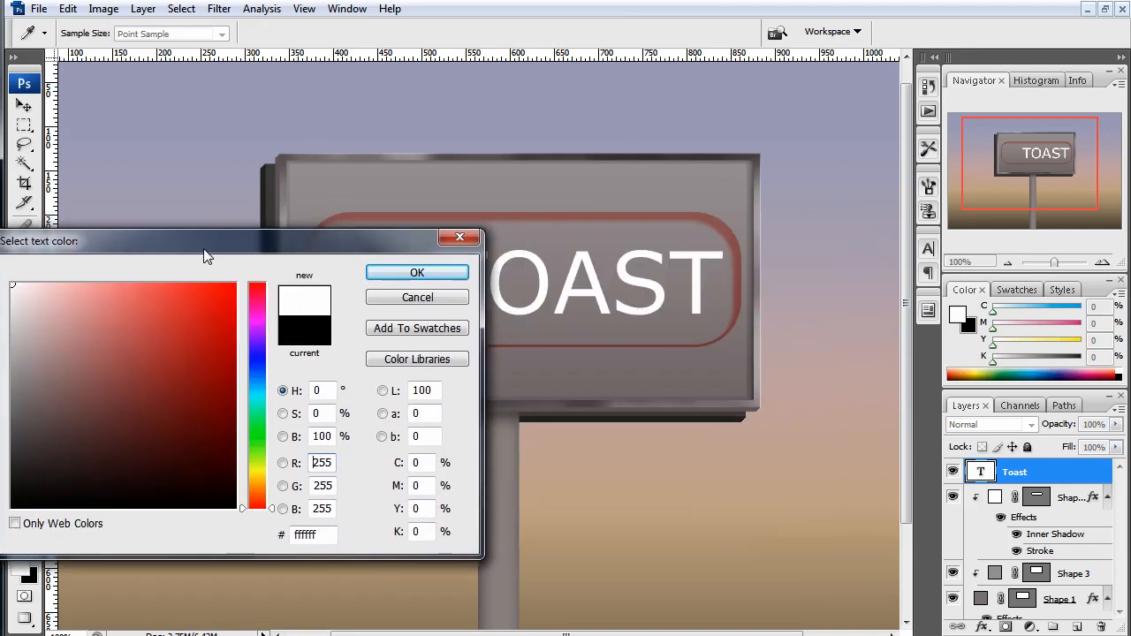
left_click(410, 272)
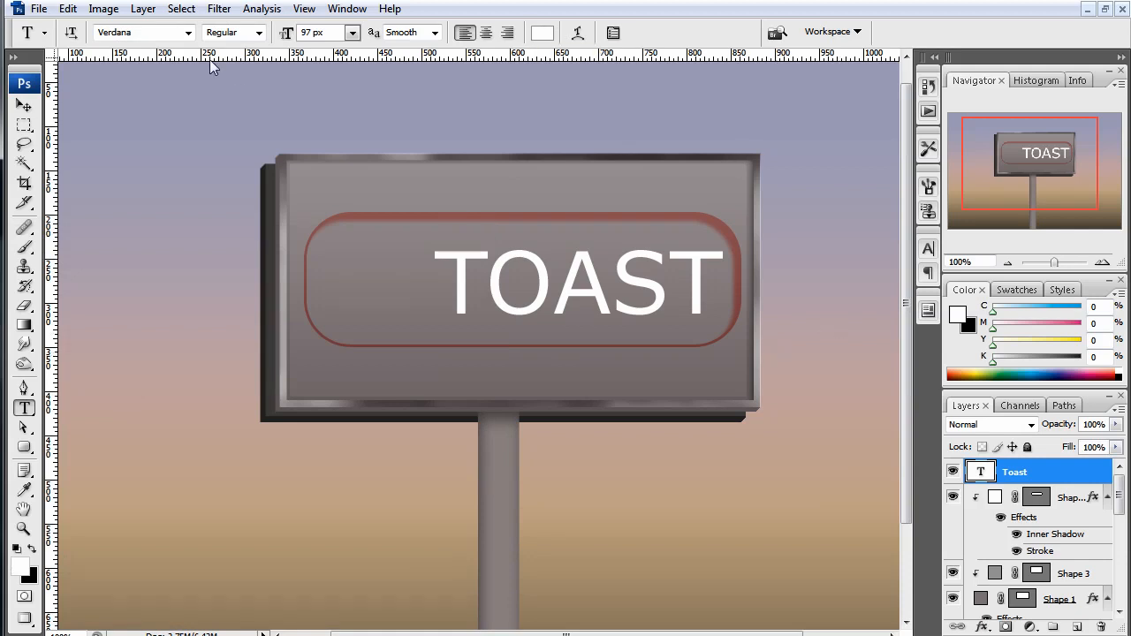
Enable a Gradient Overlay effect on the Toast text layer and uncover the lettering for previewing
right_click(1032, 477)
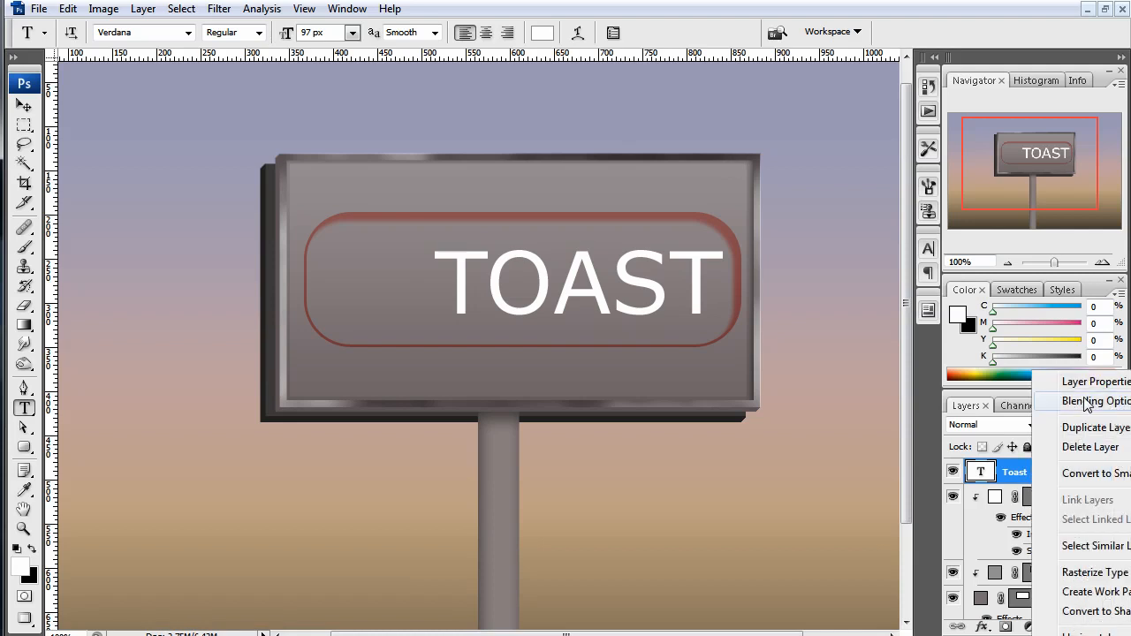
left_click(1053, 328)
left_click_drag(637, 194, 187, 173)
left_click(70, 411)
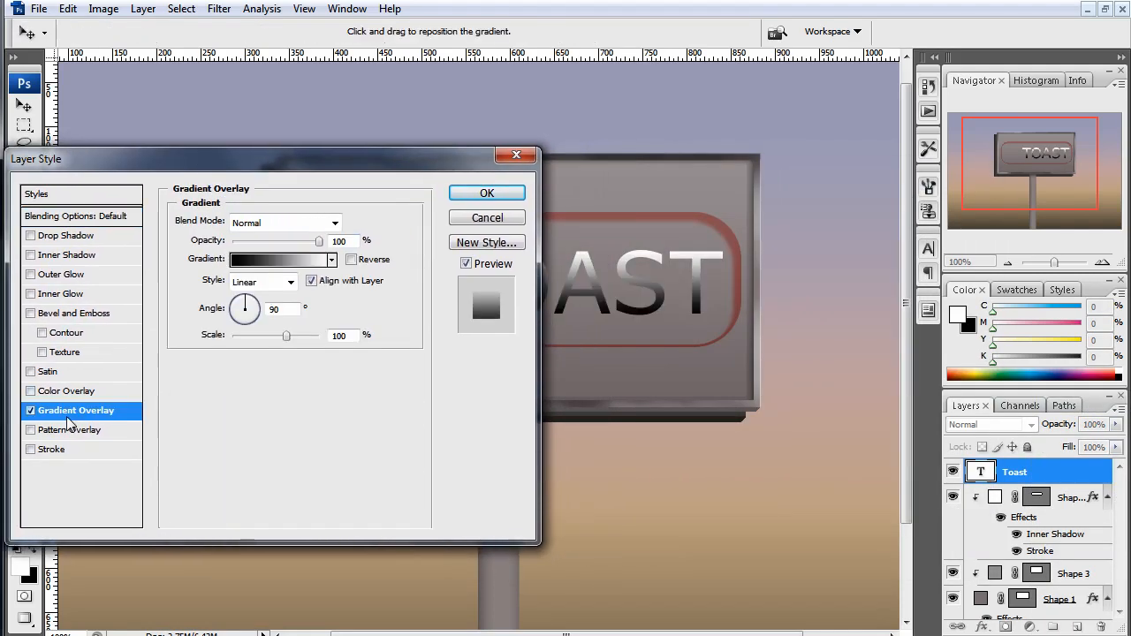
left_click_drag(300, 161, 291, 271)
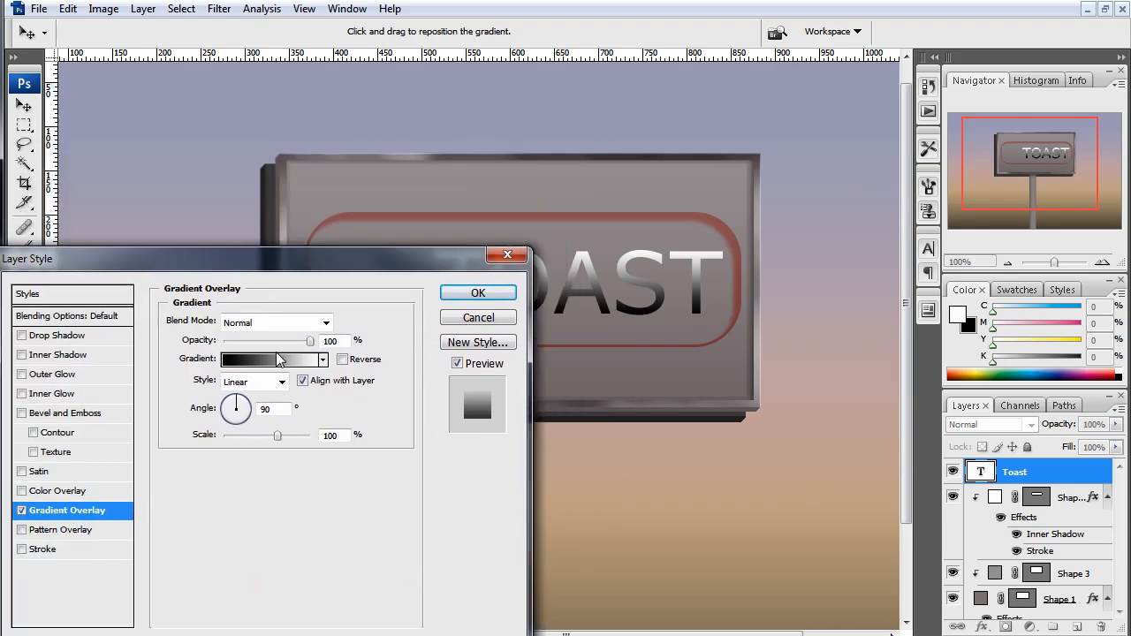
left_click(273, 362)
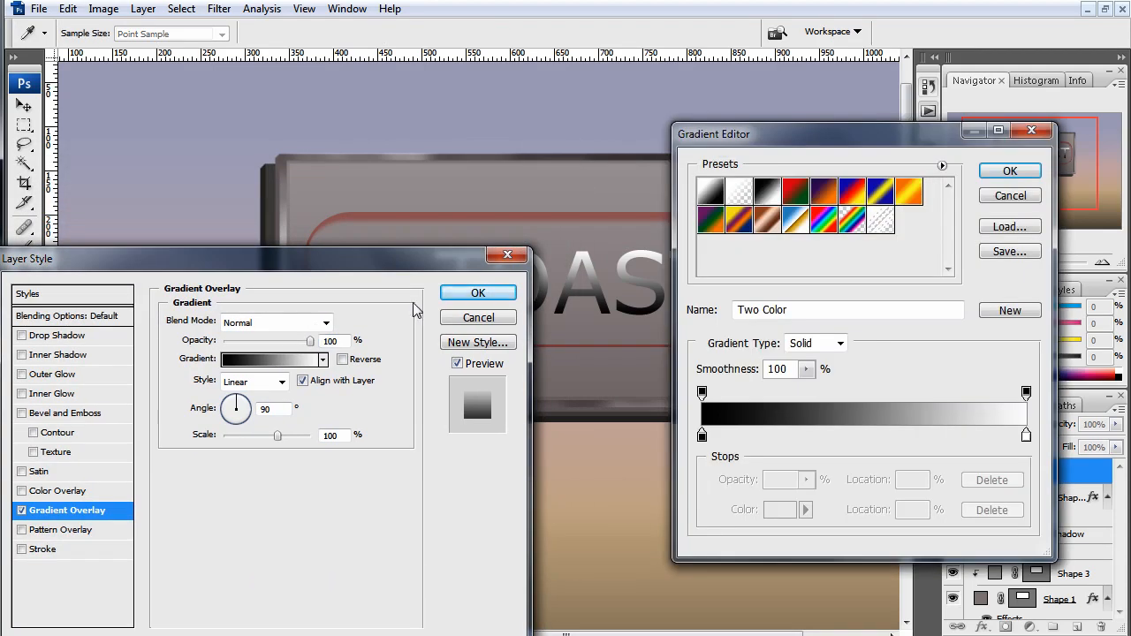
left_click(1004, 195)
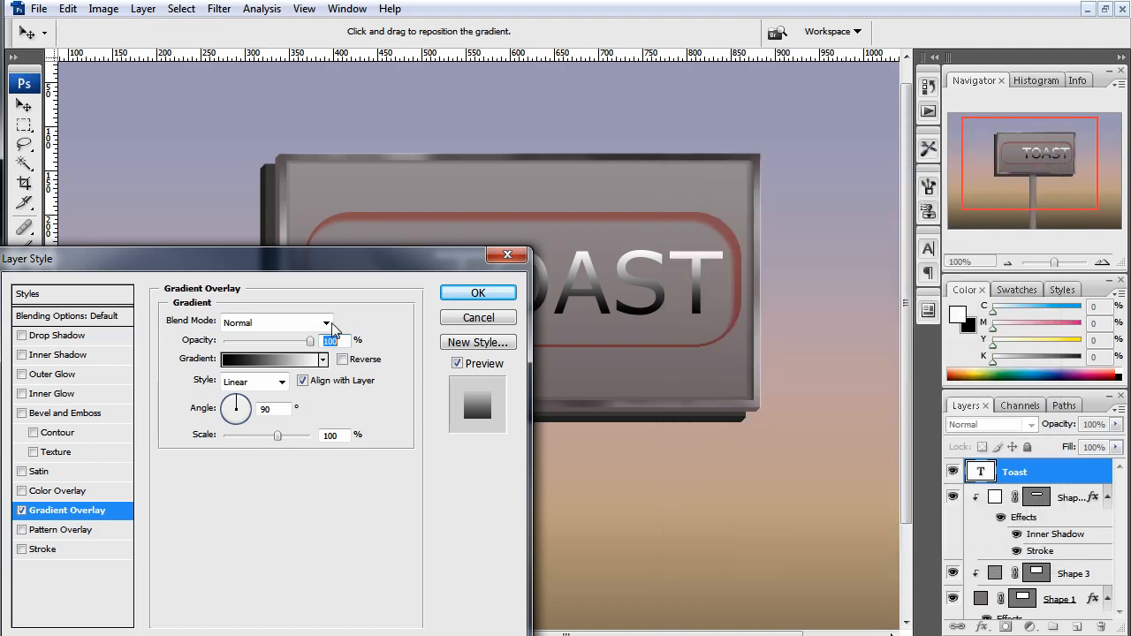
left_click_drag(346, 258, 354, 435)
Edit the overlay gradient, adding a white stop near the middle and setting the end stop to dark bluish grey 585862
left_click(278, 532)
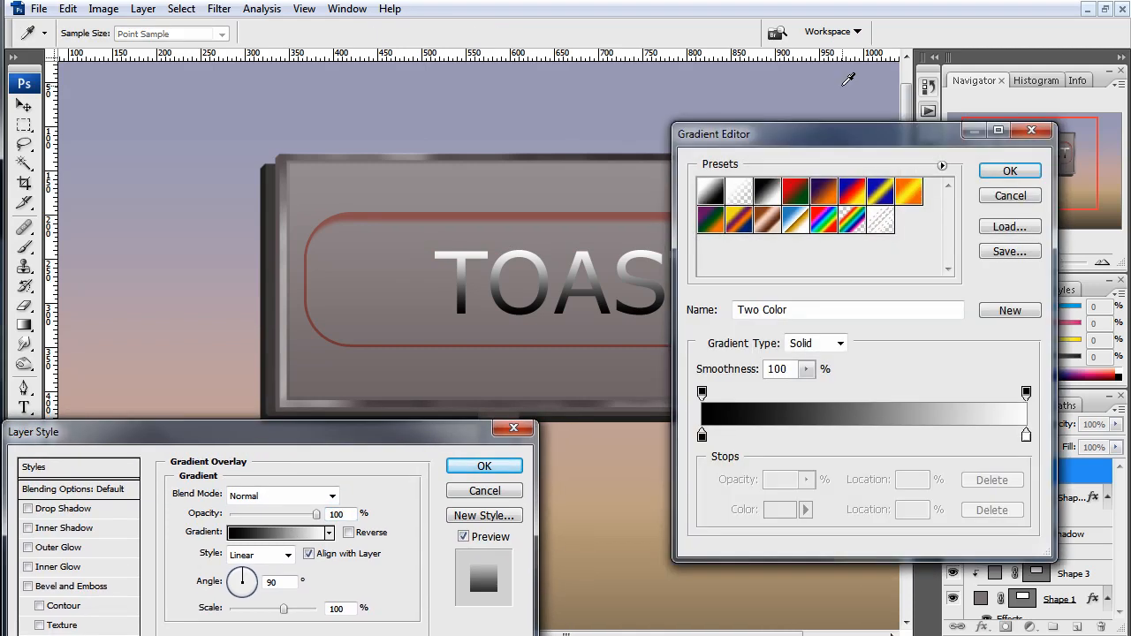
left_click_drag(776, 132, 831, 129)
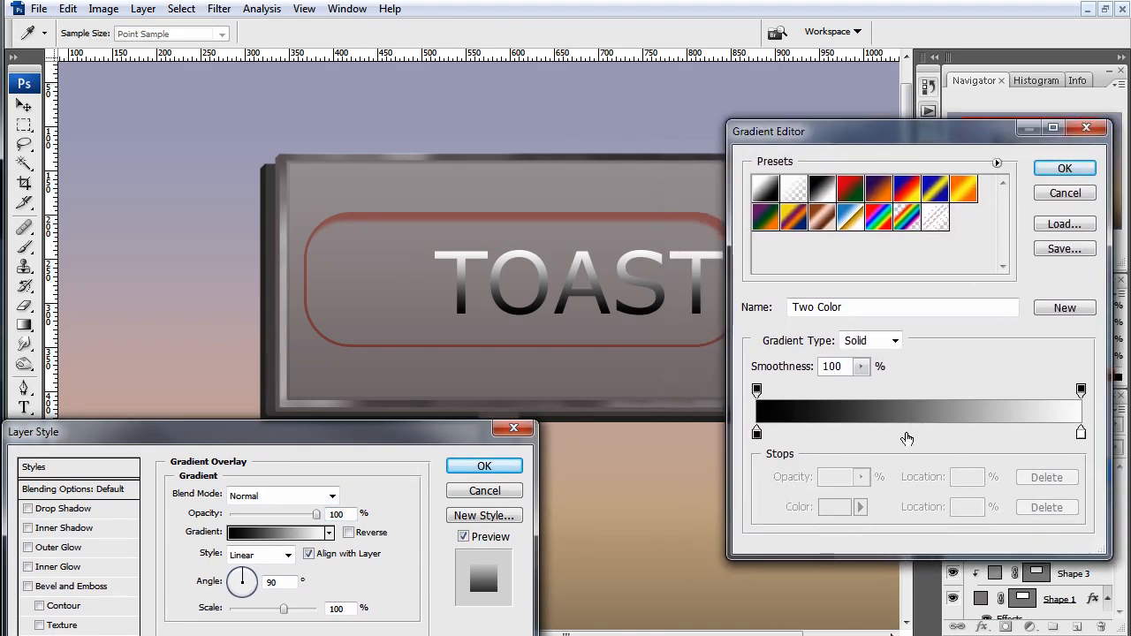
double_click(1081, 433)
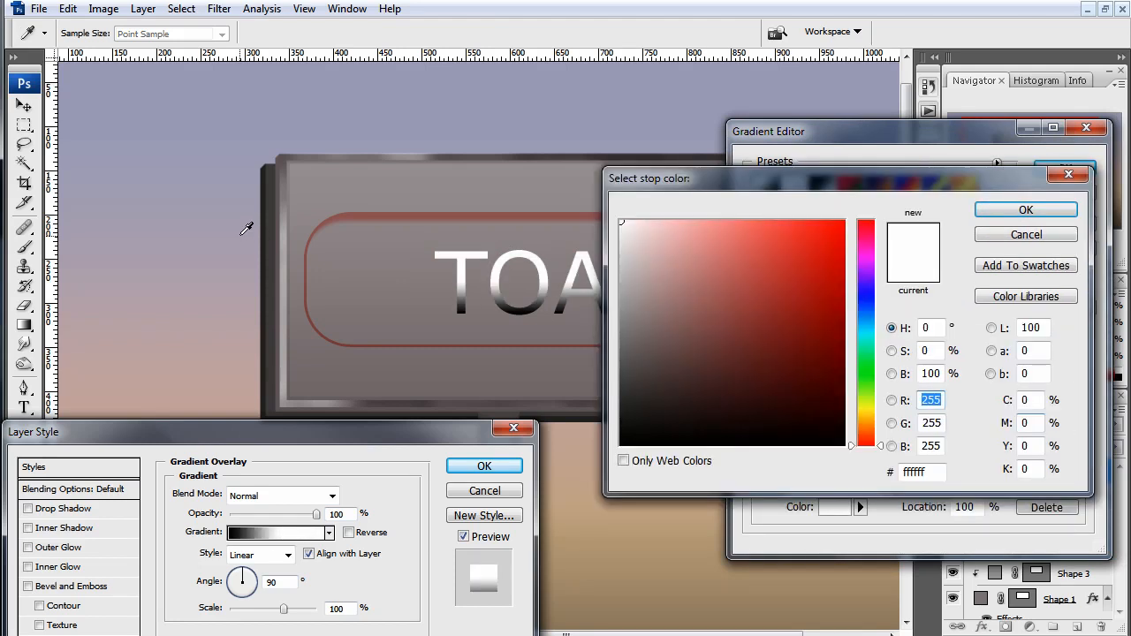
left_click(169, 107)
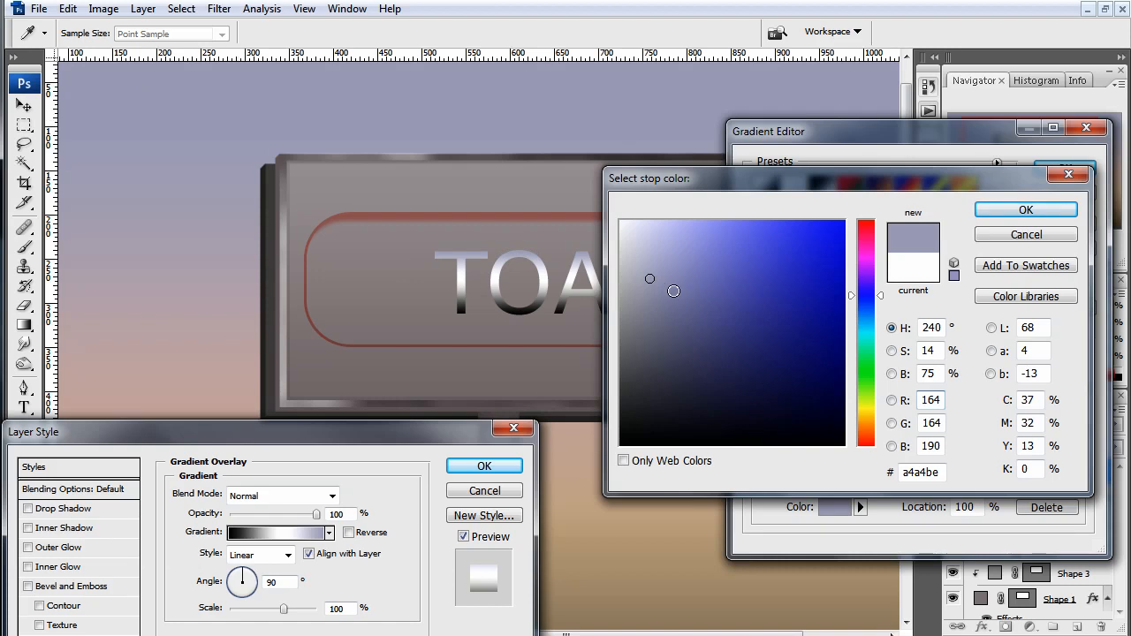
left_click(645, 325)
left_click(646, 362)
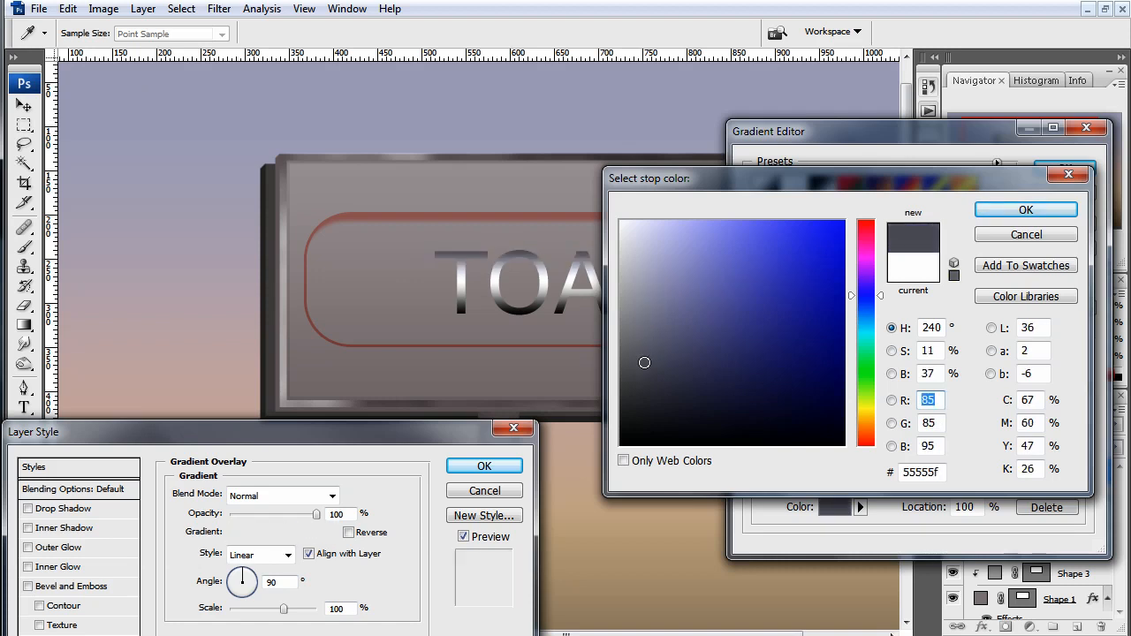
left_click(645, 377)
left_click(642, 358)
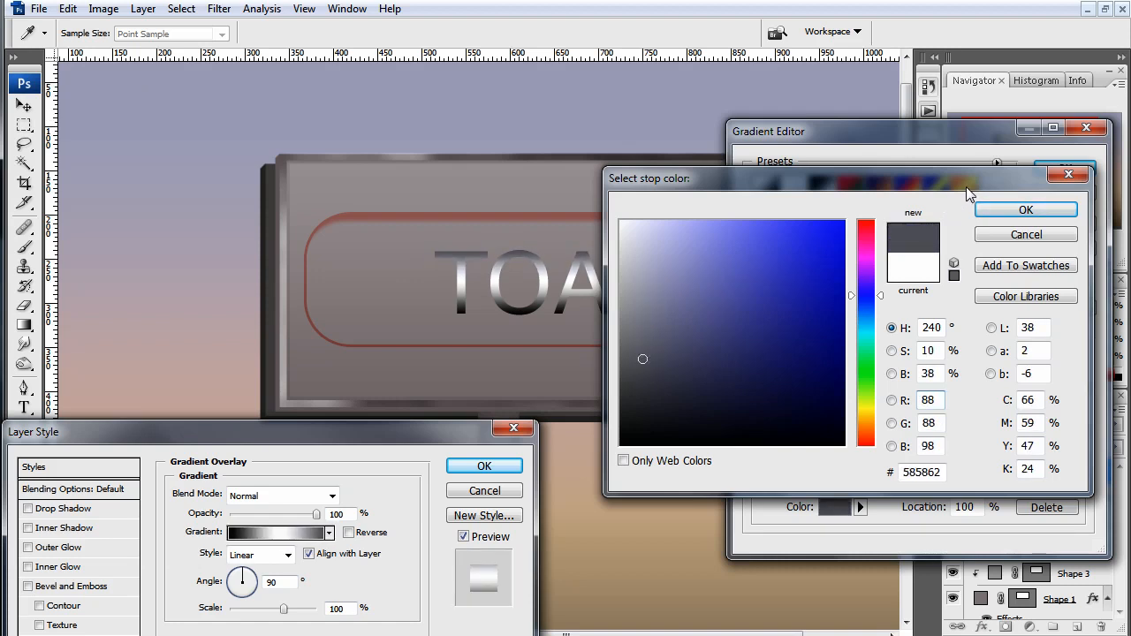
left_click(1002, 210)
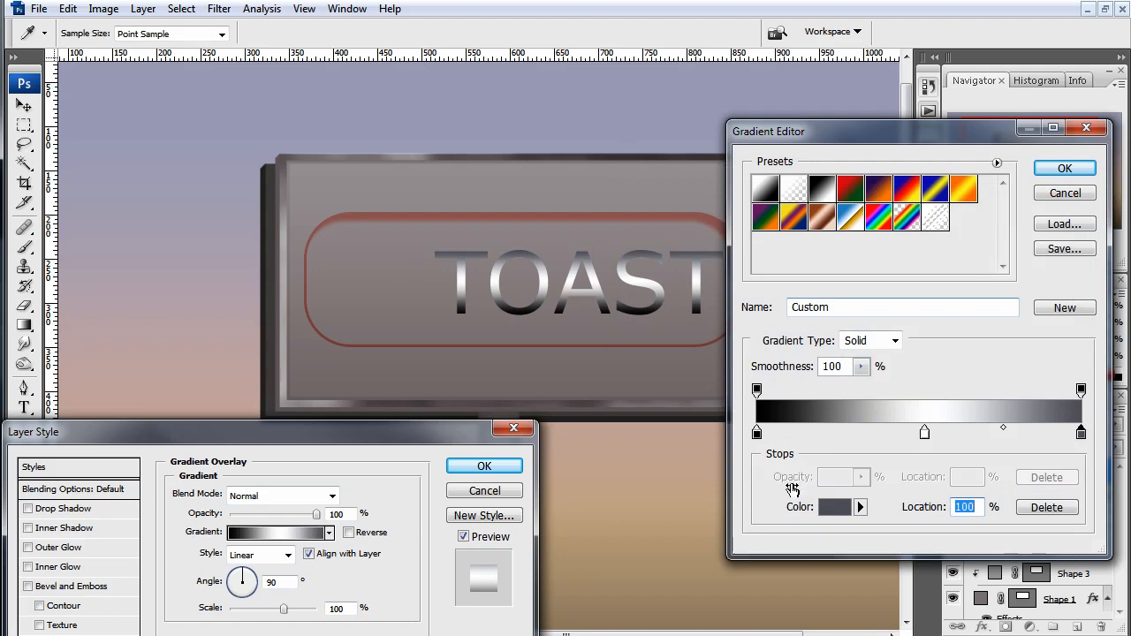
Set the overlay gradient's start stop to a very dark bluish grey, 3c3c45
double_click(757, 432)
left_click(165, 147)
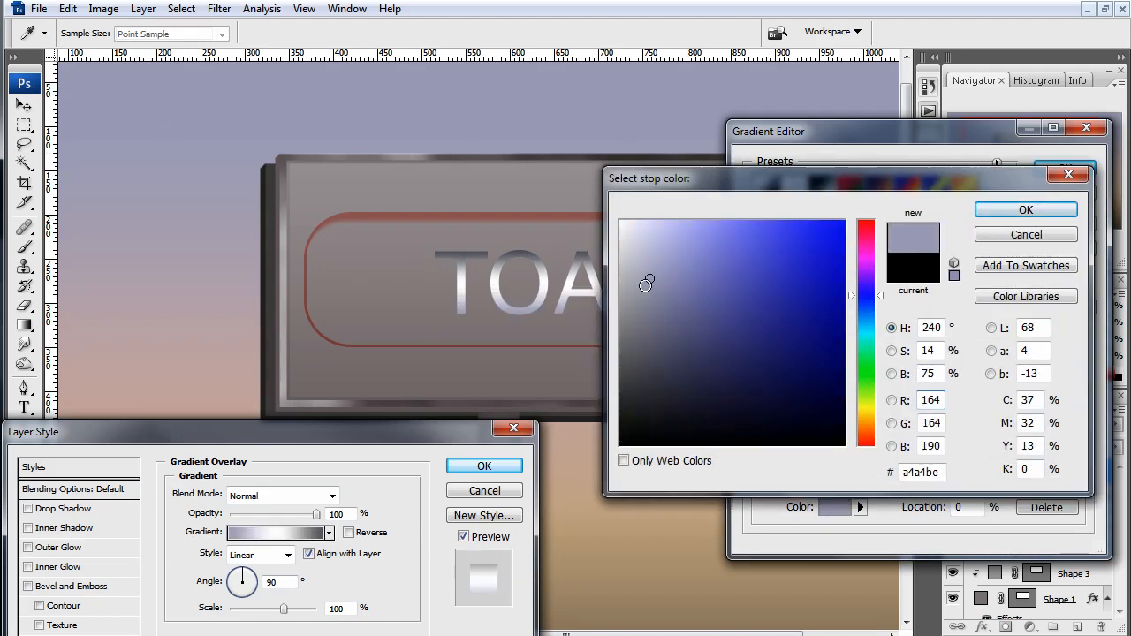
left_click_drag(646, 284, 649, 384)
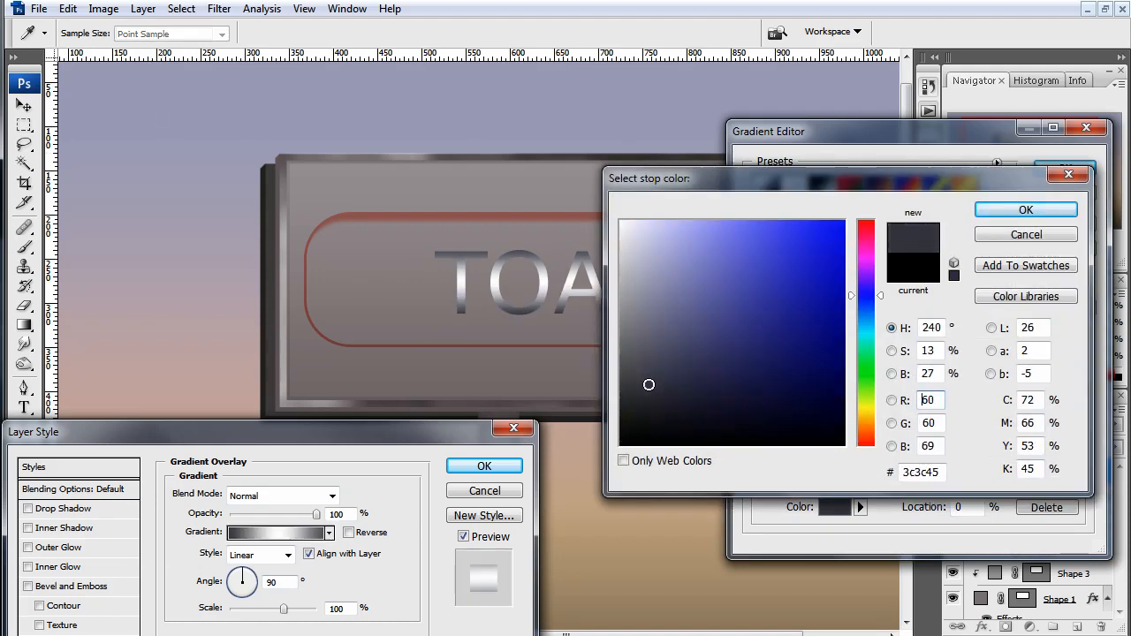
left_click(999, 209)
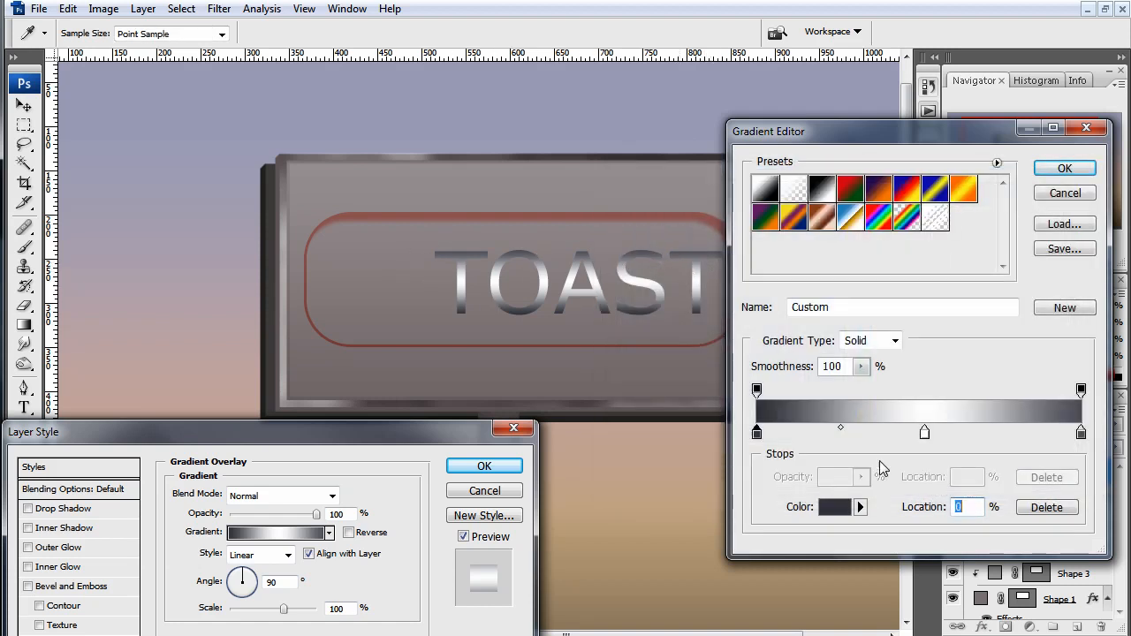
Recolour the gradient's middle stop at 52% from white to a light lavender grey, b8b4c3
left_click(925, 432)
double_click(925, 432)
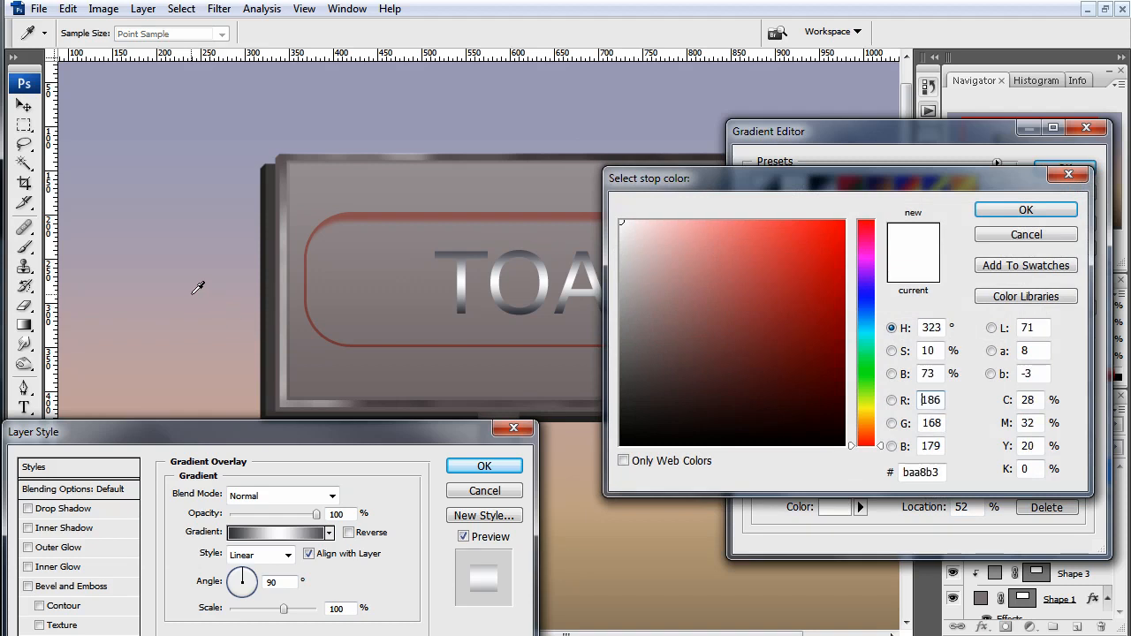
mouse_move(644, 282)
left_mouse_down()
mouse_move(638, 257)
mouse_move(636, 270)
left_mouse_up()
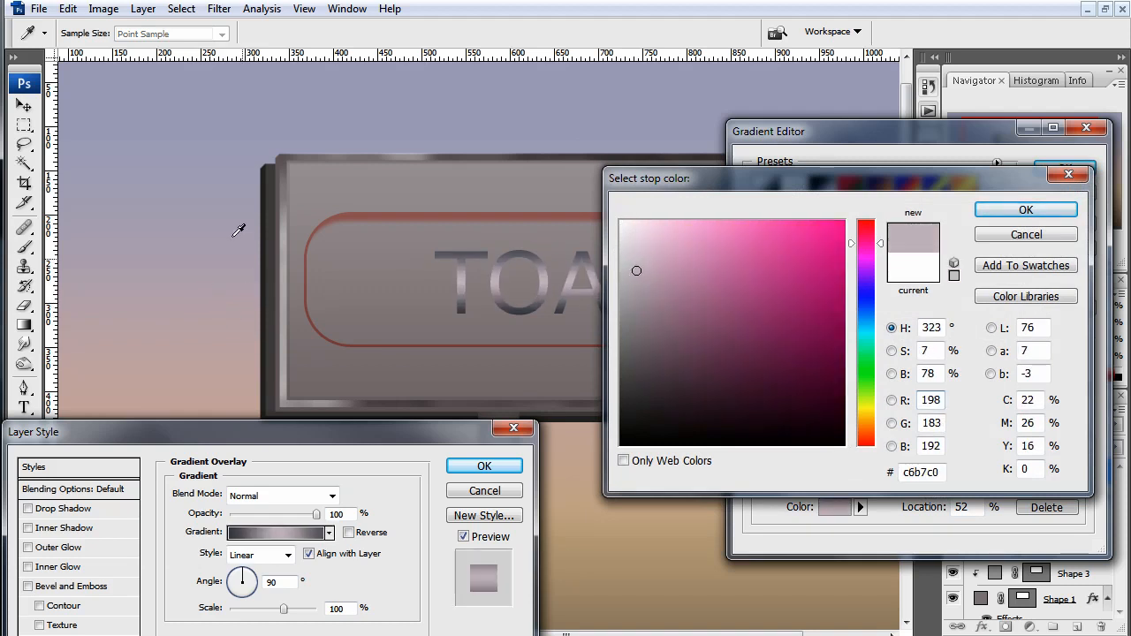
left_click(206, 202)
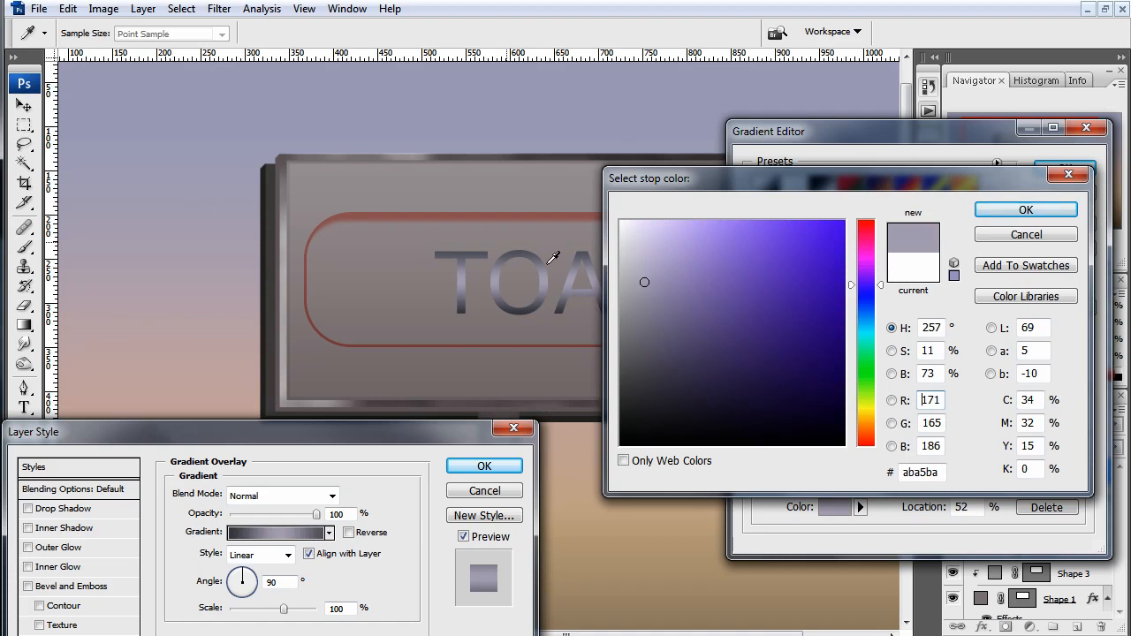
left_click_drag(650, 280, 637, 272)
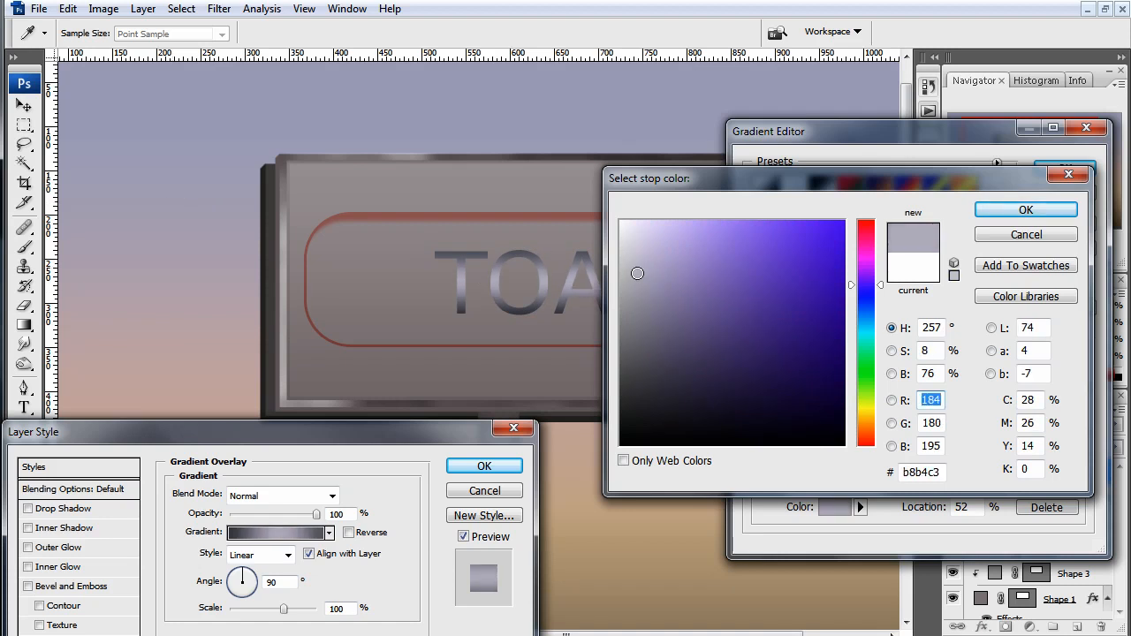
left_click_drag(679, 177, 130, 327)
left_click(459, 362)
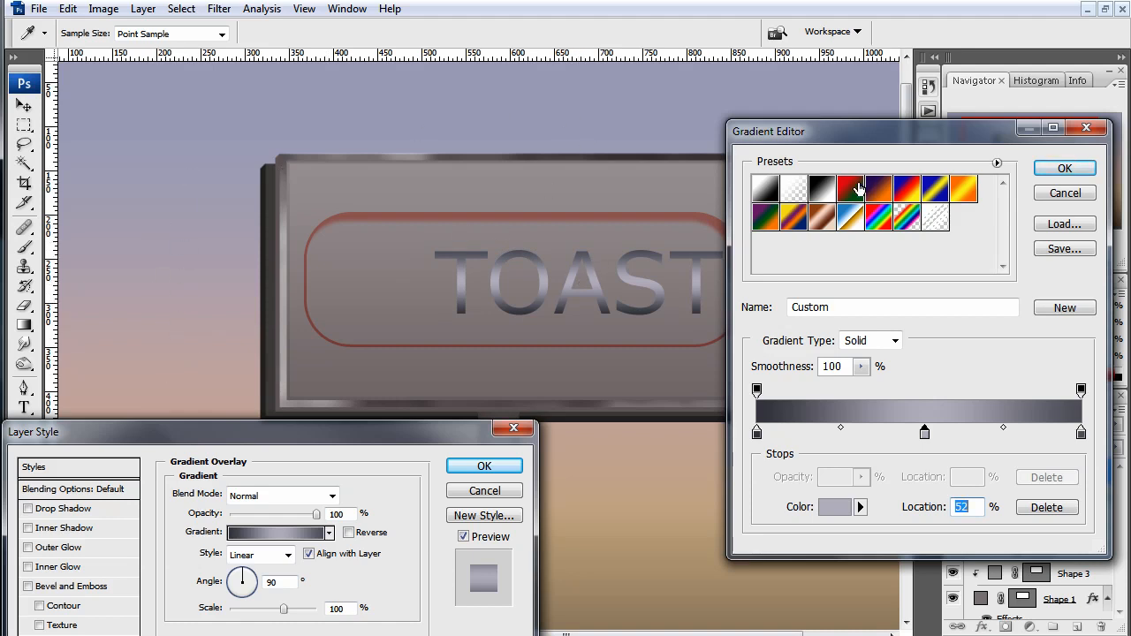
Accept the edited gradient and lower the Gradient Overlay's opacity to 78%
left_click(1064, 170)
left_click_drag(316, 441, 326, 401)
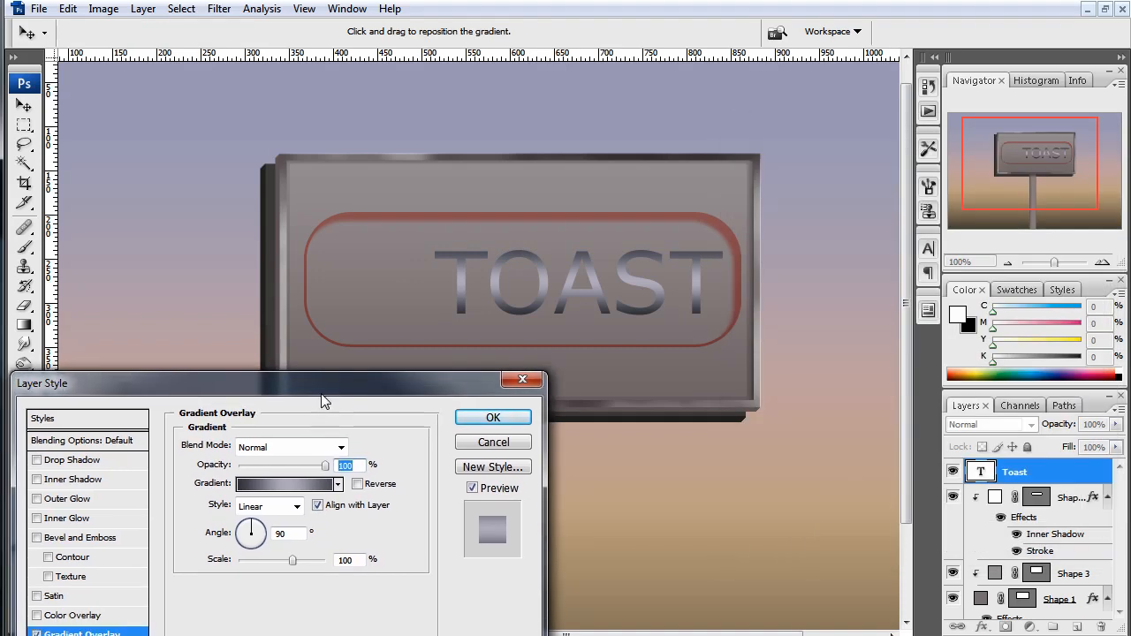
left_click_drag(325, 466, 306, 468)
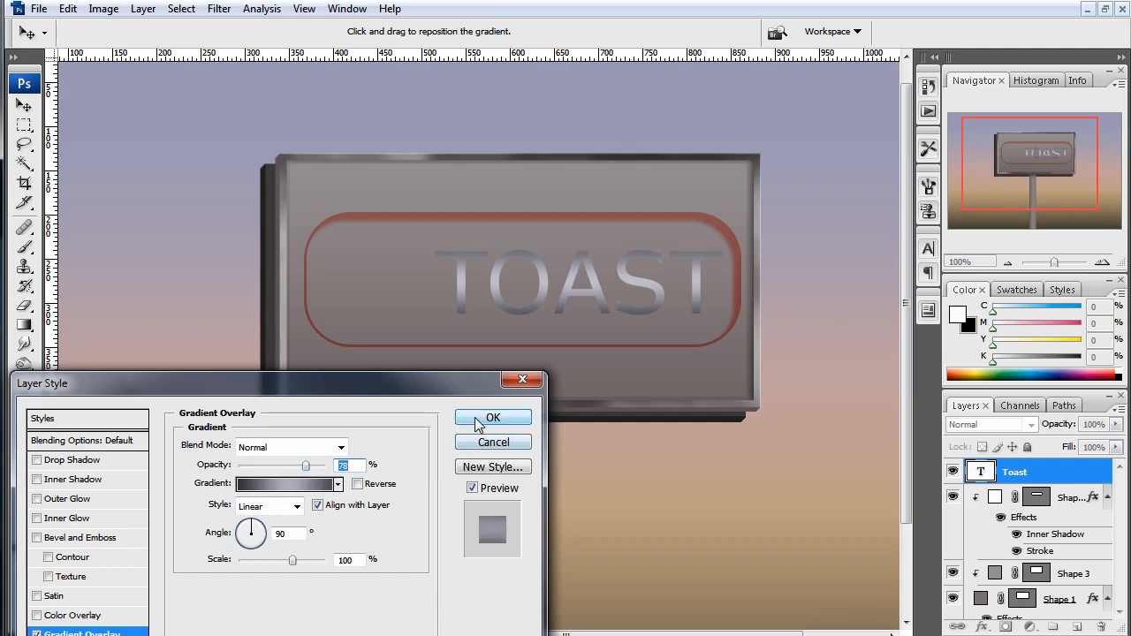
Enable an Outer Glow on the Toast text layer and set its size to 6 px
mouse_move(395, 393)
left_mouse_down()
mouse_move(423, 308)
mouse_move(413, 292)
mouse_move(399, 296)
left_mouse_up()
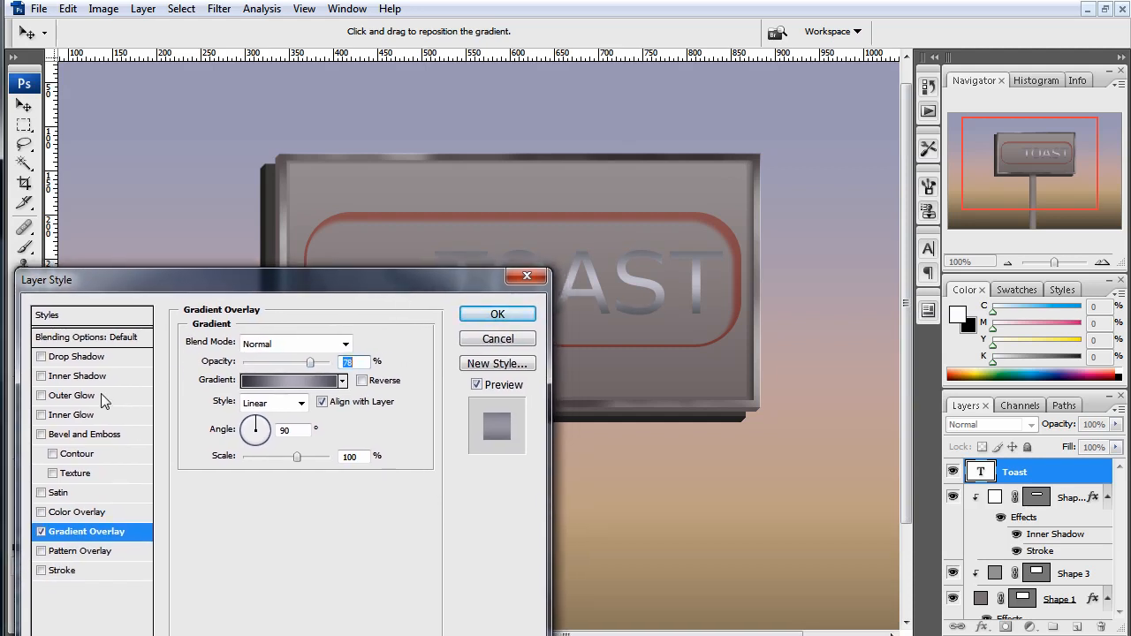
left_click(68, 398)
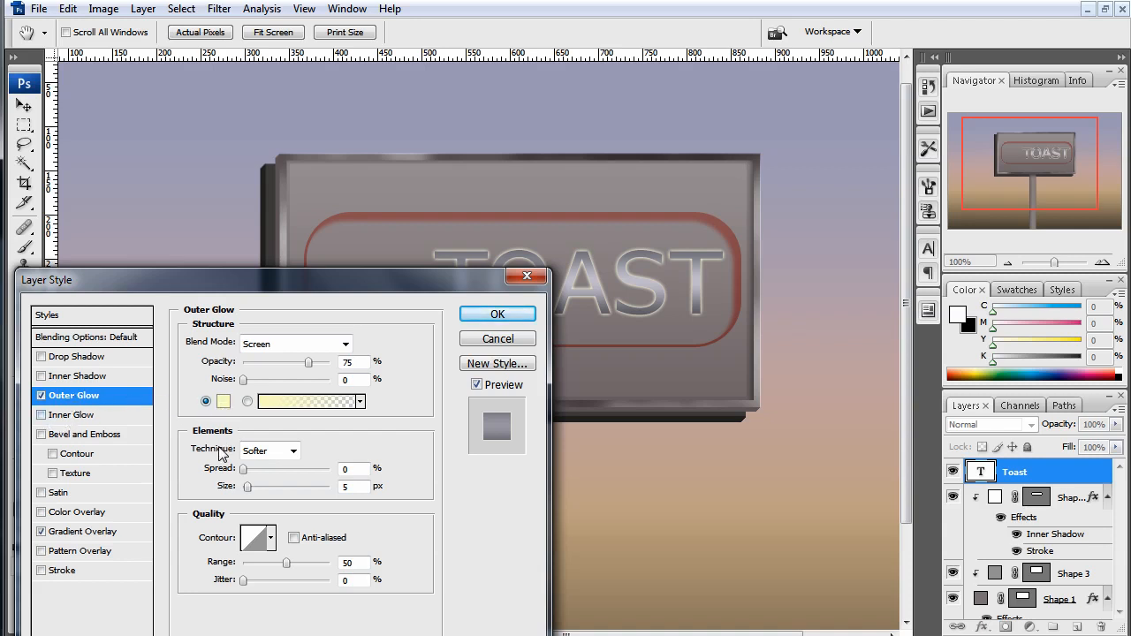
left_click_drag(268, 282, 205, 217)
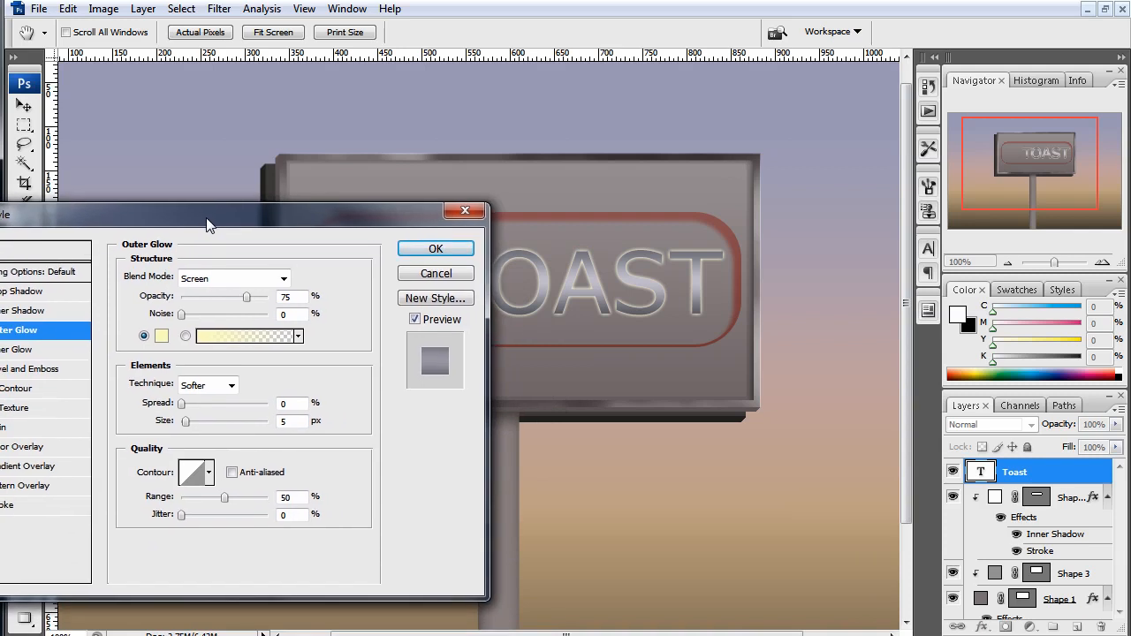
mouse_move(187, 417)
left_mouse_down()
mouse_move(199, 424)
mouse_move(184, 417)
mouse_move(186, 403)
mouse_move(232, 407)
mouse_move(202, 422)
mouse_move(187, 421)
mouse_move(215, 405)
mouse_move(163, 411)
mouse_move(188, 433)
left_mouse_up()
left_click_drag(266, 227, 334, 343)
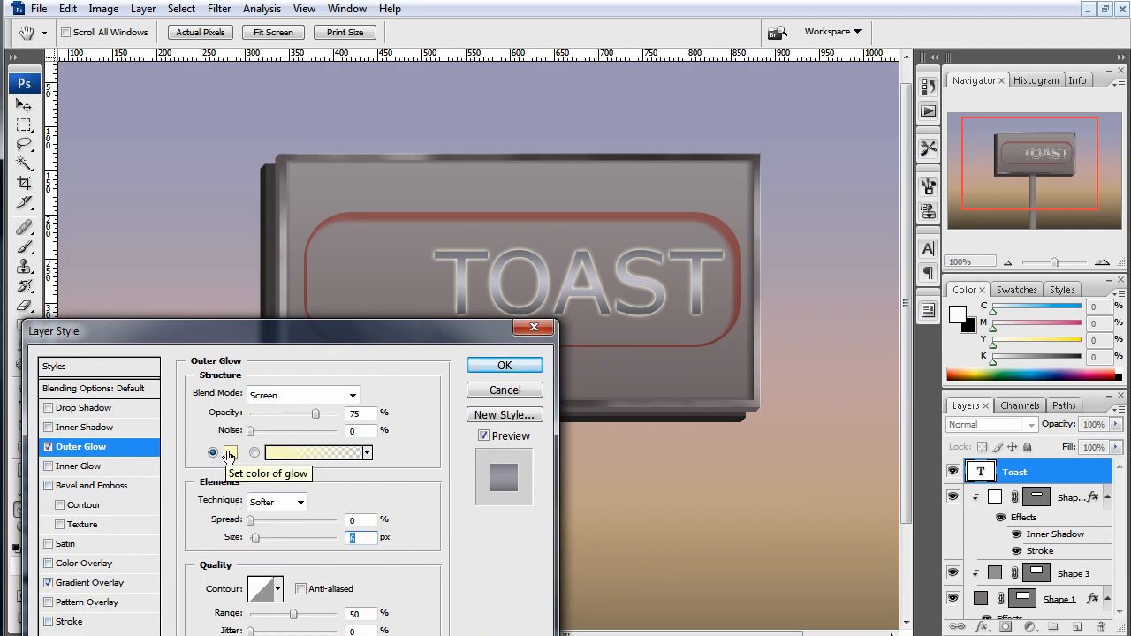
Change the outer glow's colour to a pale lavender, d7d7f0, based on the sky colour
left_click(229, 453)
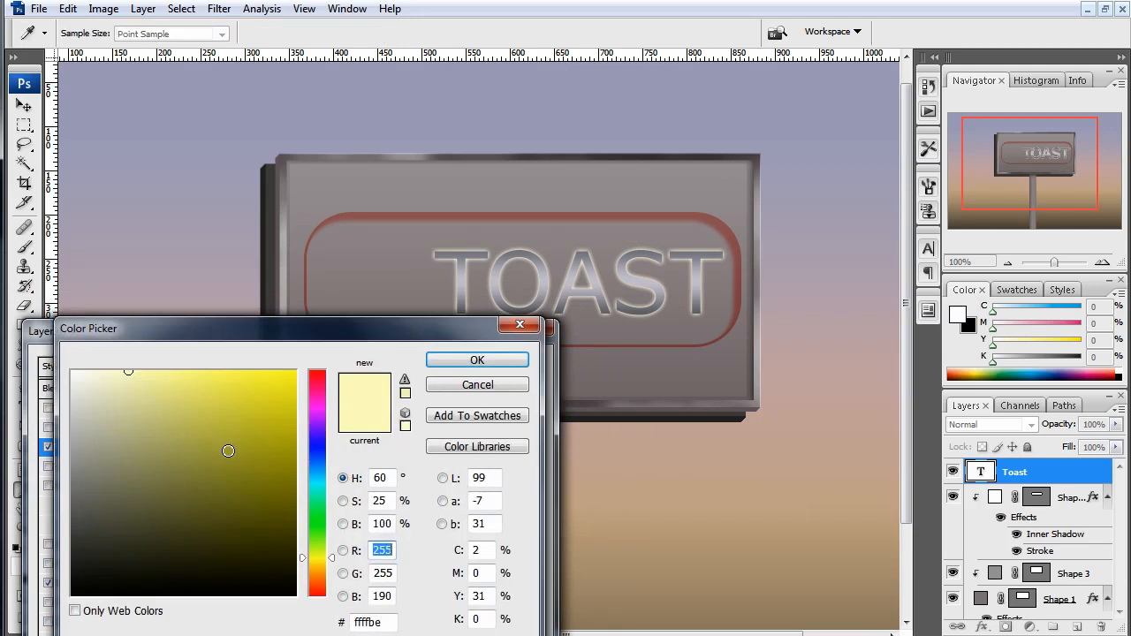
left_click(195, 139)
left_click_drag(100, 427, 96, 385)
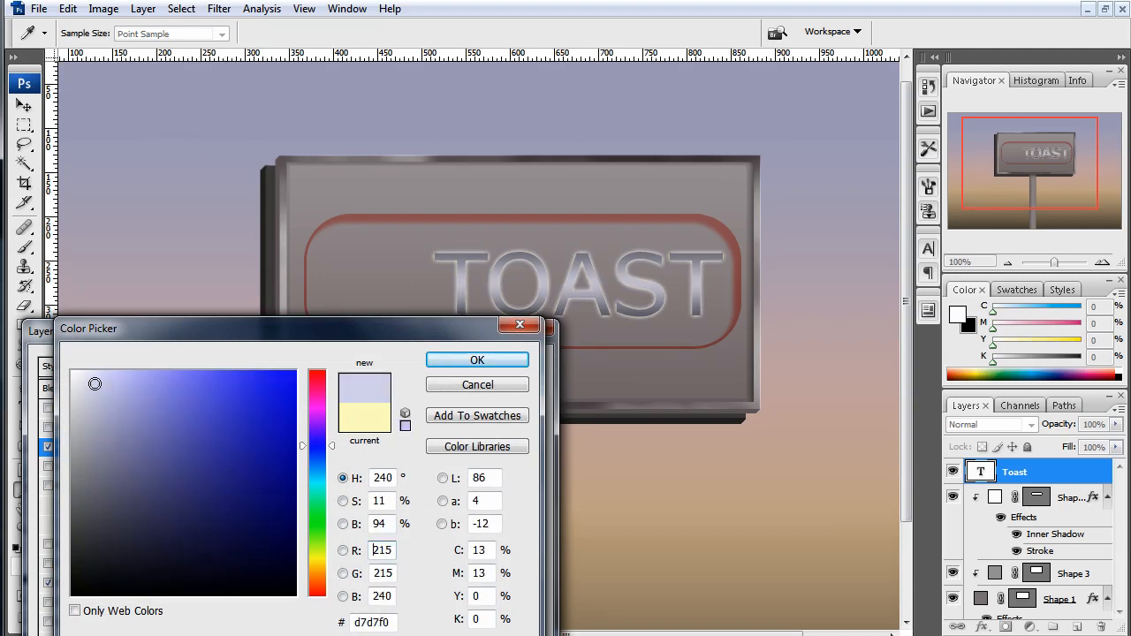
left_click(493, 361)
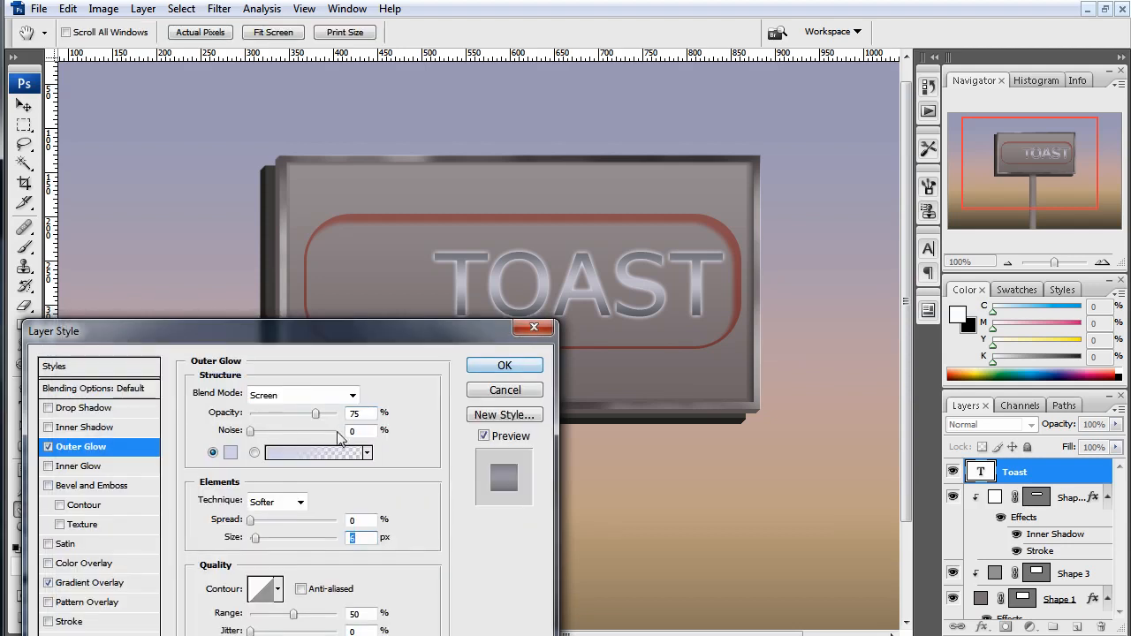
Reduce the outer glow's opacity to 31% and apply the layer style to the TOAST lettering
left_click_drag(307, 413, 276, 404)
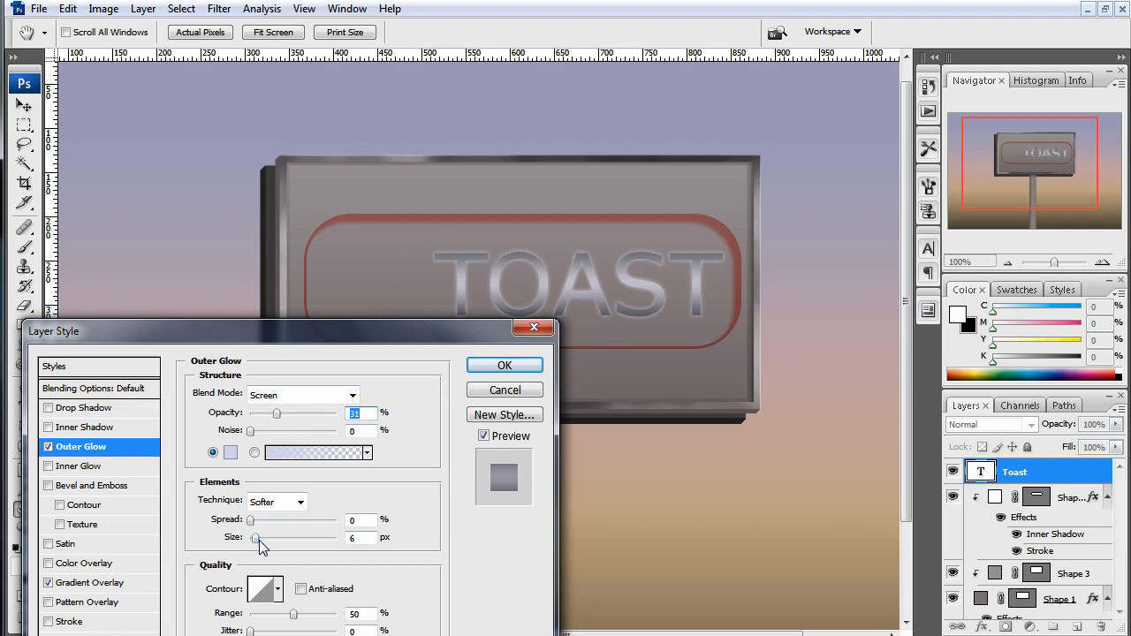
left_click_drag(260, 541, 257, 545)
left_click(505, 366)
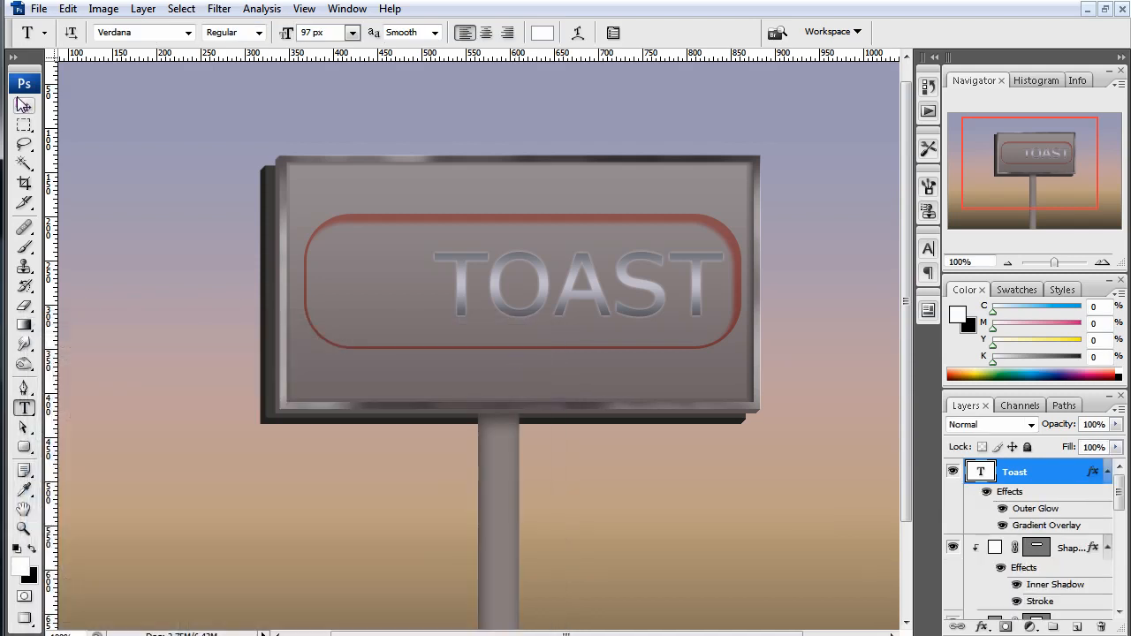
Duplicate the Toast text layer and delete all layer effects from the original beneath the copy
left_click(26, 106)
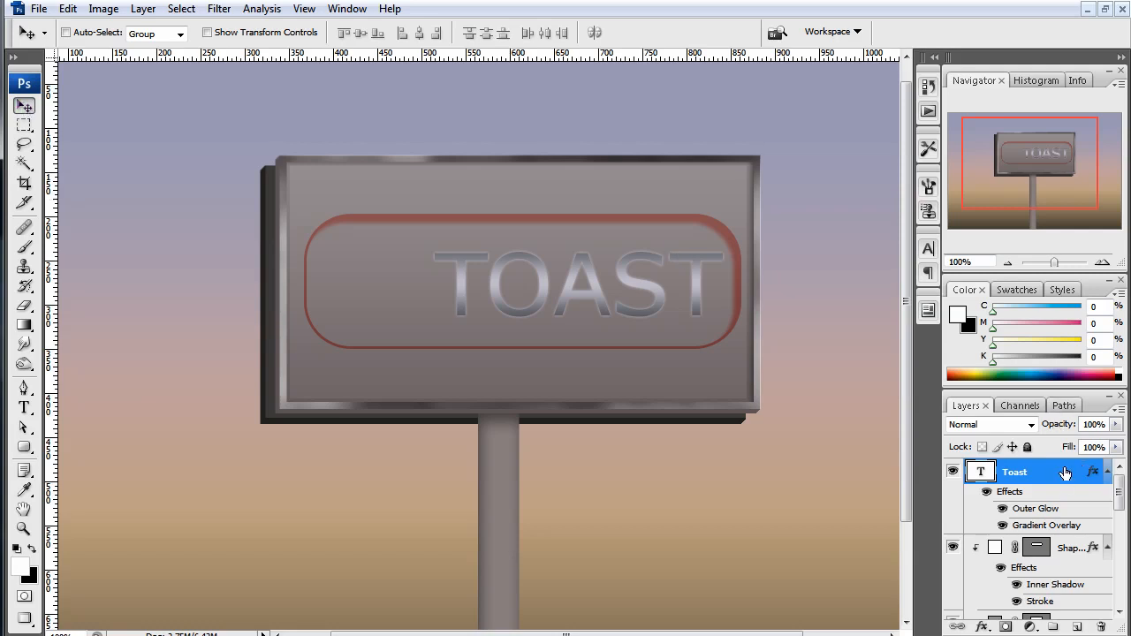
key("ctrl+j")
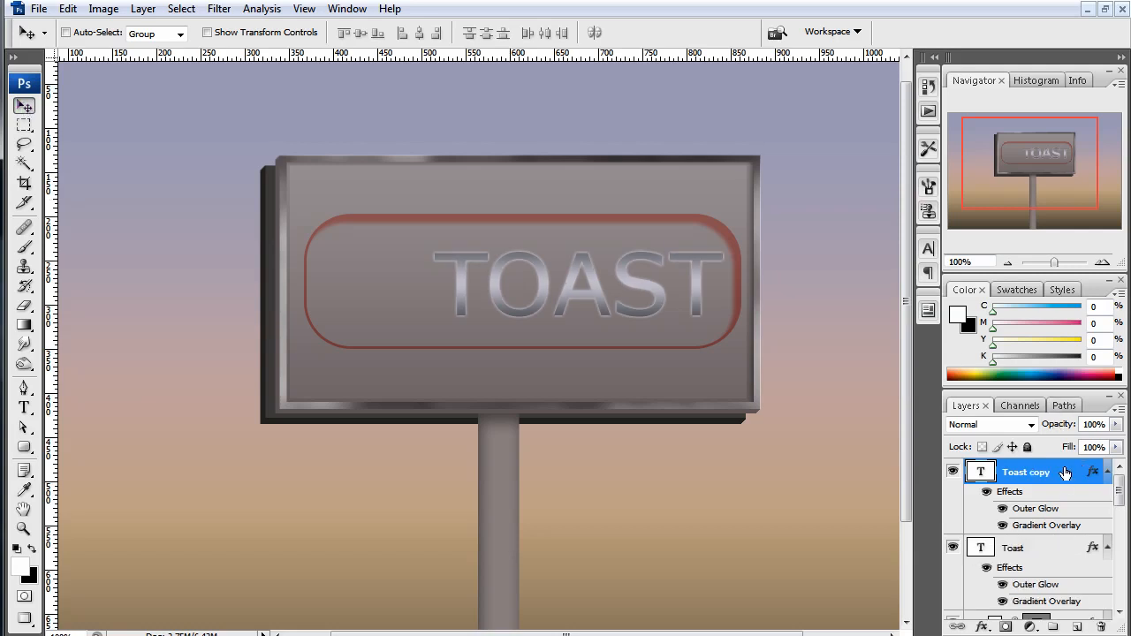
scroll(1050, 517, "down", 2)
scroll(1050, 520, "up", 1)
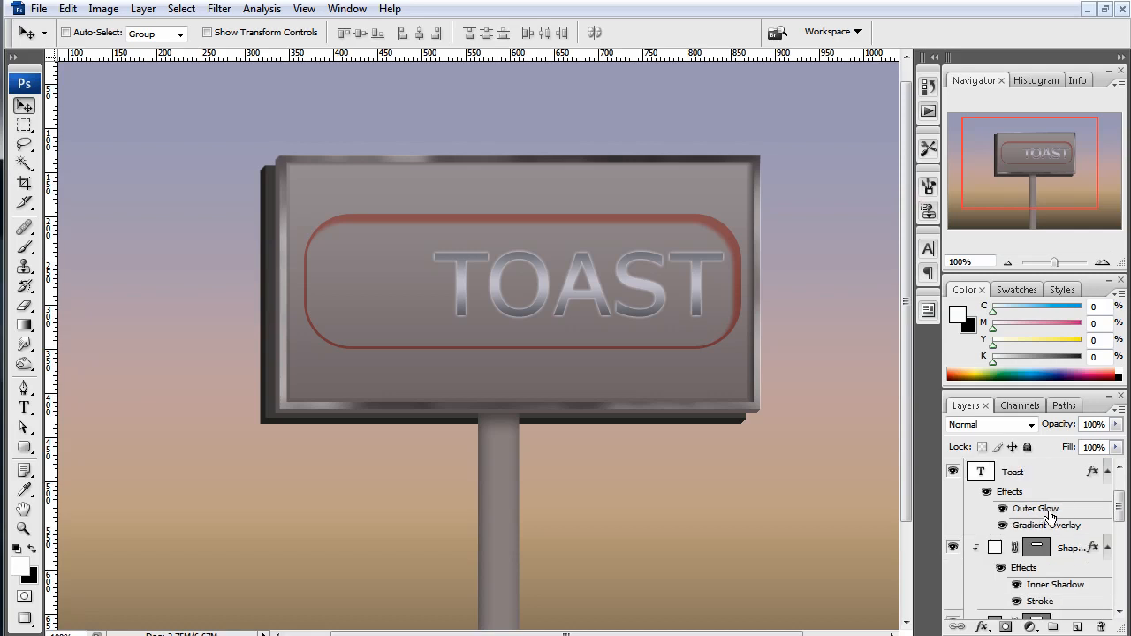
left_click_drag(1092, 472, 1103, 626)
left_click(1014, 475)
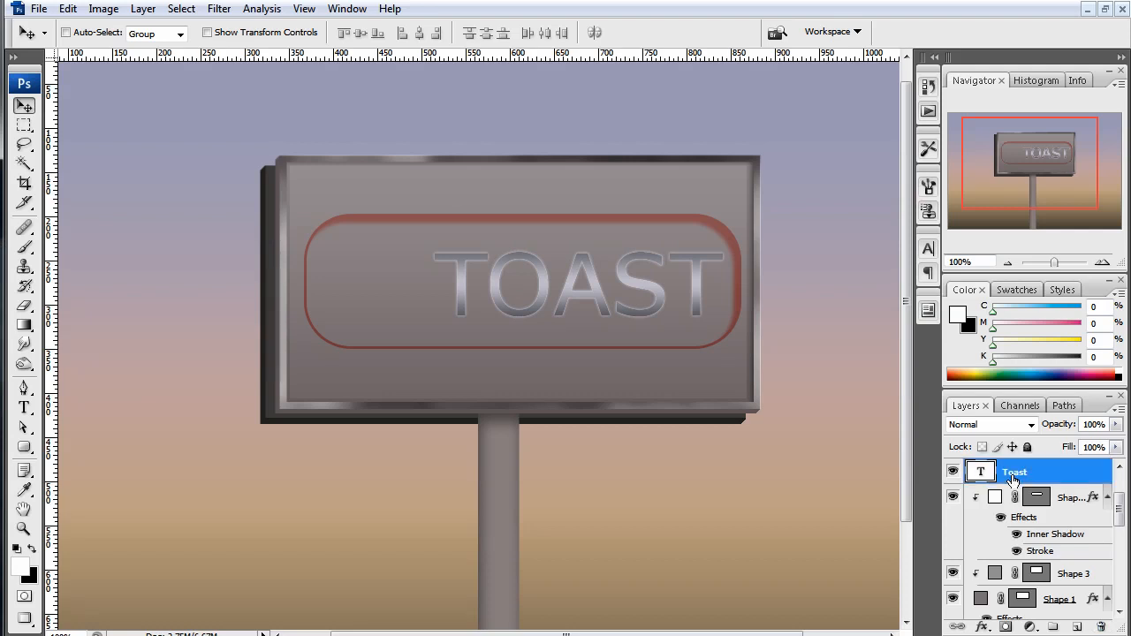
Convert the original Toast text layer, beneath the styled copy, into a vector shape
left_click_drag(1120, 522, 1121, 504)
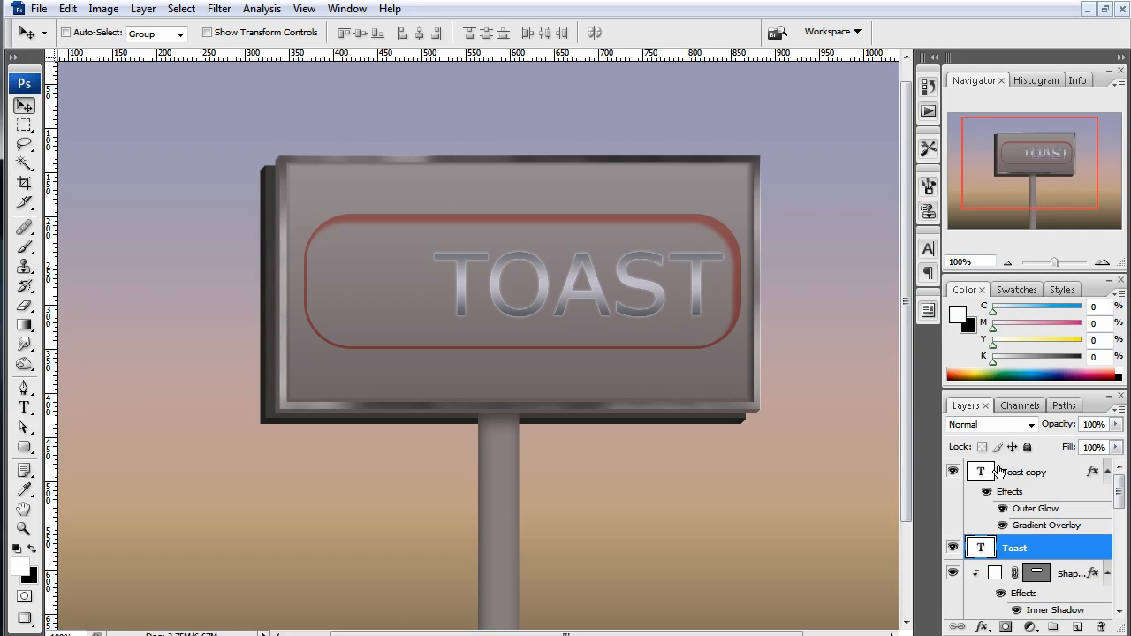
right_click(1005, 554)
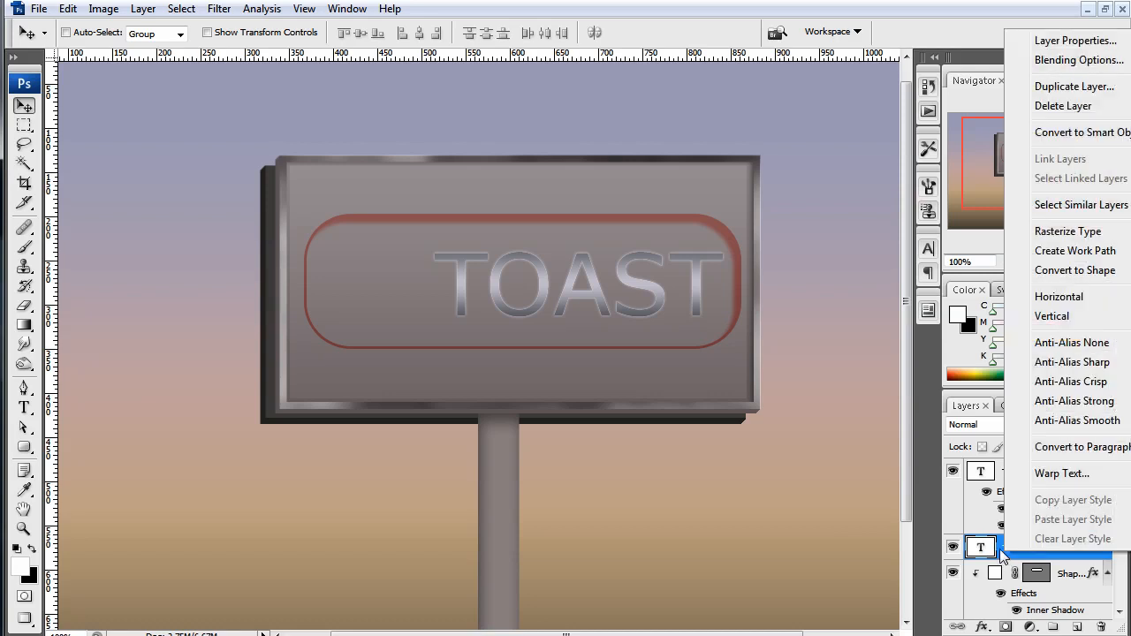
left_click(1032, 272)
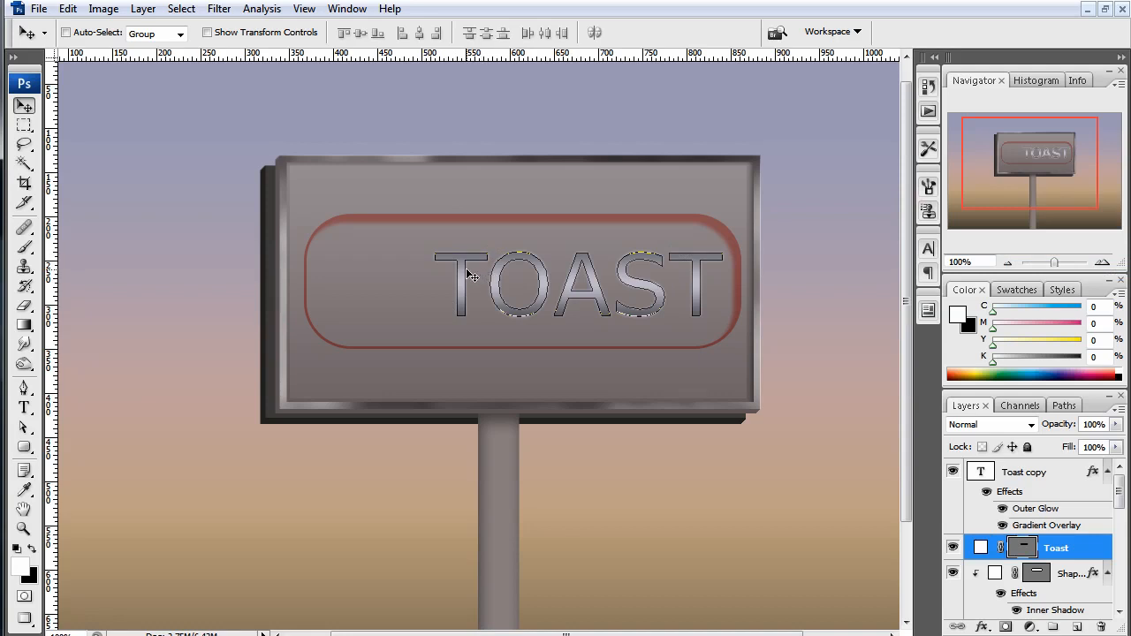
Lock the rounded outline's shape layer and make the Toast shape layer active again
scroll(1085, 521, "down", 3)
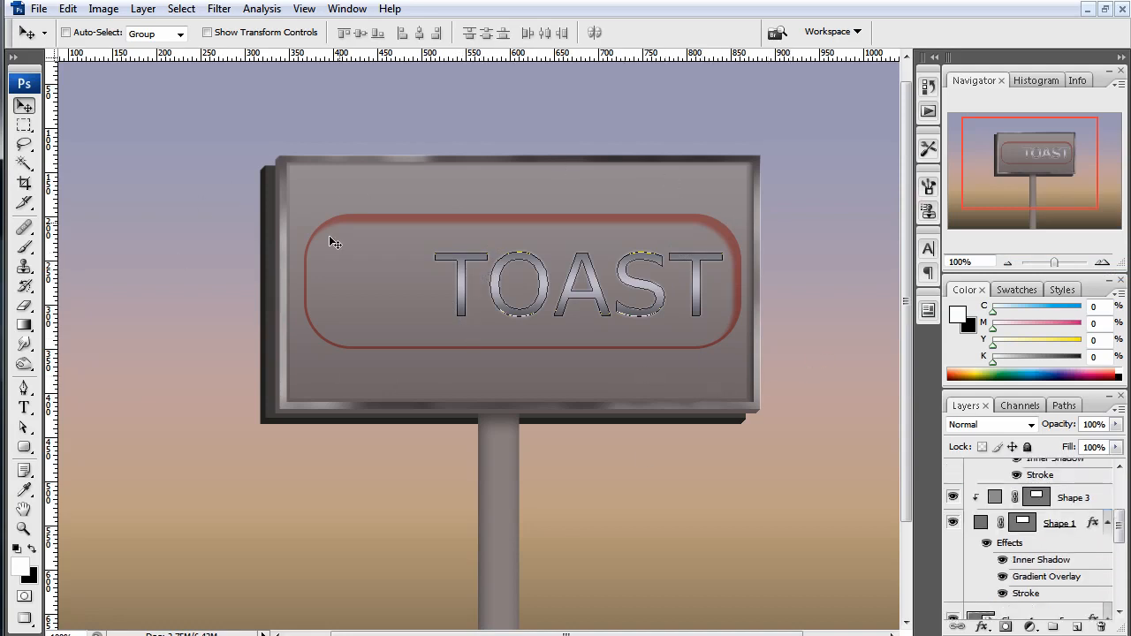
left_click(573, 243, "ctrl")
Try stretching the first T's stem below the sign with the Direct Selection tool, and undo it
key("a")
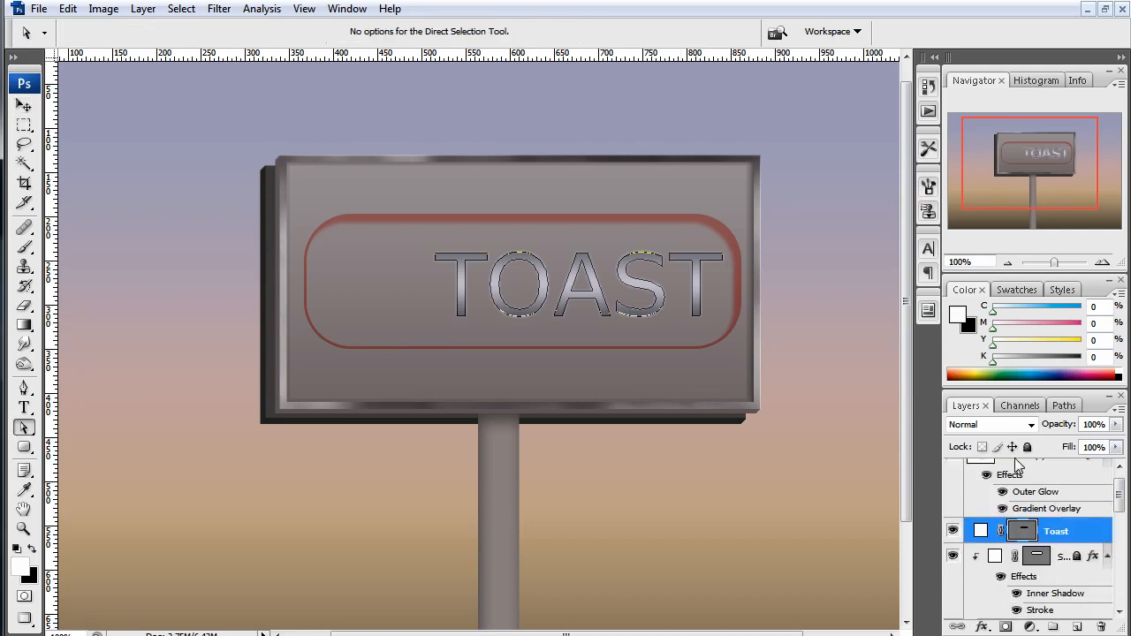
left_click(457, 316)
left_click(465, 316, "shift")
left_click_drag(466, 317, 467, 436)
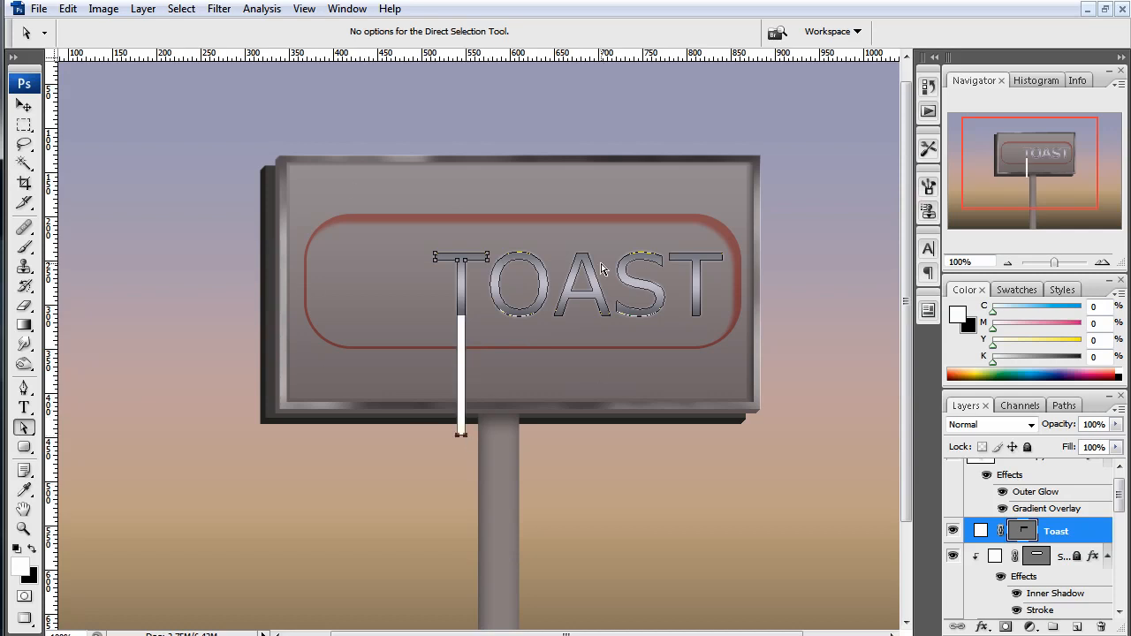
left_click(805, 385)
key("ctrl+z")
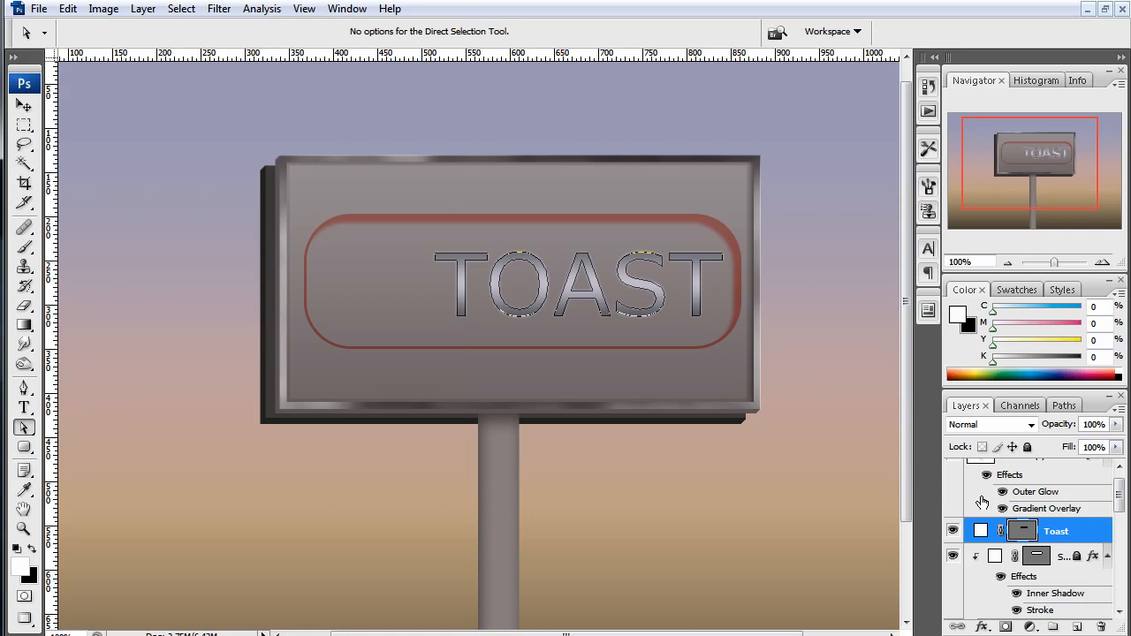
Fill the Toast shape with dark grey 4c4949 and offset it slightly behind the styled lettering
double_click(980, 531)
left_click_drag(93, 484, 88, 487)
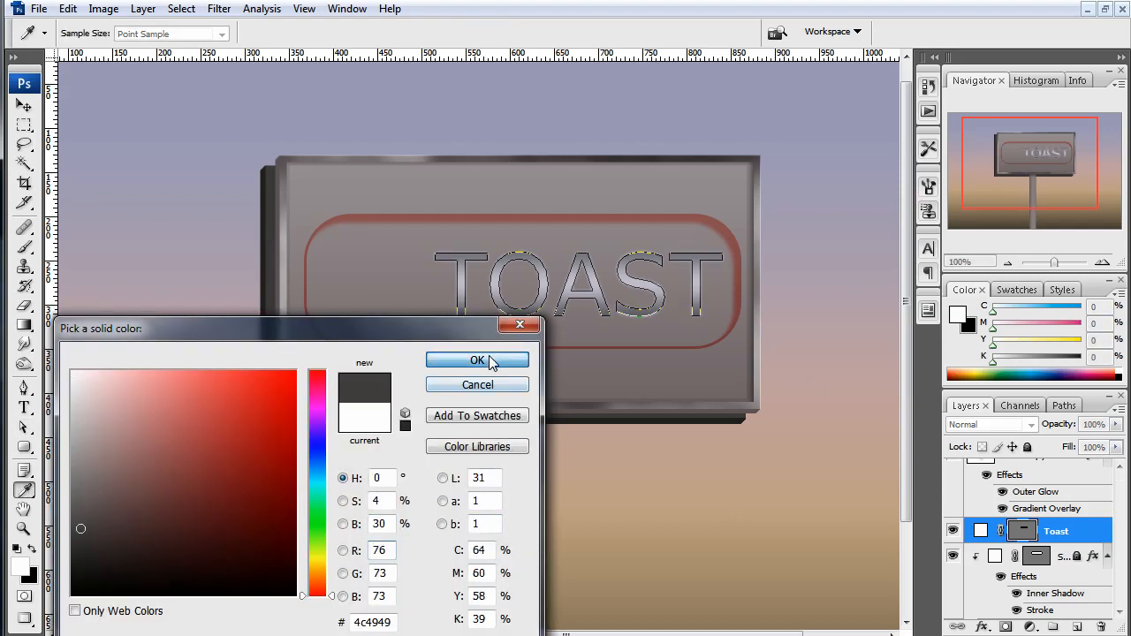
left_click(477, 360)
key("v")
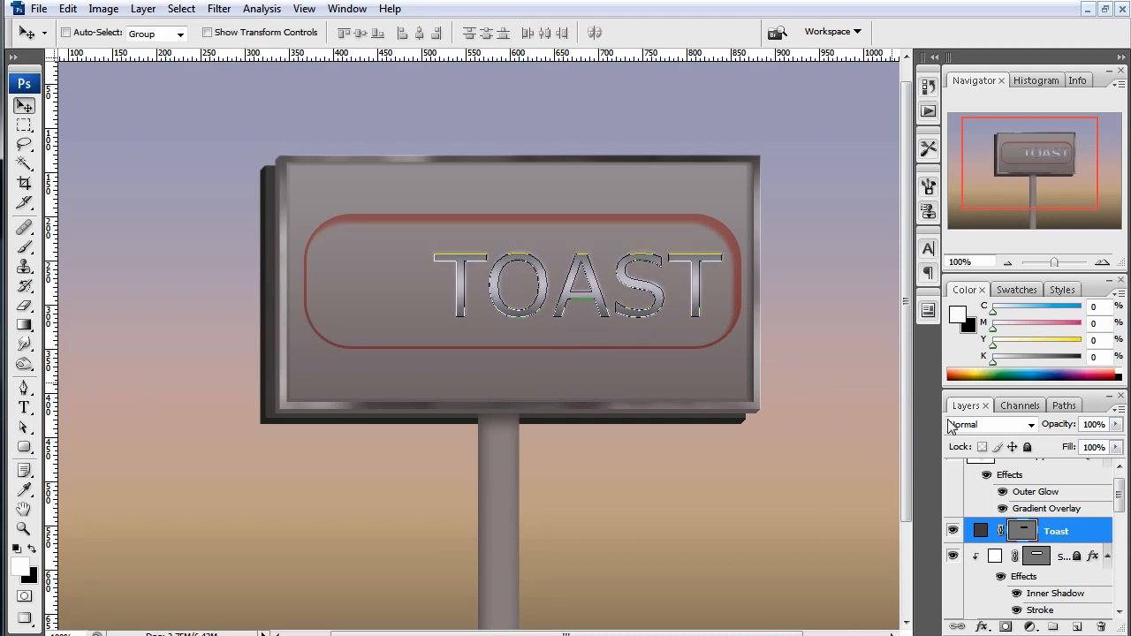
Duplicate the dark grey Toast shape layer beneath the styled text copy
left_click(1035, 475)
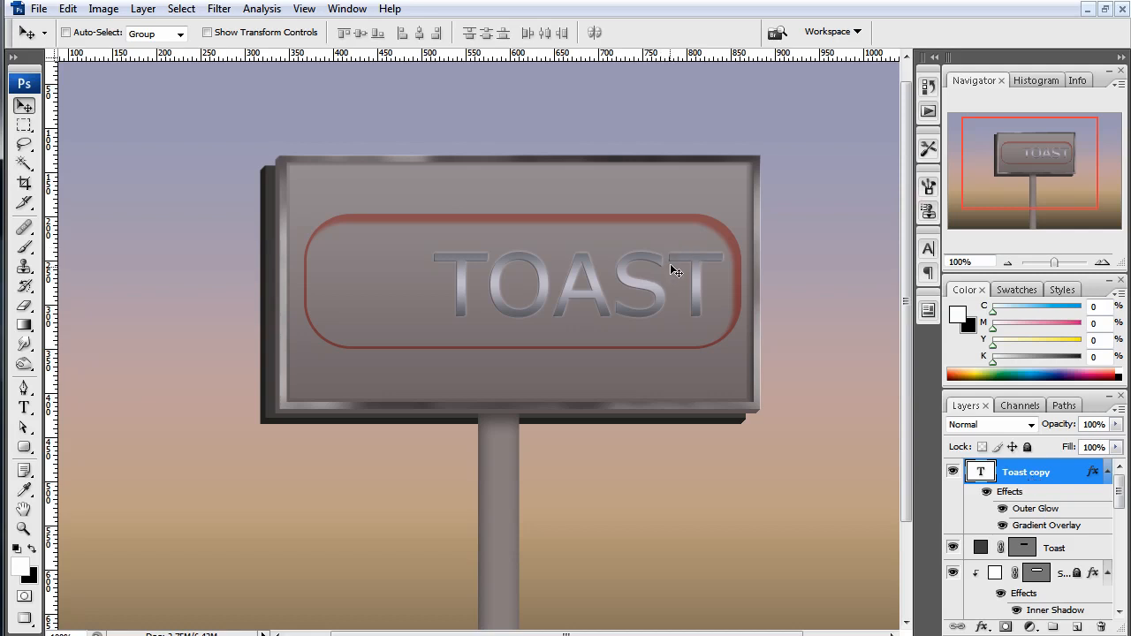
left_click(1054, 555)
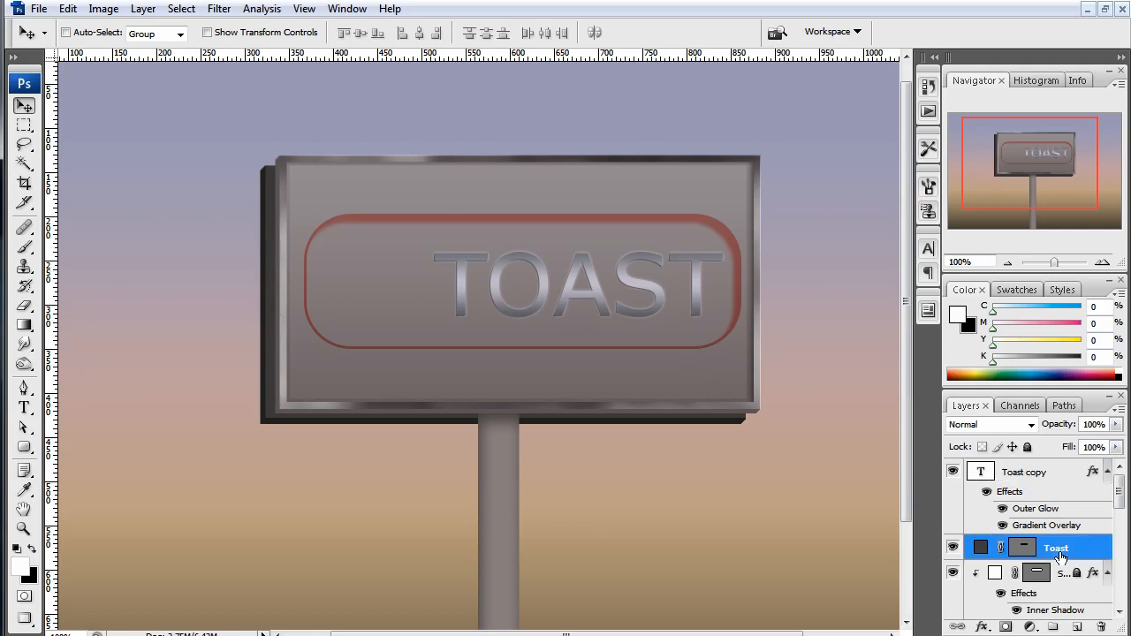
key("ctrl+j")
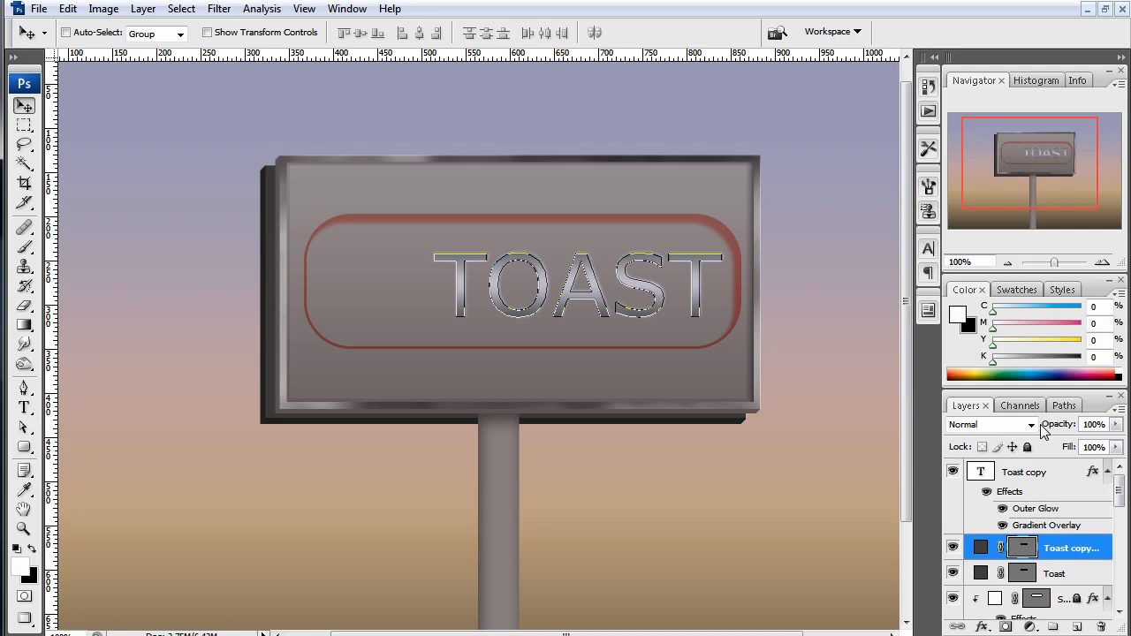
Duplicate the dark grey Toast shape twice more with slight offsets for depth, and make the styled text layer active
key("ctrl+j")
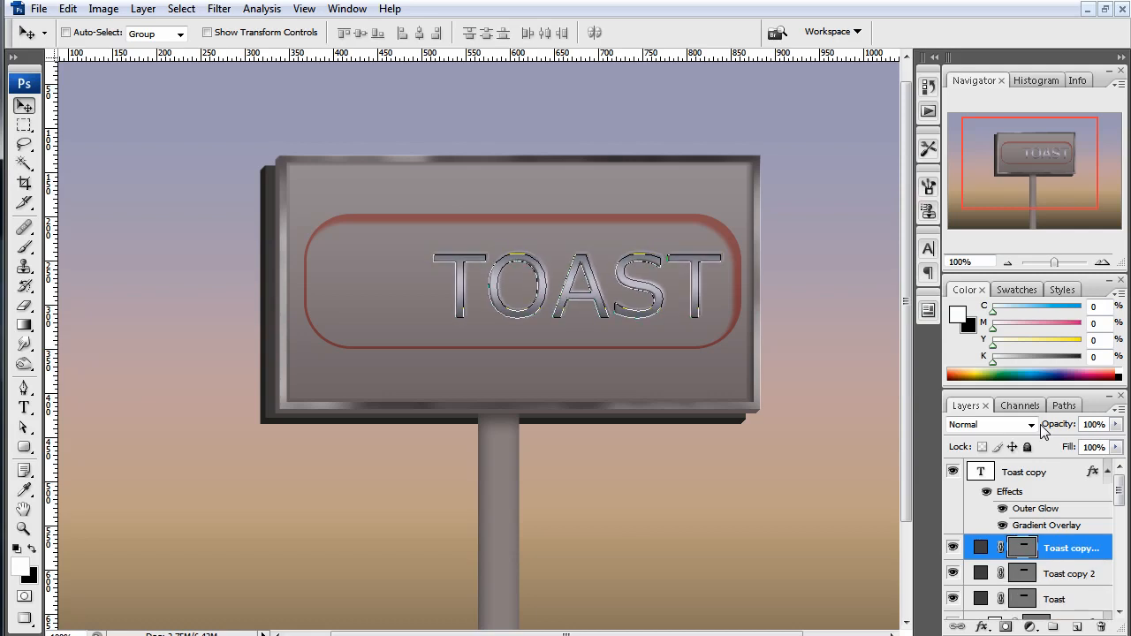
key("ctrl+j")
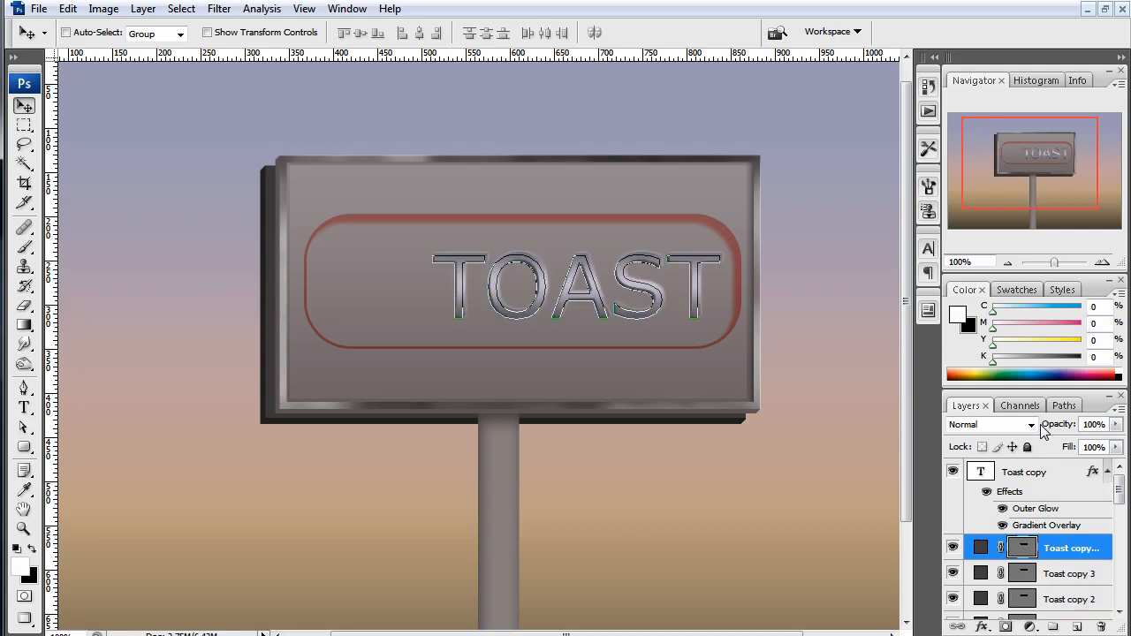
left_click(1023, 474)
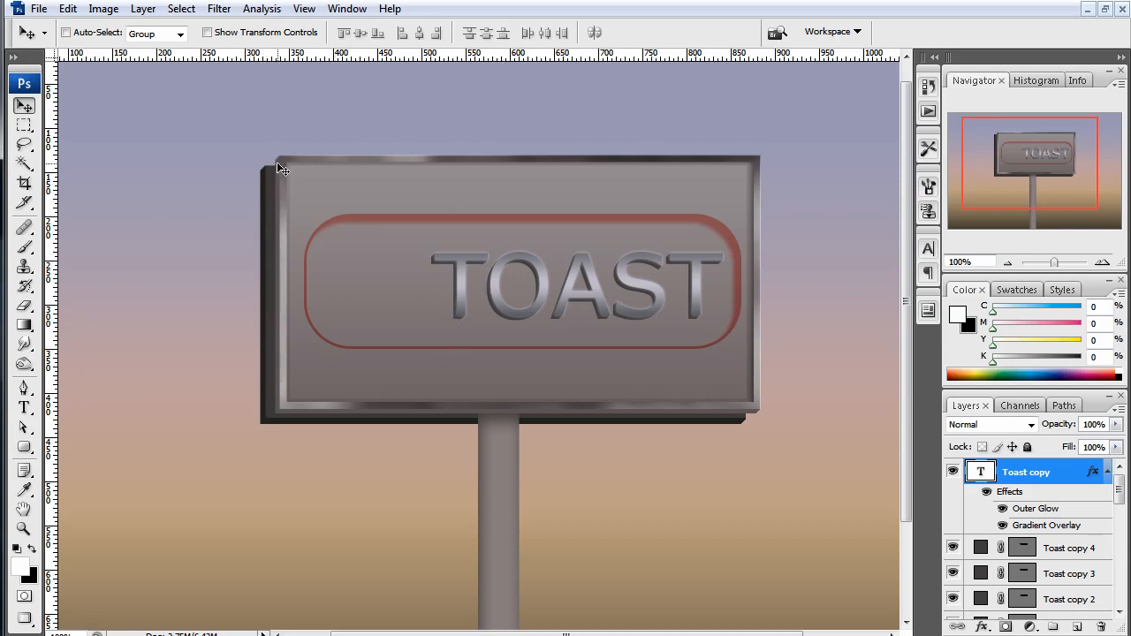
Select all four dark grey Toast shape layers beneath the styled text together
scroll(1078, 493, "down", 3)
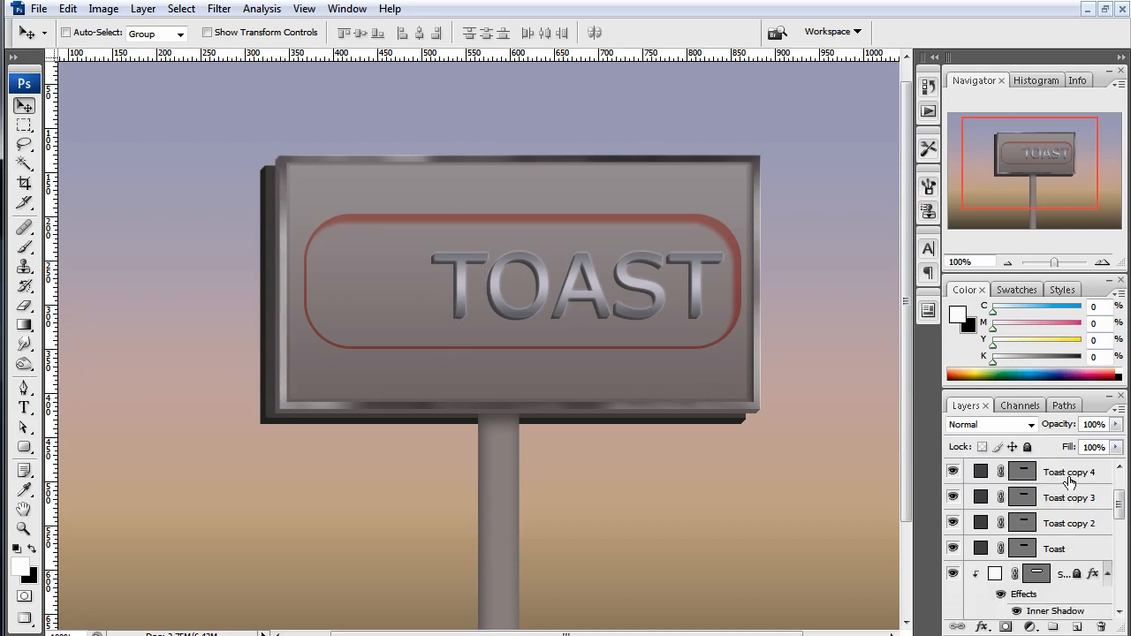
left_click(1069, 478)
left_click(1060, 547, "shift")
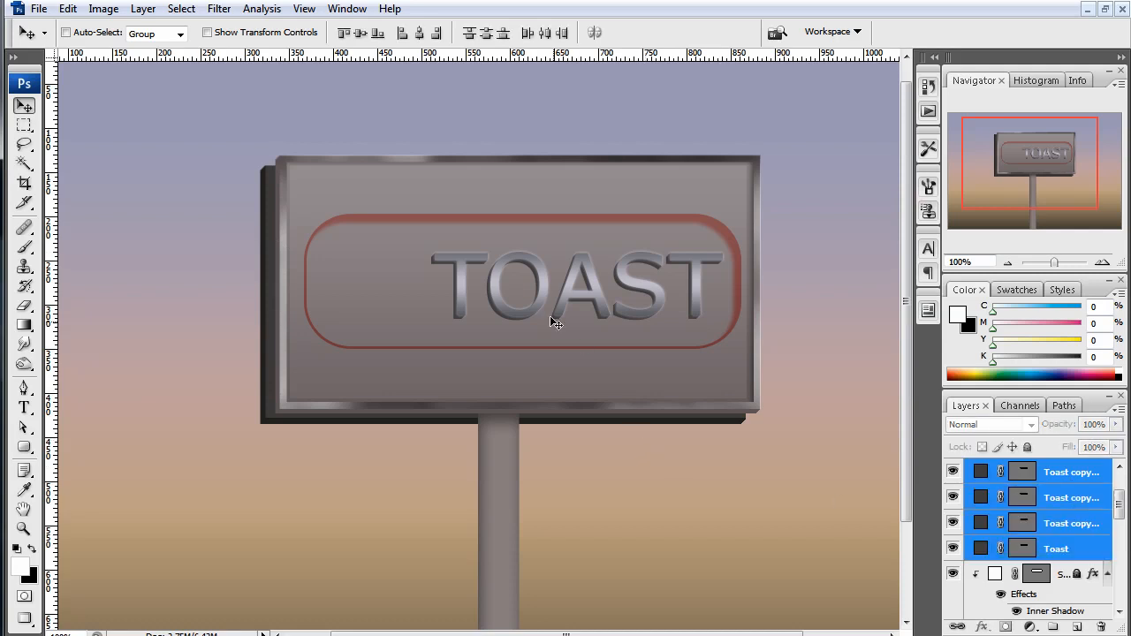
Try shifting the four dark Toast shapes to the right behind the lettering, and nudge them back left
left_click_drag(562, 294, 565, 297)
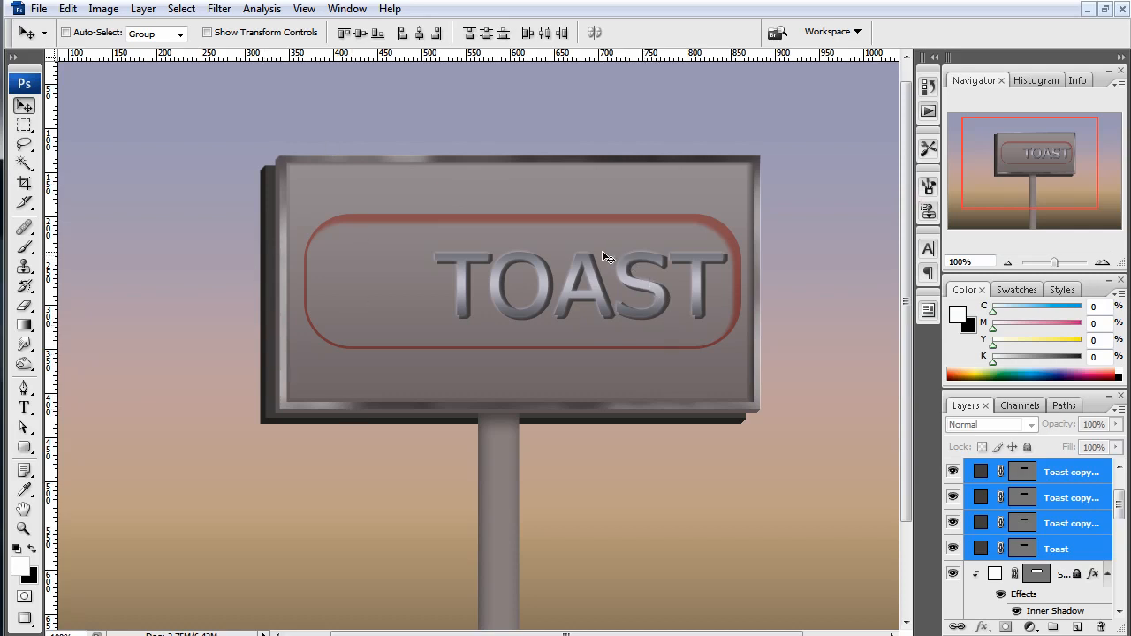
key("Left")
key("Left")
key("Left")
key("Left")
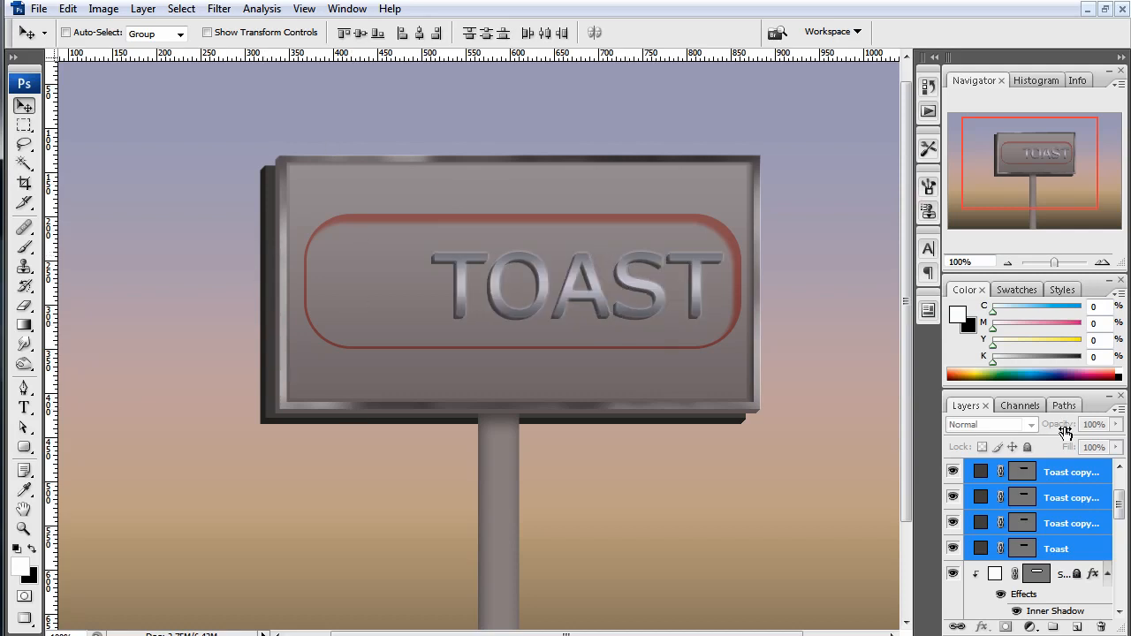
Convert the four selected dark Toast shape layers into a single smart object
scroll(1060, 516, "up", 1)
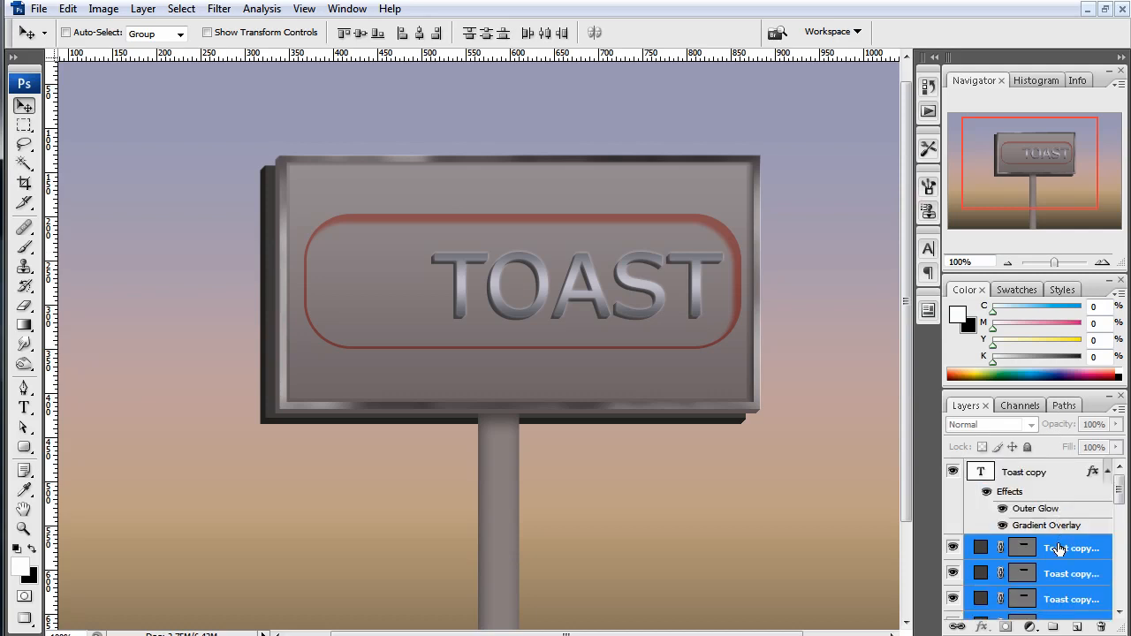
right_click(1061, 548)
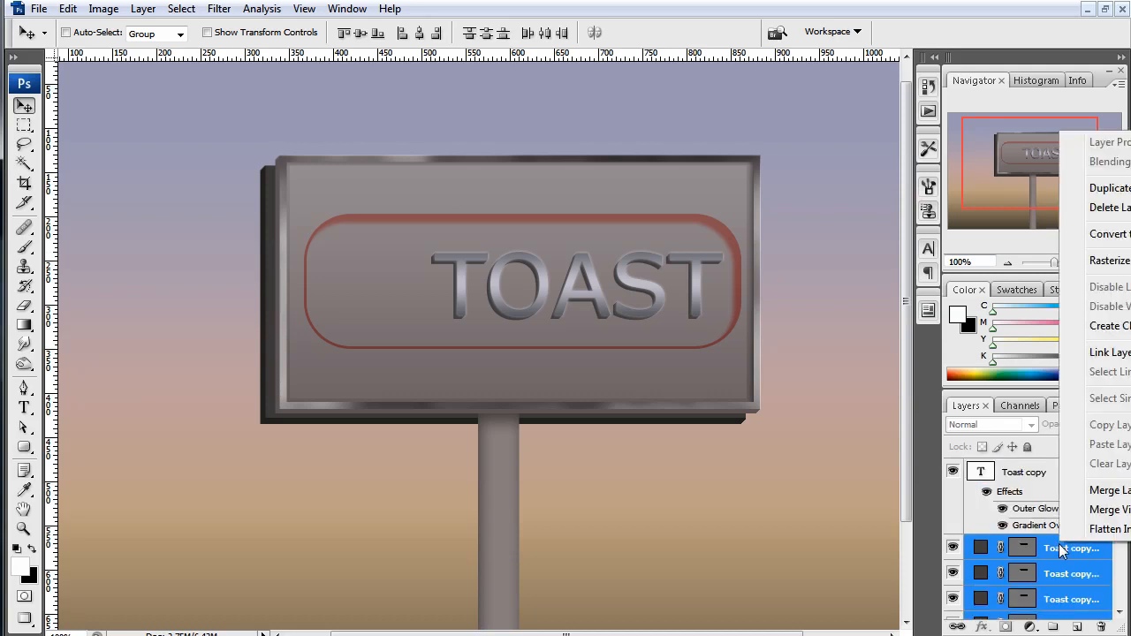
left_click(1108, 235)
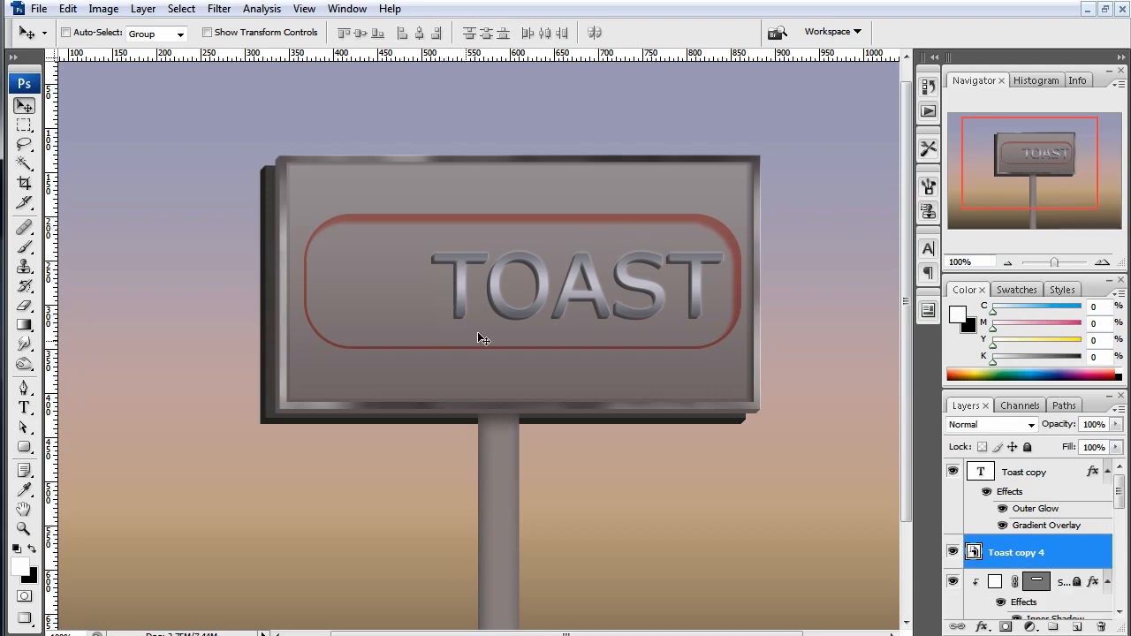
Add a Multiply drop shadow to the Toast smart object with global light off, a 90° angle and 20% opacity
right_click(996, 553)
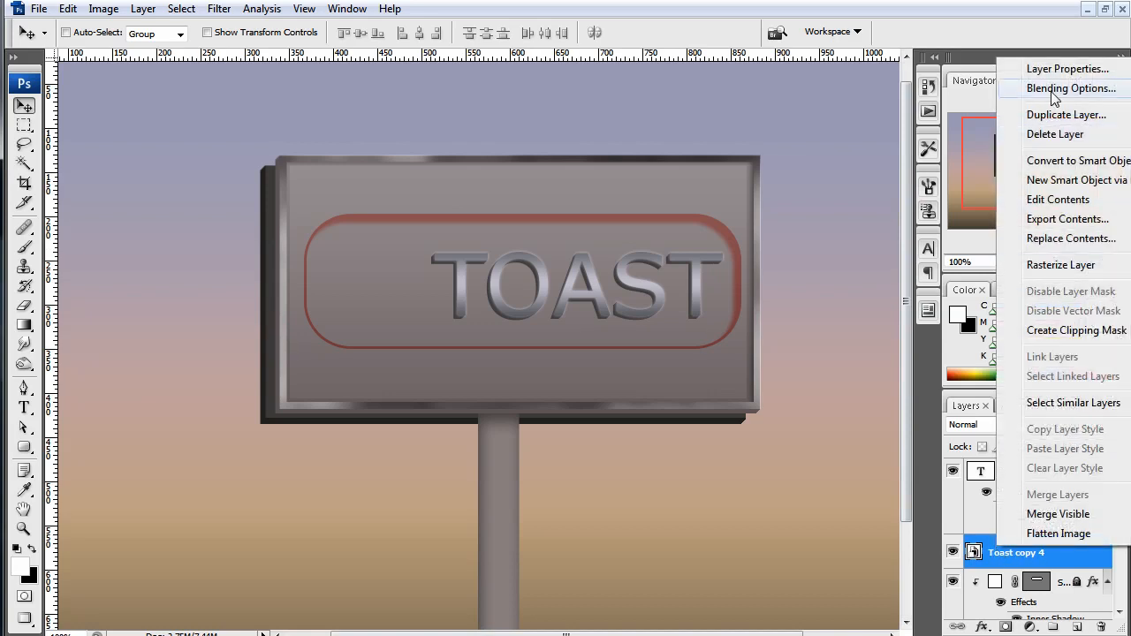
left_click(1052, 92)
left_click_drag(274, 337, 875, 194)
left_click(676, 261)
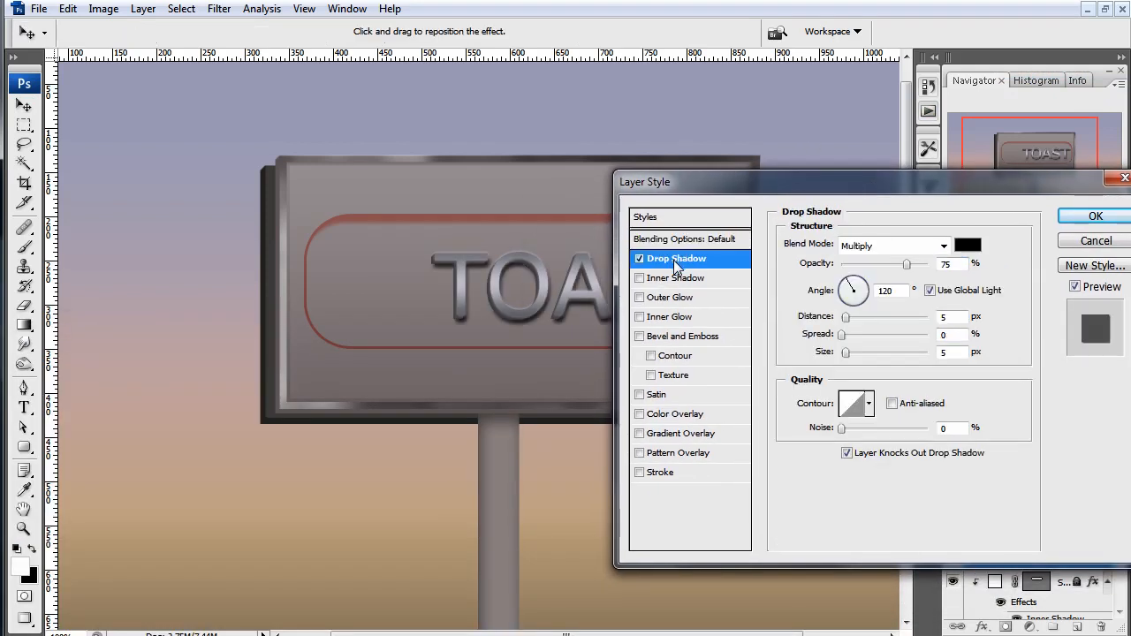
left_click(931, 290)
left_click(853, 281)
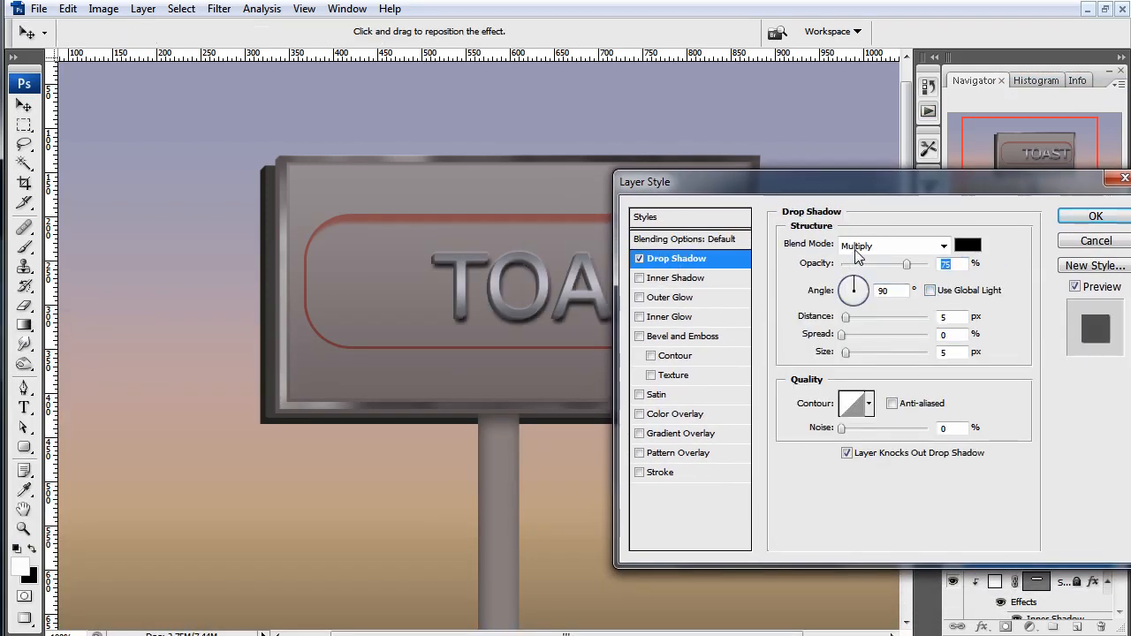
left_click_drag(868, 189, 400, 371)
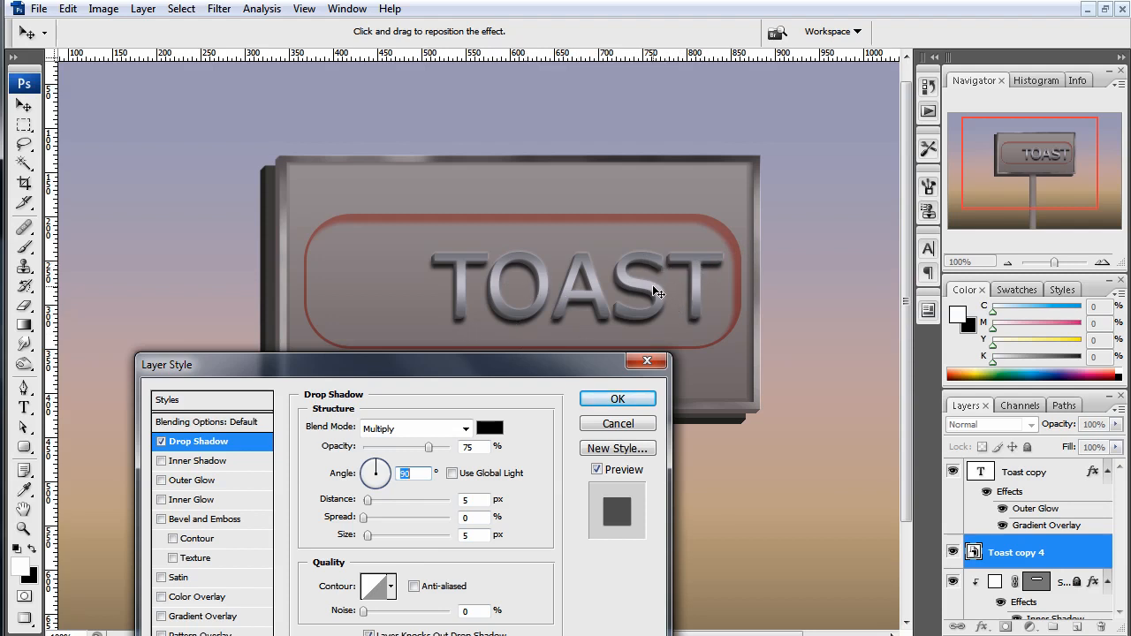
left_click_drag(428, 448, 382, 449)
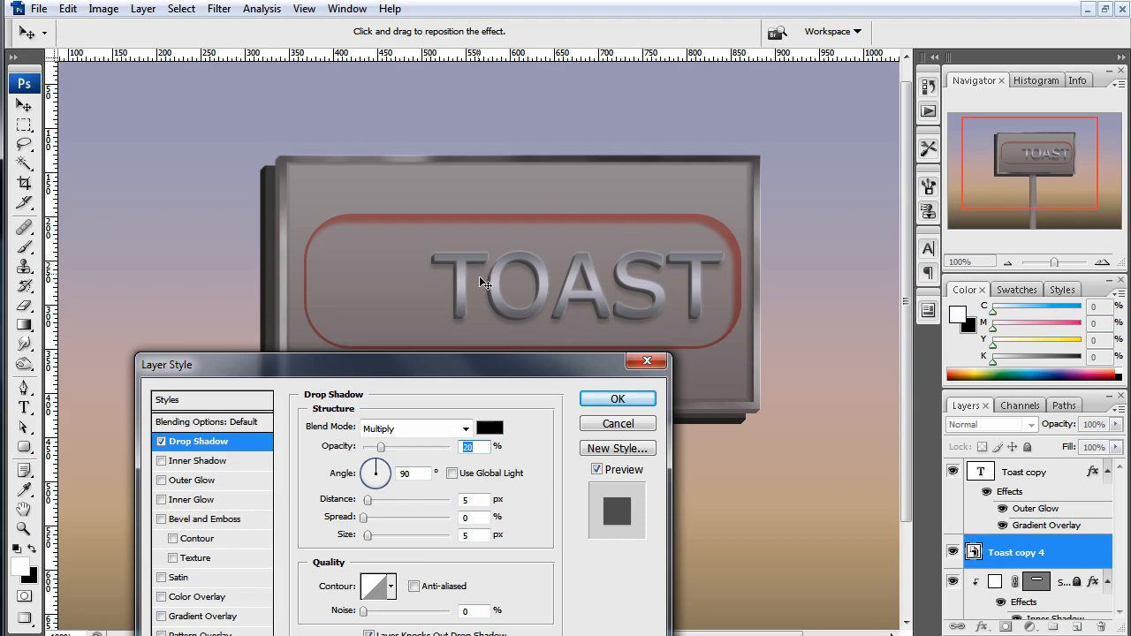
left_click(617, 399)
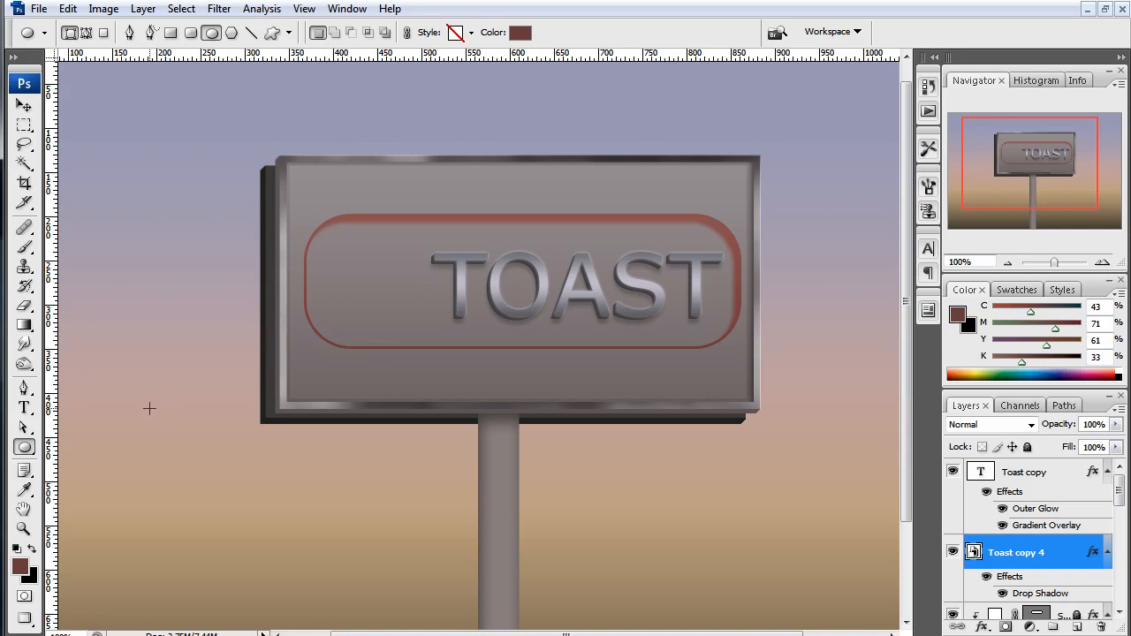
Choose the Ellipse tool and set its fill to a darker shade of the rounded outline's red
left_click(25, 448)
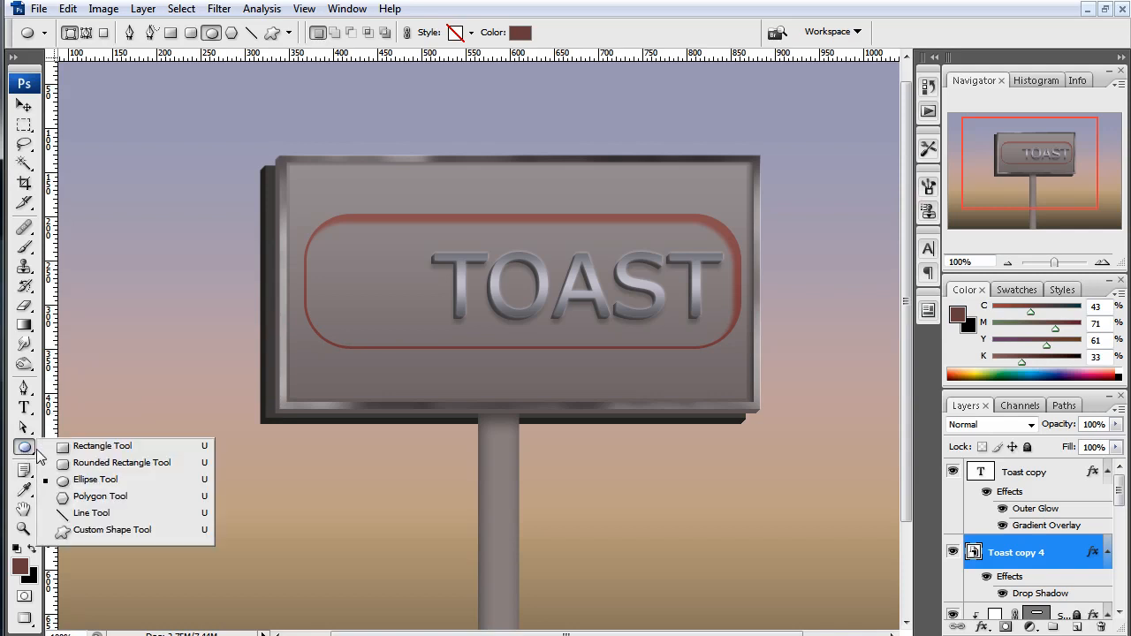
left_click(86, 485)
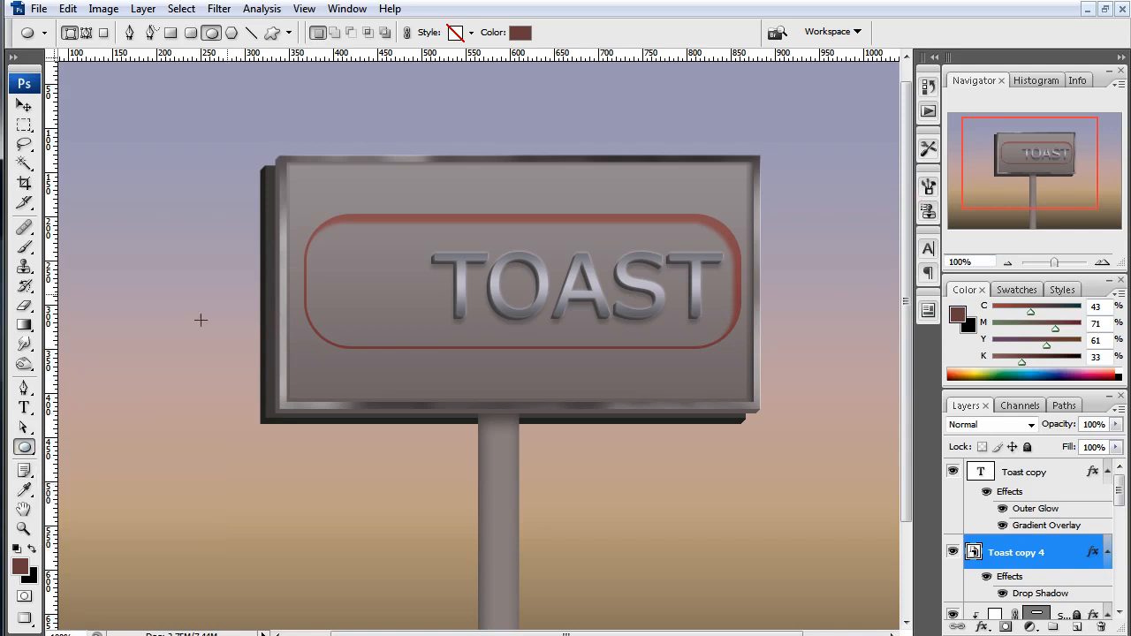
left_click(520, 33)
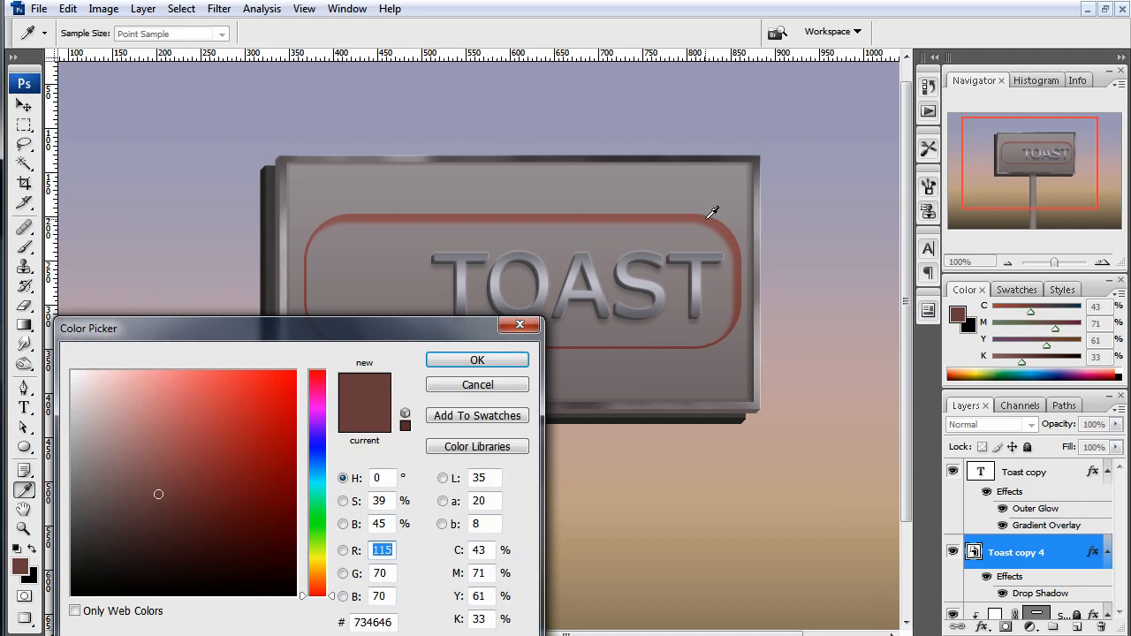
left_click(713, 212)
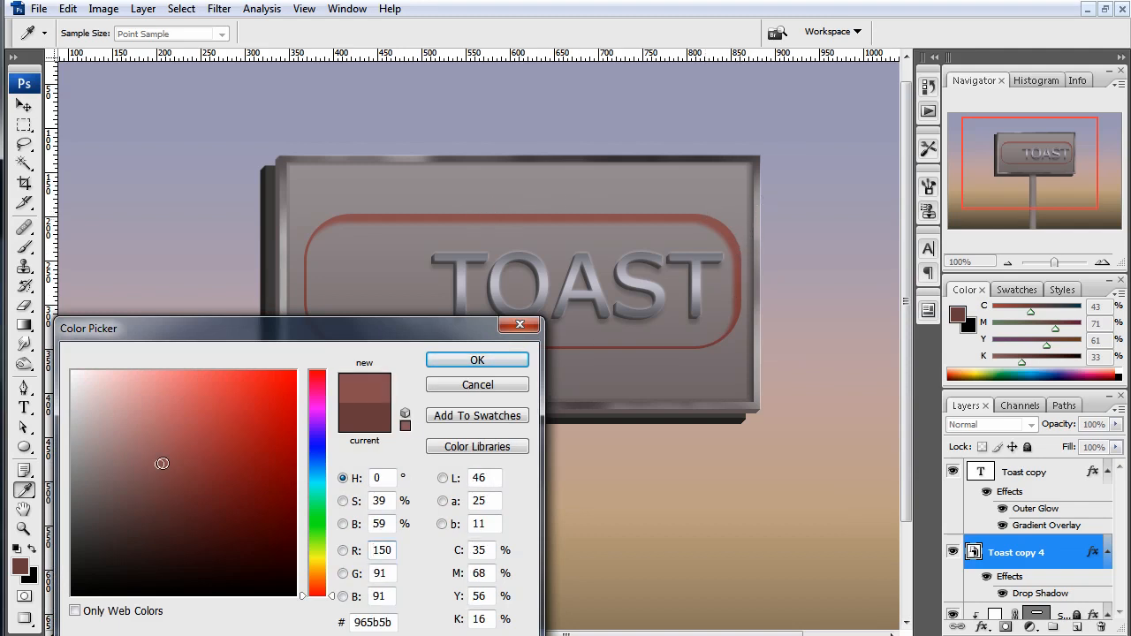
left_click_drag(162, 463, 157, 493)
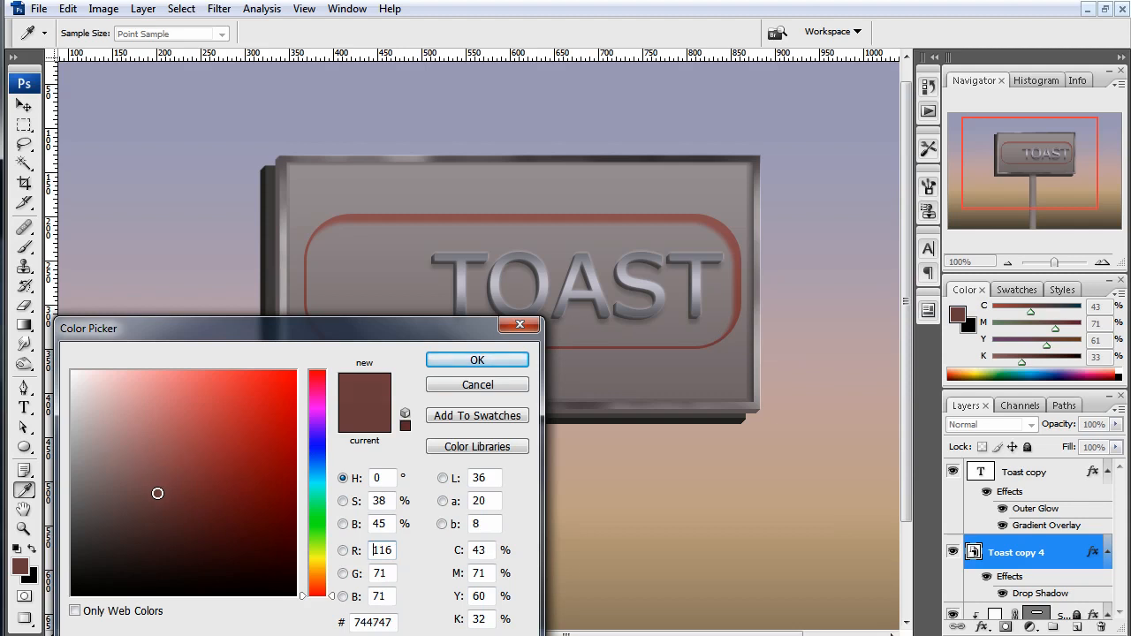
key("Return")
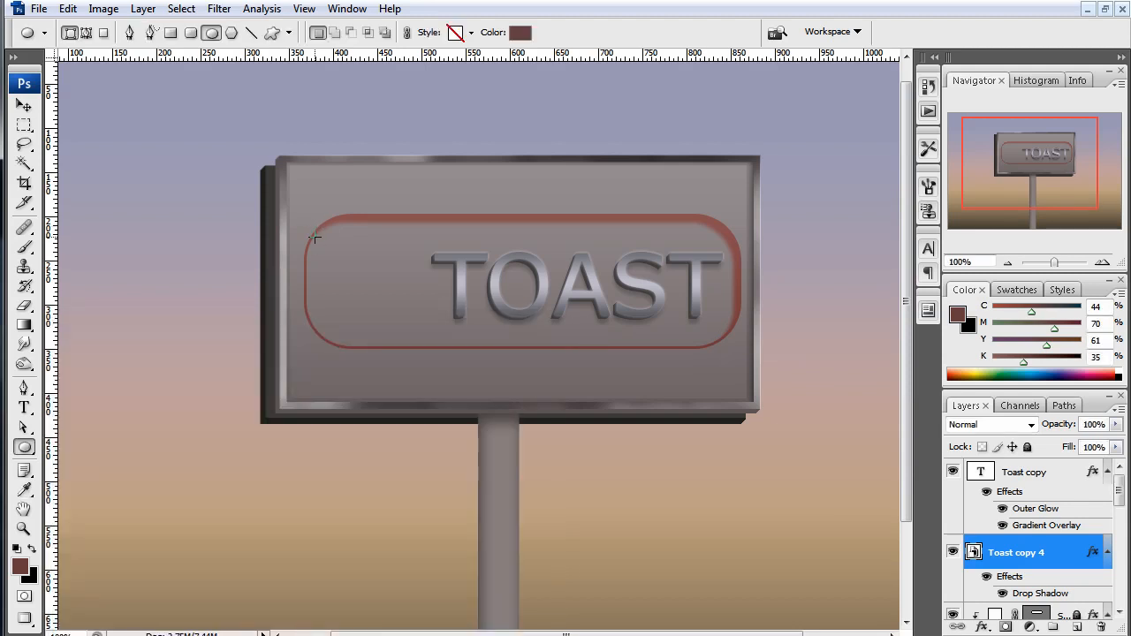
Draw a circle about 147 px wide inside the rounded outline's left end and shift it left to the outline's edge
left_click_drag(308, 218, 438, 348)
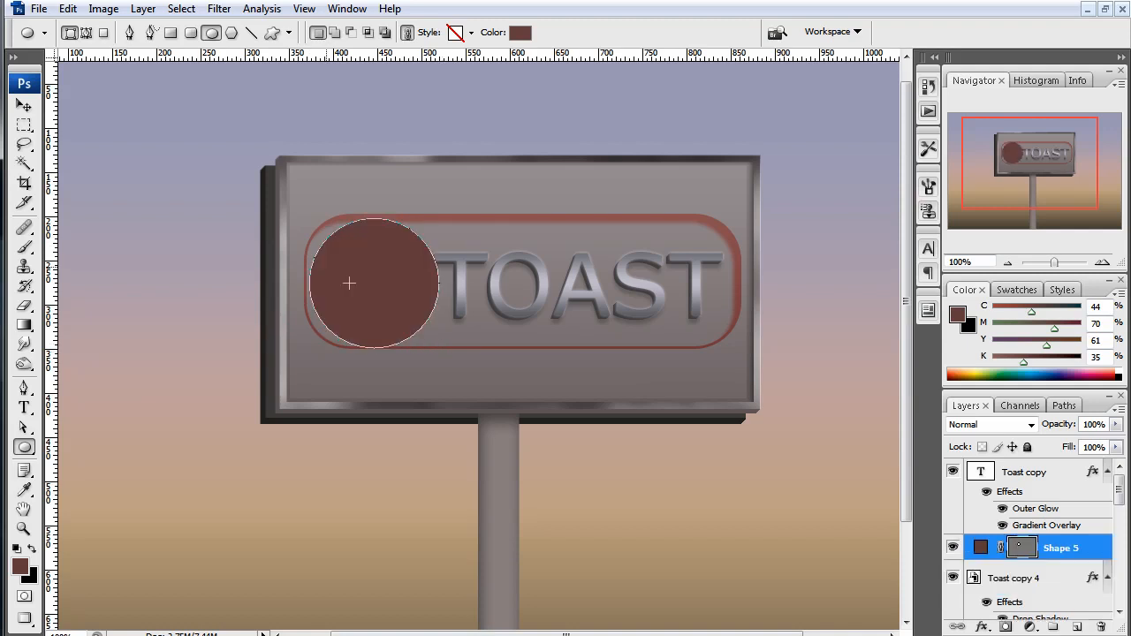
left_click(24, 105)
left_click_drag(360, 289, 352, 290)
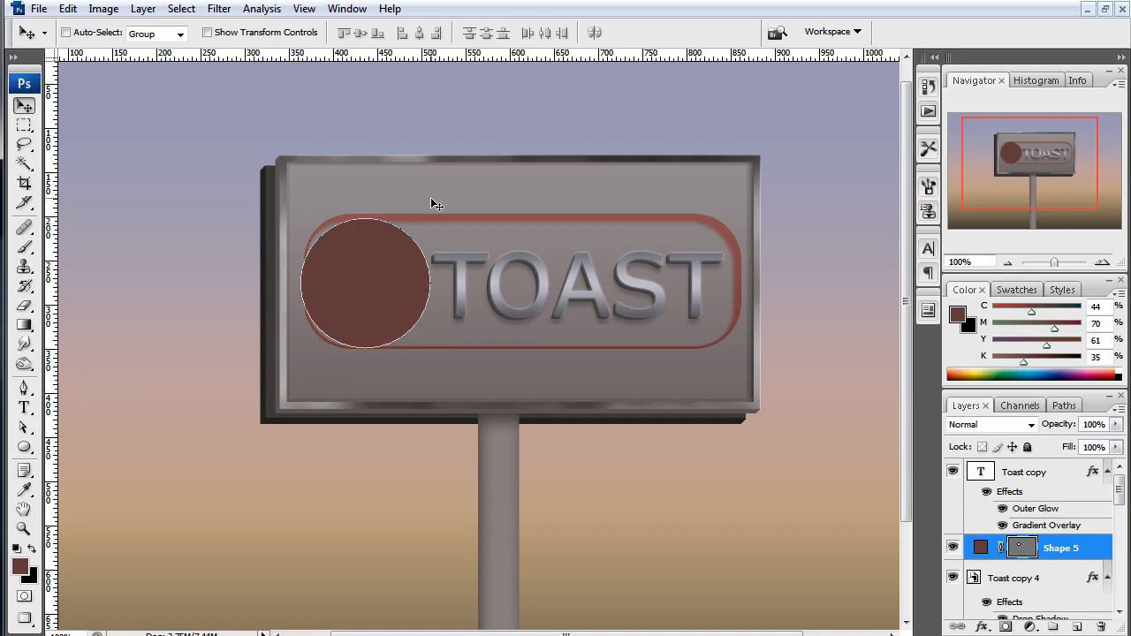
Scale the circle up to about 104% and align it with the rounded outline's left end
key("ctrl+t")
left_click_drag(430, 219, 433, 215)
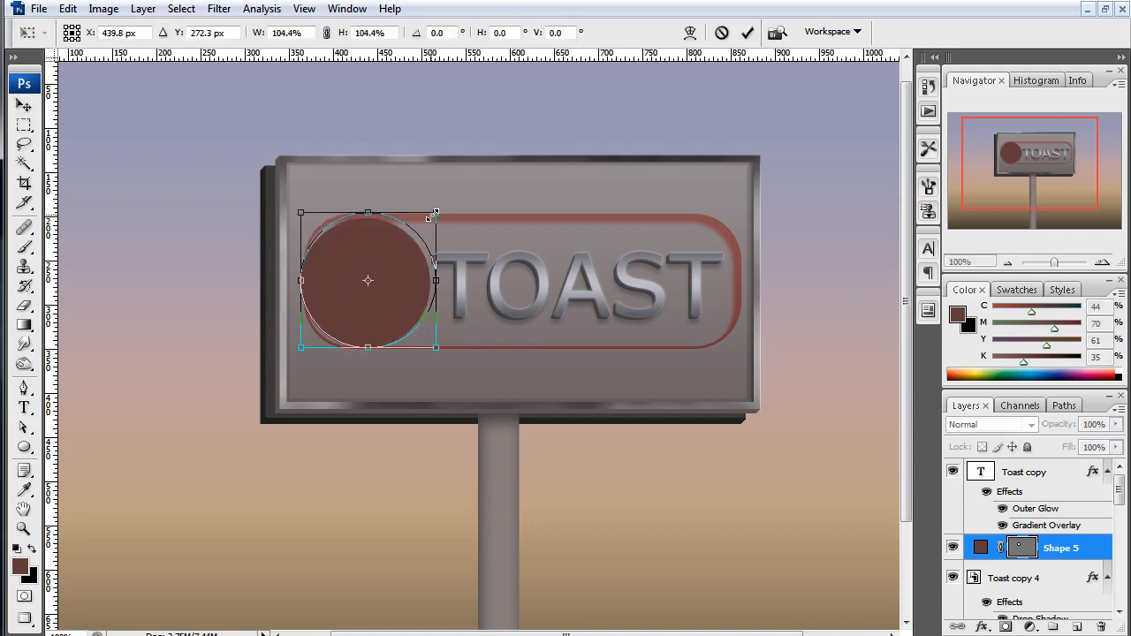
key("Return")
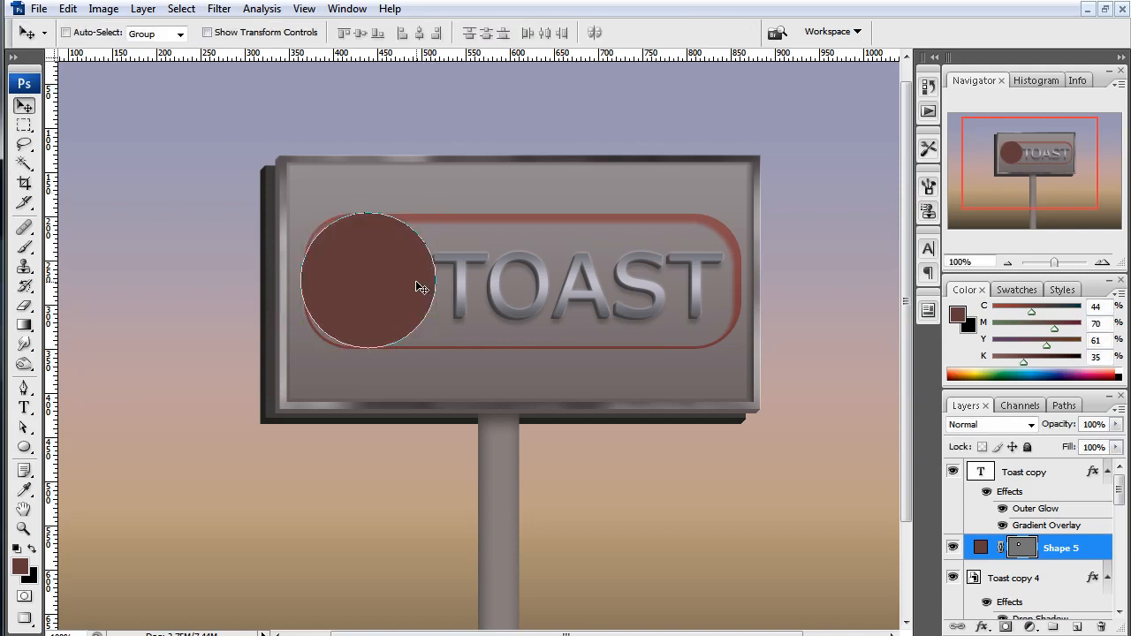
left_click_drag(416, 281, 396, 266)
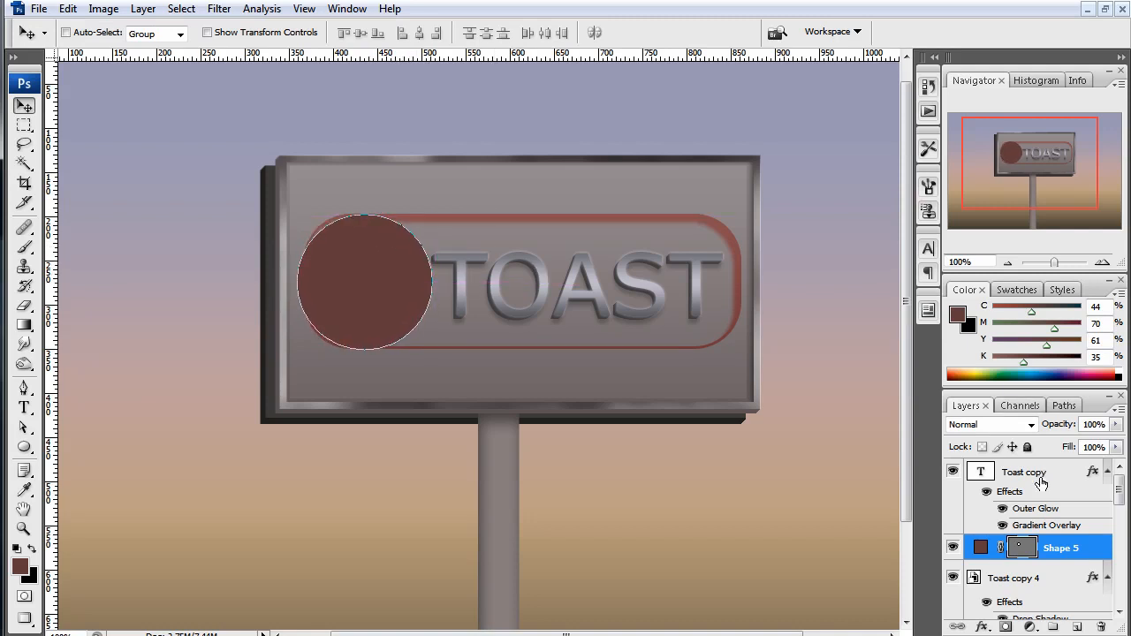
Move the circle's shape layer below the Toast smart object in the layer stack
scroll(1059, 552, "down", 2)
left_click_drag(1061, 554, 1048, 543)
scroll(1041, 517, "up", 2)
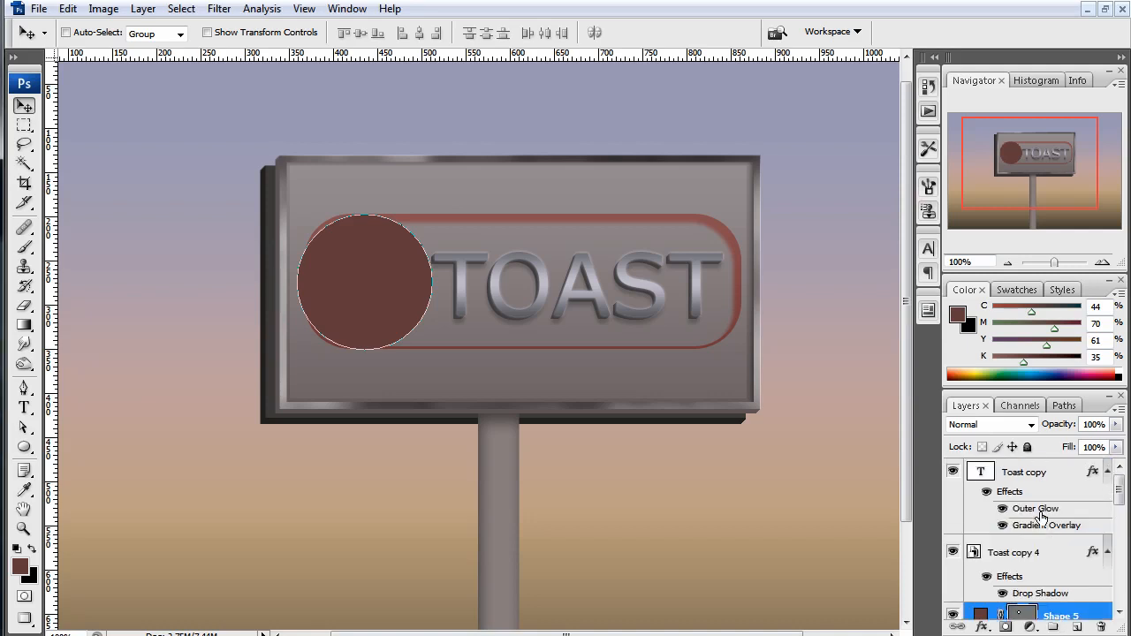
Select the Toast text and its smart object together and nudge them slightly right, away from the circle
left_click(1028, 555)
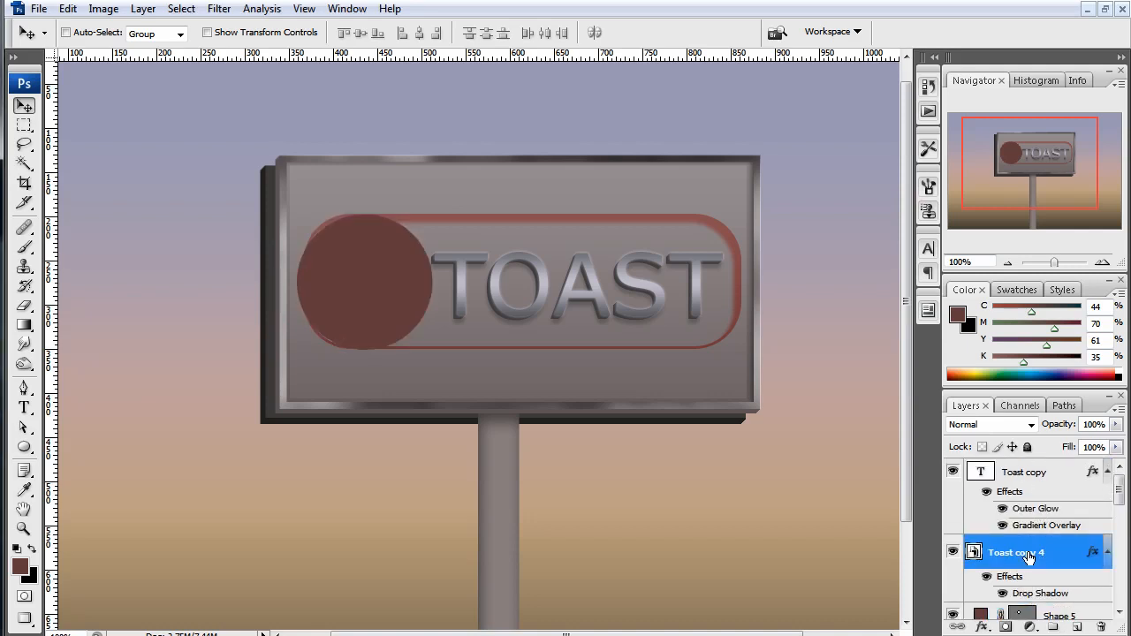
left_click(1029, 472, "shift")
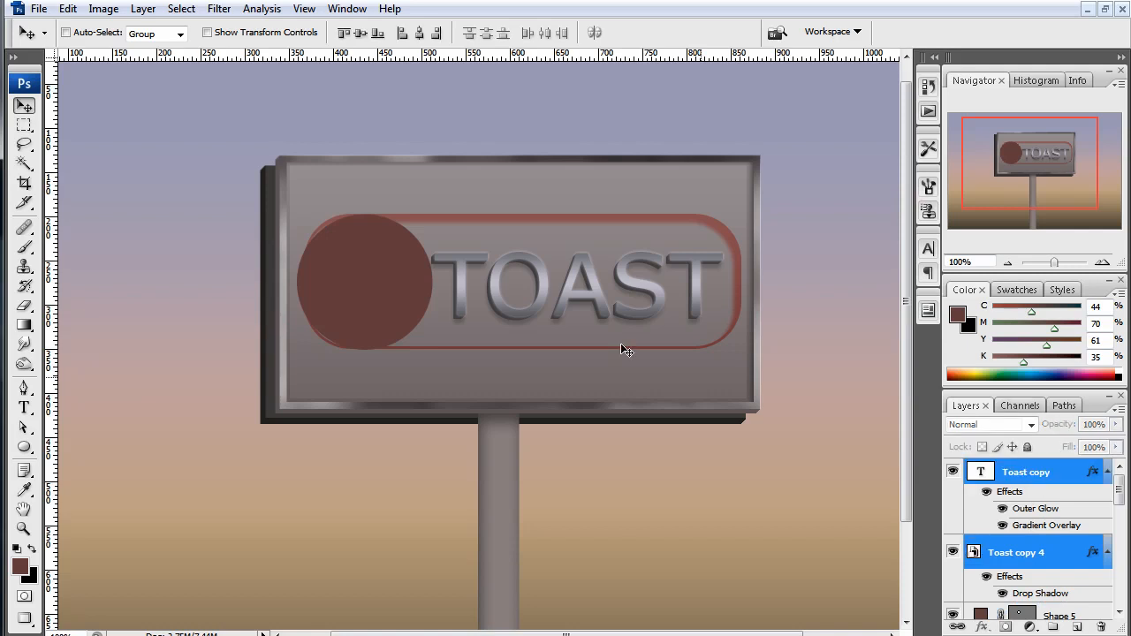
key("Right")
key("Right")
key("Right")
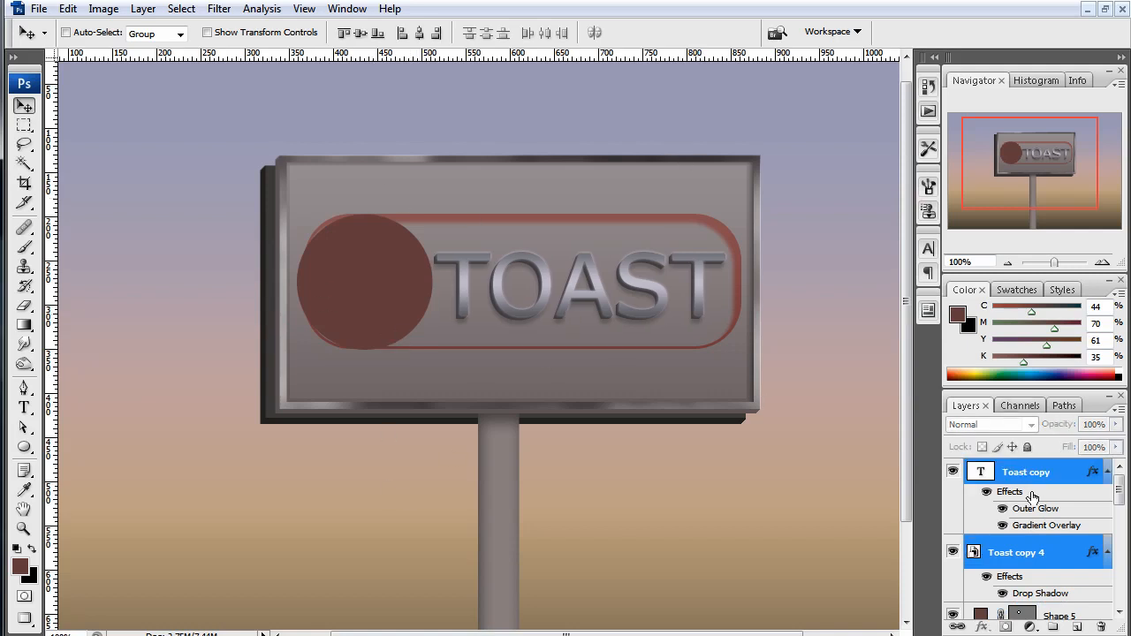
Make the circle's shape layer active and shift the circle slightly to the right
scroll(1070, 528, "down", 3)
left_click(1066, 541)
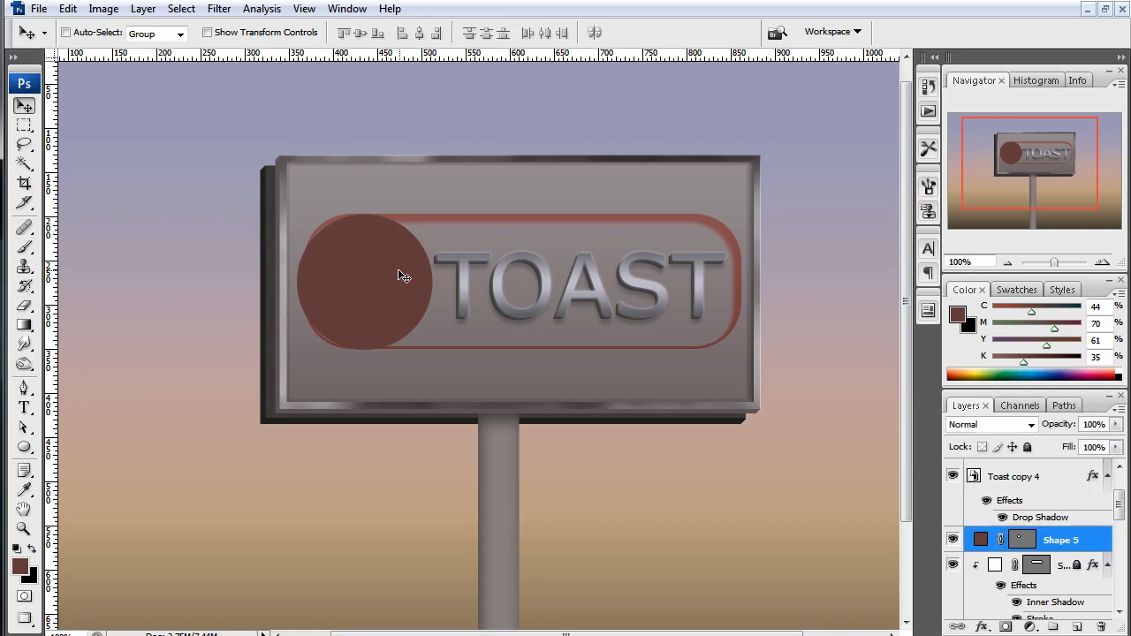
left_click_drag(395, 277, 398, 277)
Turn the circle into a ring by adding an inner copy of its path, excluding overlapping areas and scaled to about 83.1%
key("a")
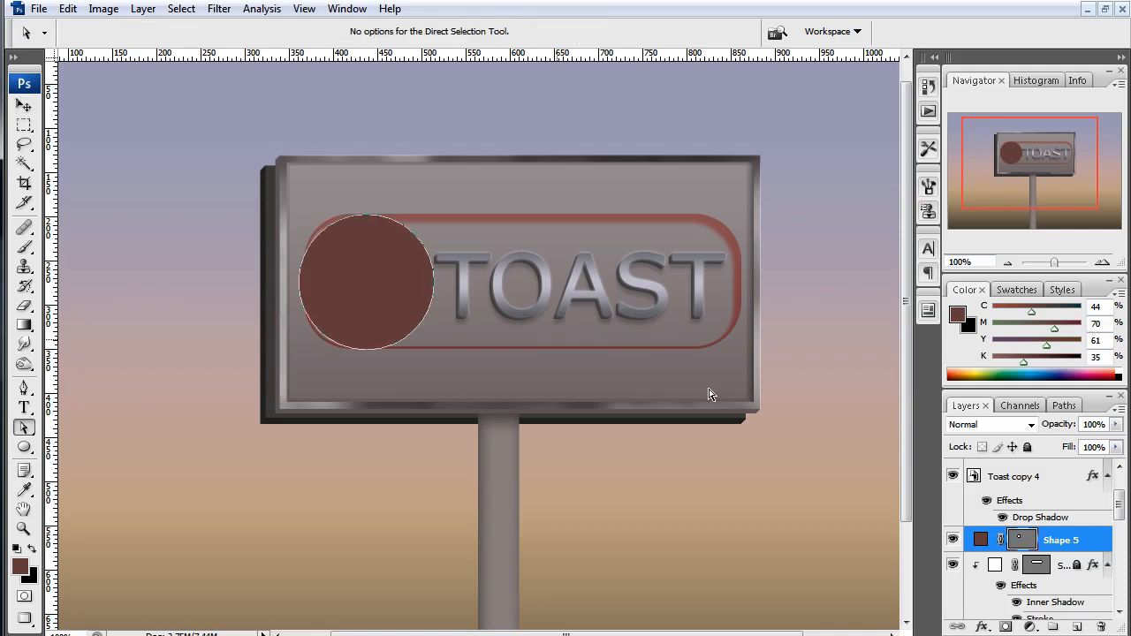
key("shift+a")
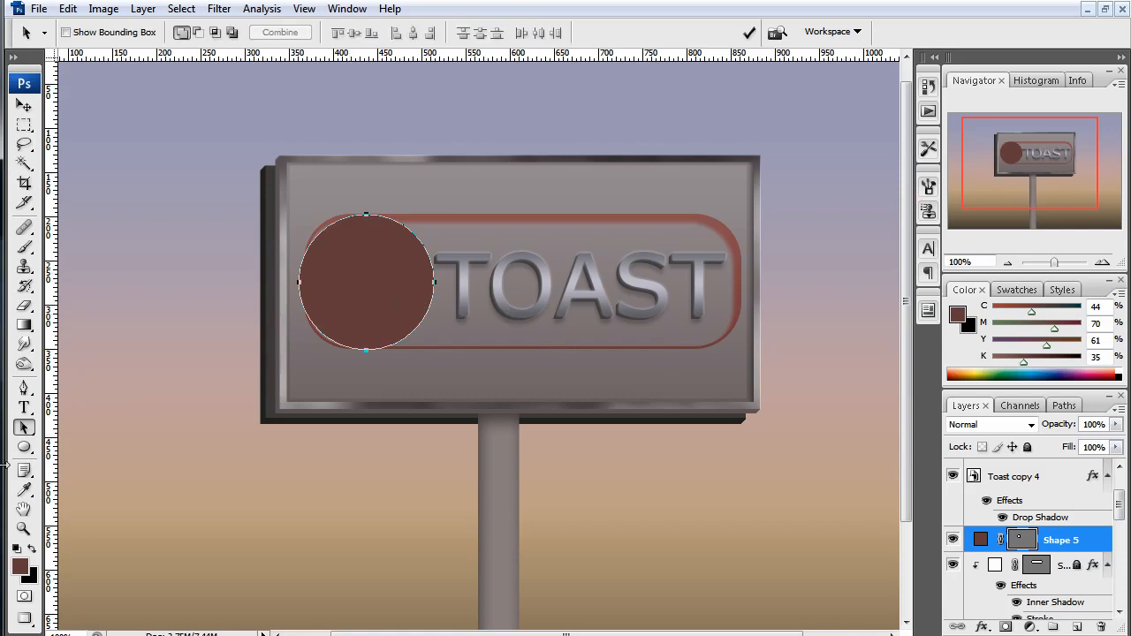
left_click(25, 427)
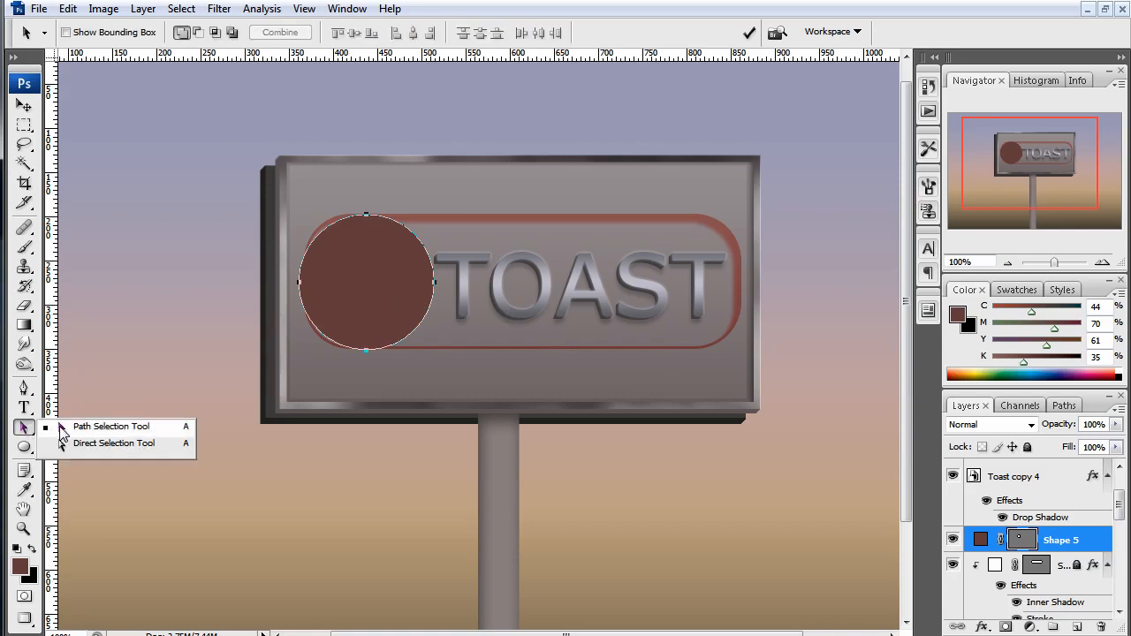
left_click(60, 427)
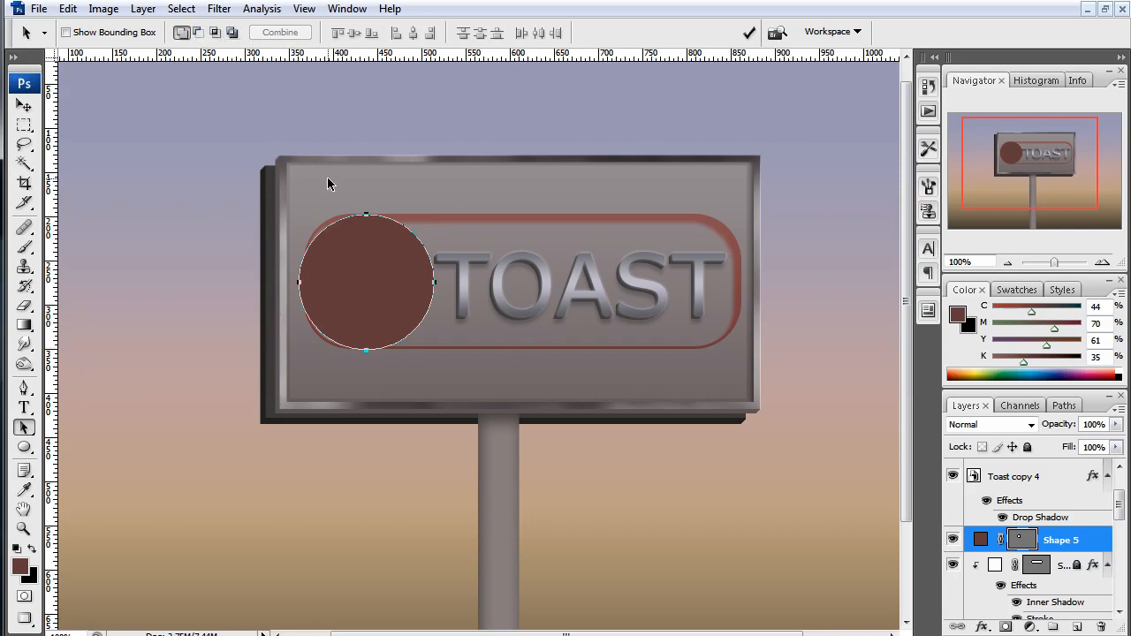
left_click(230, 37)
key("ctrl+t")
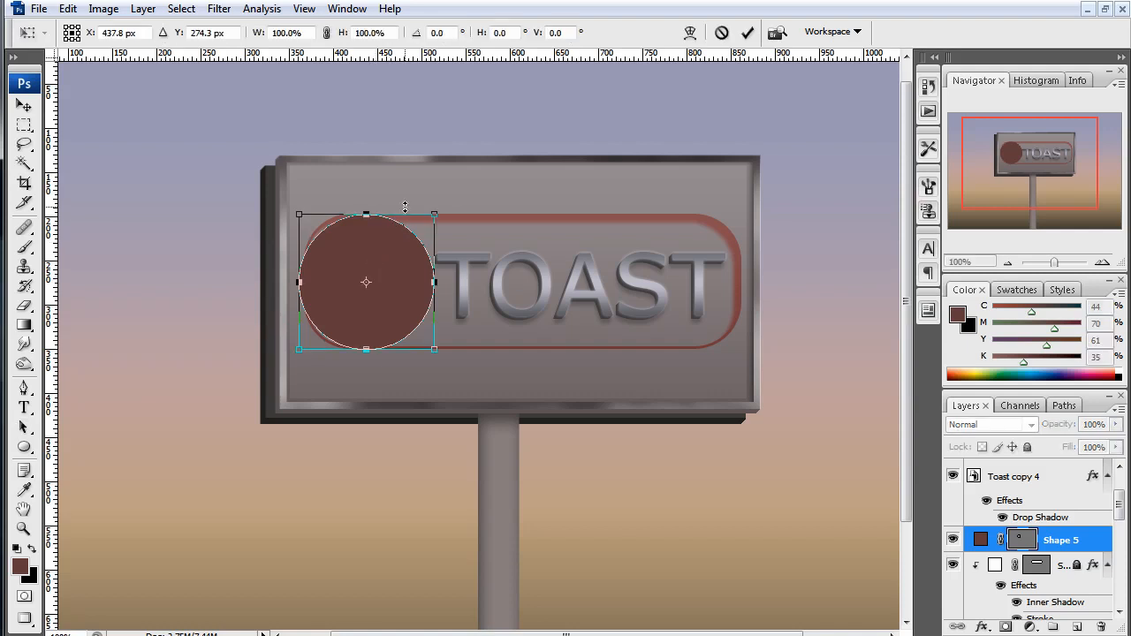
left_click_drag(434, 213, 431, 216)
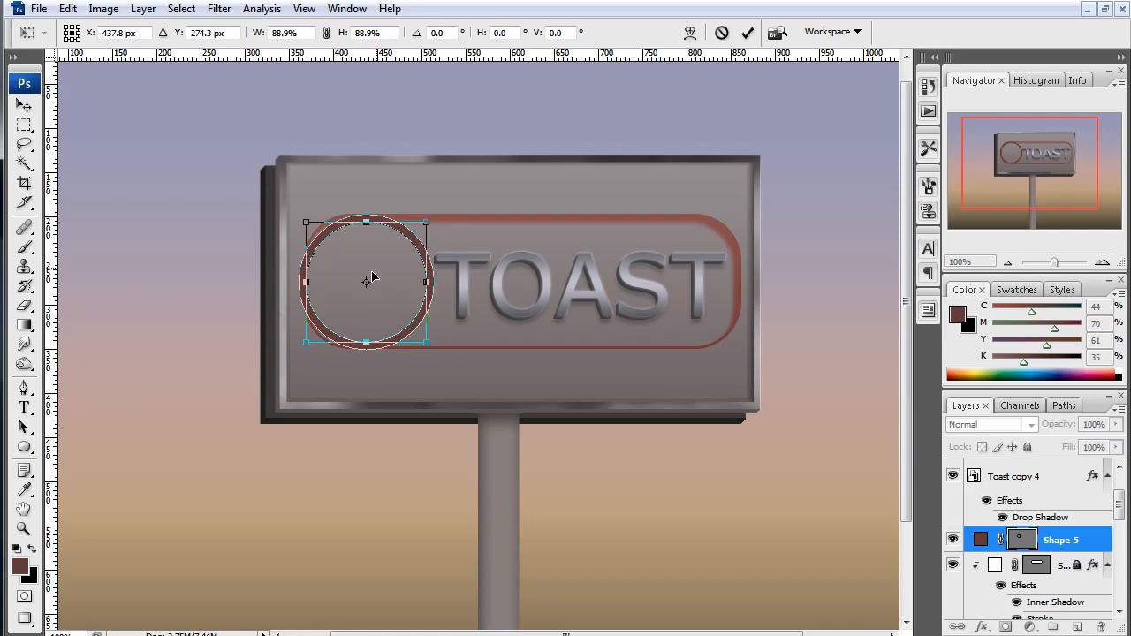
left_click_drag(428, 221, 432, 219)
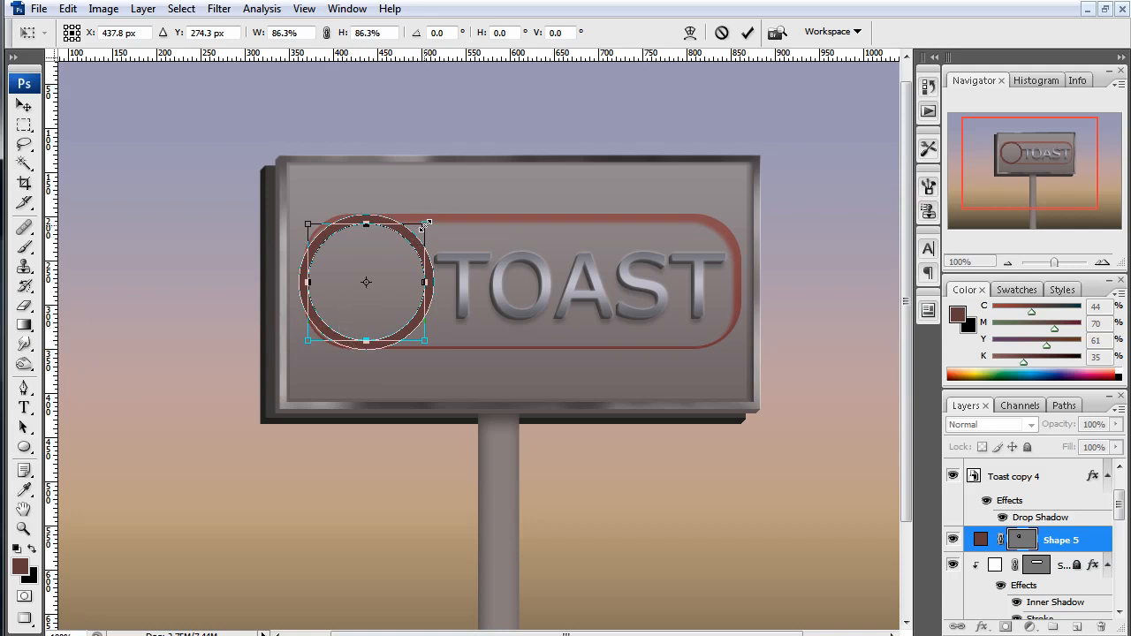
left_click_drag(425, 226, 431, 223)
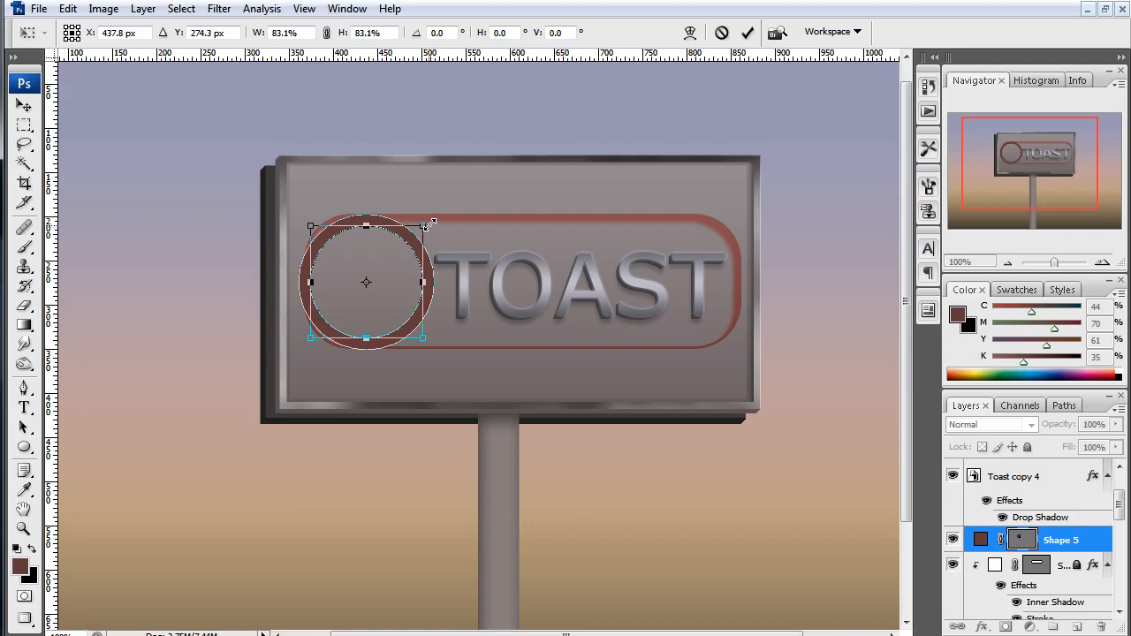
key("Return")
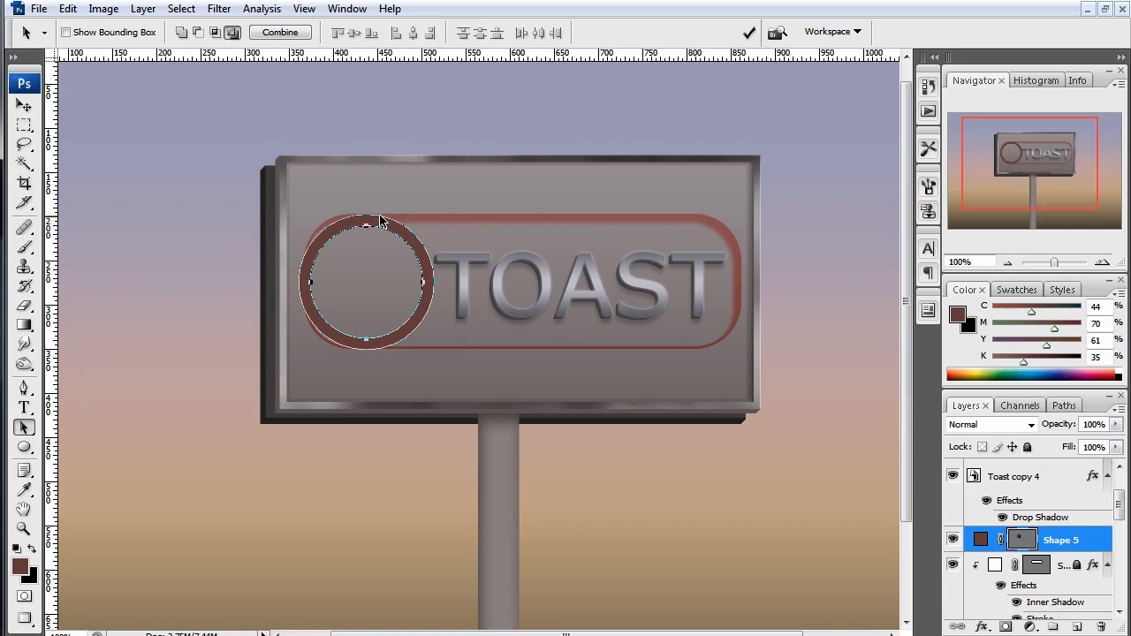
Make the rounded outline's shape layer active and unlock it
left_click(430, 235)
scroll(1061, 504, "down", 5)
scroll(1072, 513, "up", 2)
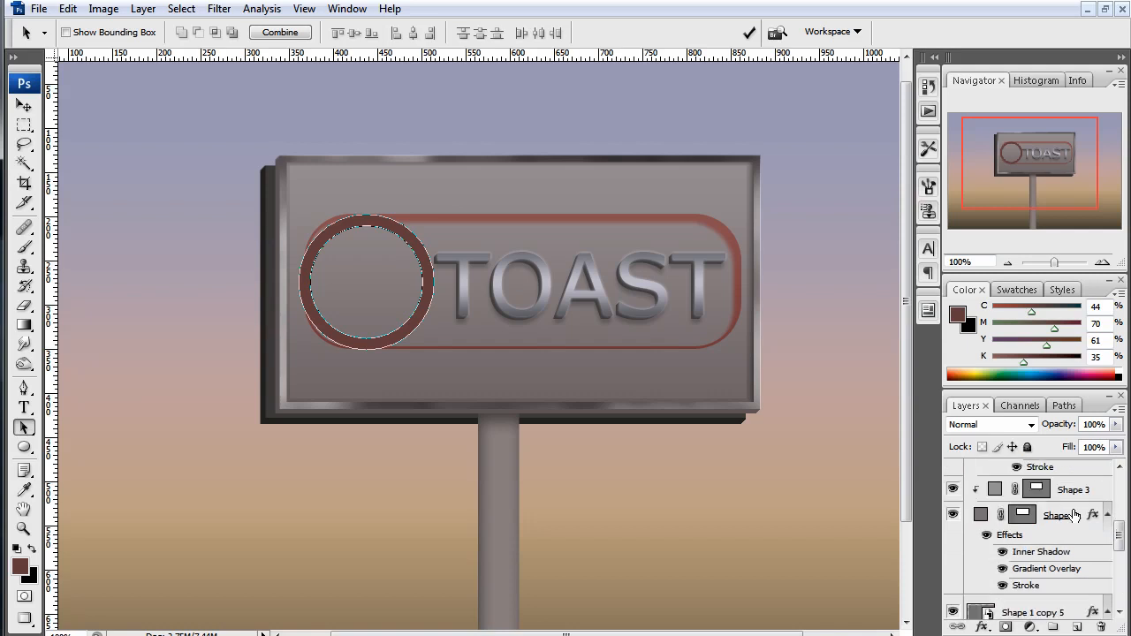
scroll(1073, 517, "down", 3)
scroll(1071, 520, "up", 2)
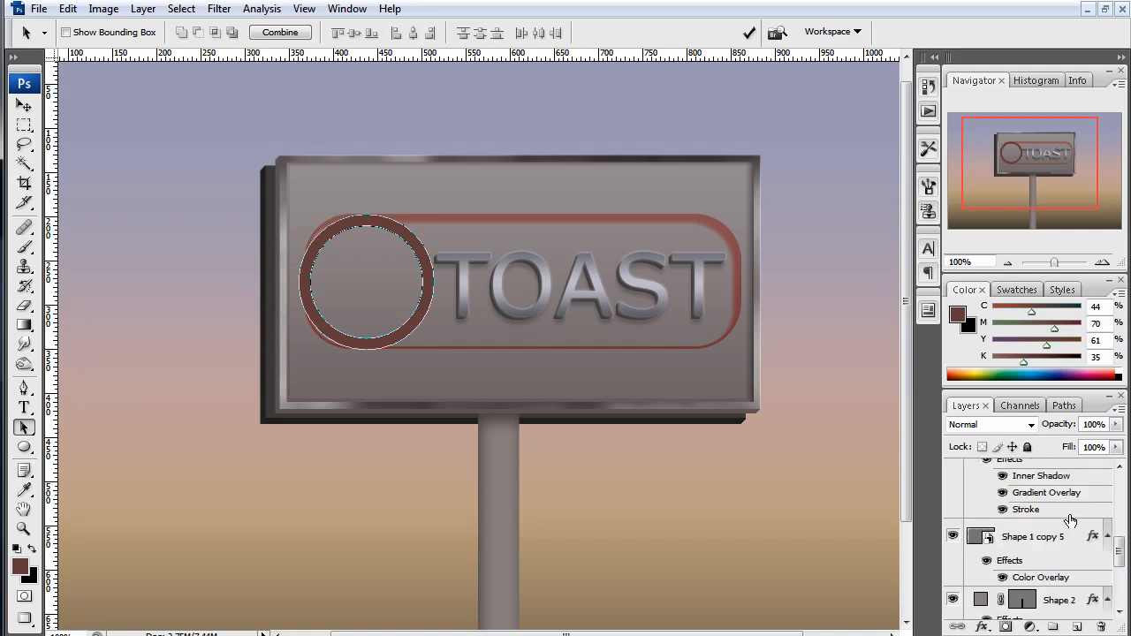
scroll(1072, 520, "up", 3)
left_click(1046, 529)
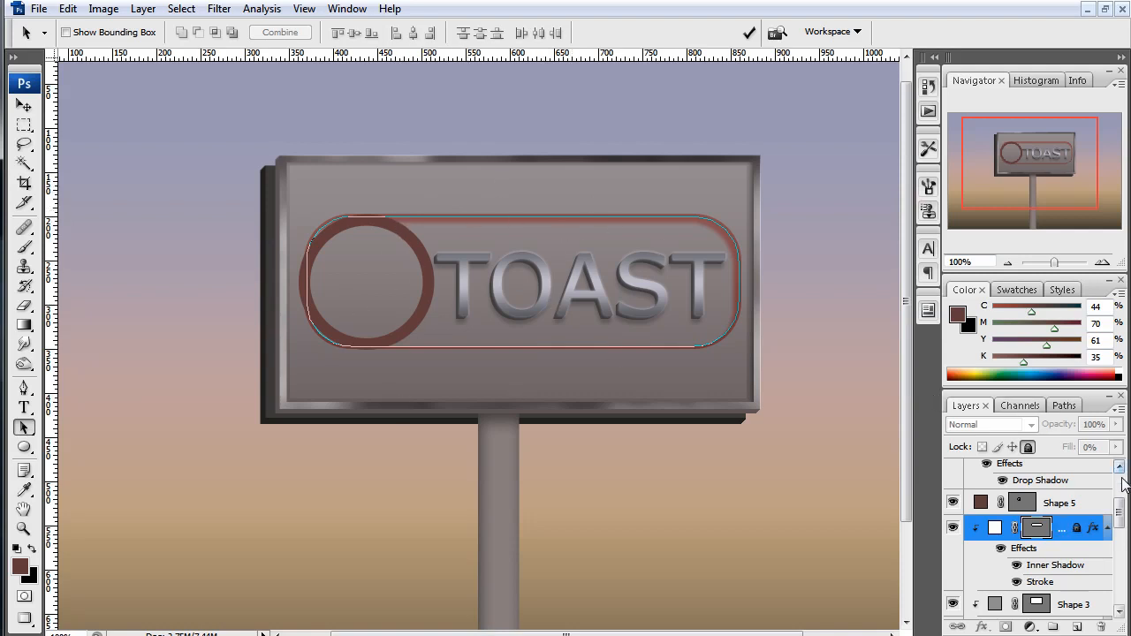
mouse_move(1119, 512)
left_mouse_down()
mouse_move(1118, 541)
mouse_move(1125, 502)
left_mouse_up()
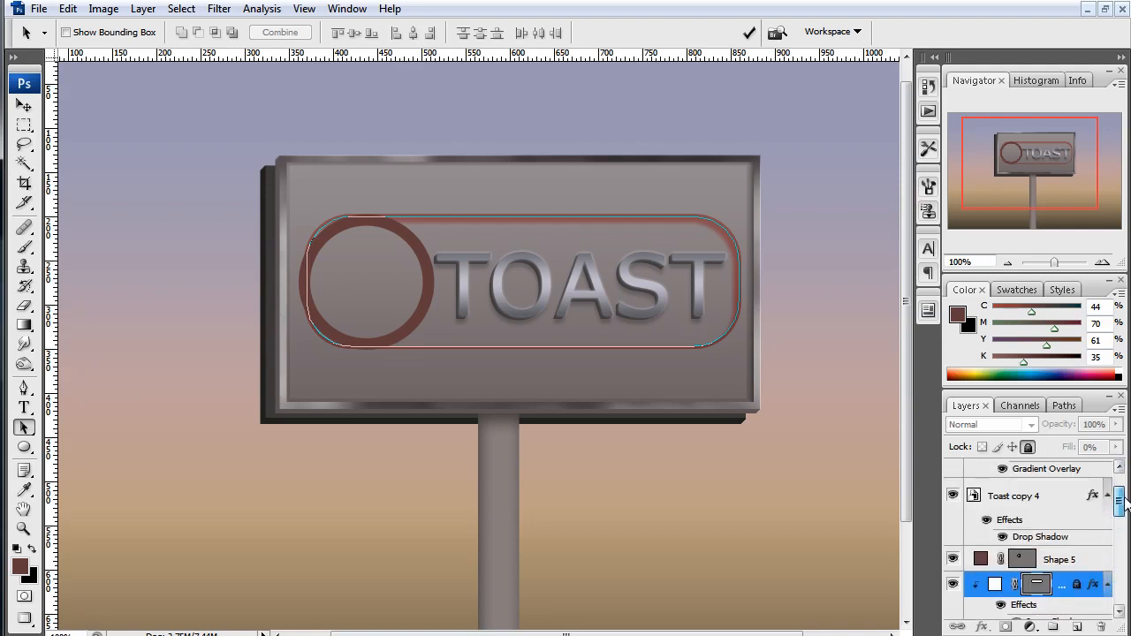
left_click_drag(1125, 502, 1122, 508)
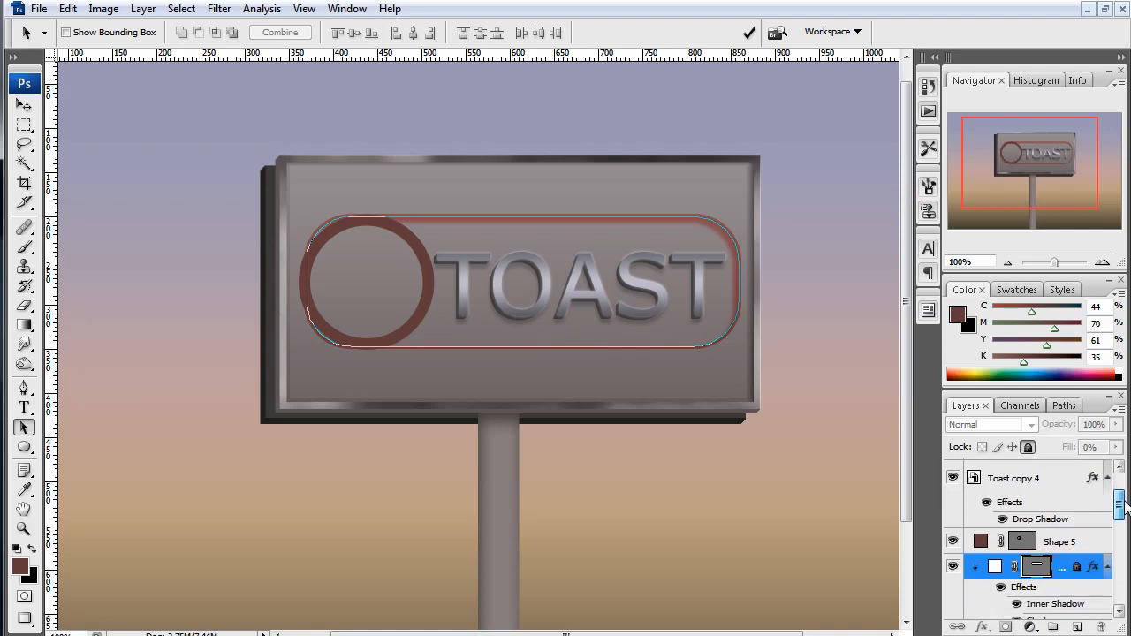
left_click(1056, 538)
left_click(1083, 564)
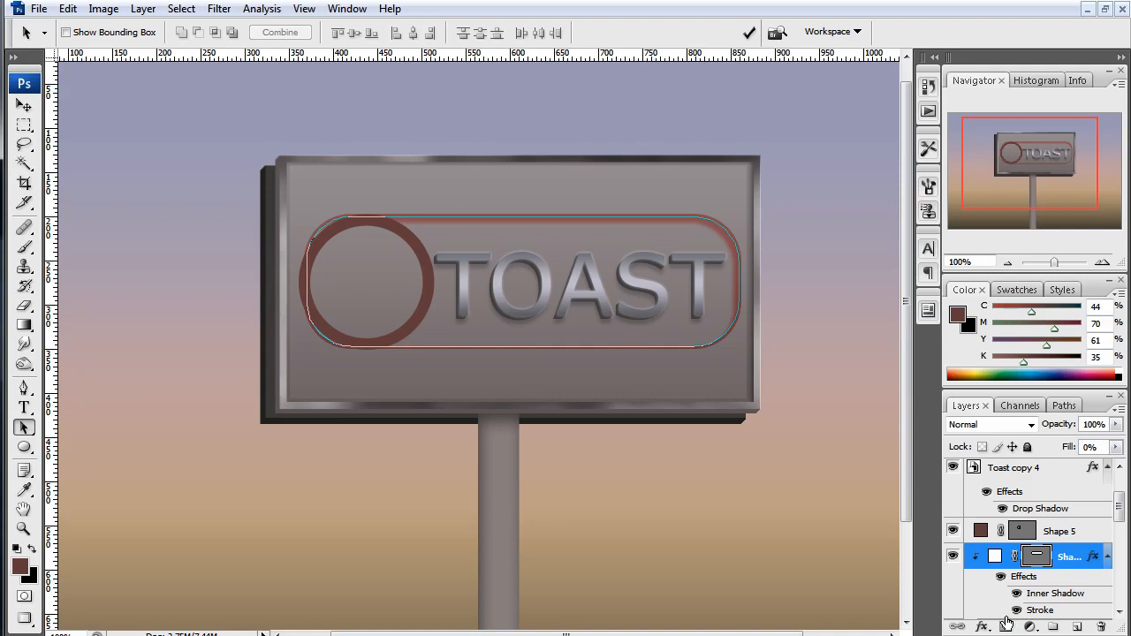
Add a layer mask to the rounded outline and fill a freehand lasso area around the ring with black on it
left_click(1006, 627)
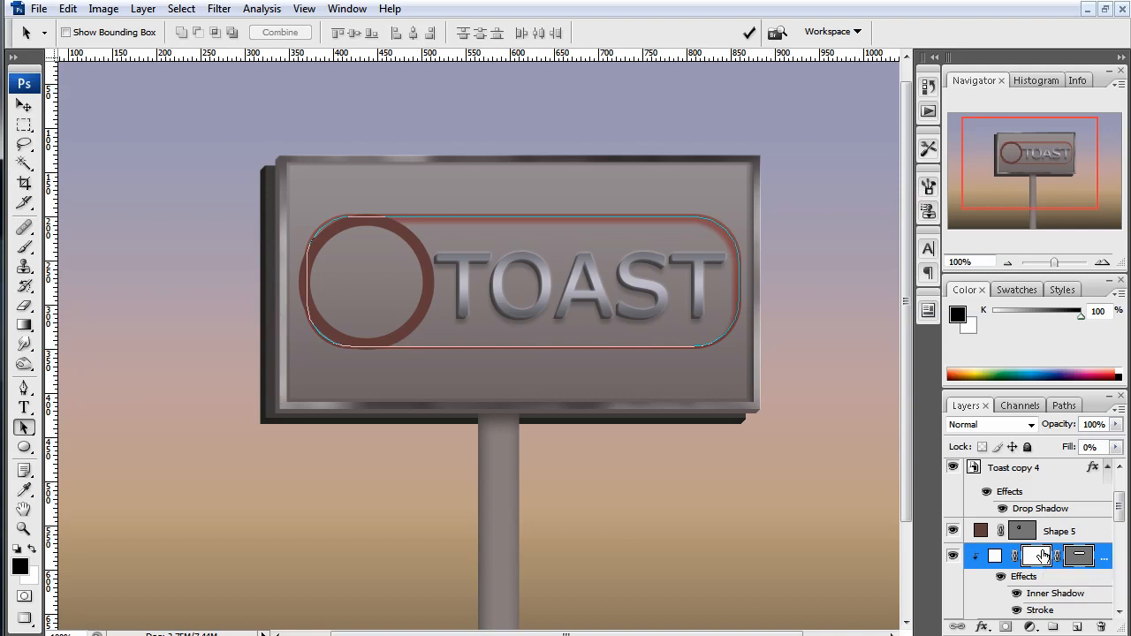
key("ctrl+i")
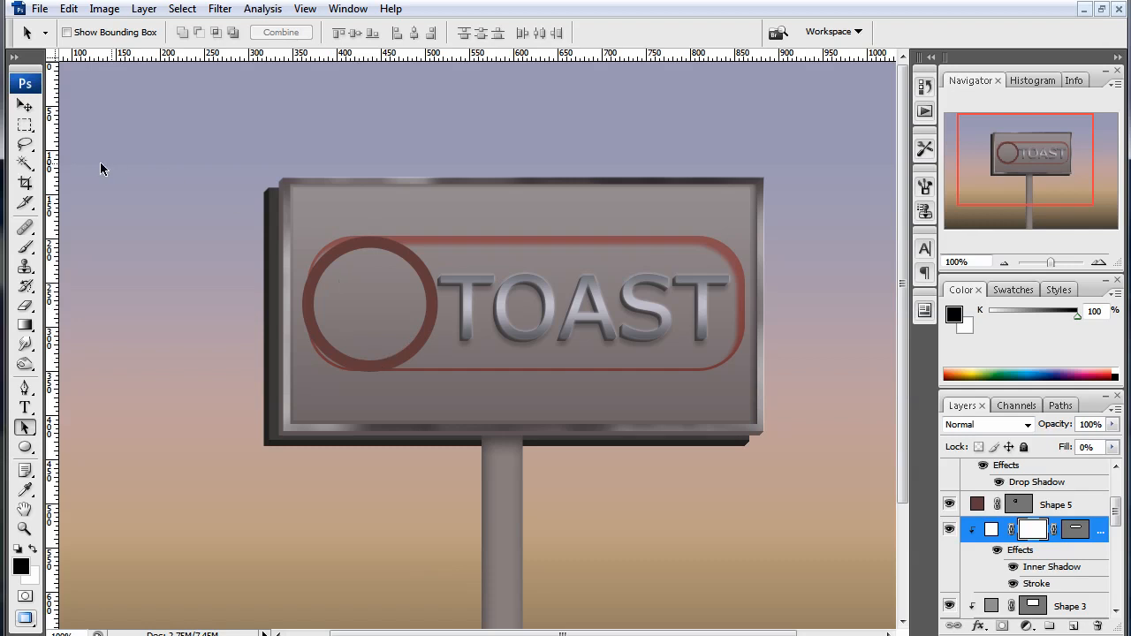
left_click(25, 144)
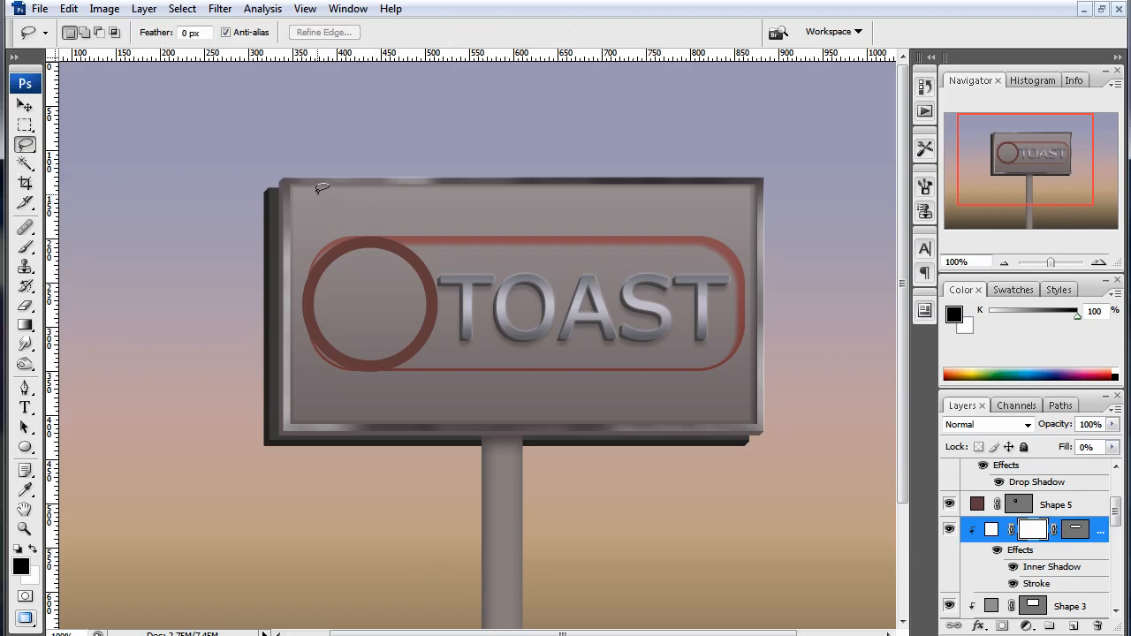
mouse_move(318, 193)
left_mouse_down()
mouse_move(373, 241)
mouse_move(430, 257)
mouse_move(444, 295)
mouse_move(436, 333)
mouse_move(350, 379)
mouse_move(309, 381)
mouse_move(282, 348)
mouse_move(267, 254)
mouse_move(300, 209)
left_mouse_up()
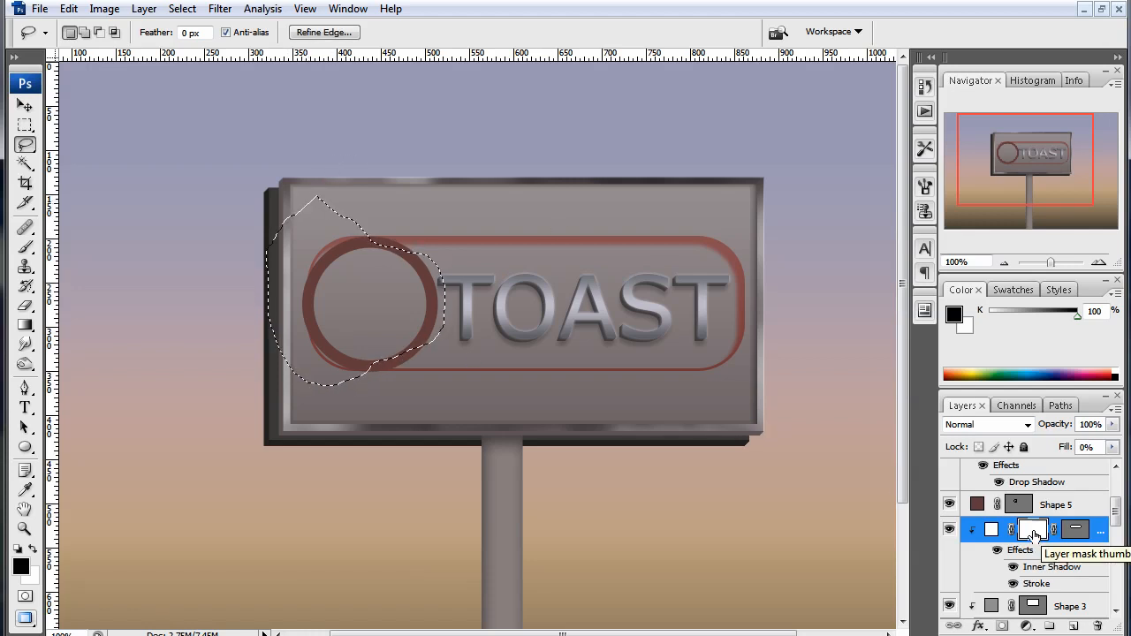
key("alt+BackSpace")
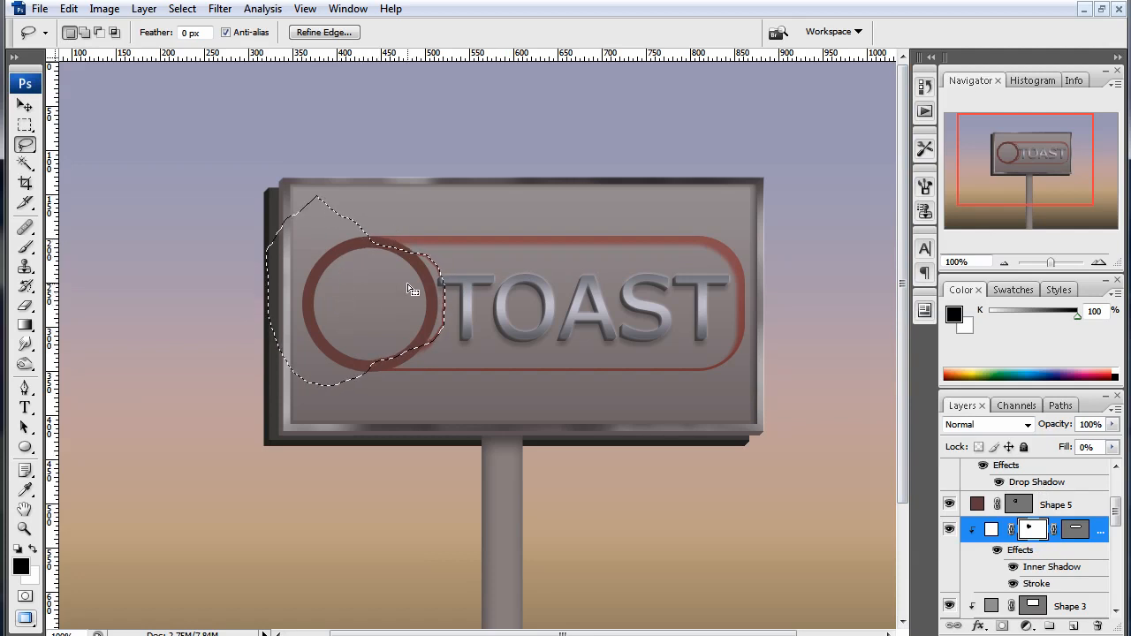
Clear the selection and enable Layer Mask Hides Effects in the rounded outline's blending options
key("ctrl+d")
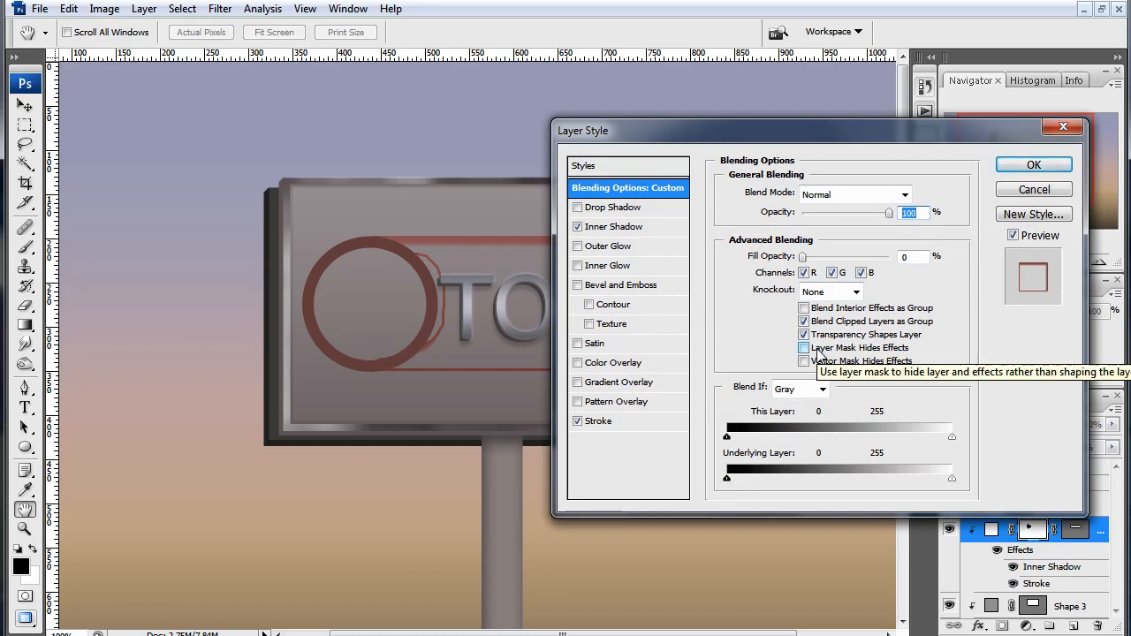
left_click(818, 352)
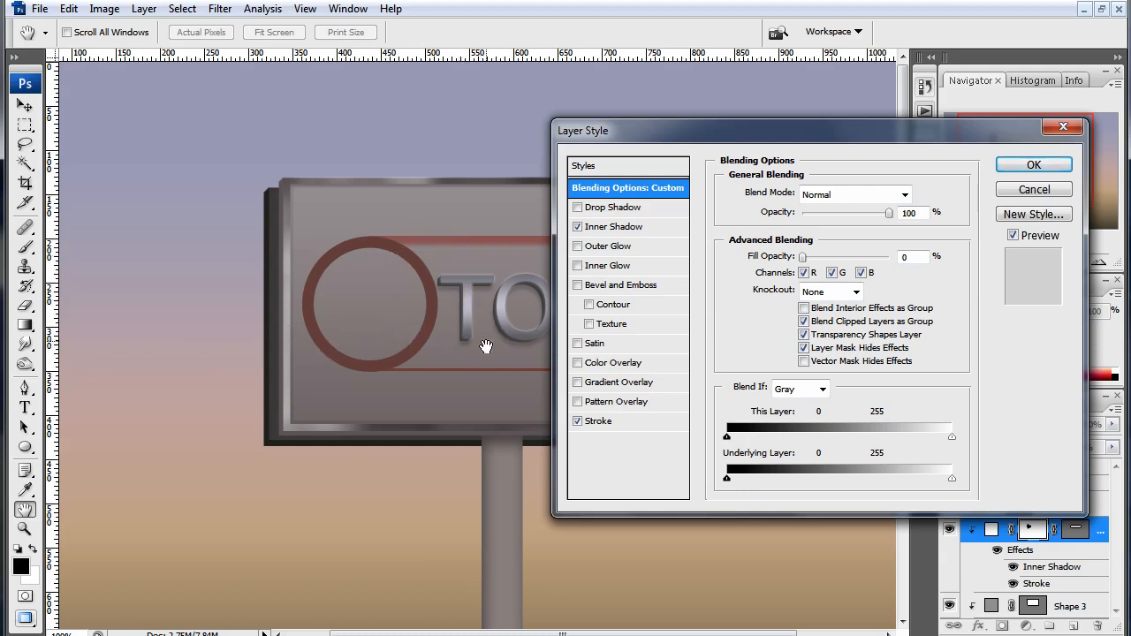
left_click(1042, 166)
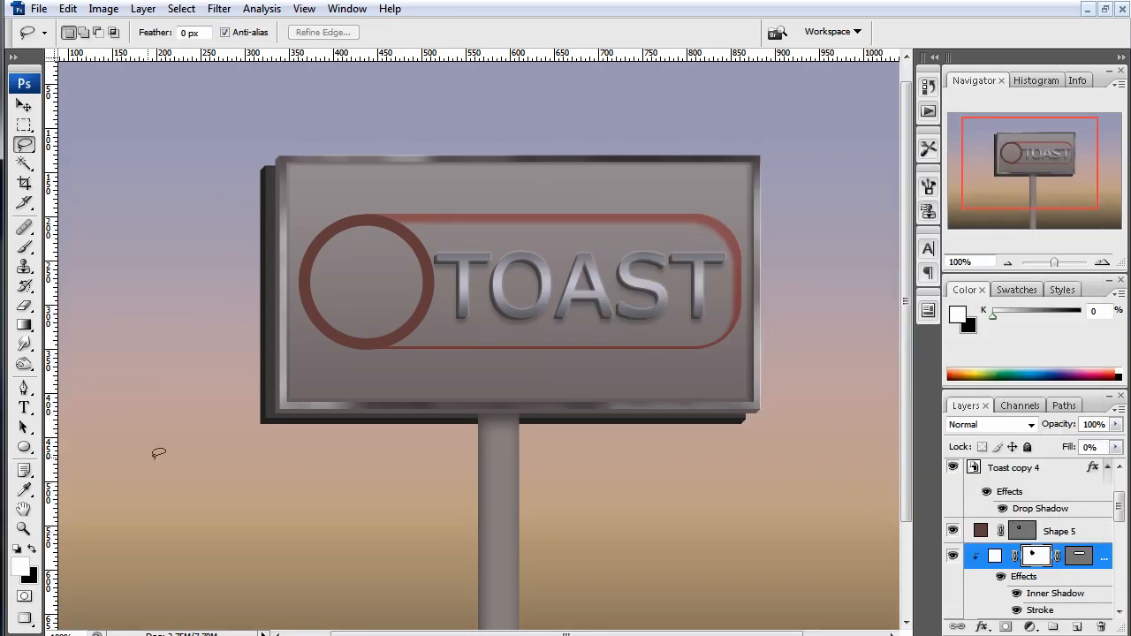
Switch from the Ellipse tool to the Rectangle tool for drawing shapes
left_click(25, 448)
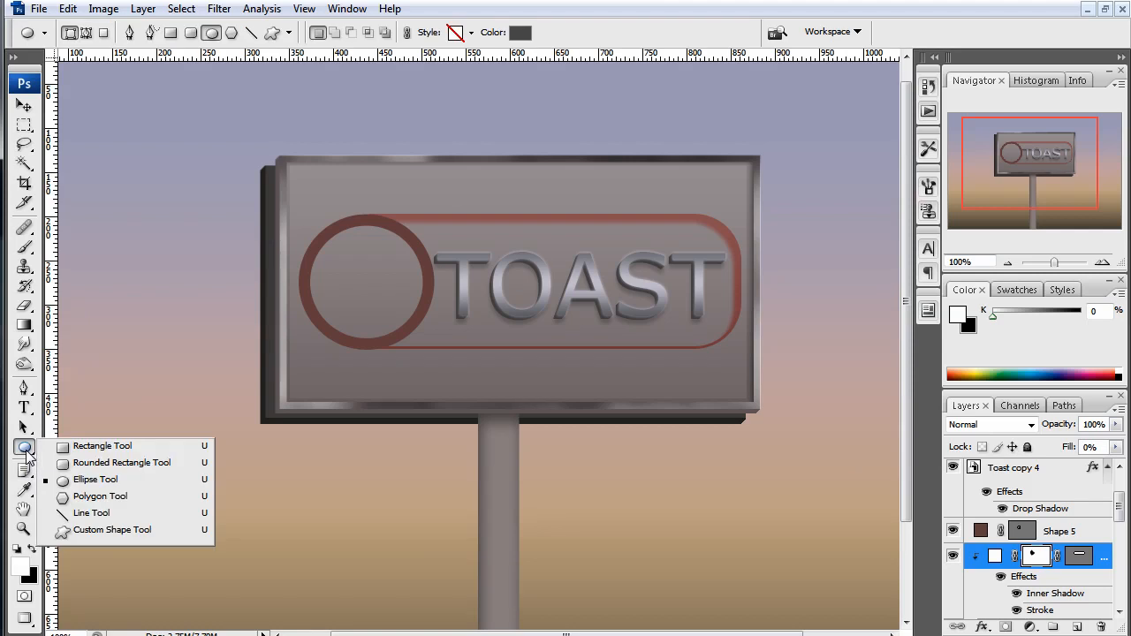
left_click(103, 447)
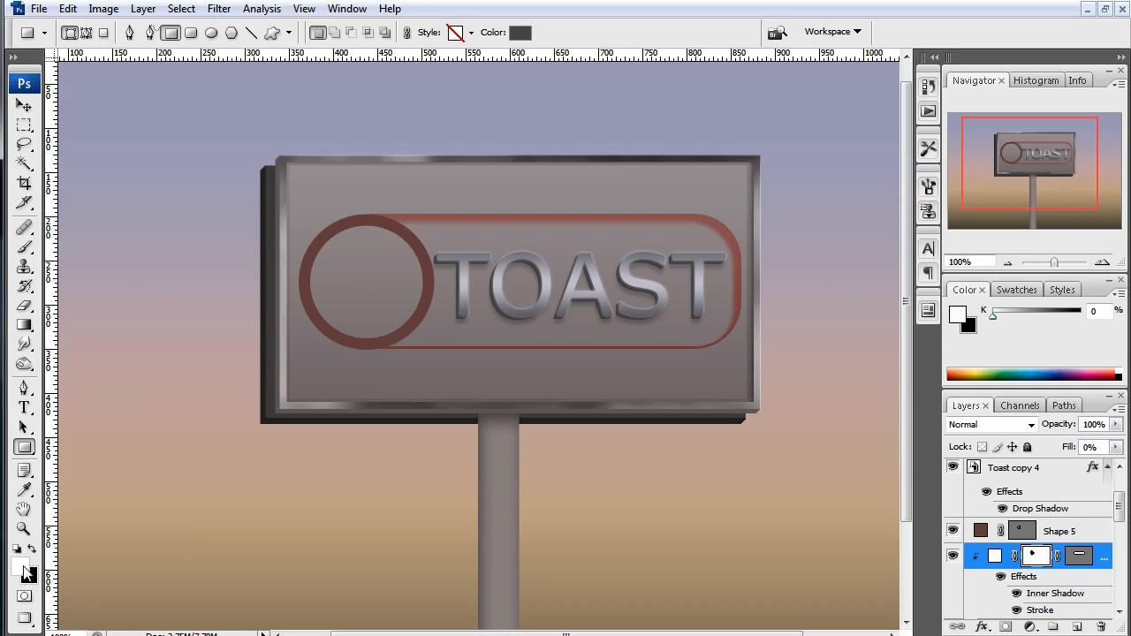
left_click(21, 566)
left_click(388, 221)
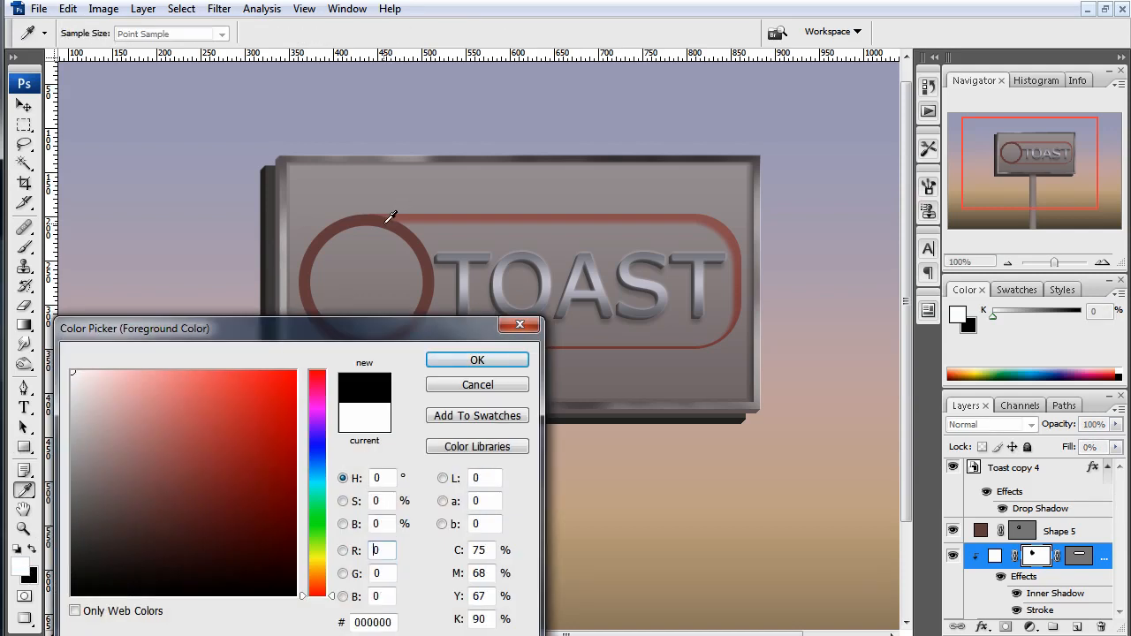
left_click(371, 297)
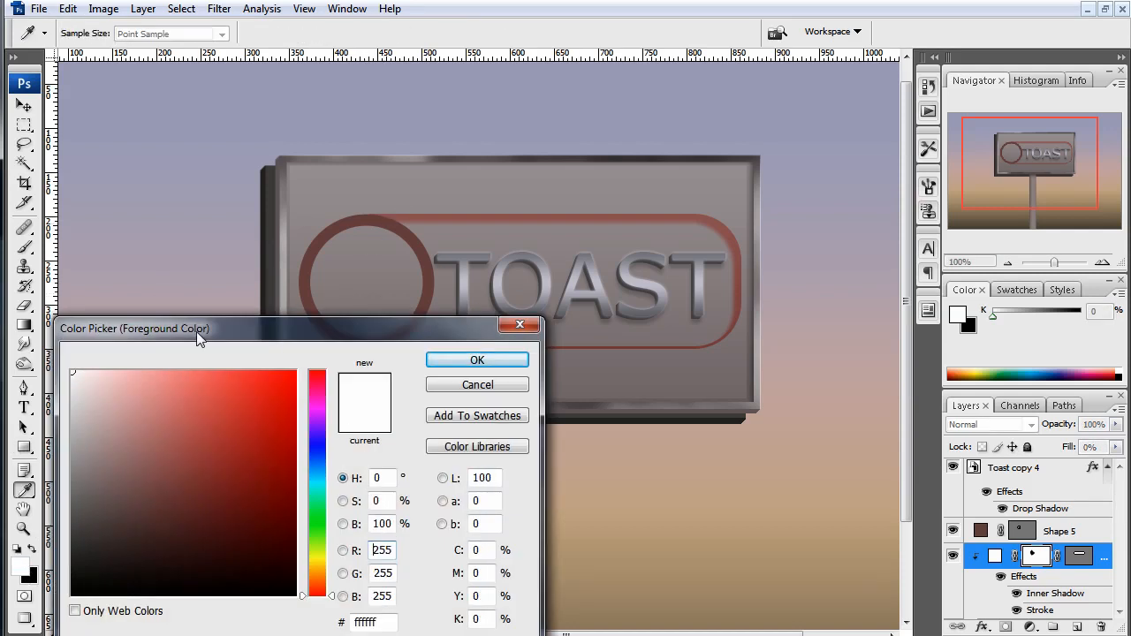
left_click(462, 387)
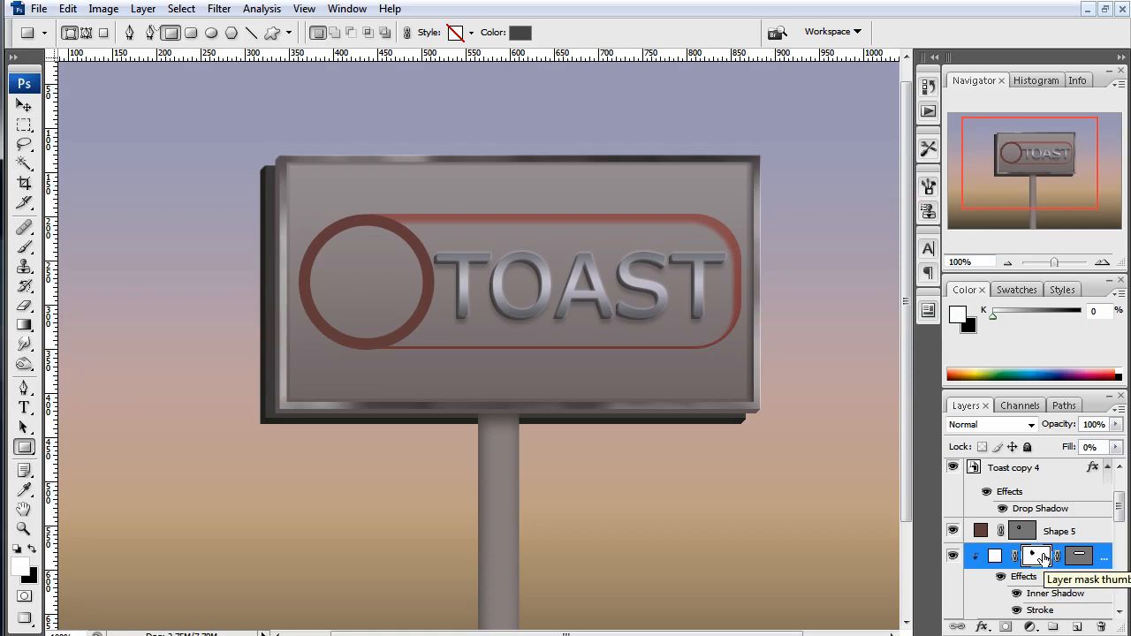
Make the ring's shape layer active and set the foreground color to dark brown 554b44
scroll(1043, 557, "down", 3)
scroll(1049, 535, "up", 3)
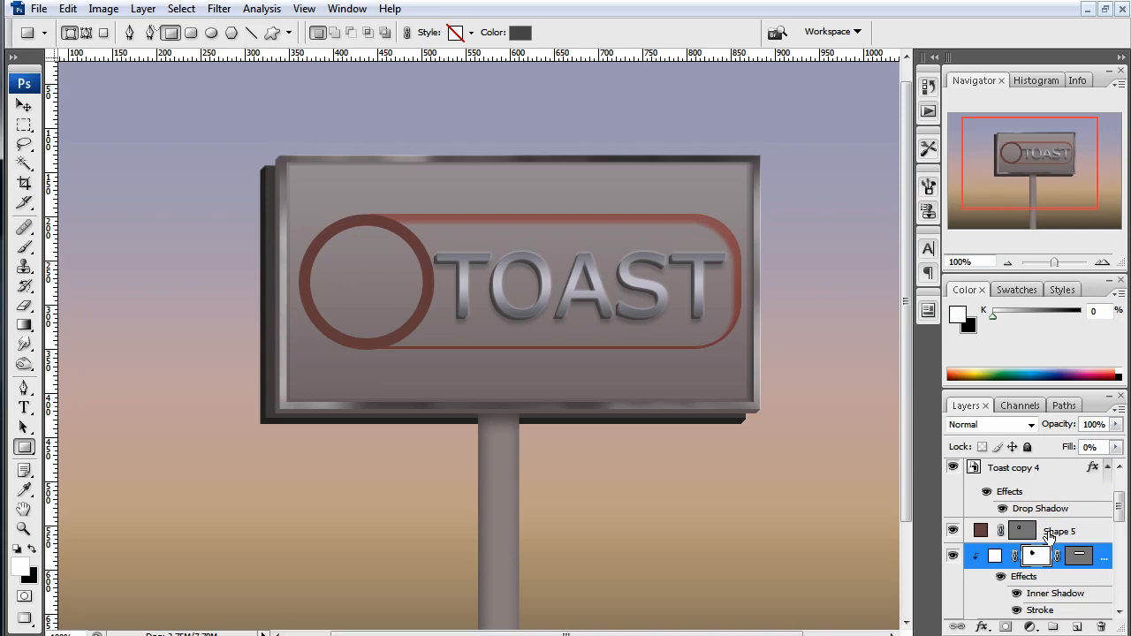
left_click(1100, 533)
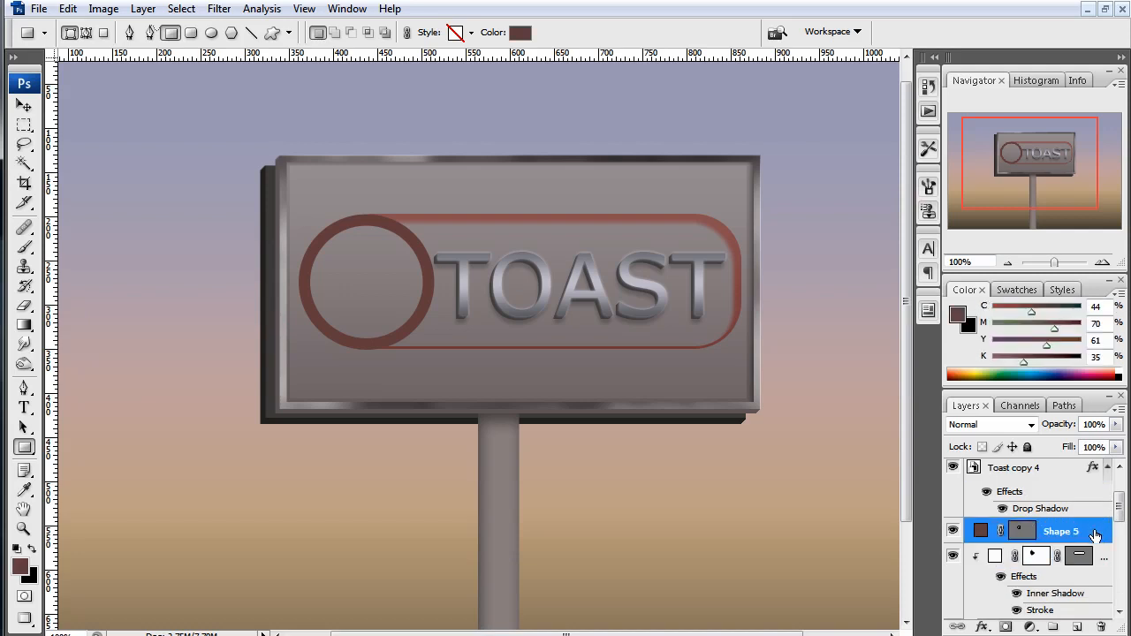
left_click(23, 570)
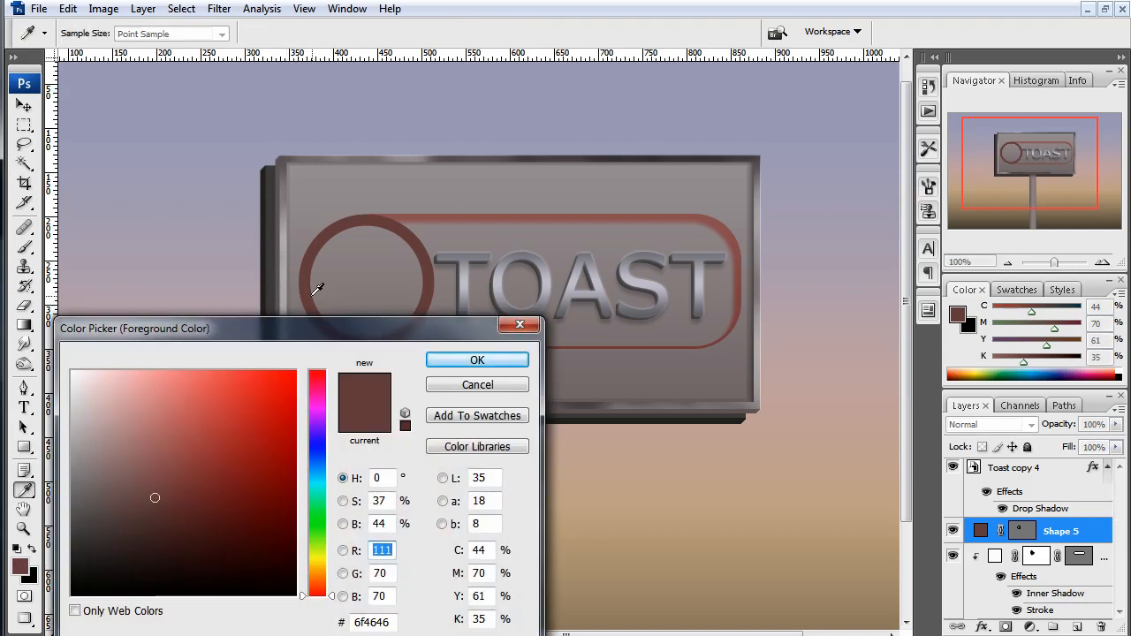
left_click_drag(328, 582, 327, 580)
left_click(136, 526)
left_click(116, 520)
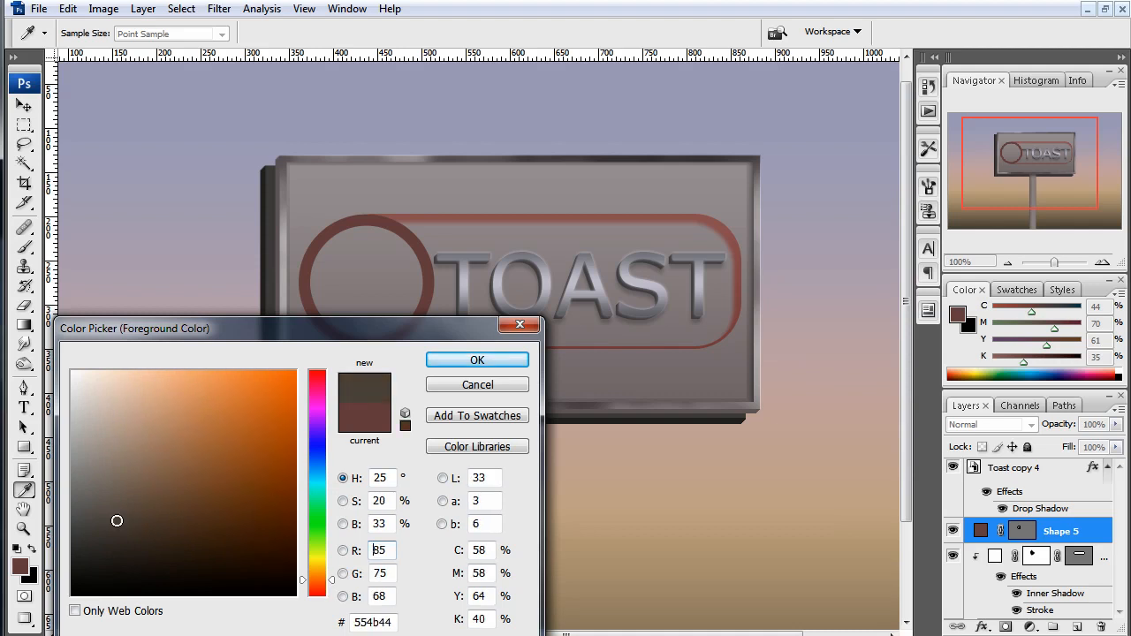
left_click(465, 361)
Draw a dark brown rectangle inside the ring, directly above the rounded outline's layer, and scale it to about 94.7% width and 114.8% height
left_click(1104, 559)
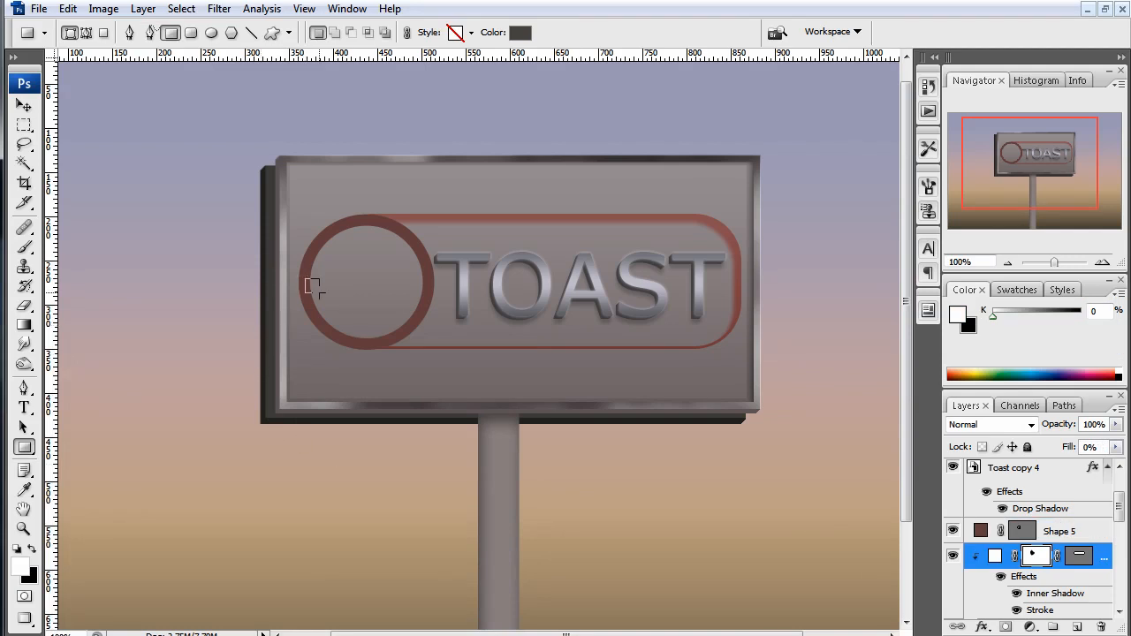
left_click_drag(305, 279, 389, 278)
key("v")
key("ctrl+t")
left_click_drag(367, 258, 368, 247)
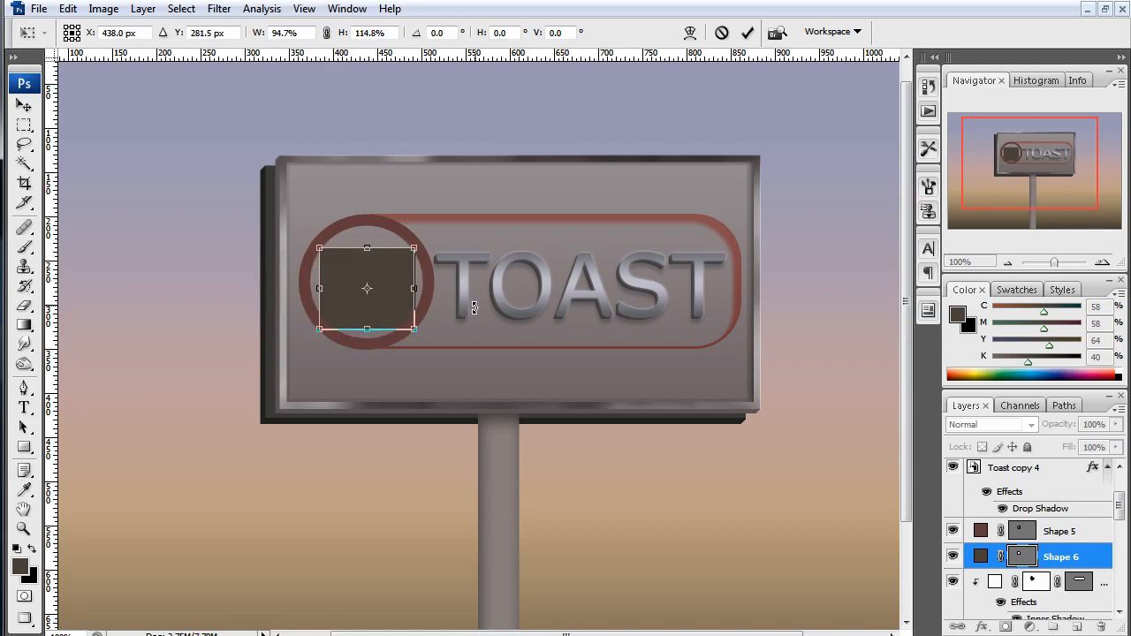
key("Return")
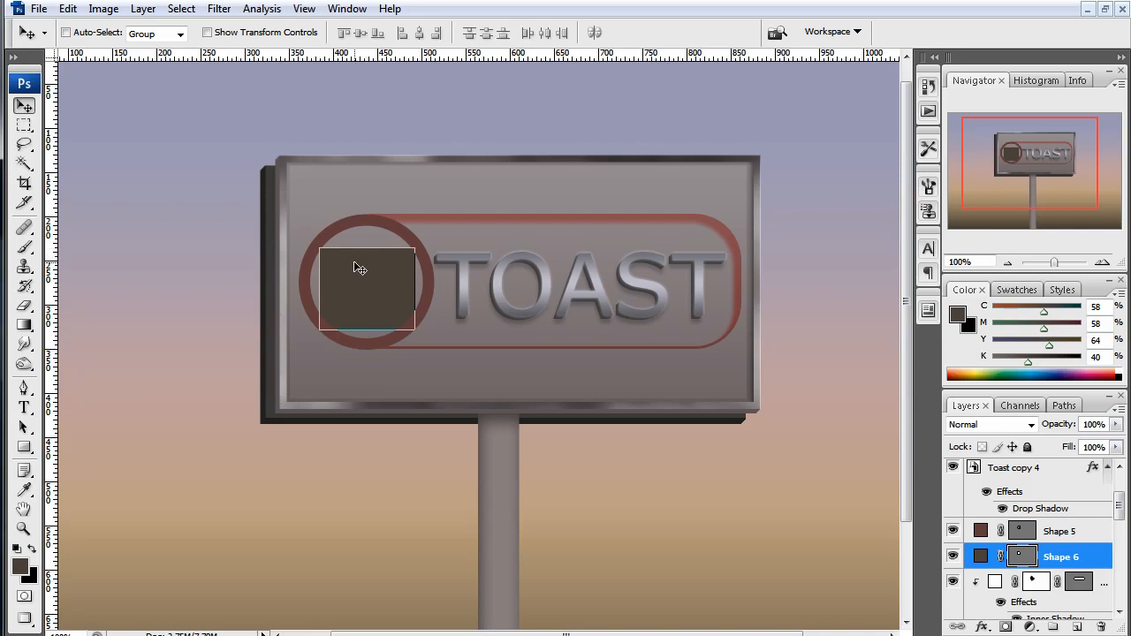
Add a circle over the dark brown rectangle's upper-left corner with the Ellipse tool in Add to shape area mode
left_click(25, 448)
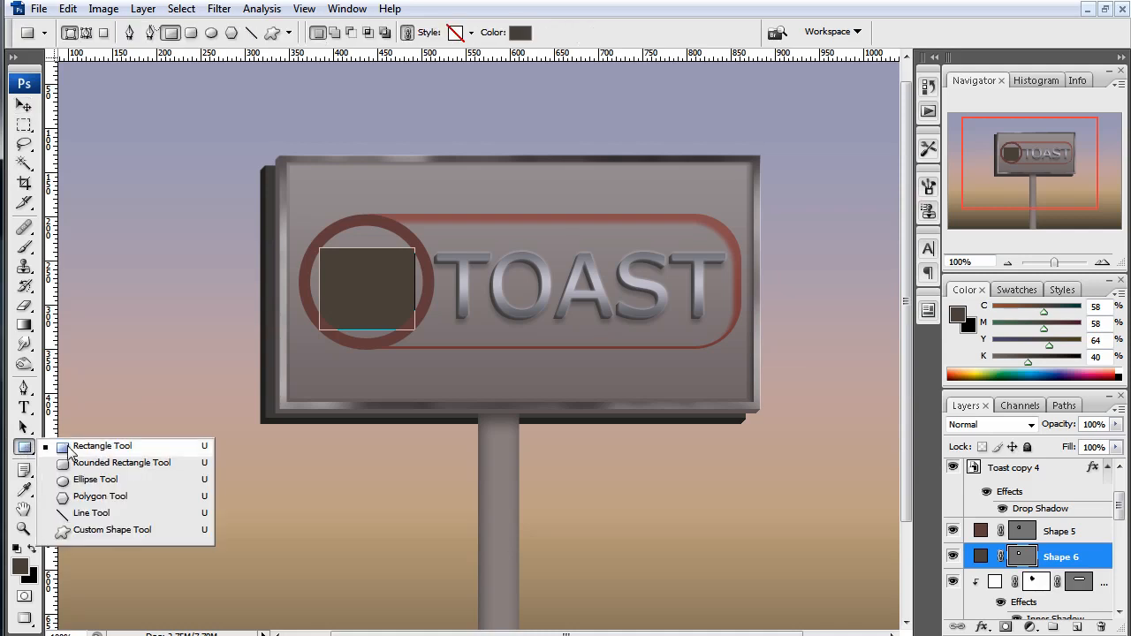
left_click(100, 482)
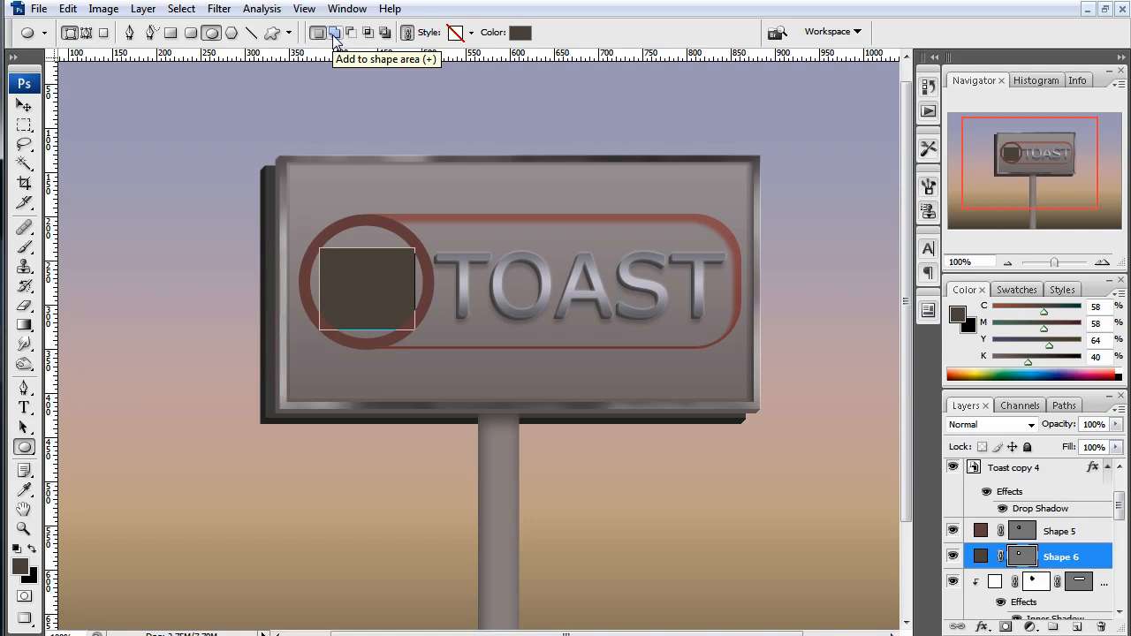
left_click(335, 34)
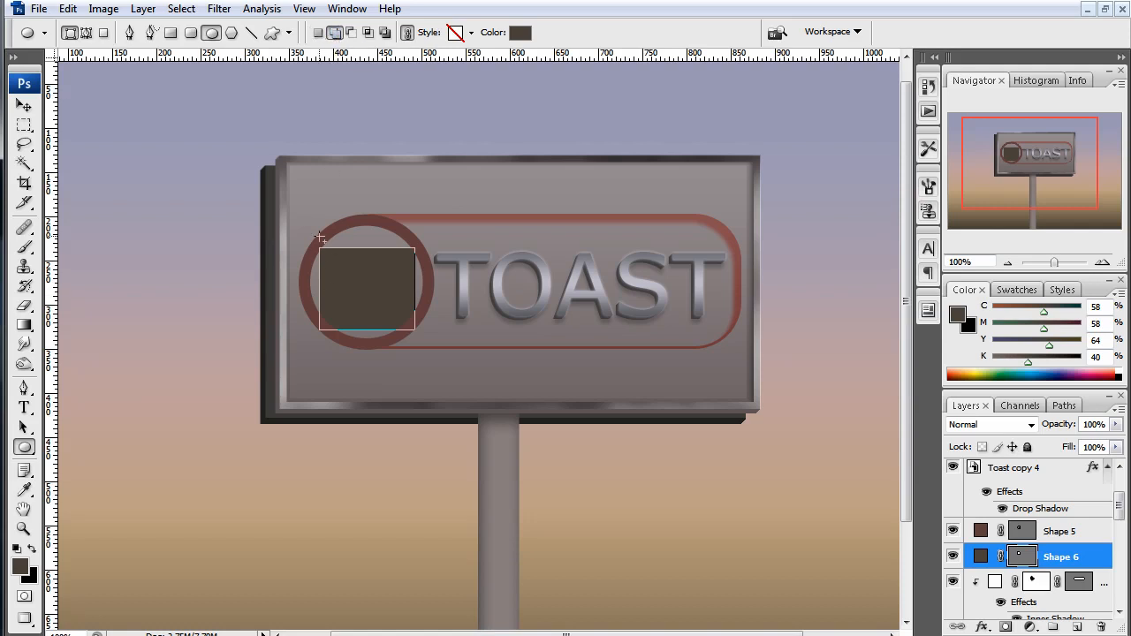
left_click_drag(317, 229, 376, 289)
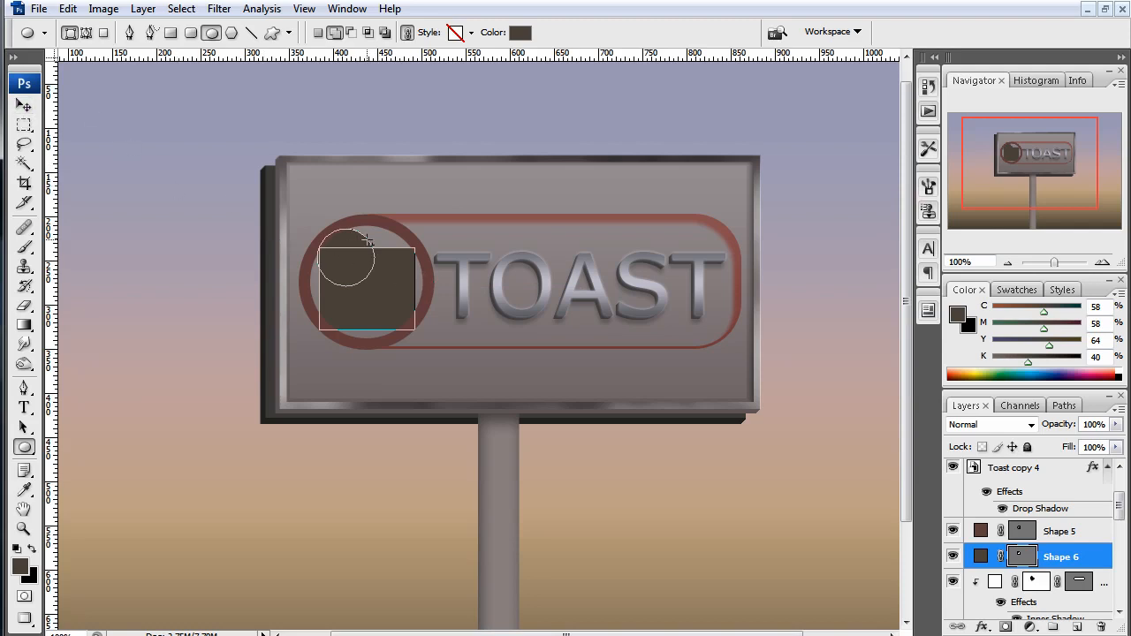
Duplicate the circle's path over the rectangle's upper-right corner to form a bread slice, and deselect the path
key("a")
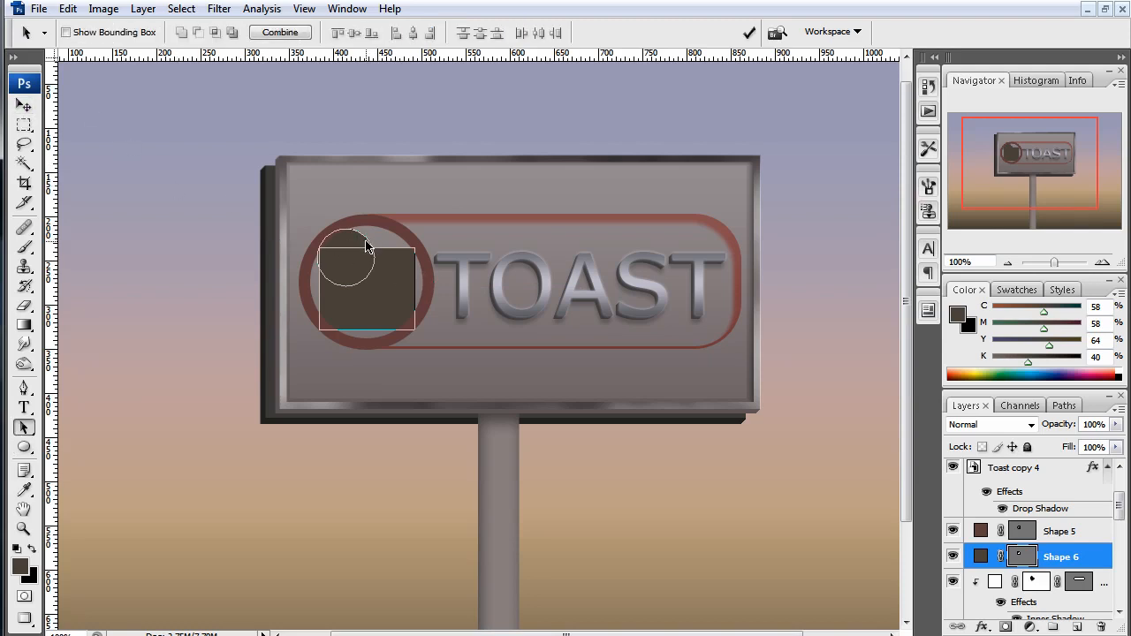
left_click(24, 429)
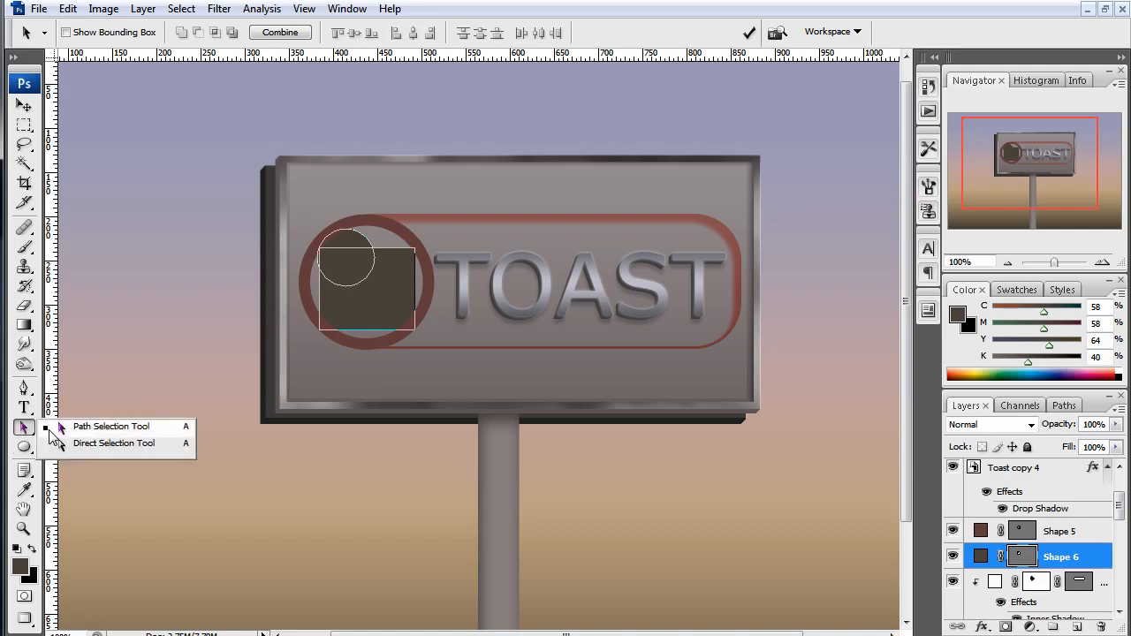
left_click(349, 237)
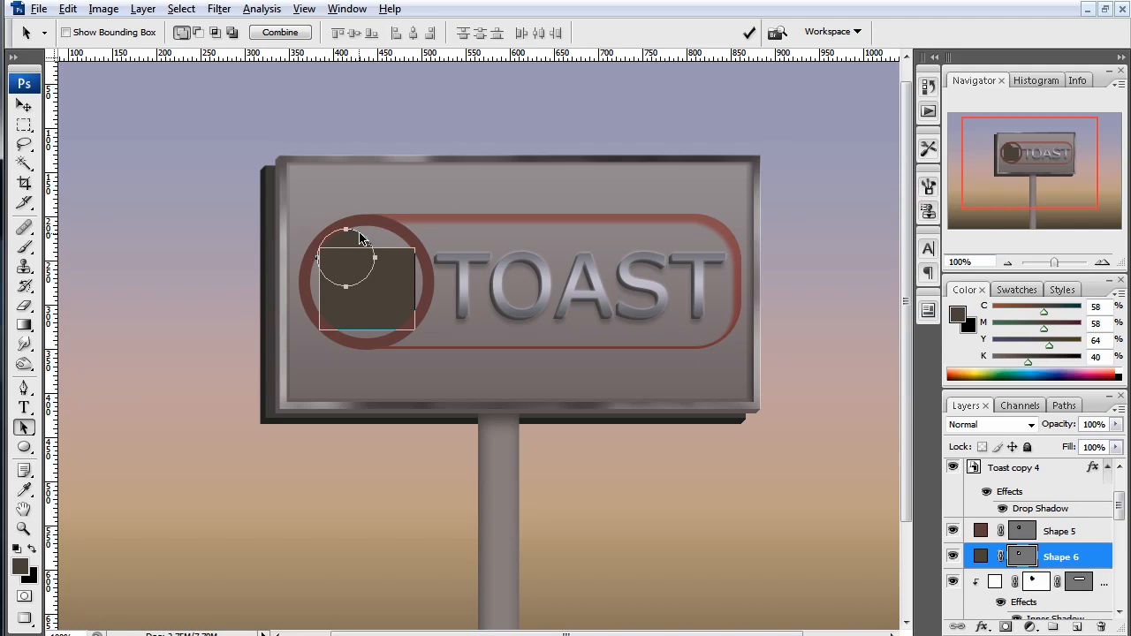
left_click_drag(360, 238, 401, 234)
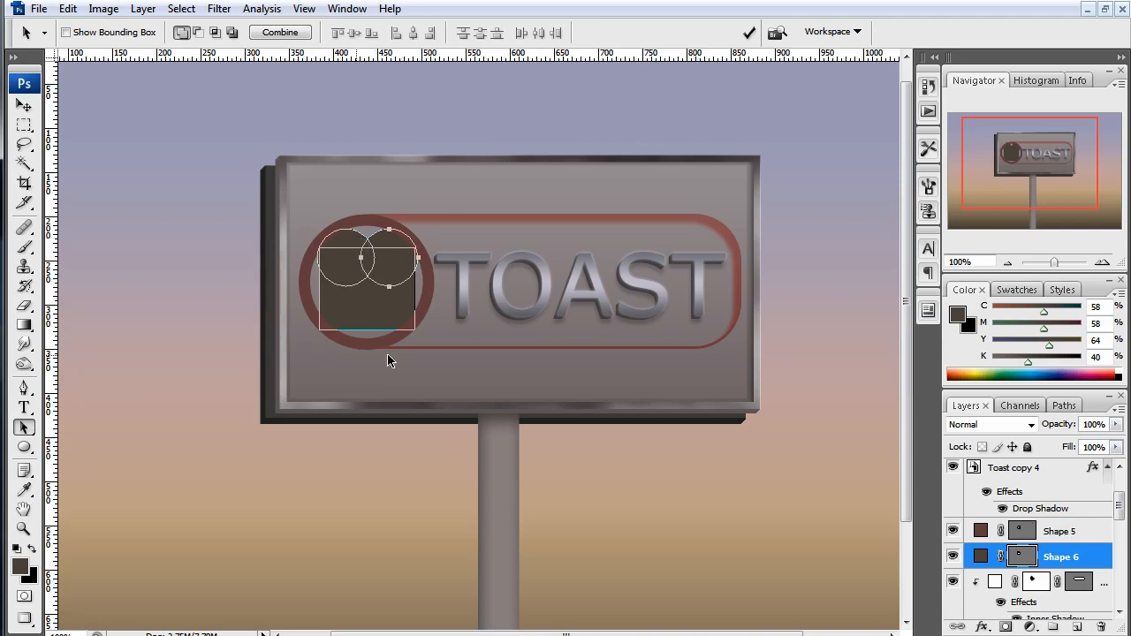
left_click(1092, 536)
left_click(1093, 557)
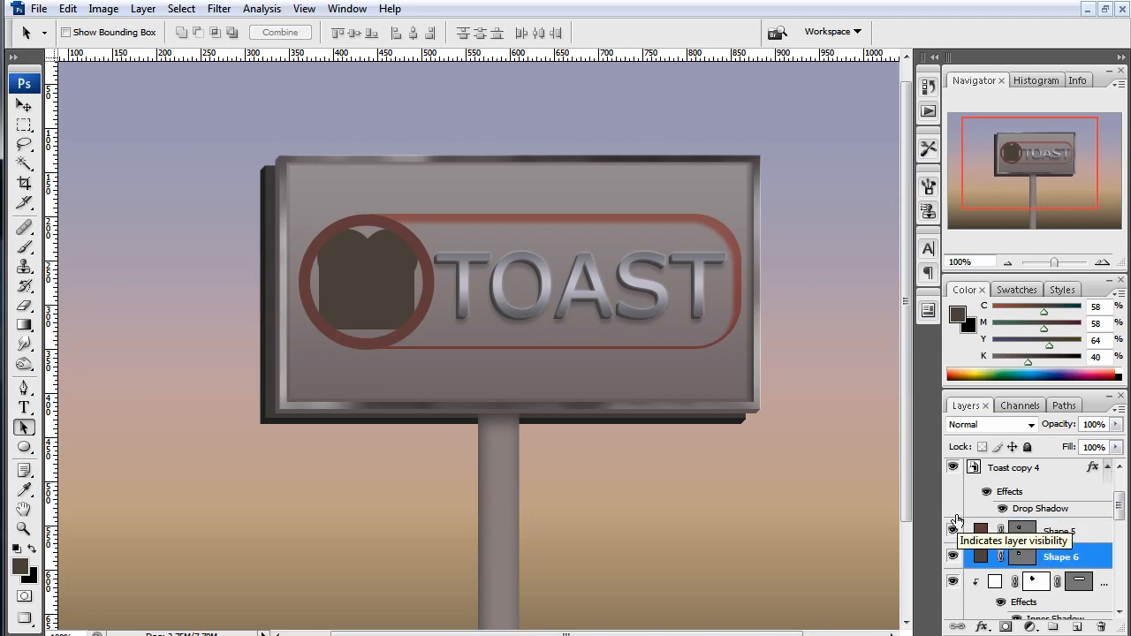
Hide the ring's layer and enable an Inner Glow effect on the bread shape's layer
left_click(953, 532)
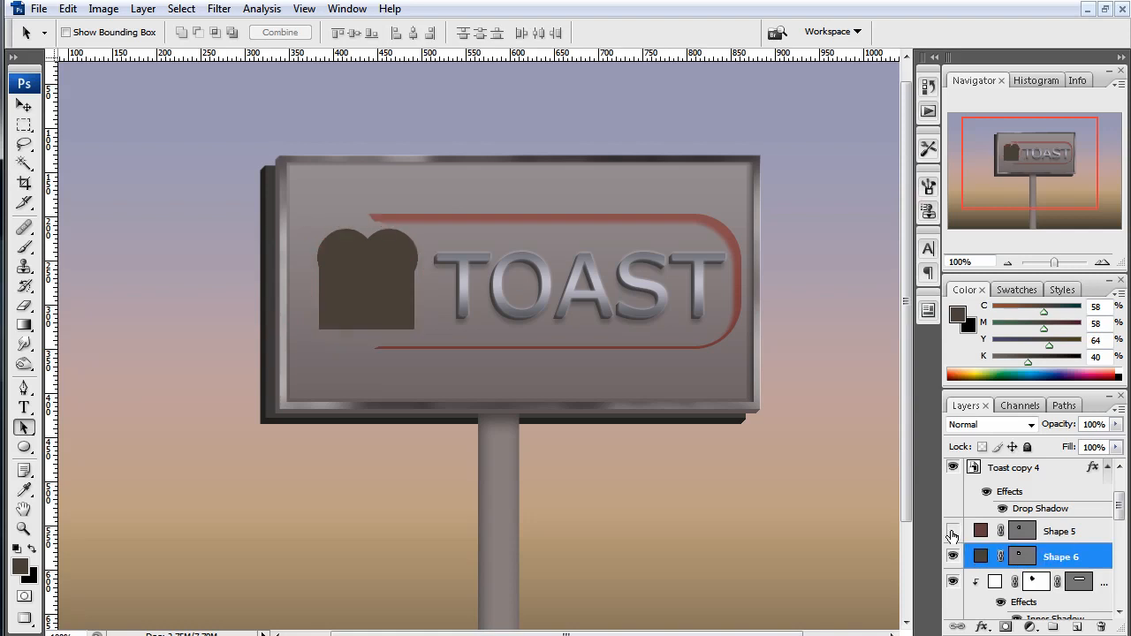
right_click(1078, 558)
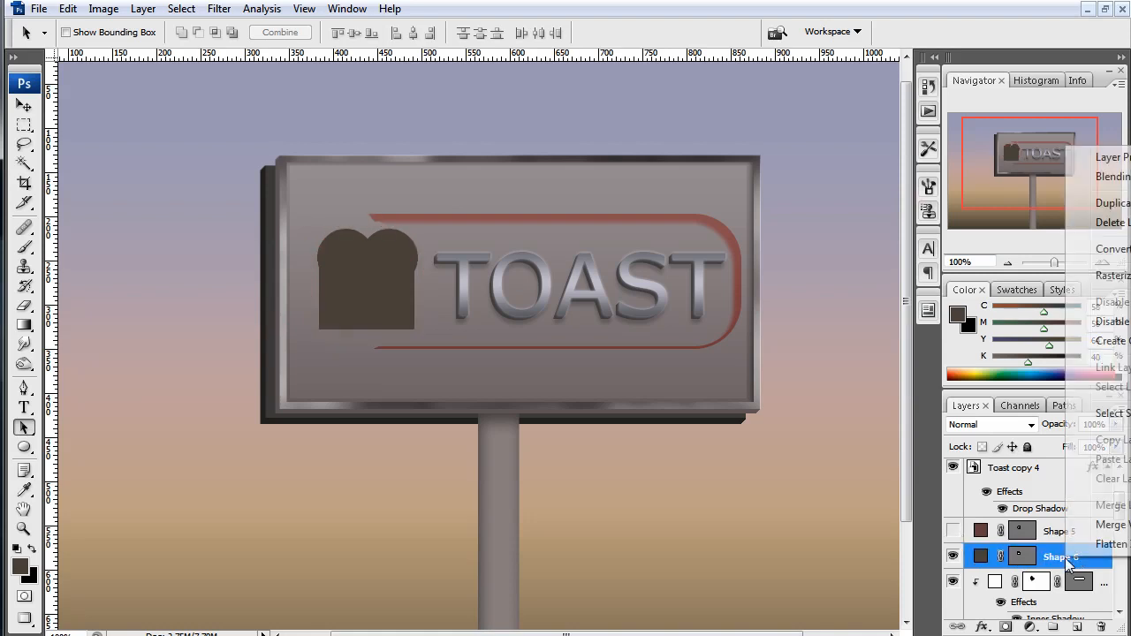
left_click(1101, 175)
left_click_drag(256, 240, 654, 147)
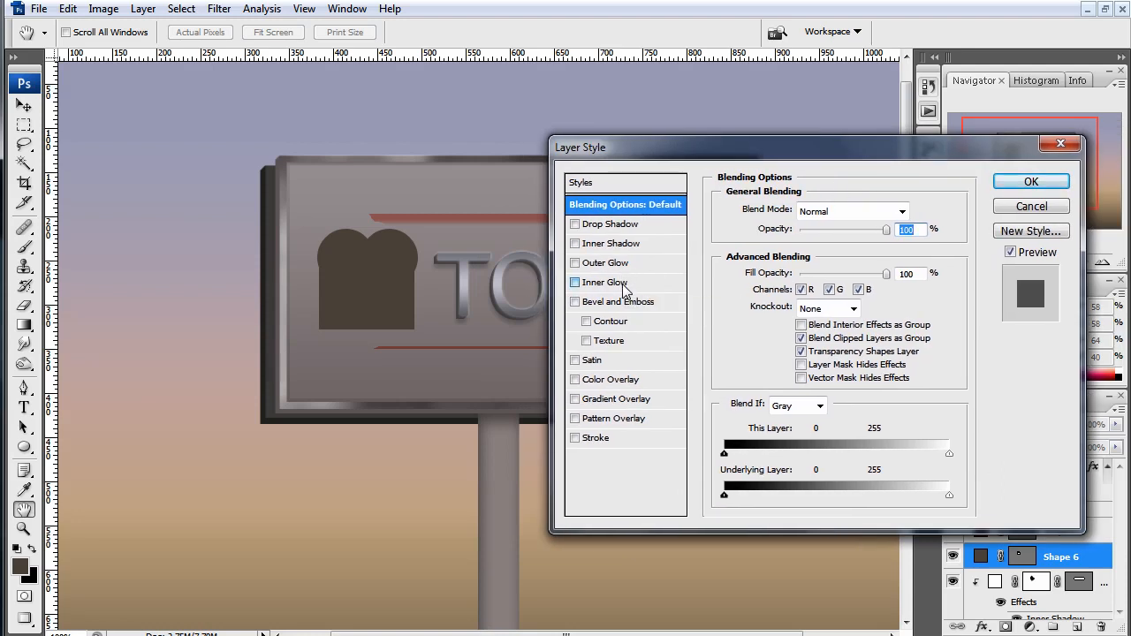
left_click(623, 287)
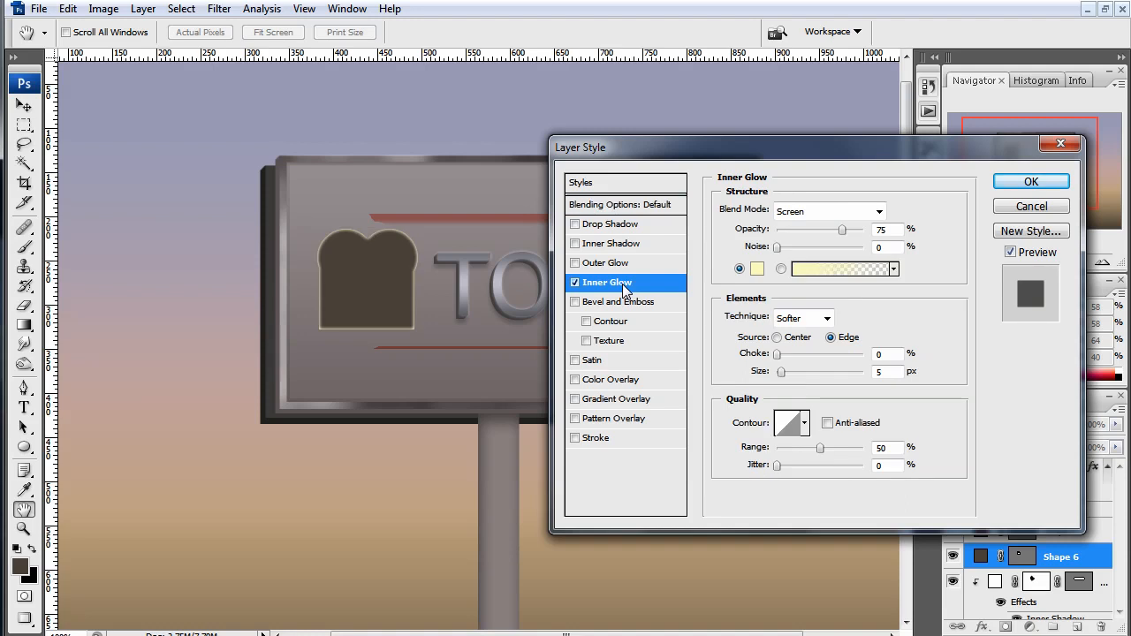
Set the bread shape's inner glow source to Center, with choke 41% and size 9 px
left_click(778, 339)
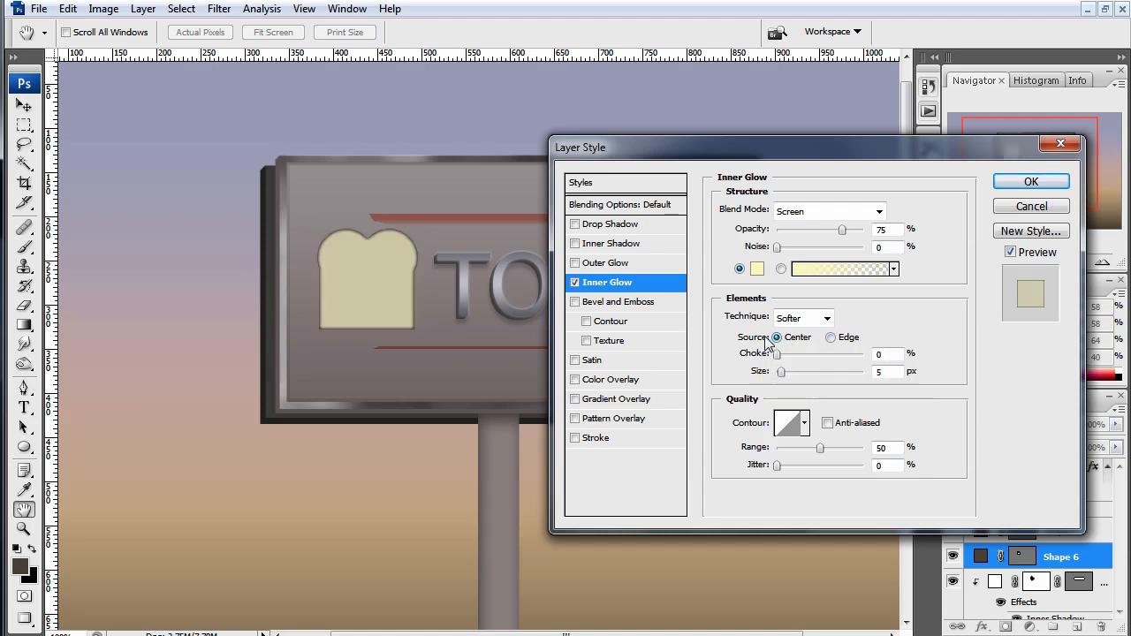
left_click(831, 338)
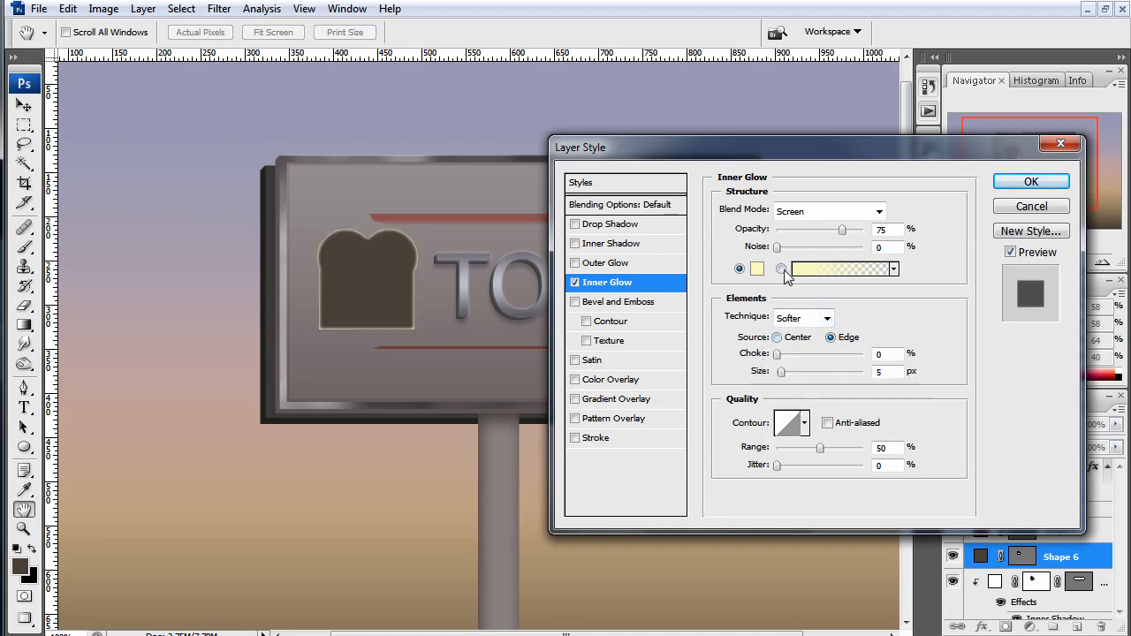
mouse_move(781, 372)
left_mouse_down()
mouse_move(829, 382)
mouse_move(789, 380)
left_mouse_up()
left_click(787, 340)
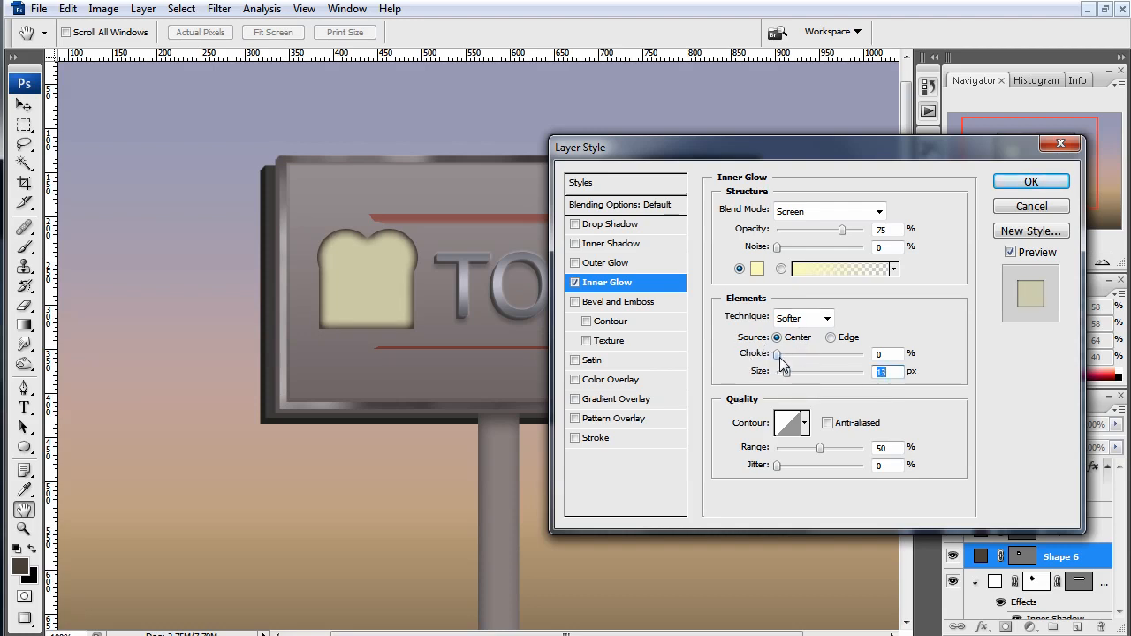
mouse_move(779, 356)
left_mouse_down()
mouse_move(812, 348)
mouse_move(784, 371)
left_mouse_up()
Change the bread shape's inner glow color to a muted greyish tan and apply the layer style
left_click(756, 268)
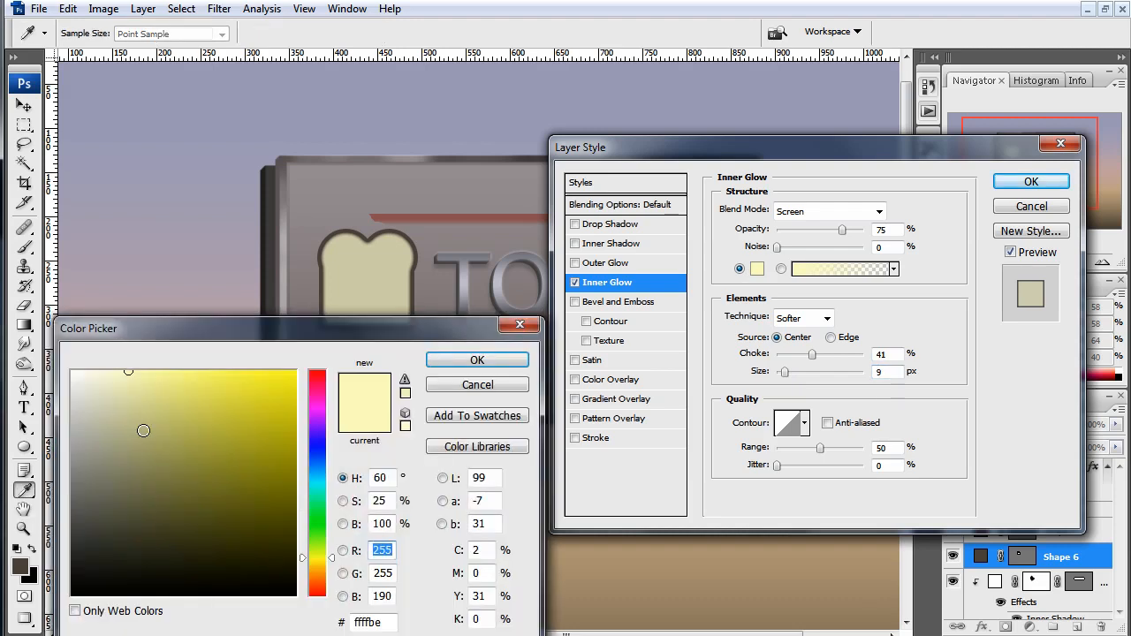
left_click_drag(221, 329, 619, 296)
mouse_move(518, 385)
left_mouse_down()
mouse_move(497, 434)
mouse_move(488, 394)
left_mouse_up()
left_click(717, 545)
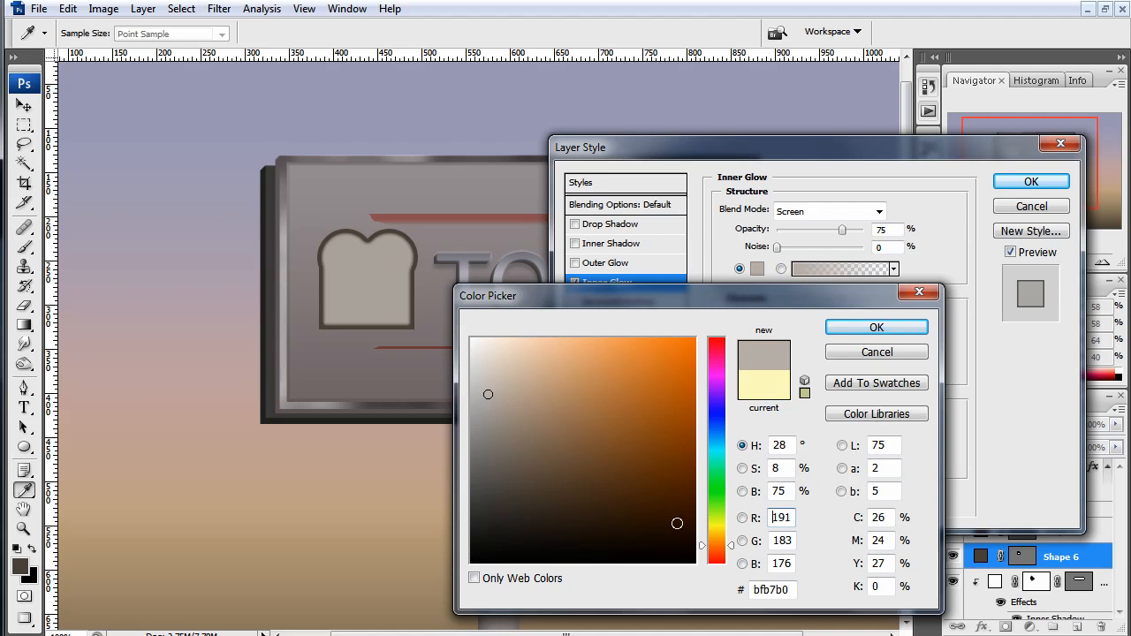
left_click(714, 539)
left_click(510, 409)
left_click(876, 328)
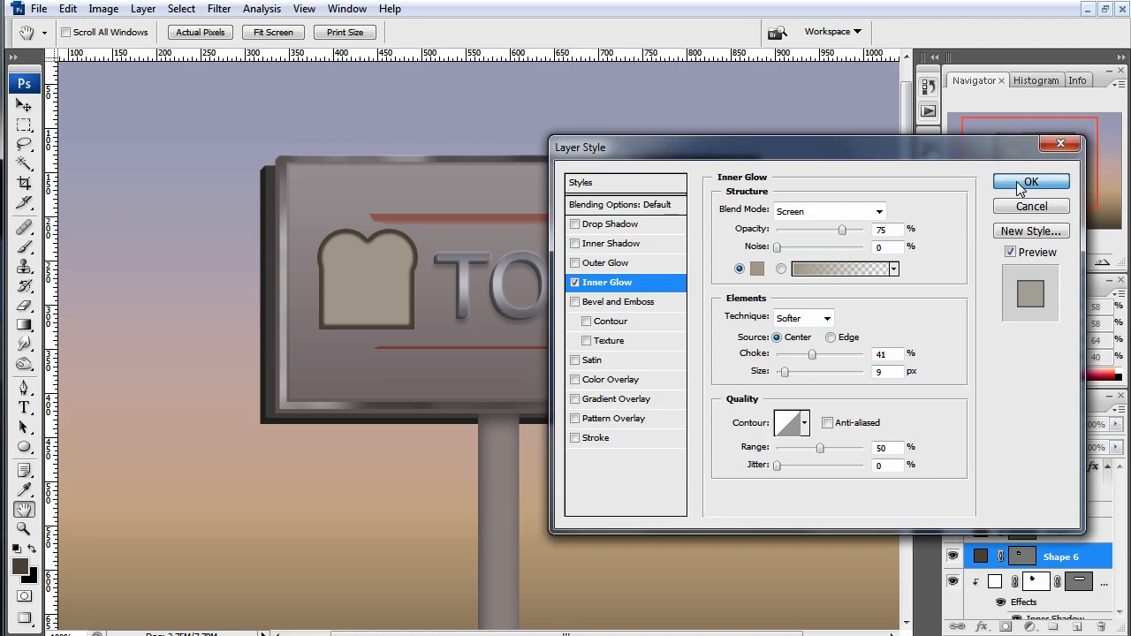
left_click(1021, 183)
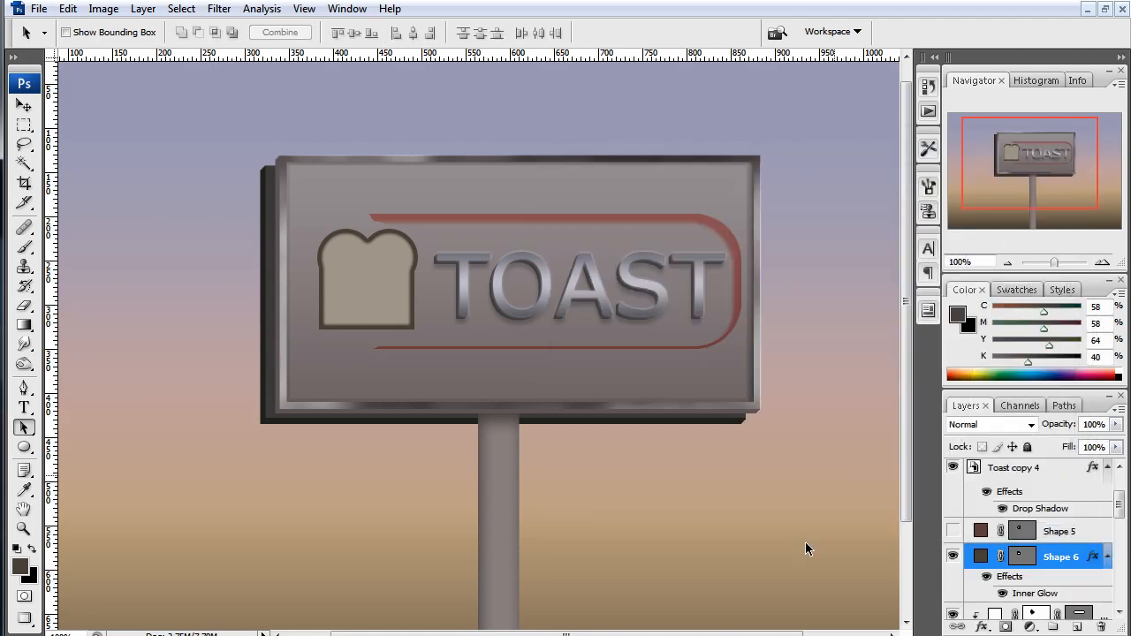
Show the ring's layer again and add a layer mask to it
left_click(953, 530)
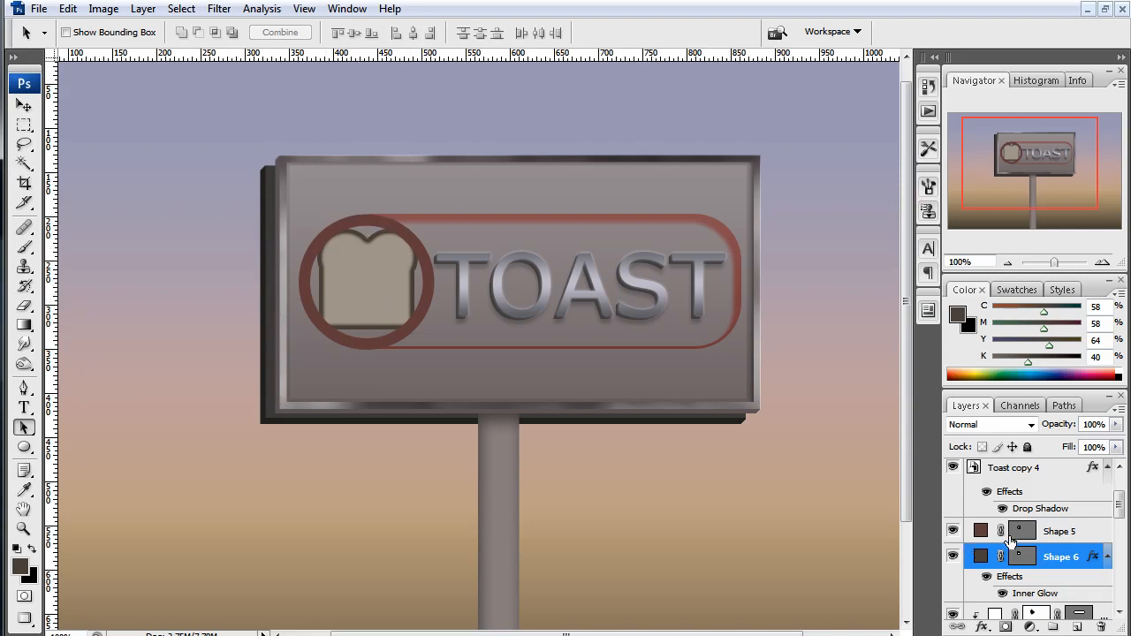
left_click(1066, 530)
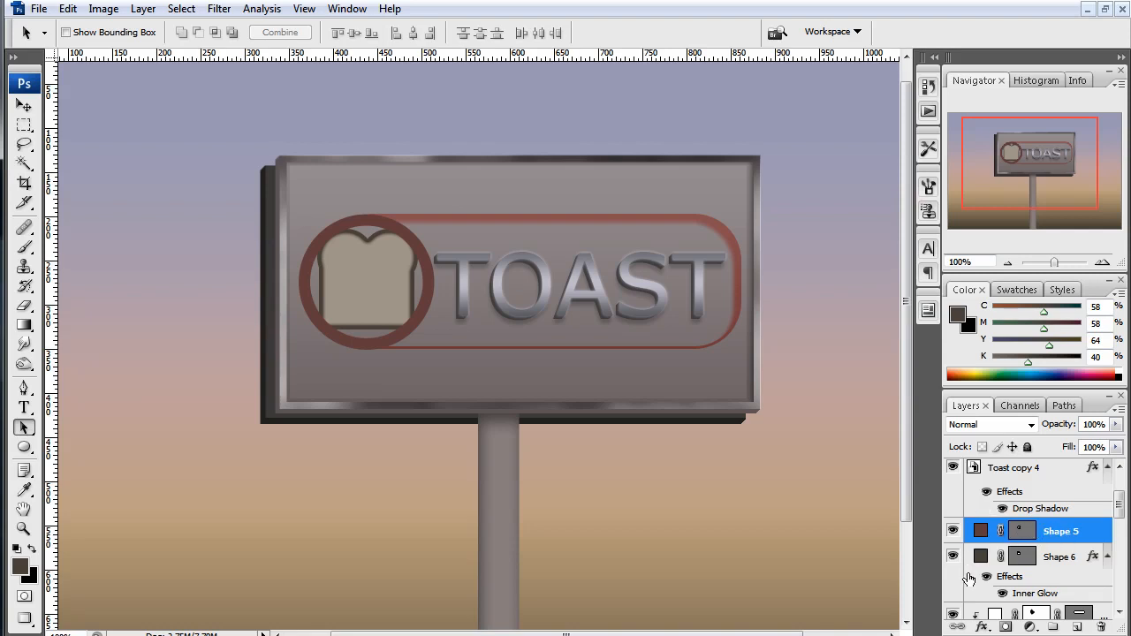
left_click(1006, 627)
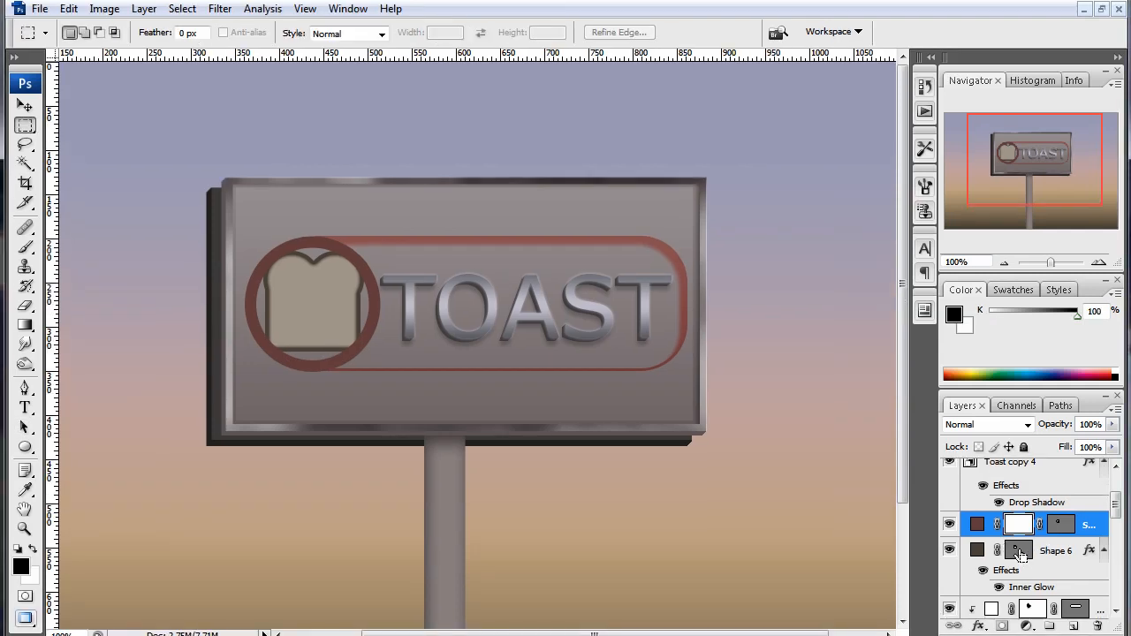
left_click(1020, 554, "ctrl")
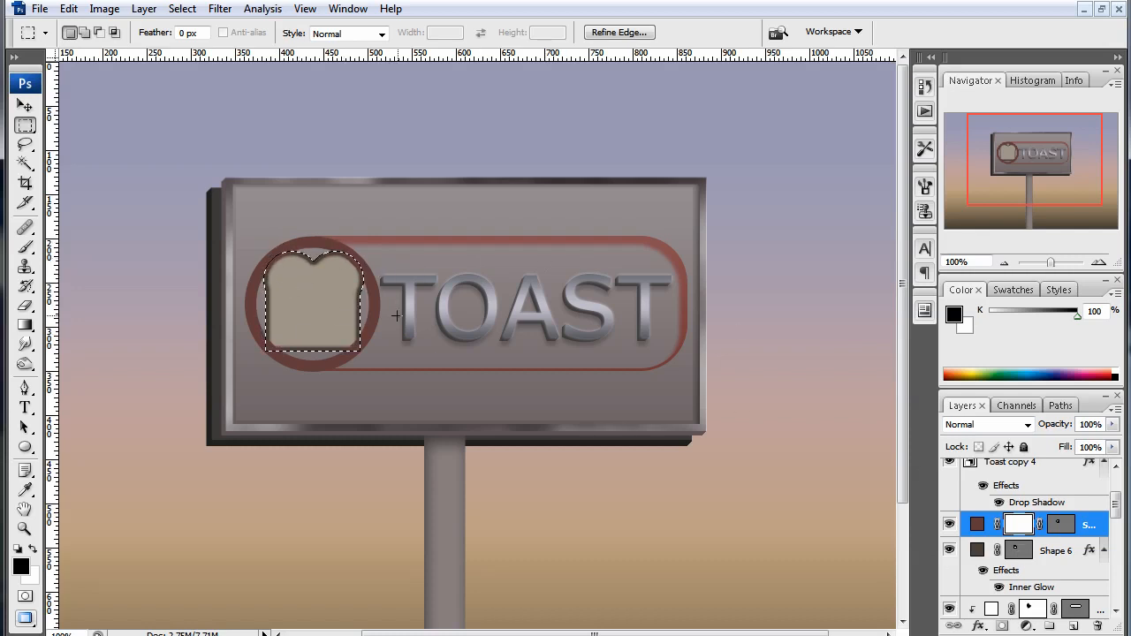
left_click(1067, 555)
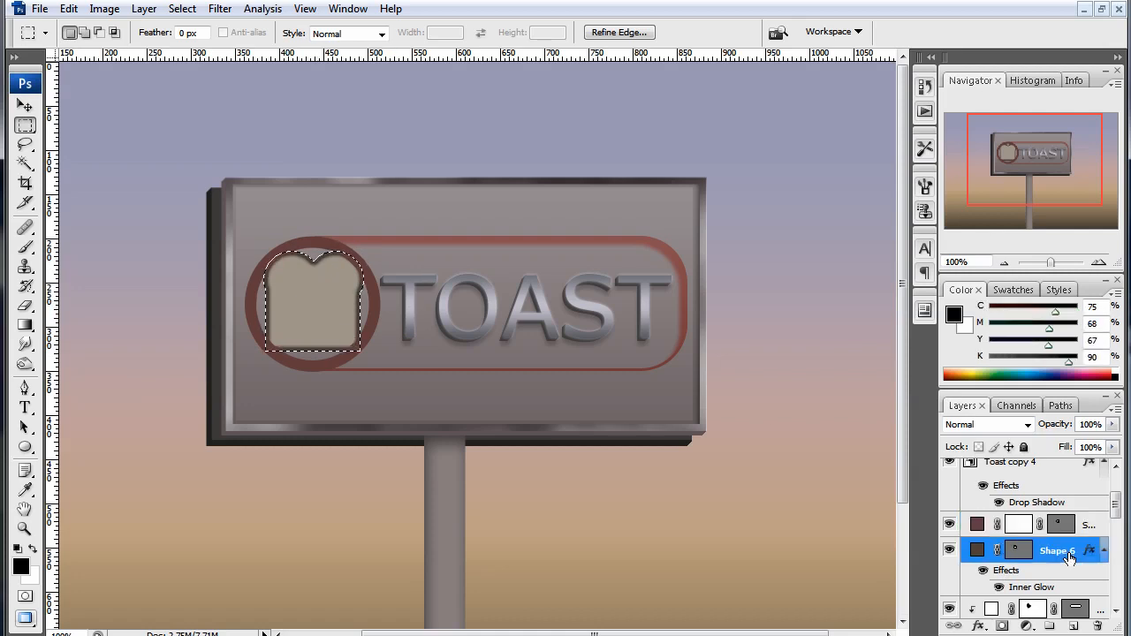
left_click(1016, 549)
key("a")
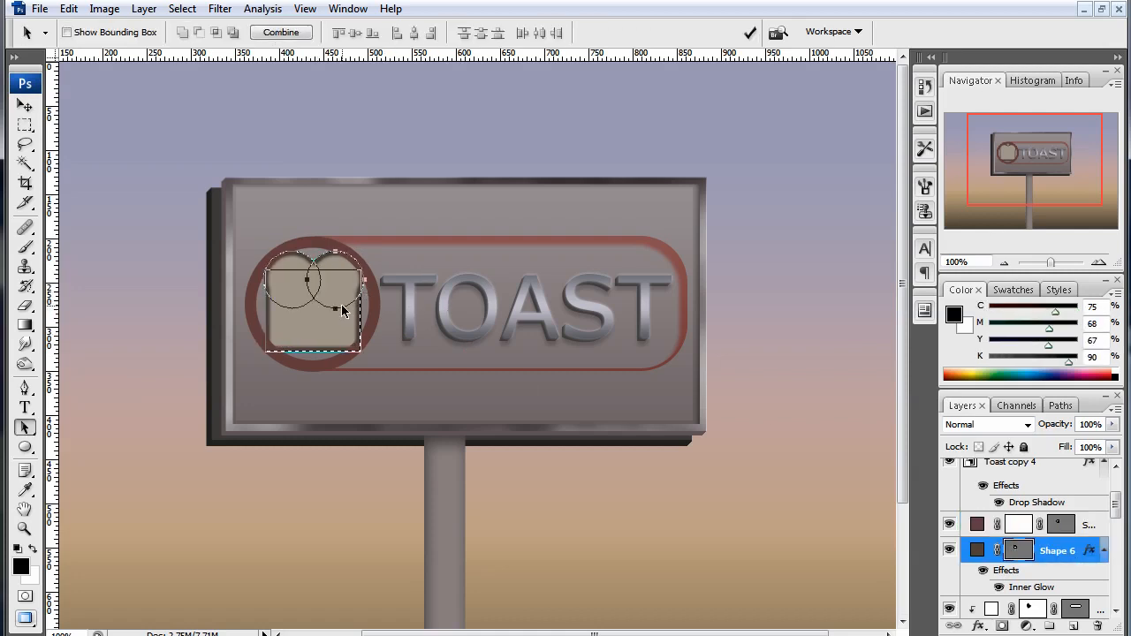
left_click(343, 311)
left_click(1017, 551, "ctrl")
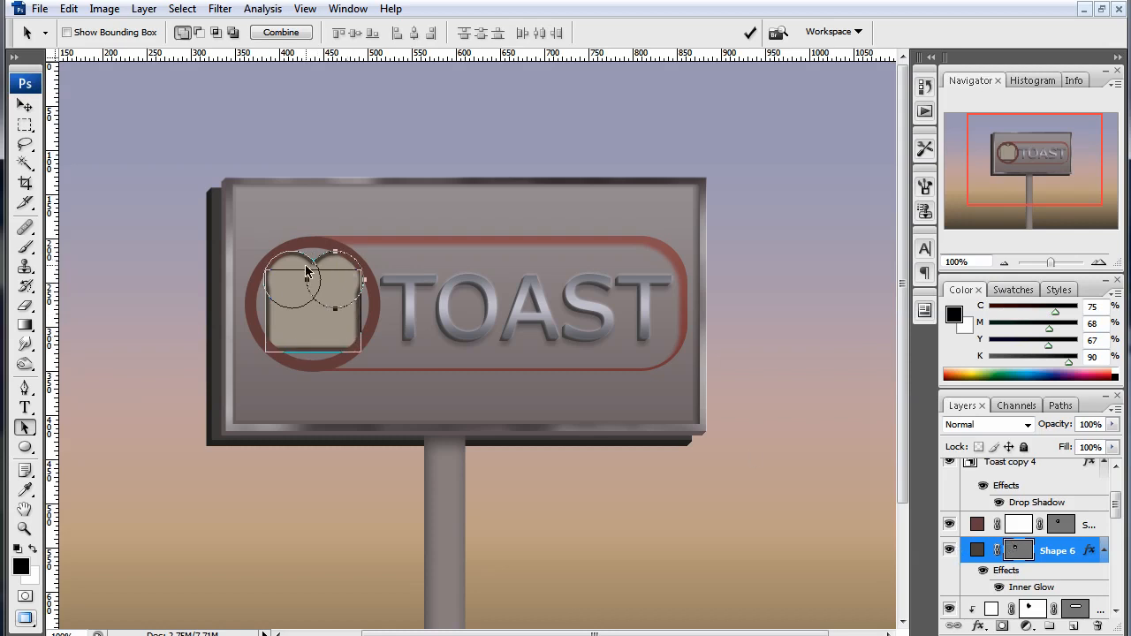
left_click(1020, 554)
key("ctrl+d")
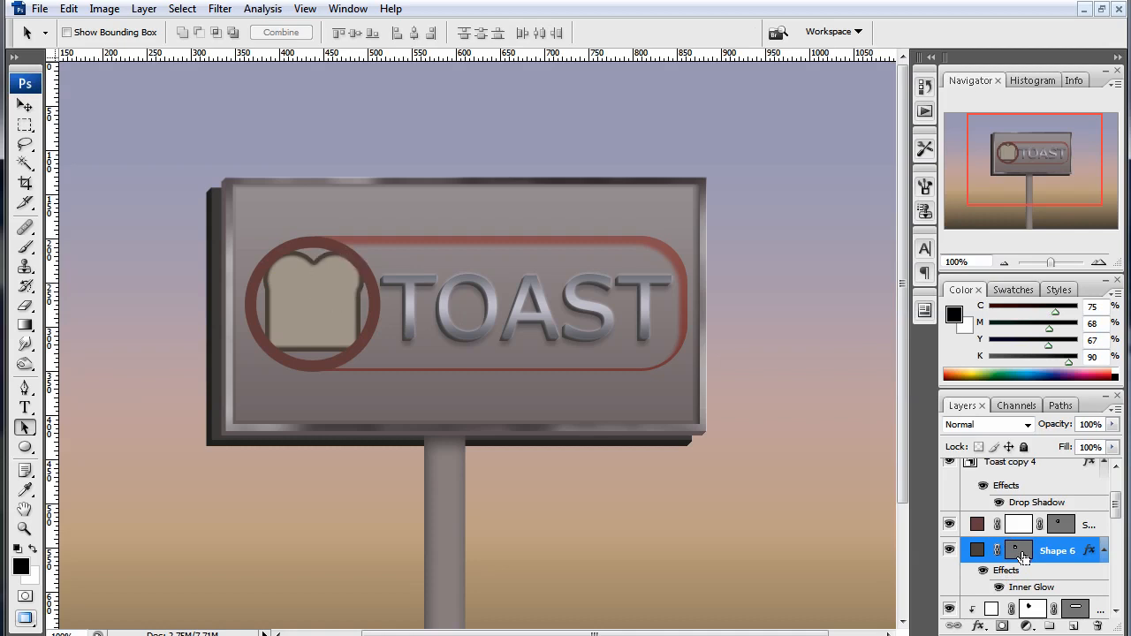
left_click(1021, 553)
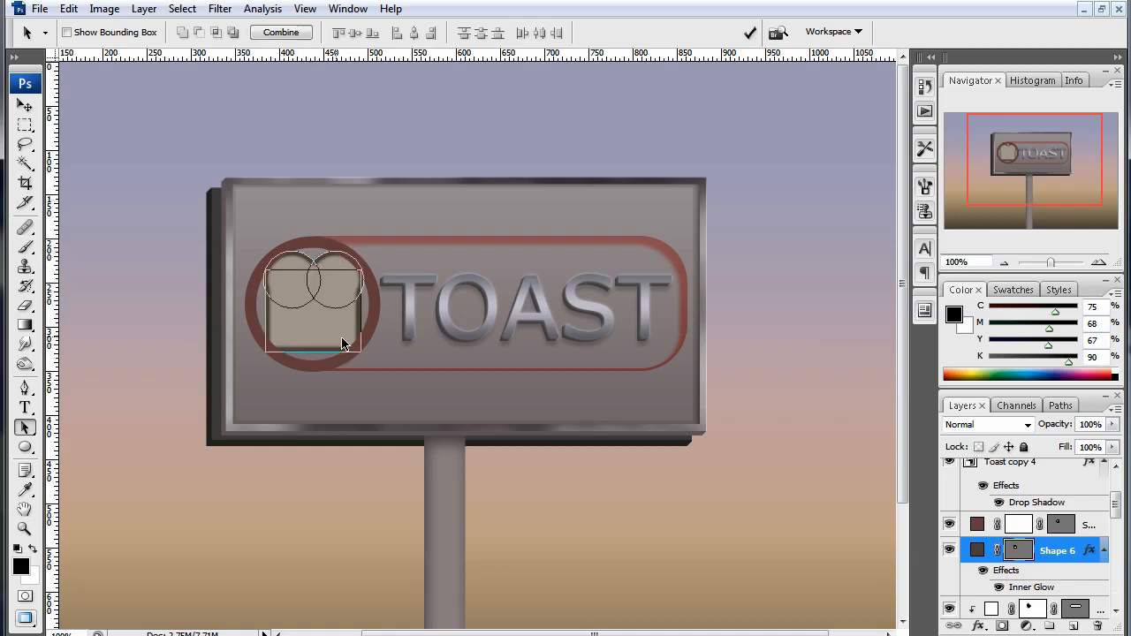
Load the bread shape as a selection, subtract its lower part, hide that upper area in the ring's layer mask, and deselect
left_click(1022, 557, "ctrl")
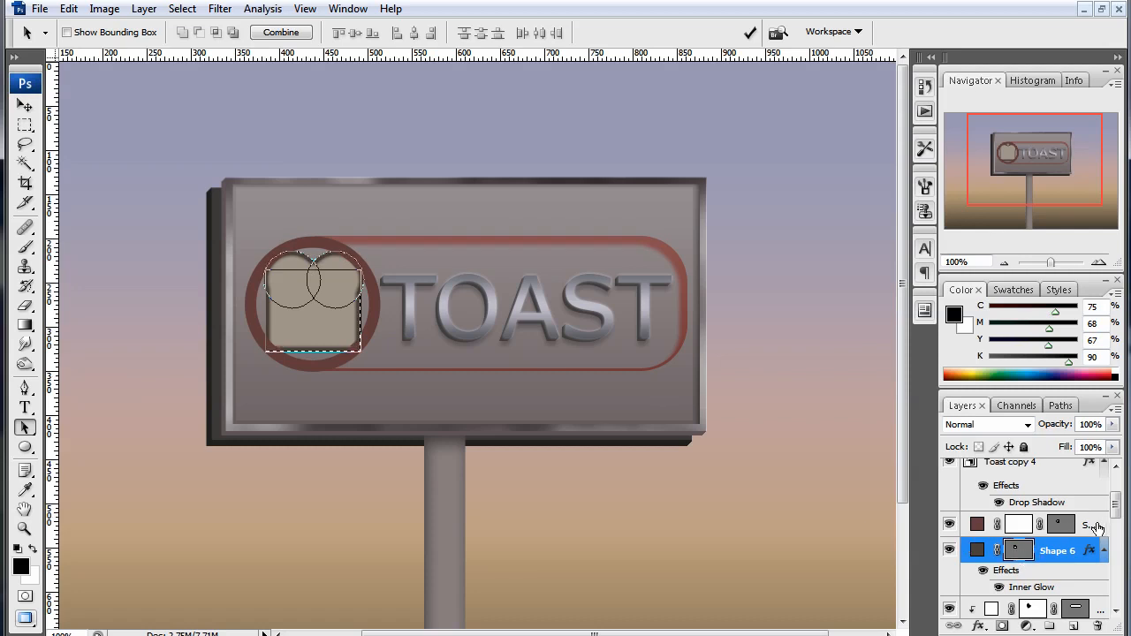
left_click(1018, 525)
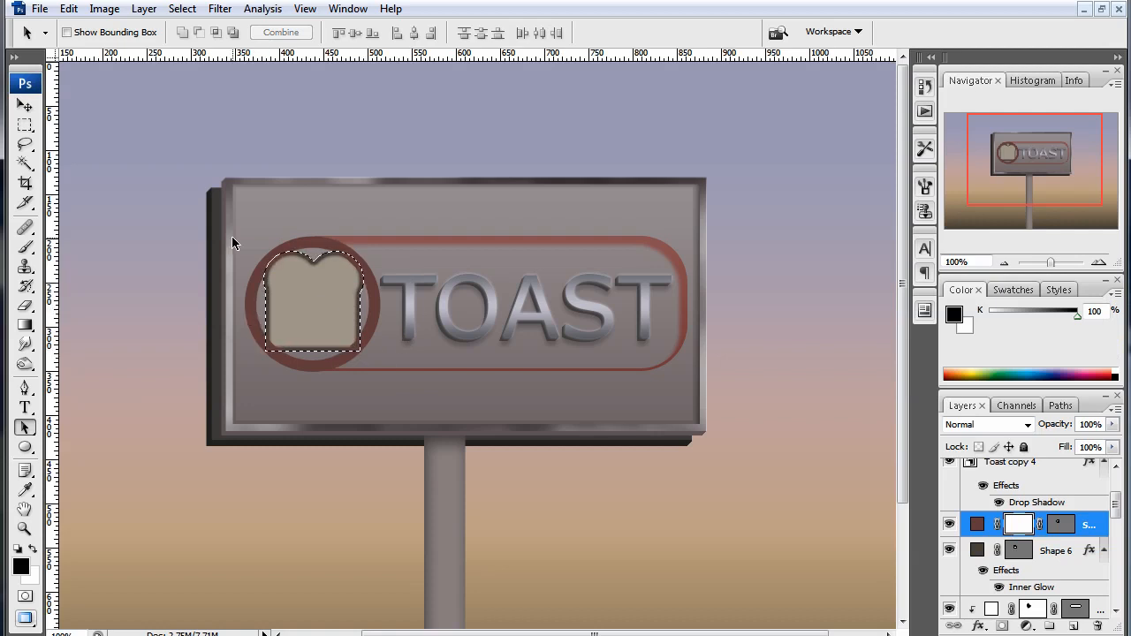
left_click(24, 126)
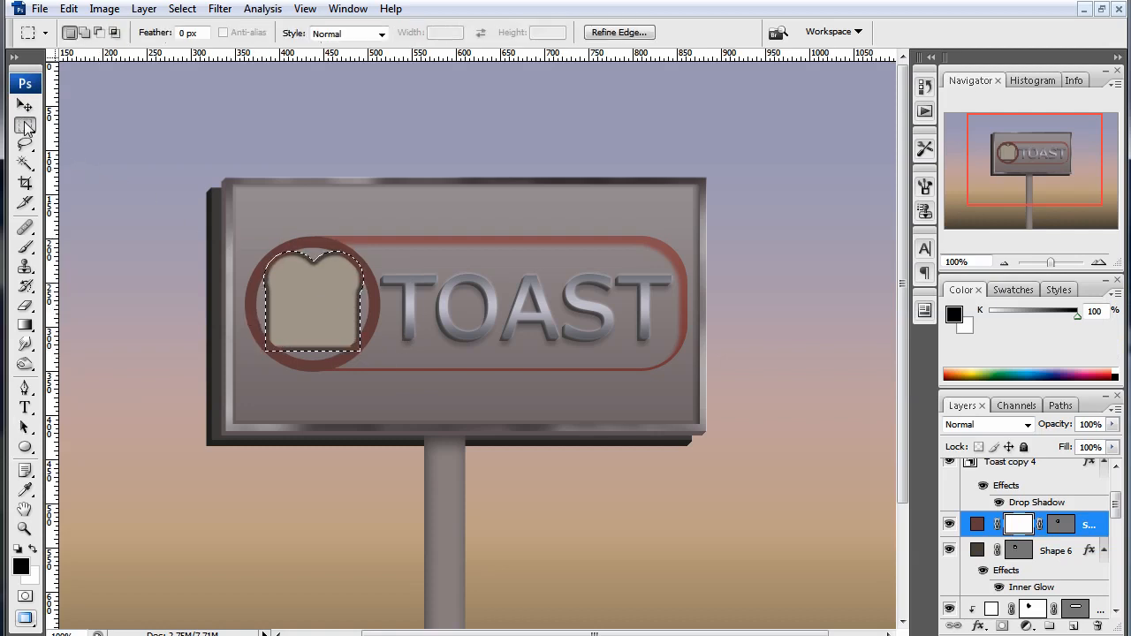
key("alt")
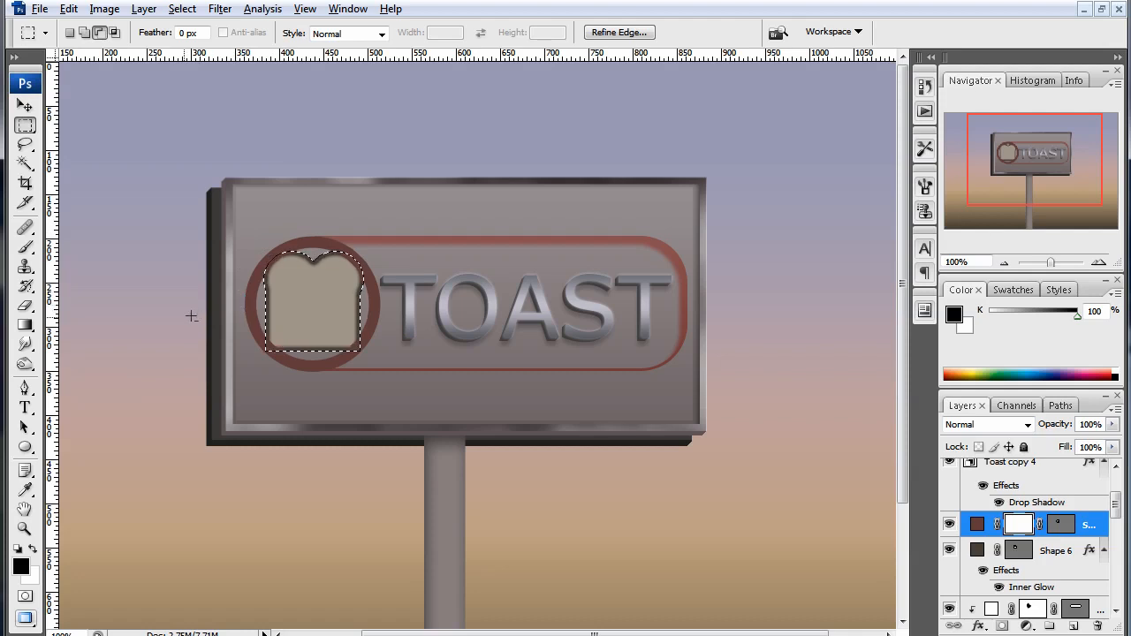
left_click_drag(121, 330, 393, 403)
left_click_drag(391, 338, 445, 386)
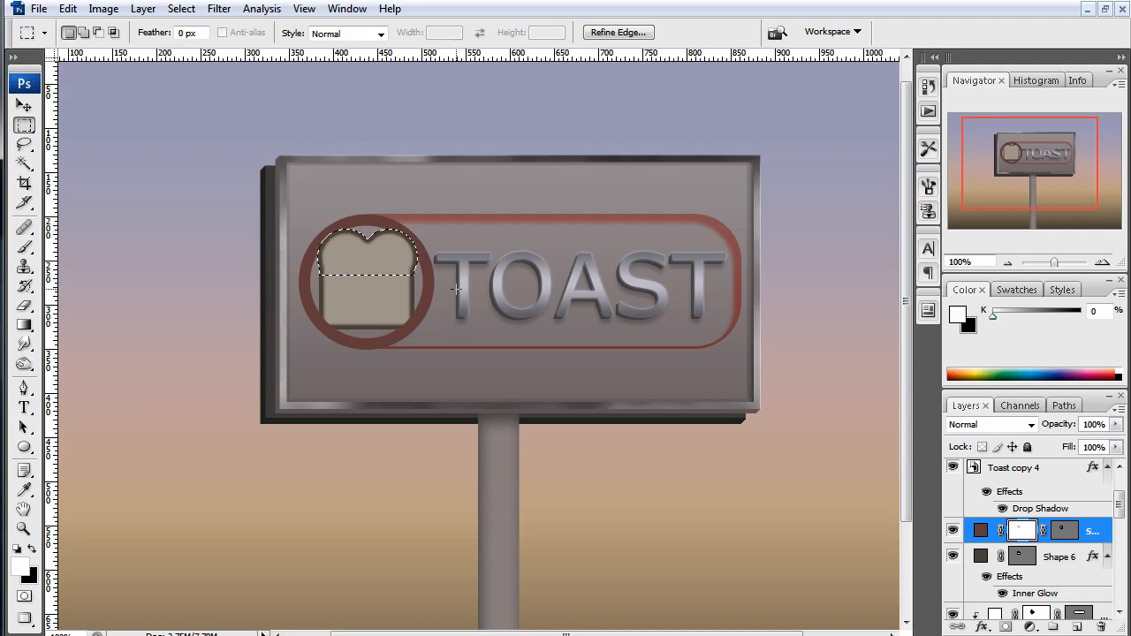
left_click(312, 274)
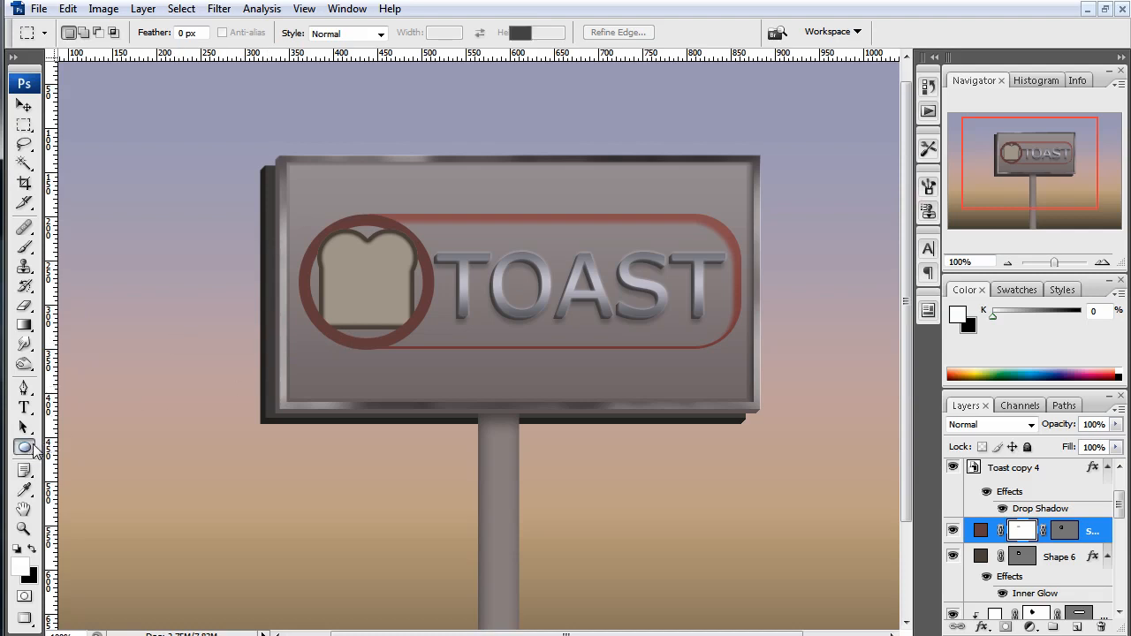
Draw a tall, narrow greyish-brown (#645b54) rectangle vertically through the middle of the sign and start transforming a duplicate of it
left_click(24, 447)
left_click(74, 451)
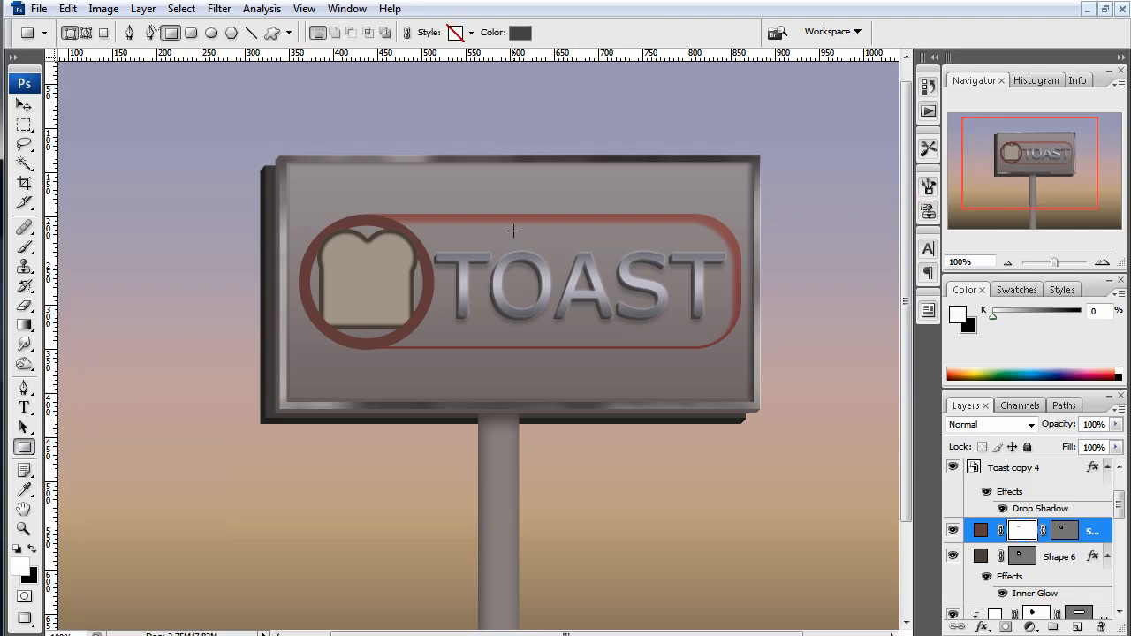
left_click(520, 33)
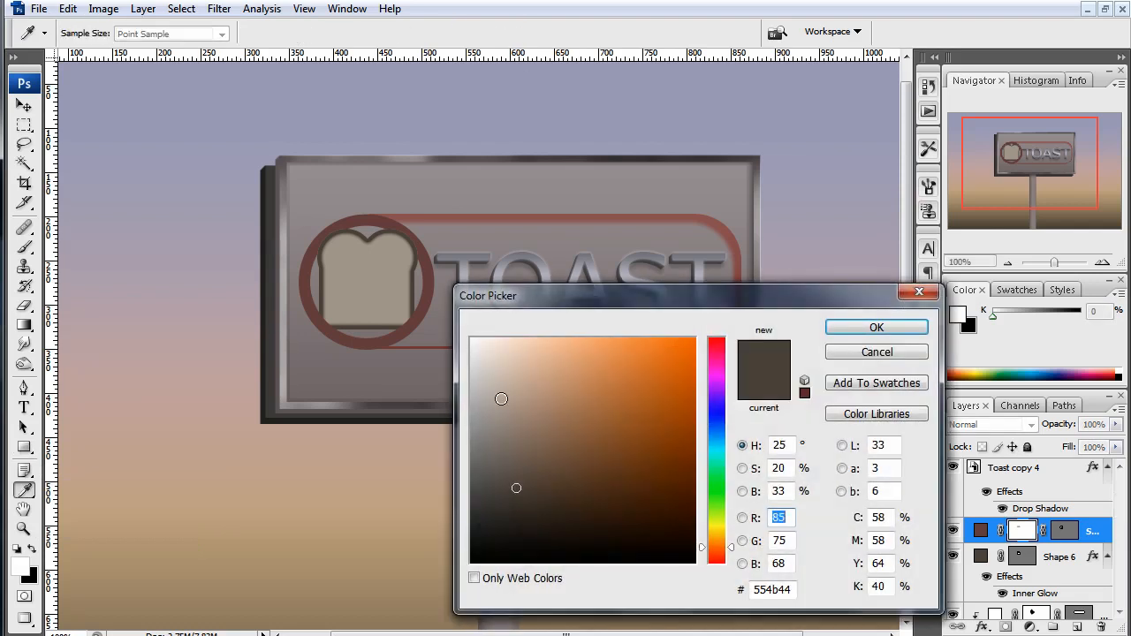
mouse_move(516, 490)
left_mouse_down()
mouse_move(518, 468)
mouse_move(505, 474)
left_mouse_up()
left_click(876, 327)
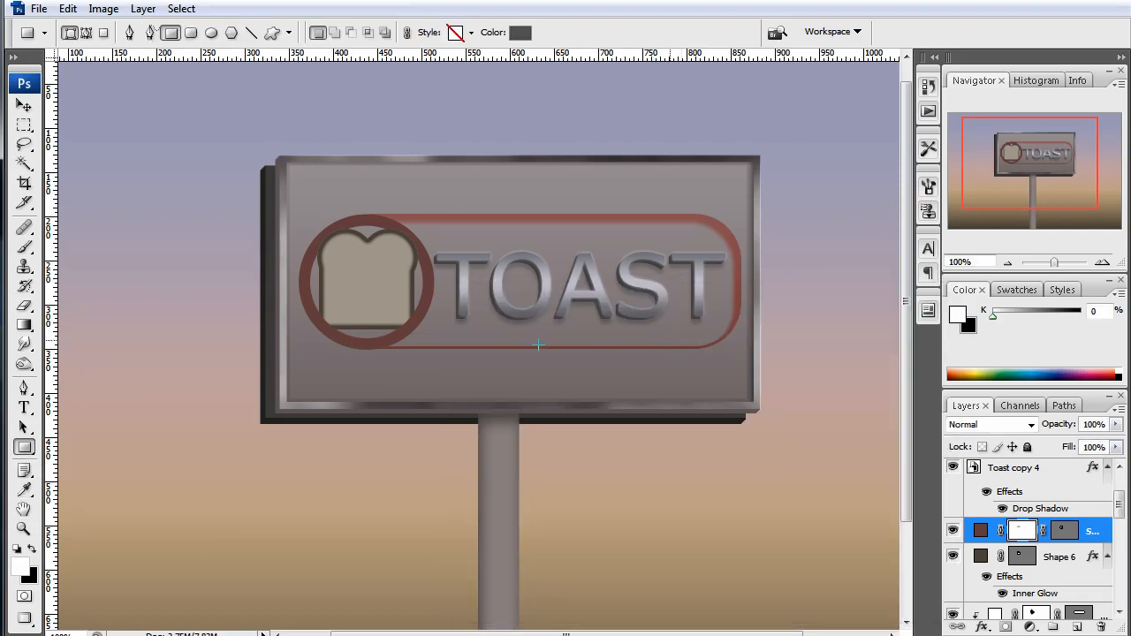
left_click_drag(489, 88, 529, 571)
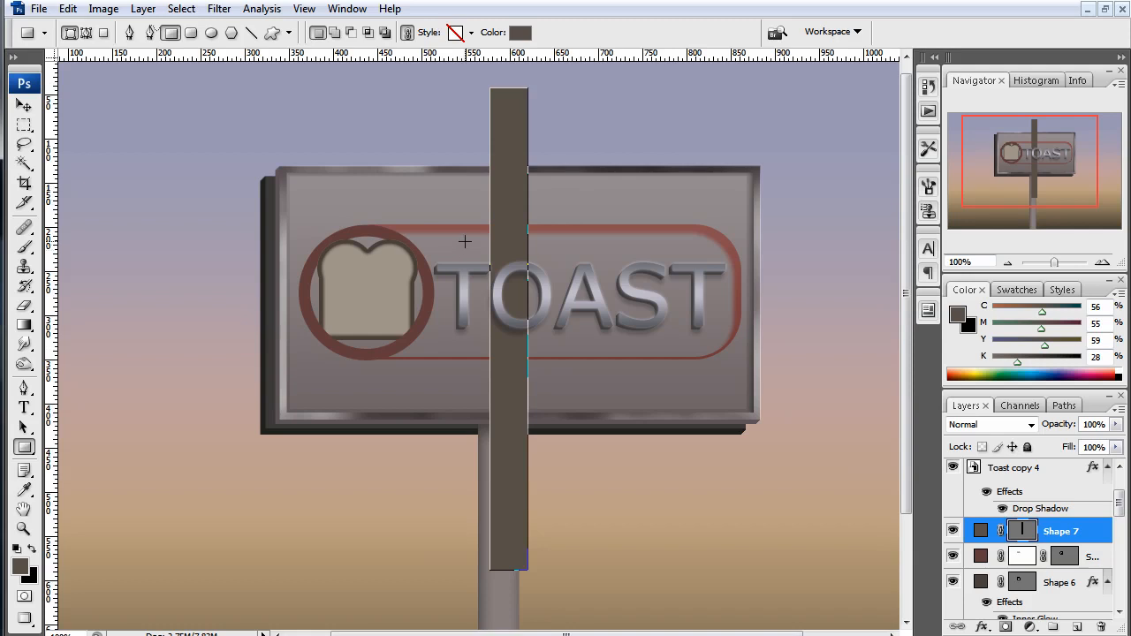
key("ctrl+t")
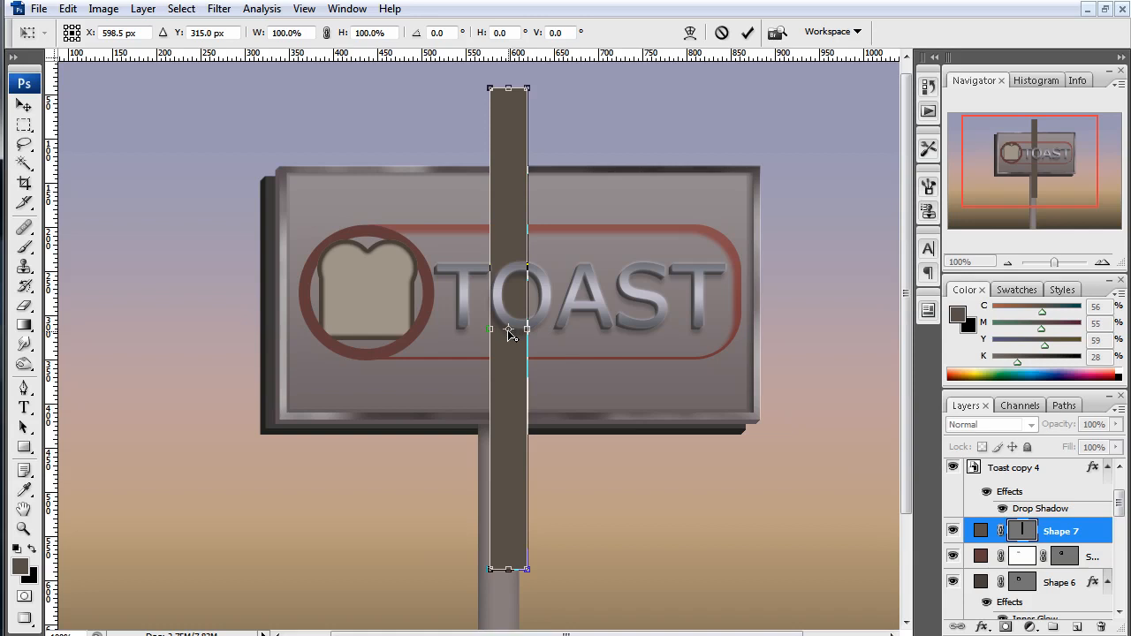
left_click_drag(509, 331, 433, 341)
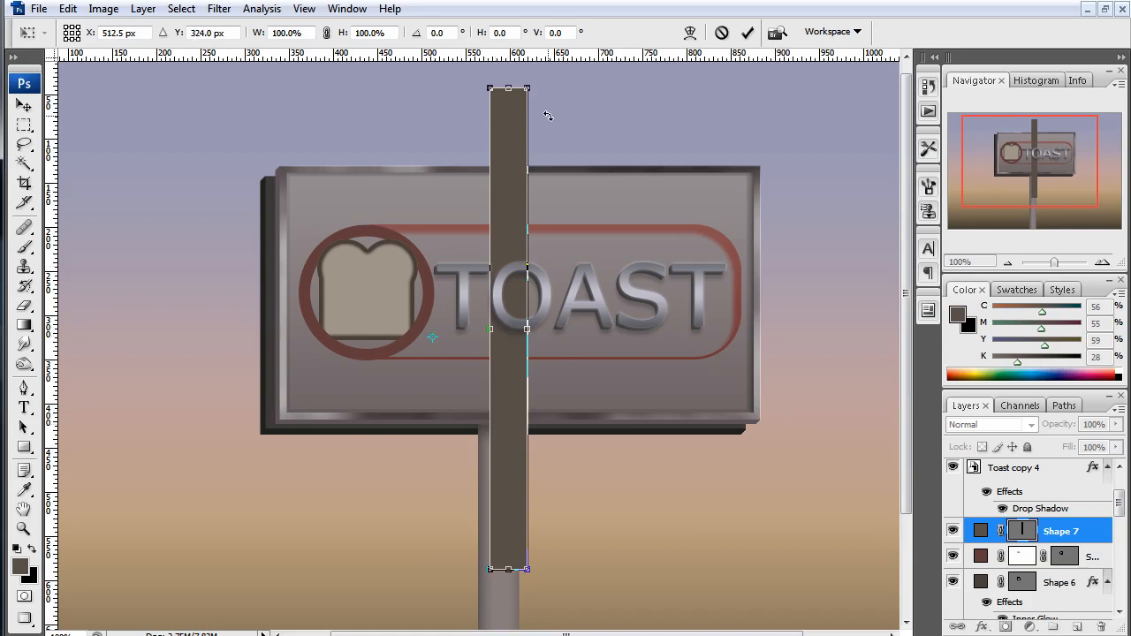
left_click_drag(551, 93, 578, 215)
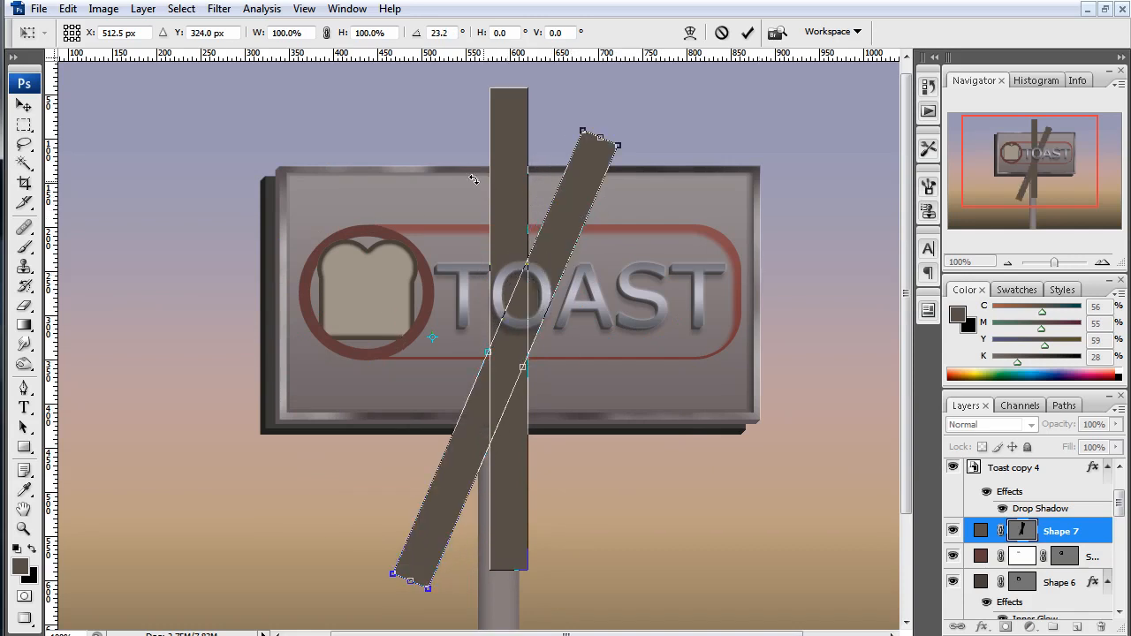
key("ctrl+z")
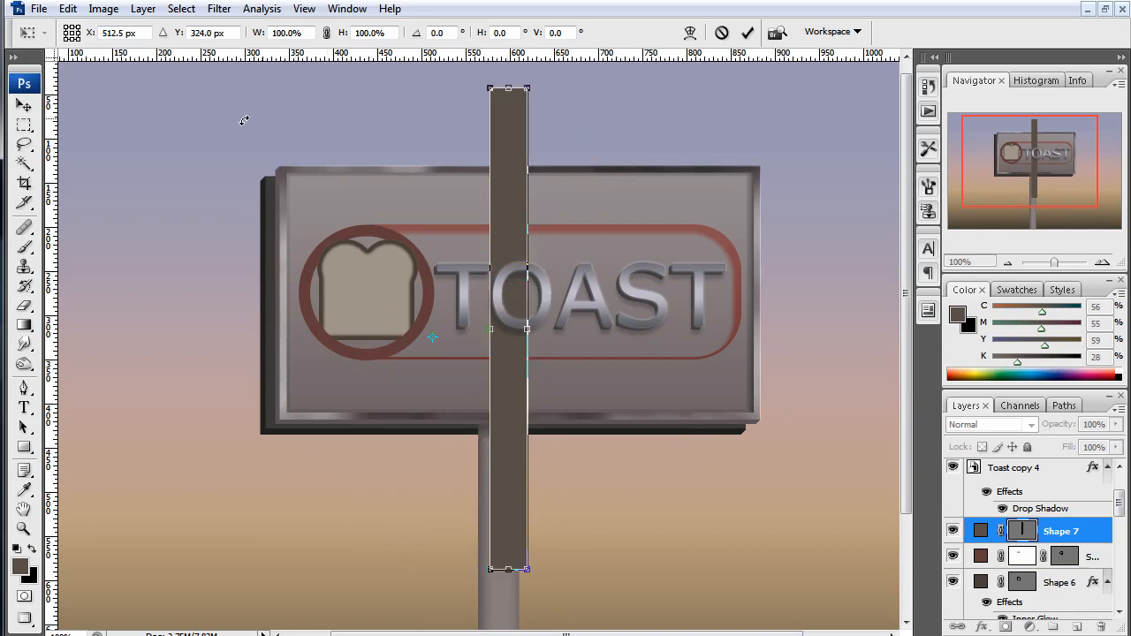
Rotate the duplicate bar 13.6° clockwise around its bottom centre and apply the transformation
left_click(72, 41)
left_click_drag(547, 77, 652, 117)
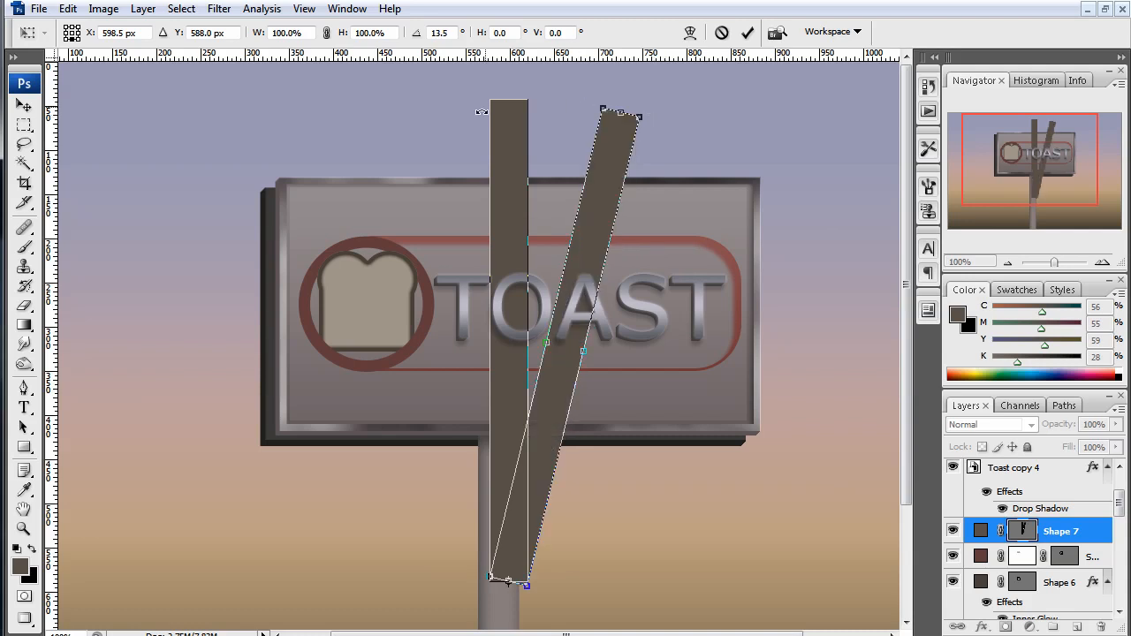
left_click_drag(655, 104, 656, 105)
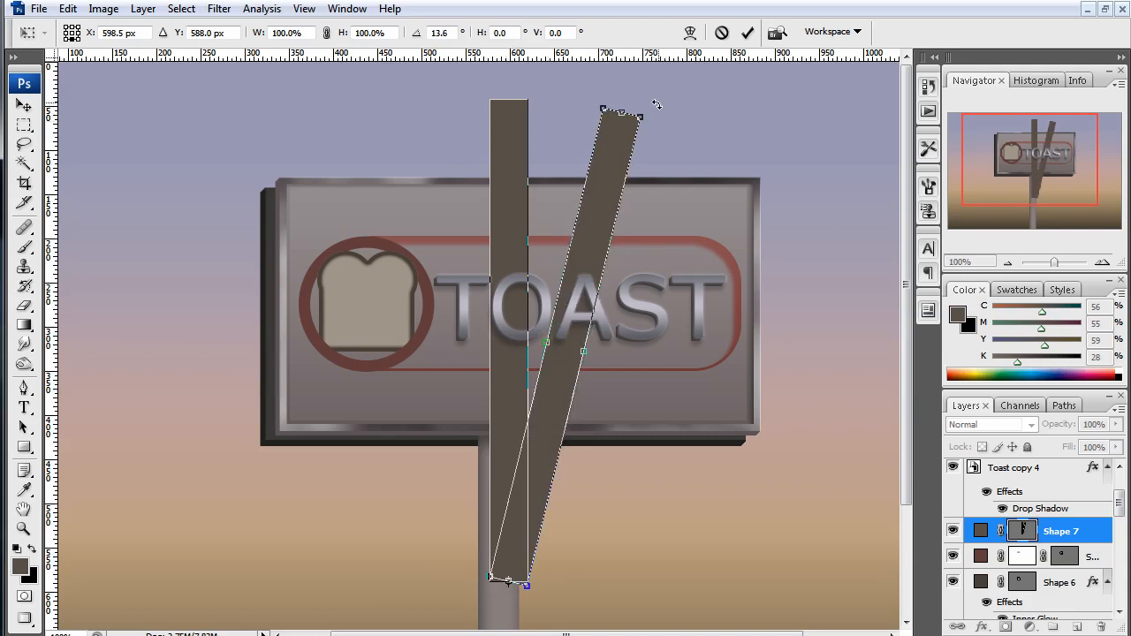
key("Return")
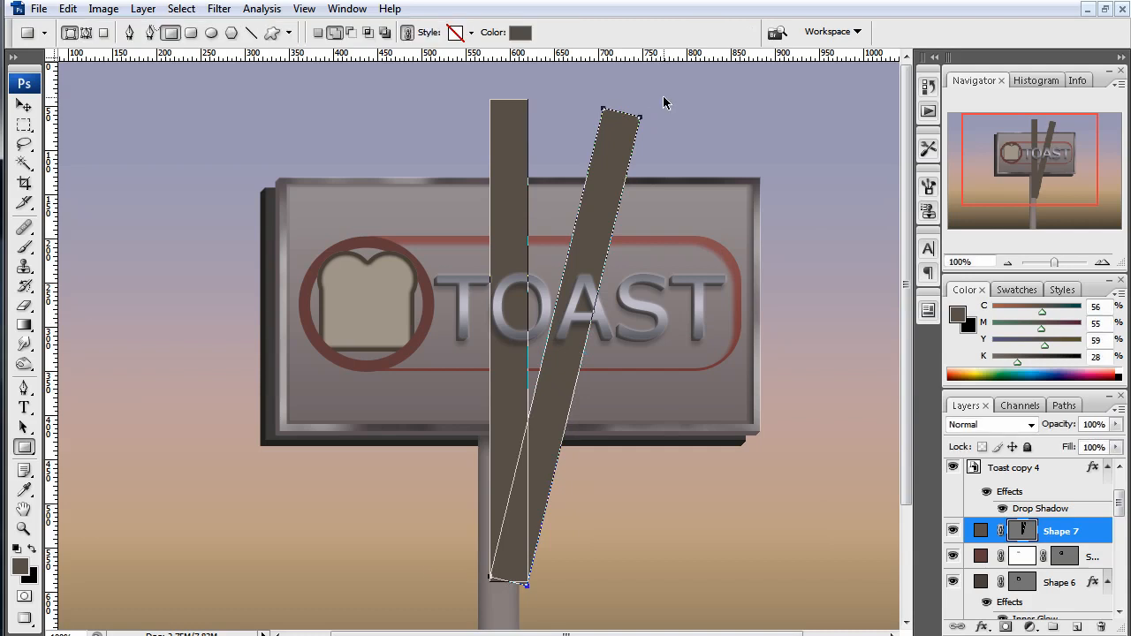
Repeat the rotated duplication around the bar's base until the rays form a full circular sunburst
key("ctrl+alt+shift+t")
key("ctrl+alt+shift+t")
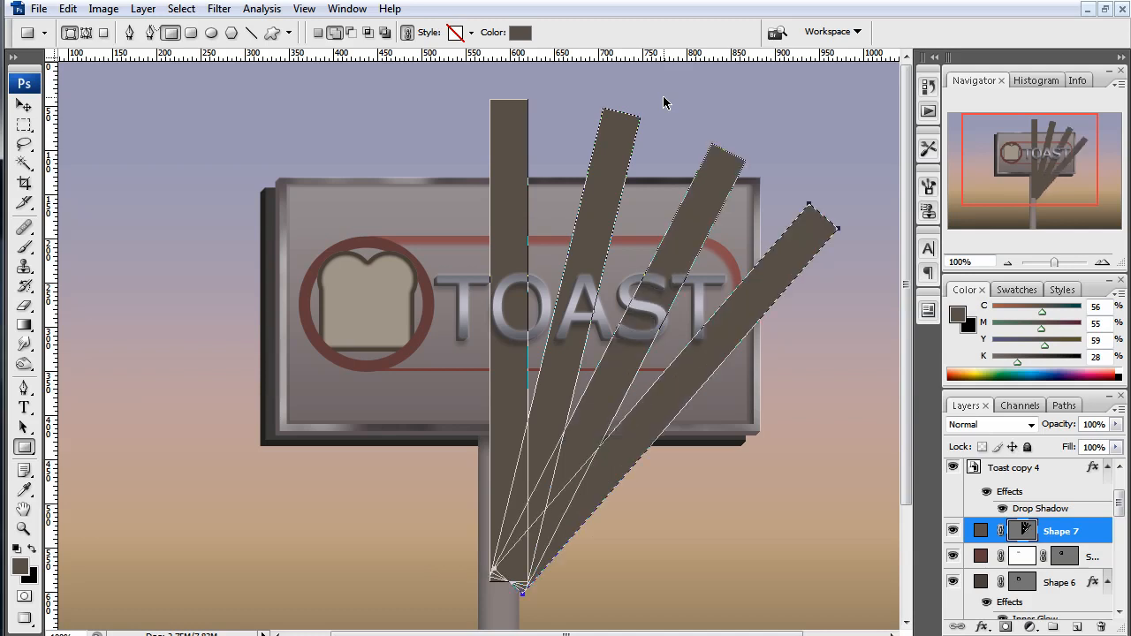
key("ctrl+alt+shift+t")
key("ctrl+alt+shift+t")
key("ctrl+alt+shift+t")
key("ctrl+alt+shift+t")
key("ctrl+alt+shift+t")
key("ctrl+alt+shift+t")
key("ctrl+alt+shift+t")
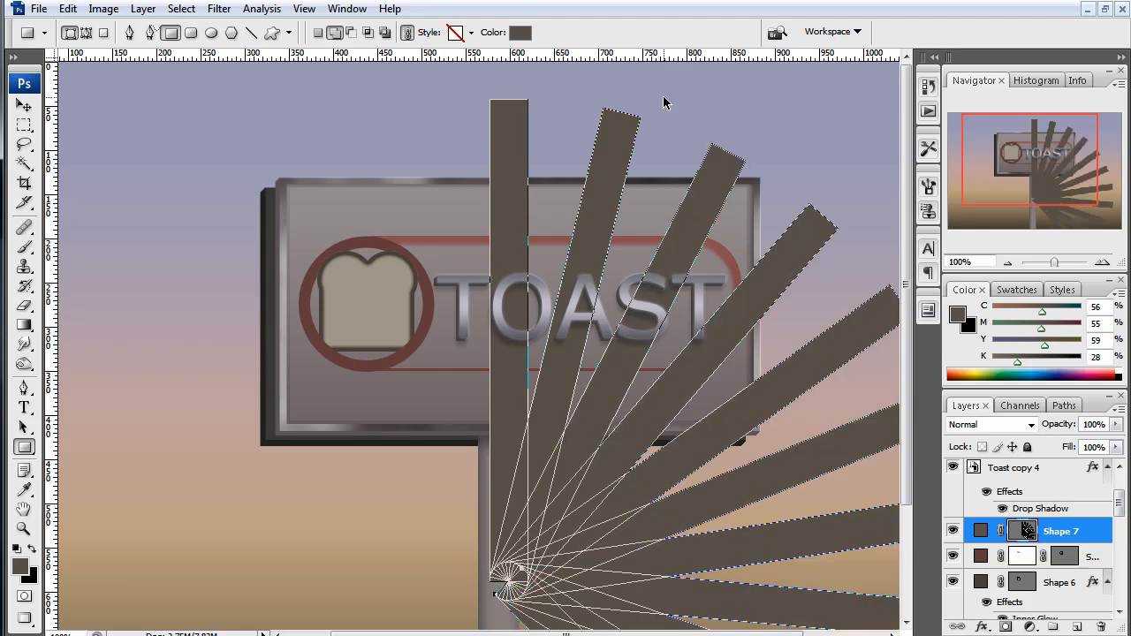
key("ctrl+alt+shift+t")
key("ctrl+alt+shift+t")
key("ctrl+alt+shift+t")
key("ctrl+alt+shift+t")
key("ctrl+alt+shift+t")
key("ctrl+alt+shift+t")
key("ctrl+alt+shift+t")
key("ctrl+alt+shift+t")
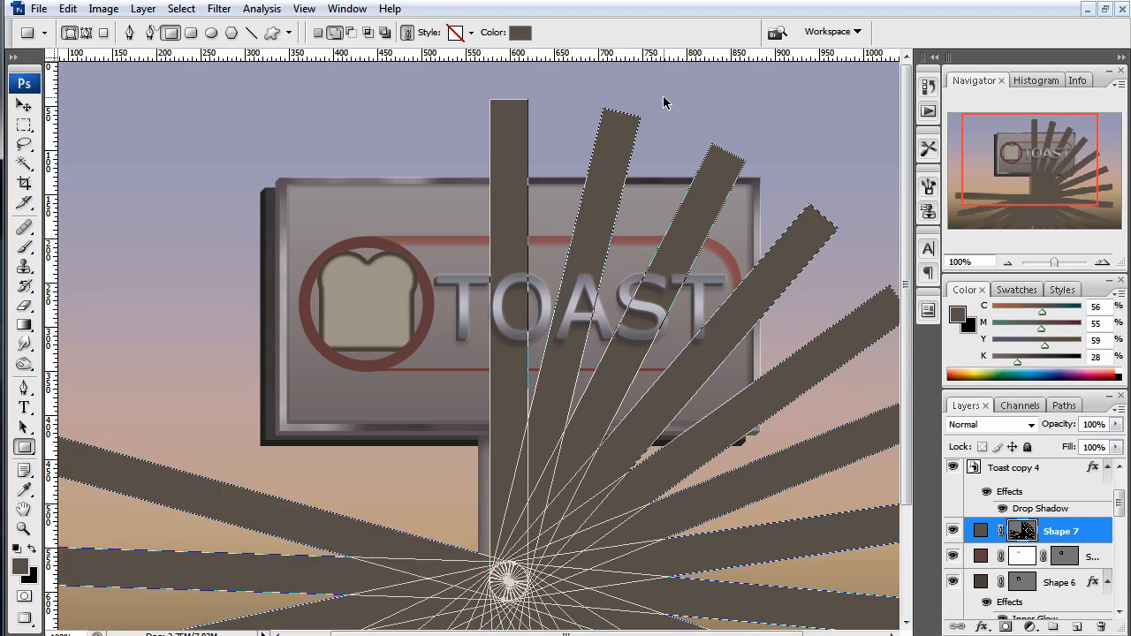
key("ctrl+alt+shift+t")
key("ctrl+alt+shift+t")
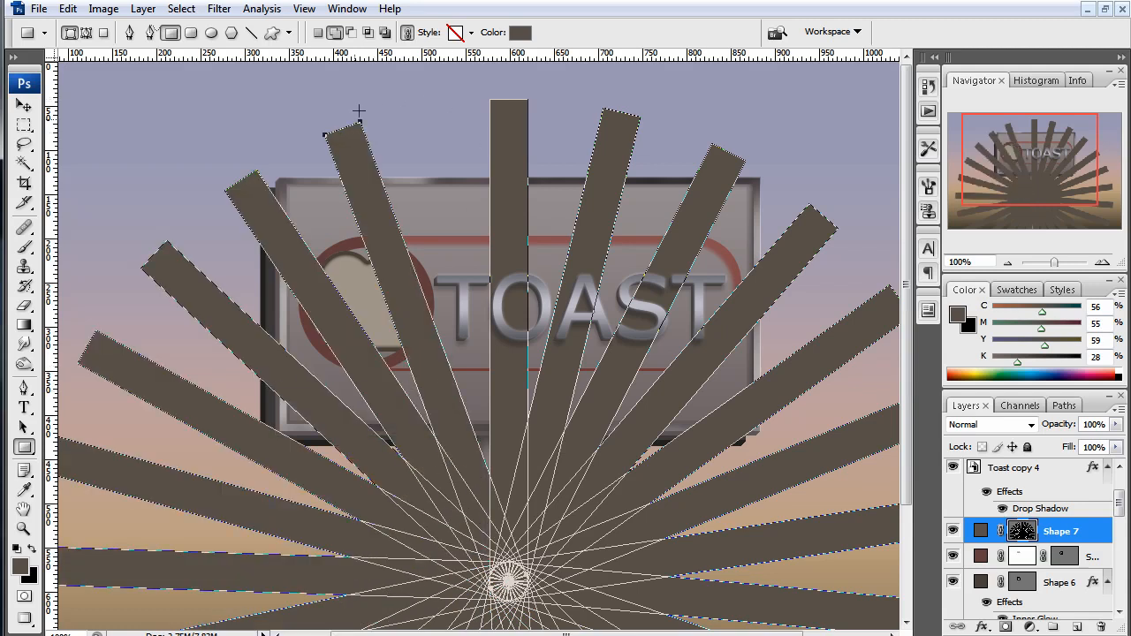
Move the sunburst layer below the bread and ring layers and clip it to the sign panel
key("space")
left_click_drag(647, 353, 625, 326)
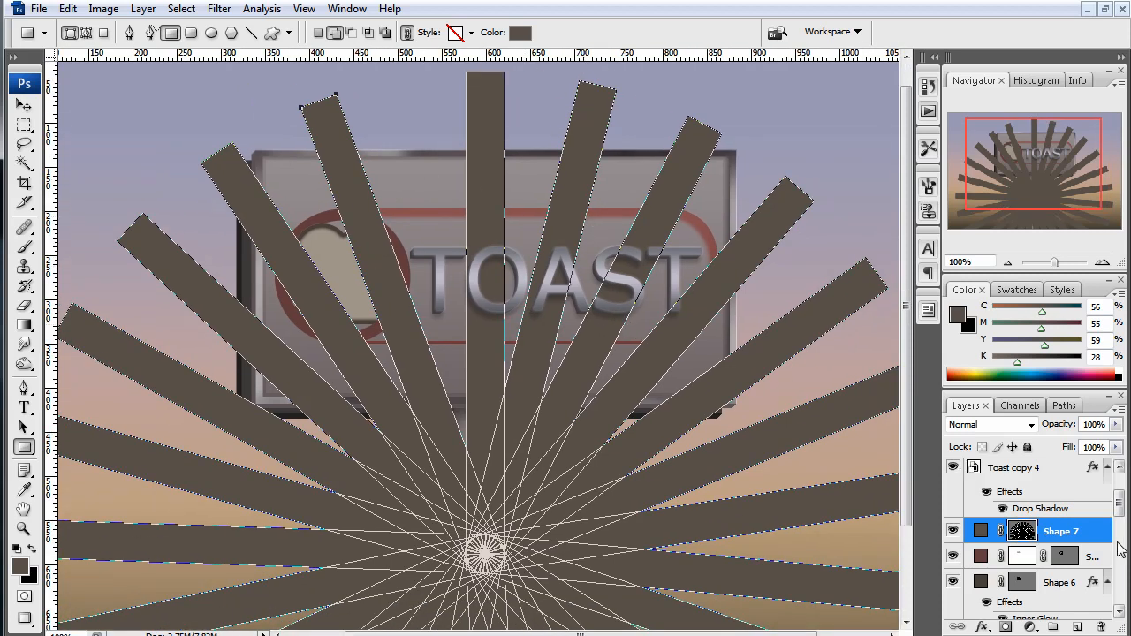
left_click_drag(1069, 530, 1045, 528)
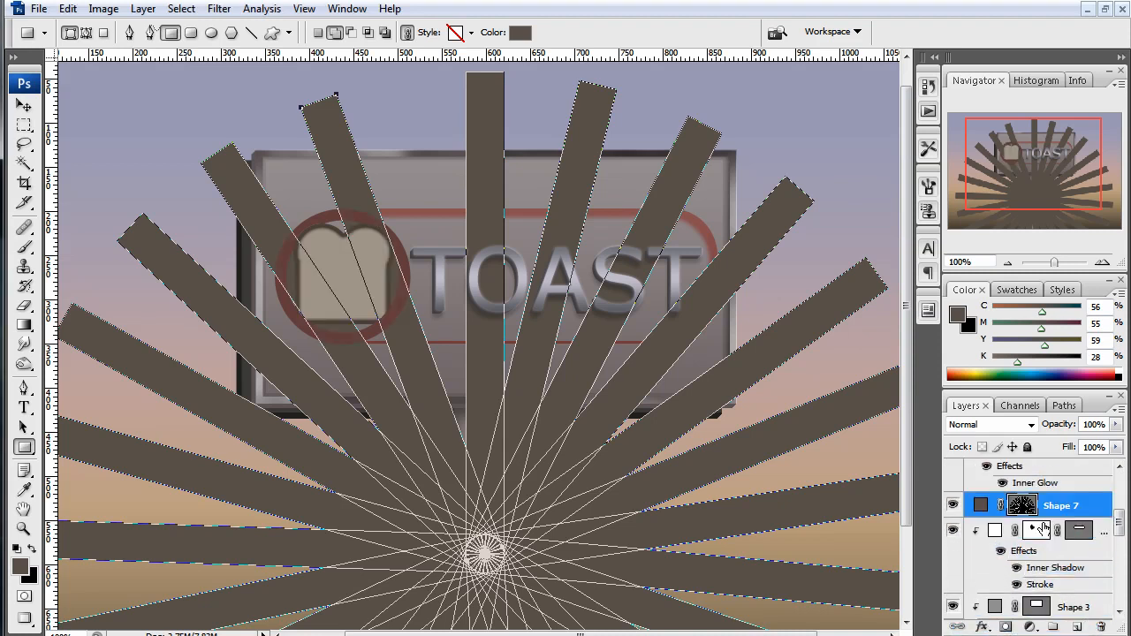
left_click(1094, 514, "alt")
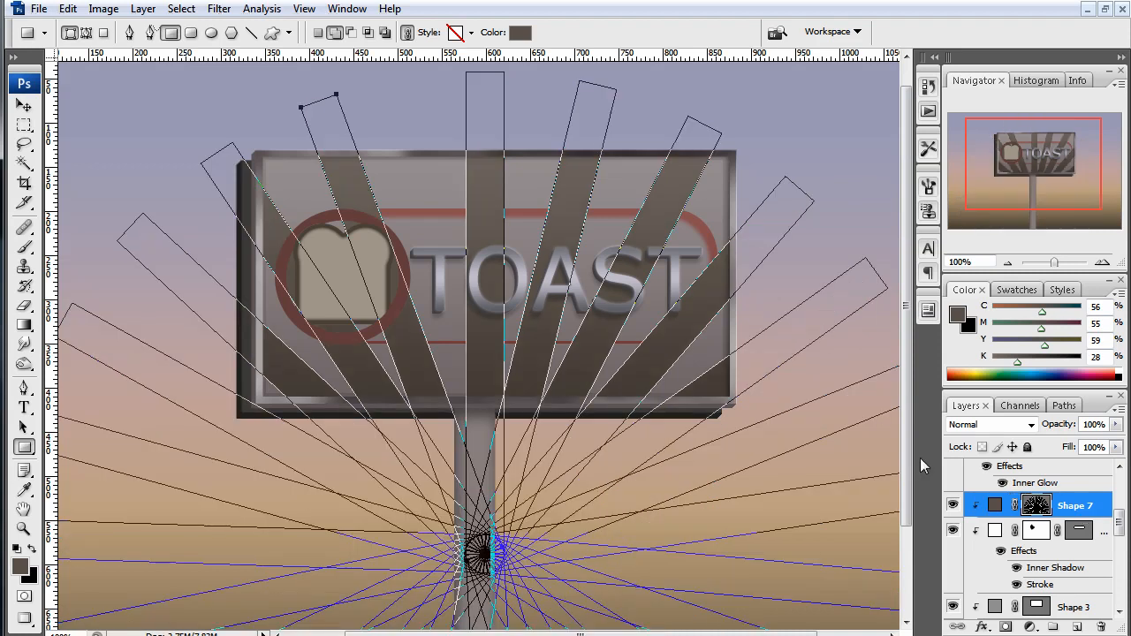
Rotate the whole sunburst slightly around its centre with Free Transform and apply the change
key("ctrl+t")
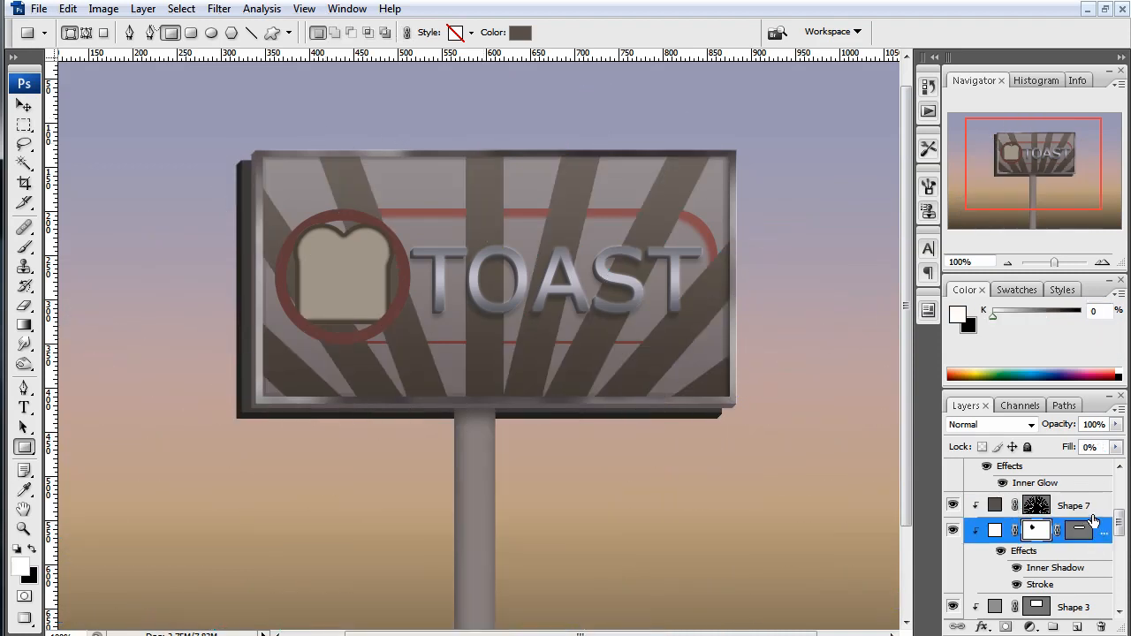
key("ctrl+minus")
key("ctrl+minus")
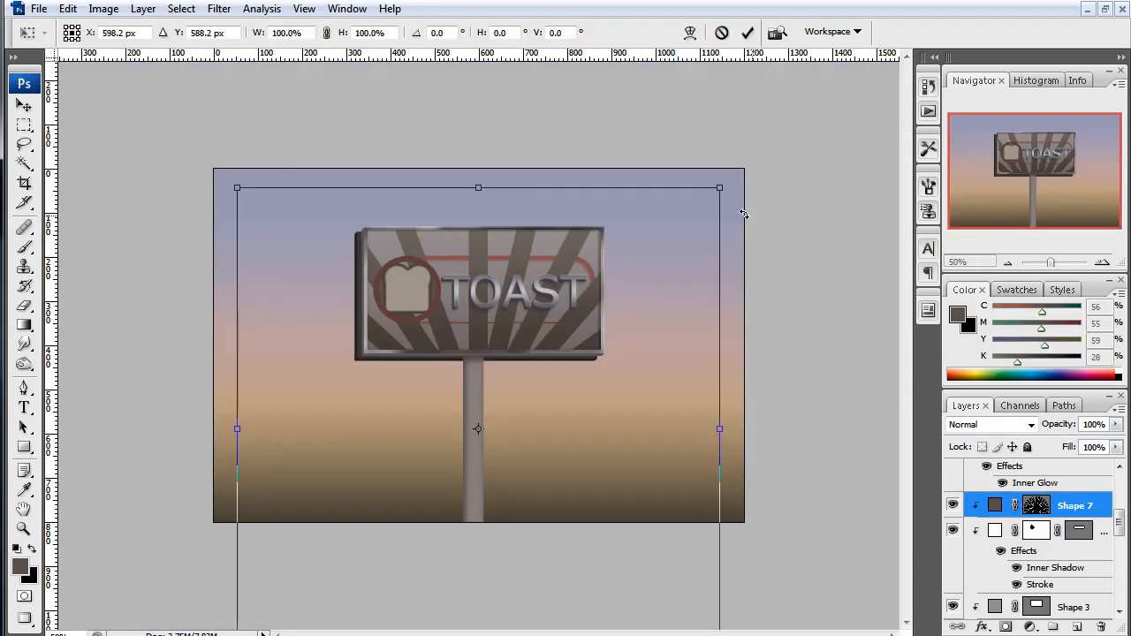
left_click_drag(745, 193, 312, 172)
key("Return")
key("ctrl+plus")
key("ctrl+plus")
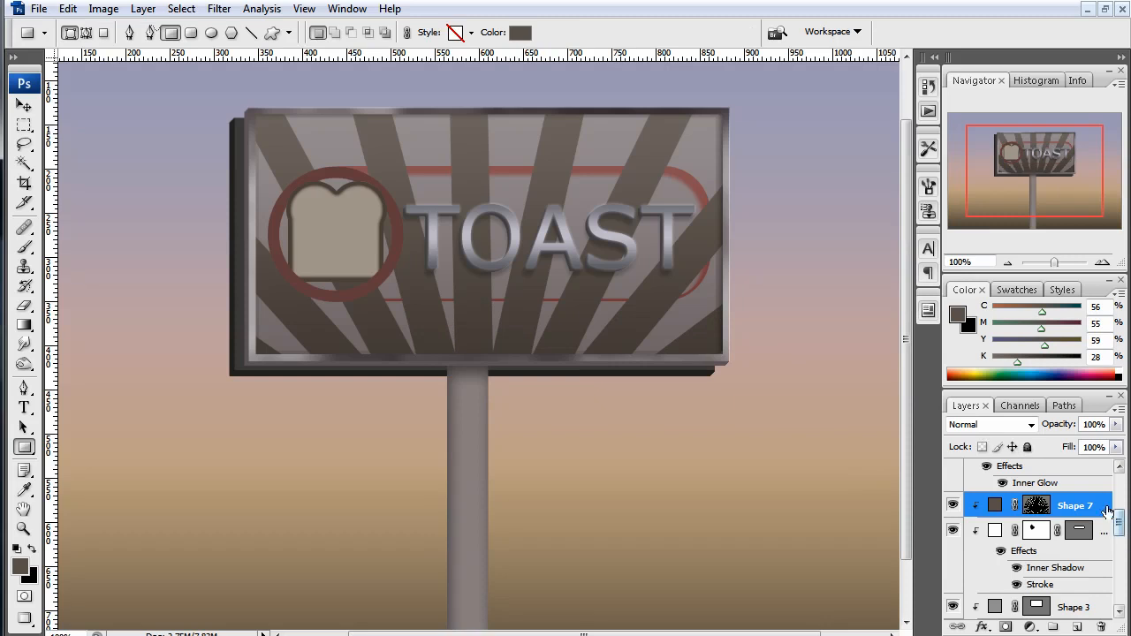
Place the sunburst layer beneath the rounded outline, directly above Shape 3, and set its blend mode to Soft Light
left_click_drag(1092, 510, 1066, 506)
left_click(1070, 520)
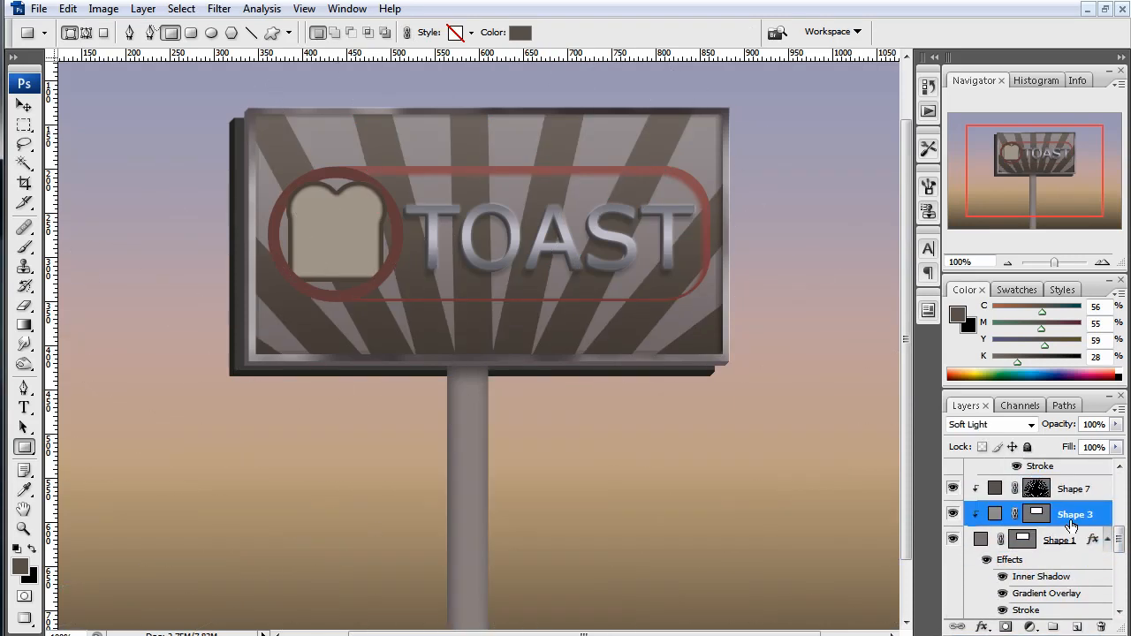
left_click_drag(687, 267, 690, 339)
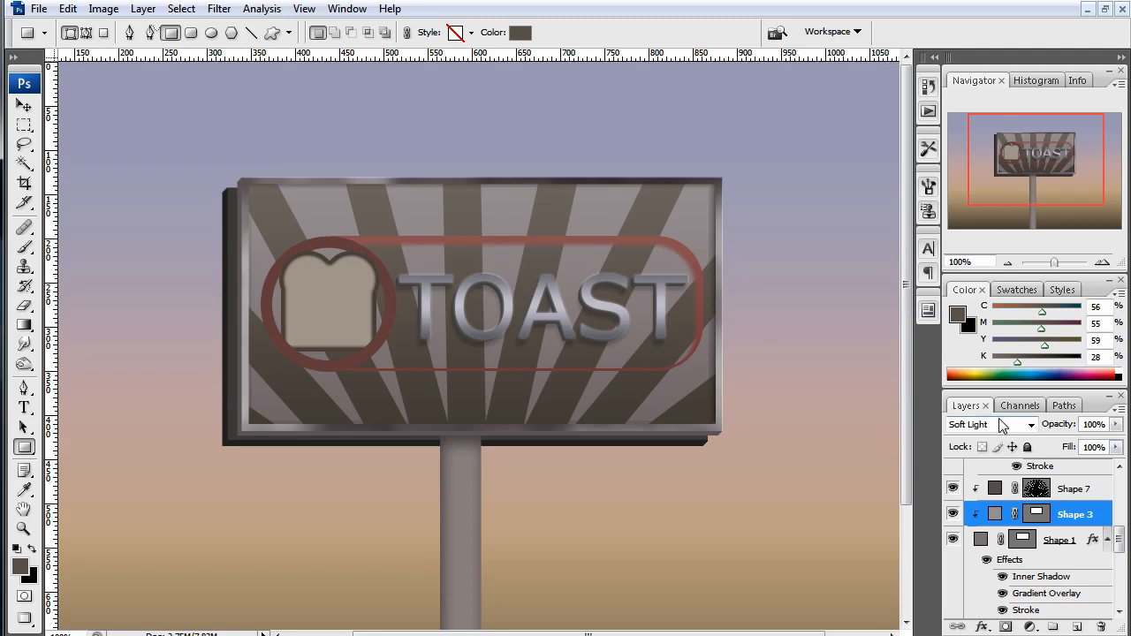
left_click(1060, 489)
left_click(1002, 425)
left_click(970, 635)
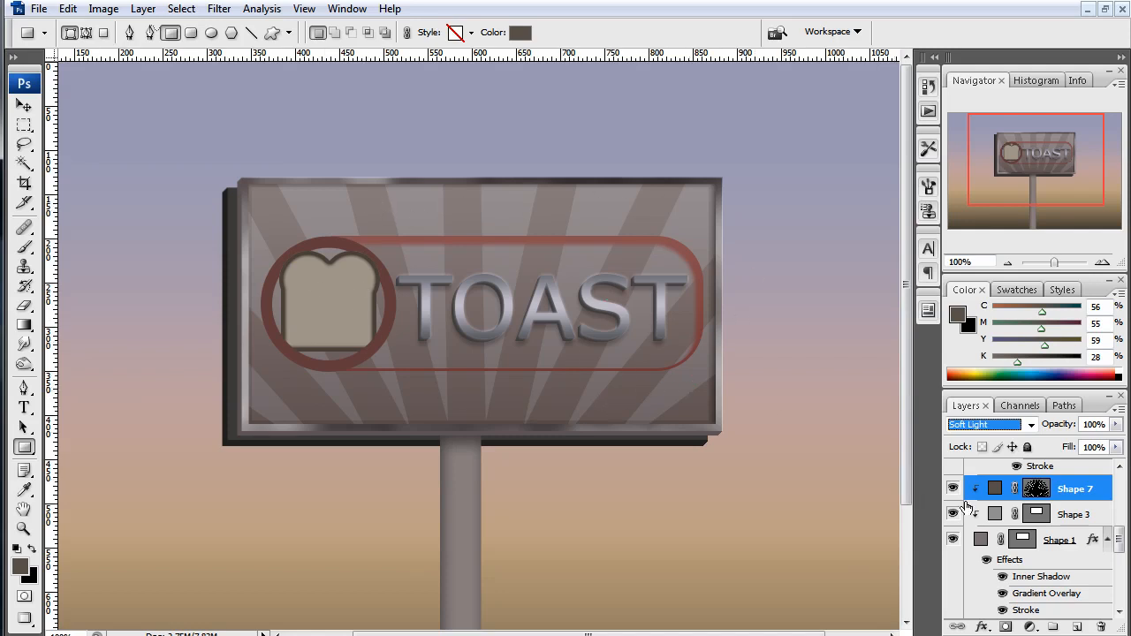
Change the sunburst's fill color to a muted golden brown, #85755c
double_click(996, 488)
left_click_drag(713, 522, 719, 542)
left_click_drag(530, 459, 549, 460)
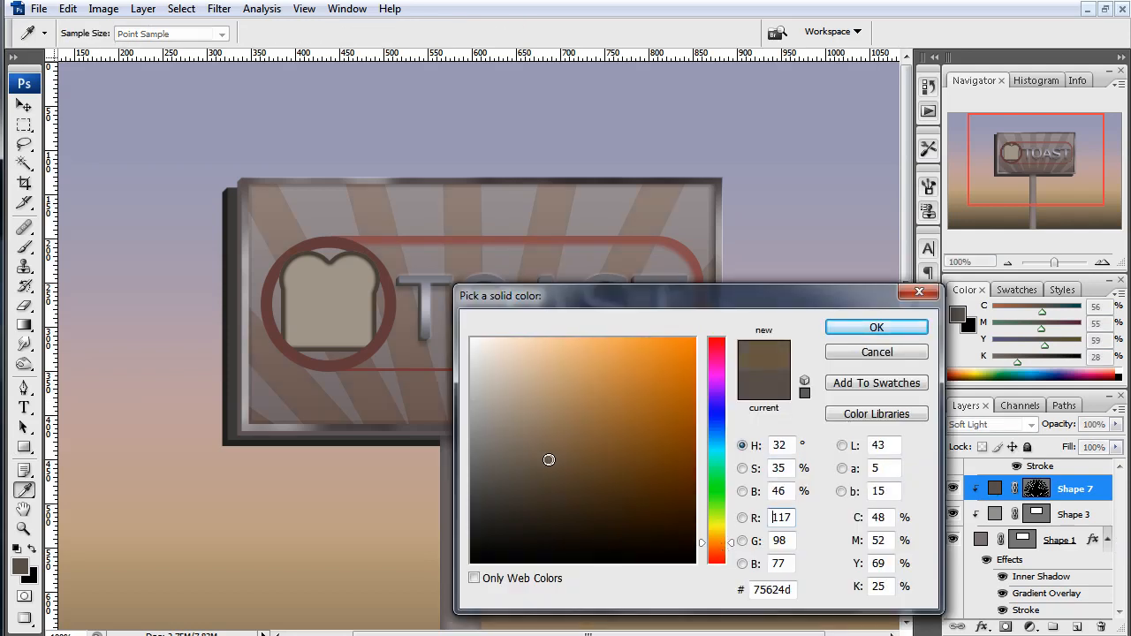
left_click_drag(622, 308, 334, 356)
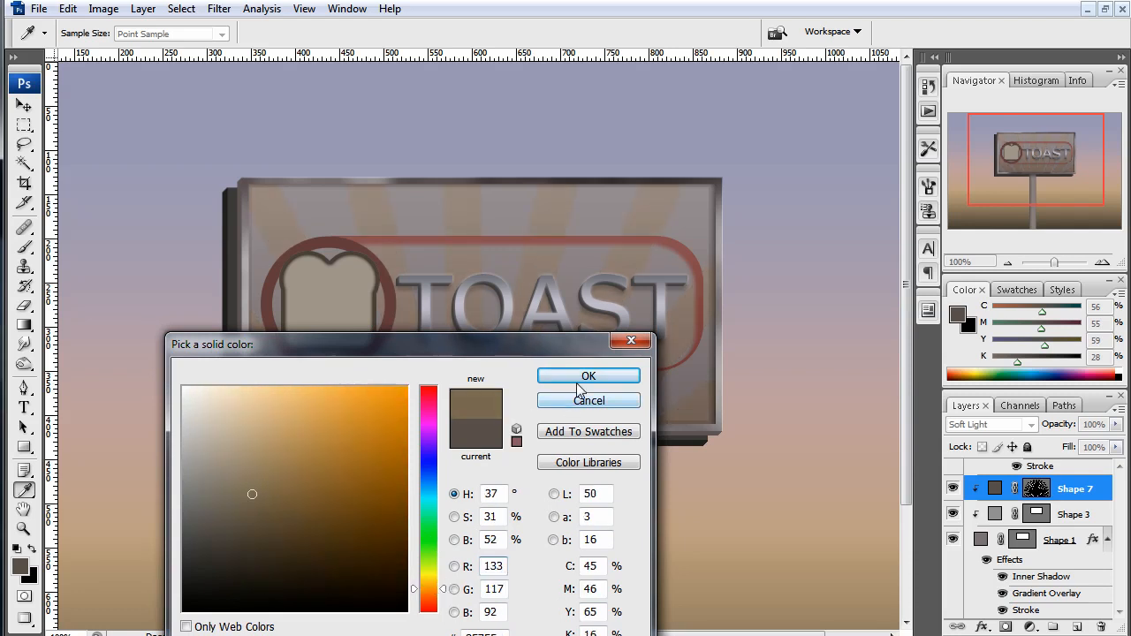
left_click_drag(560, 346, 914, 306)
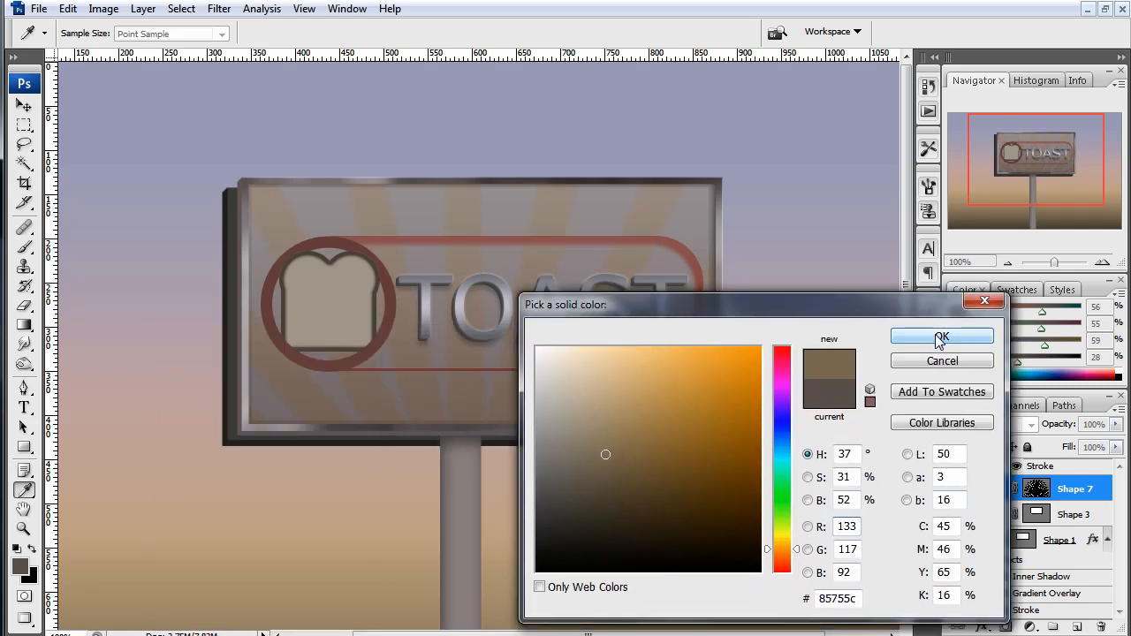
left_click(940, 340)
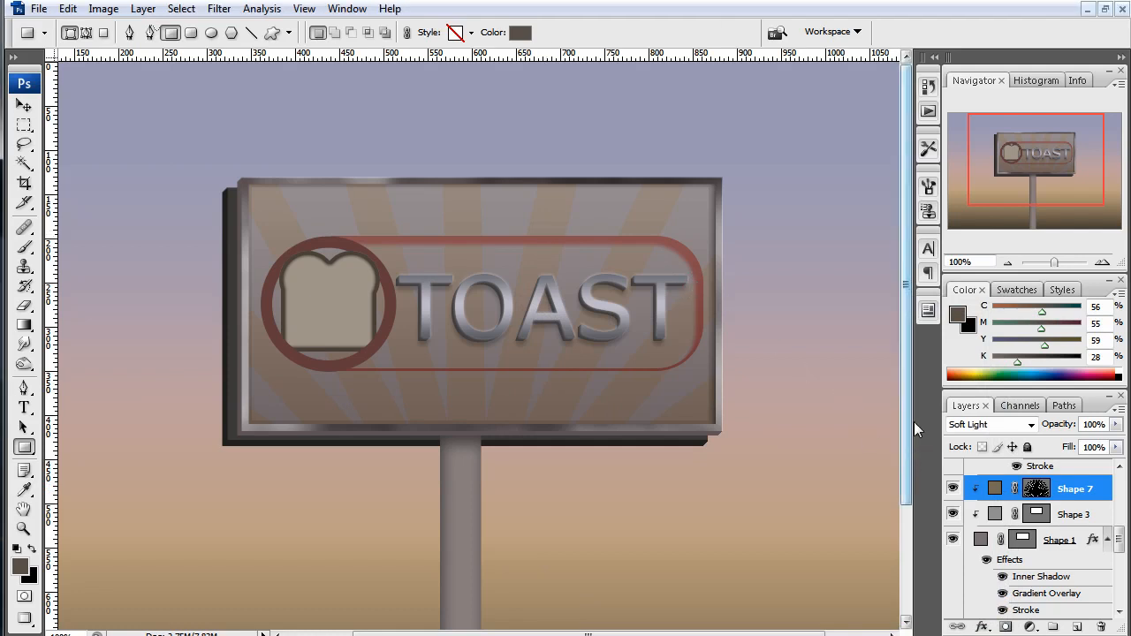
Draw a small circle over the sign frame's lower-left corner and move its layer to the top of the stack
left_click_drag(1119, 540, 1121, 491)
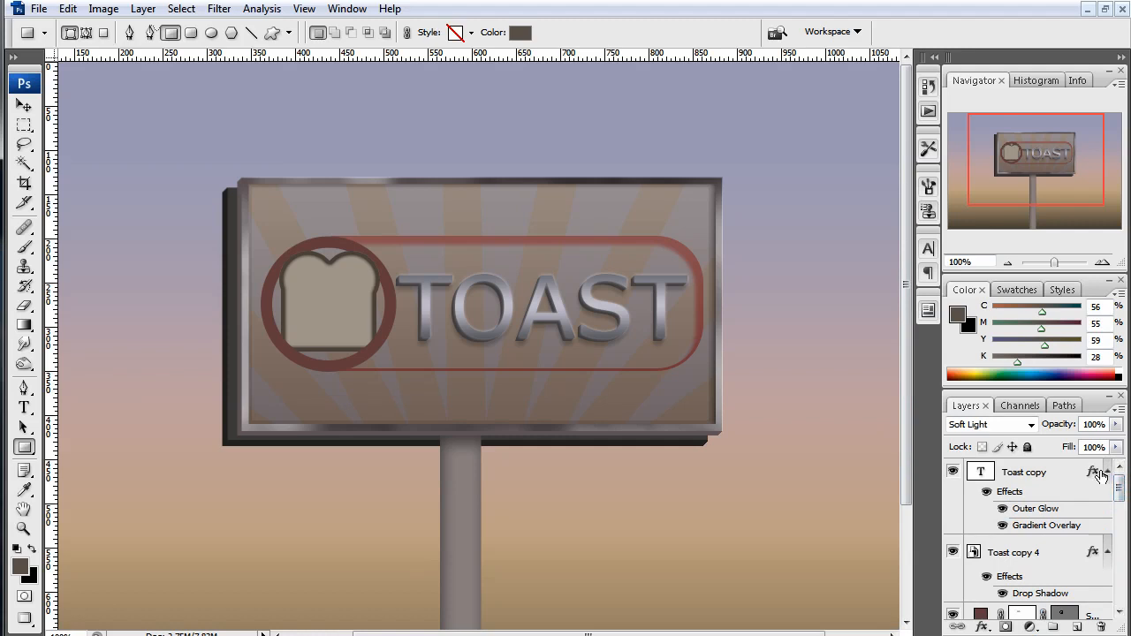
left_click(24, 447)
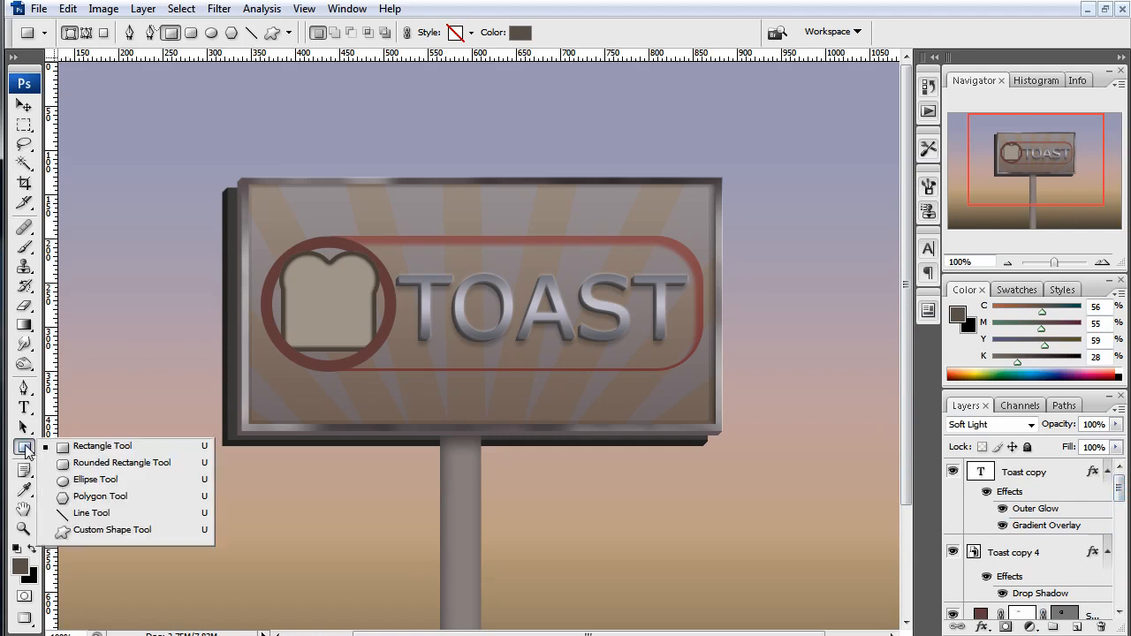
left_click(87, 480)
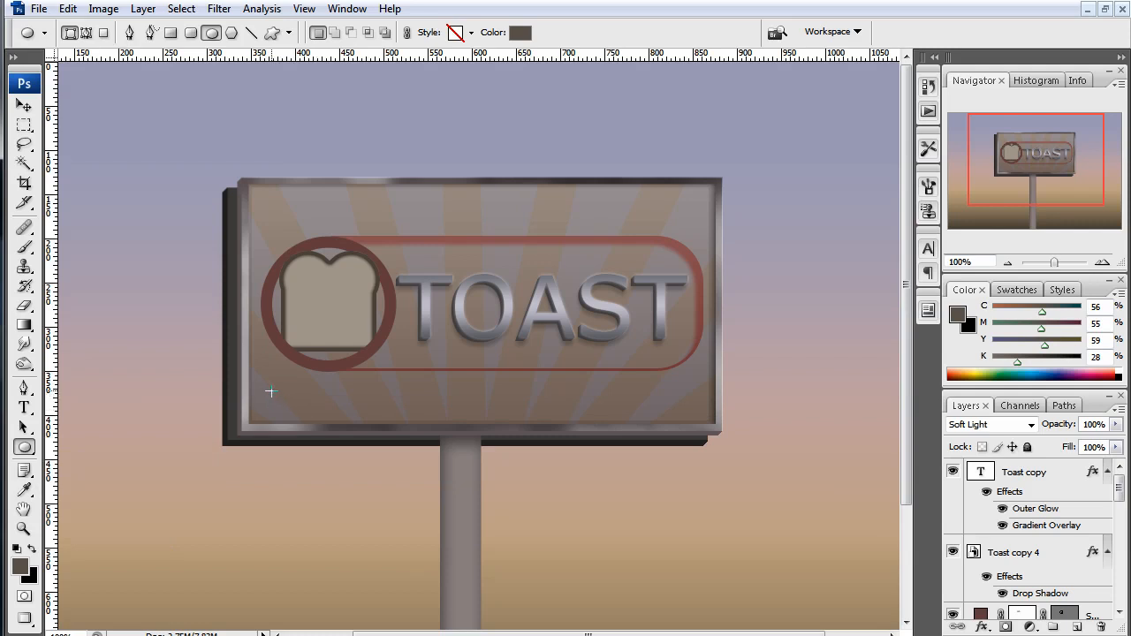
left_click_drag(285, 398, 248, 432)
key("v")
left_click_drag(1100, 613, 1072, 465)
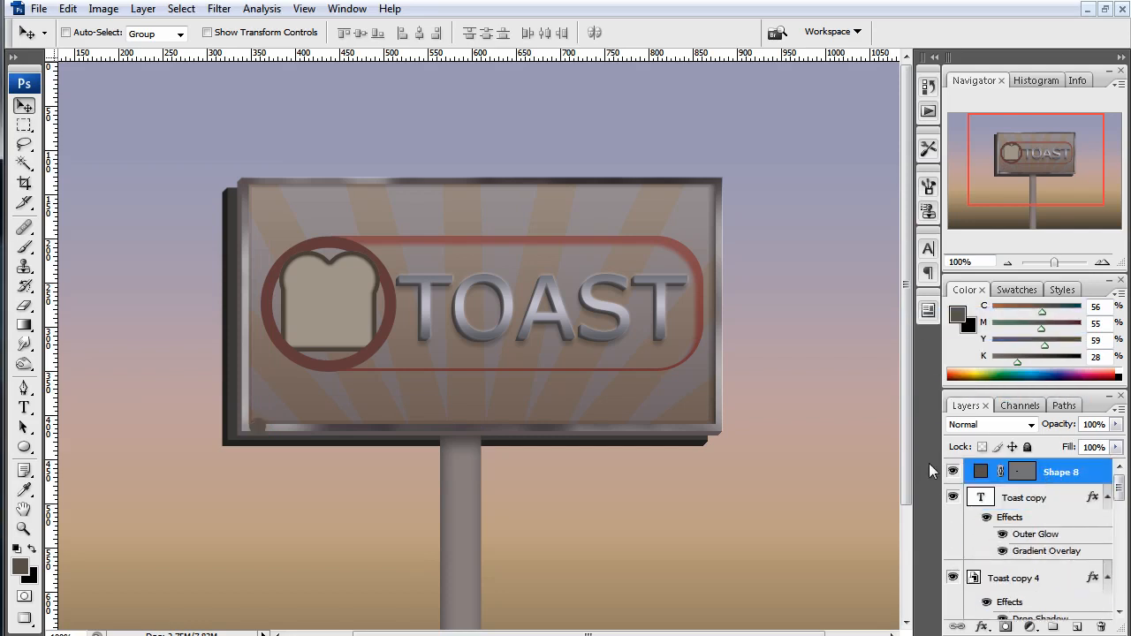
Change the small circle's fill color to a light gray, #e7e7e7
double_click(981, 474)
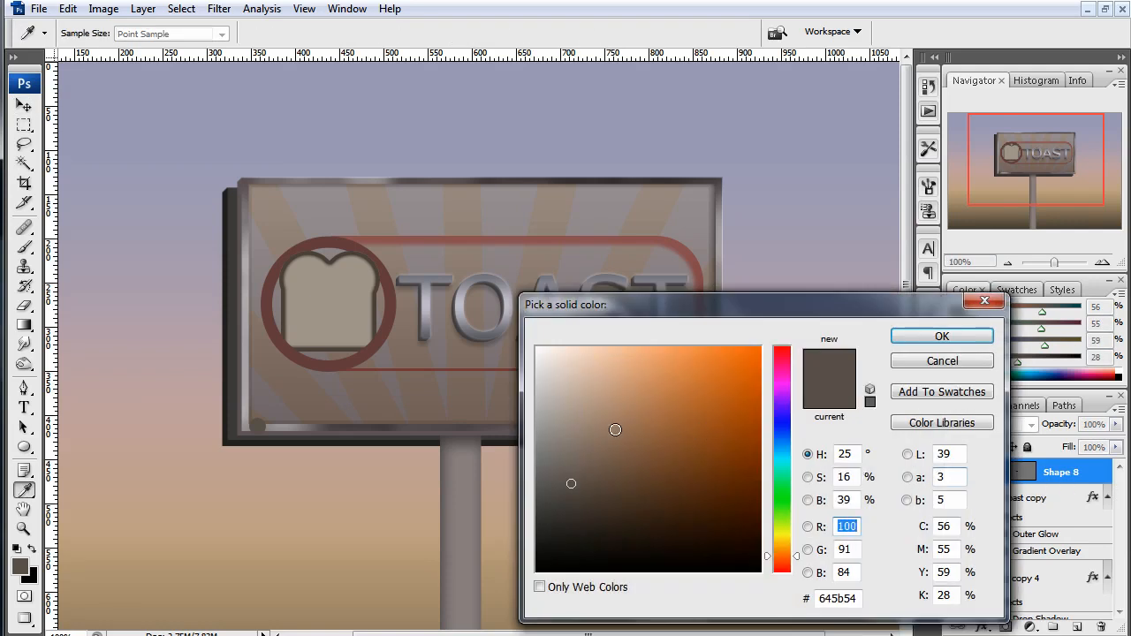
left_click(565, 398)
mouse_move(565, 399)
left_mouse_down()
mouse_move(534, 378)
mouse_move(560, 380)
mouse_move(532, 368)
left_mouse_up()
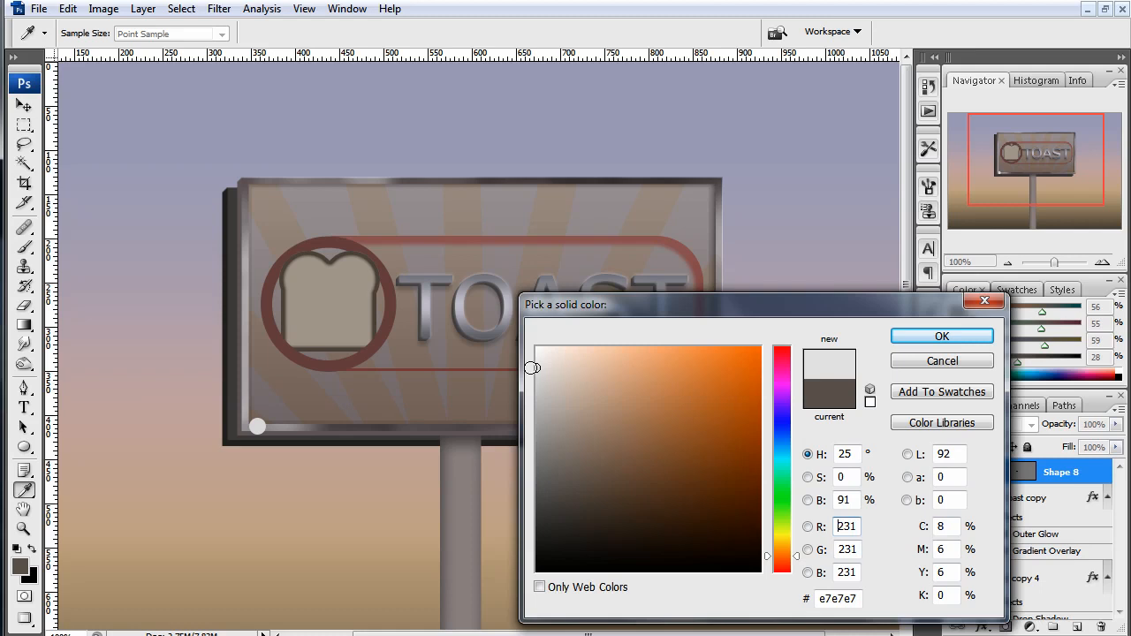
left_click(943, 337)
Add an Outer Glow to the small circle's layer, with a white (#ffffff) glow color and a size of 13 px
right_click(1060, 472)
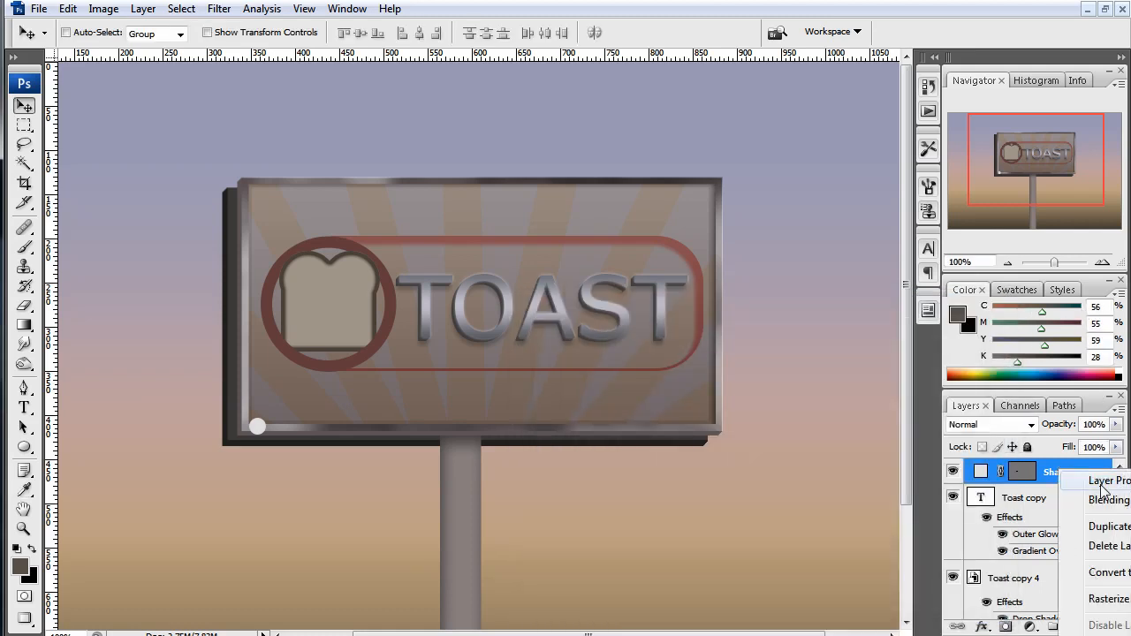
left_click(1105, 500)
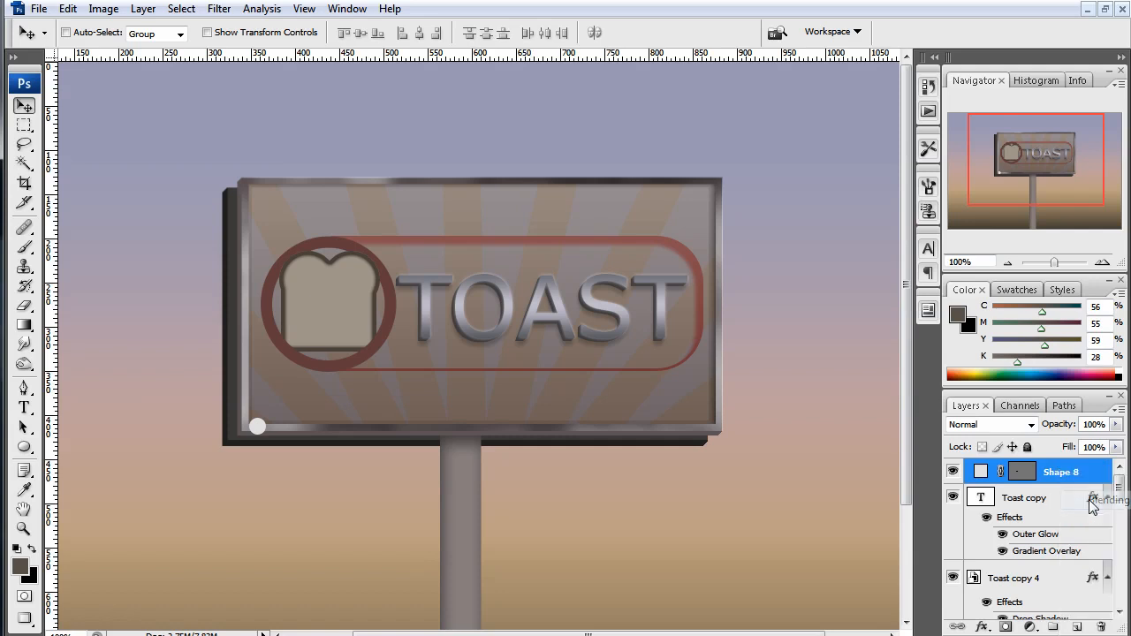
left_click(617, 264)
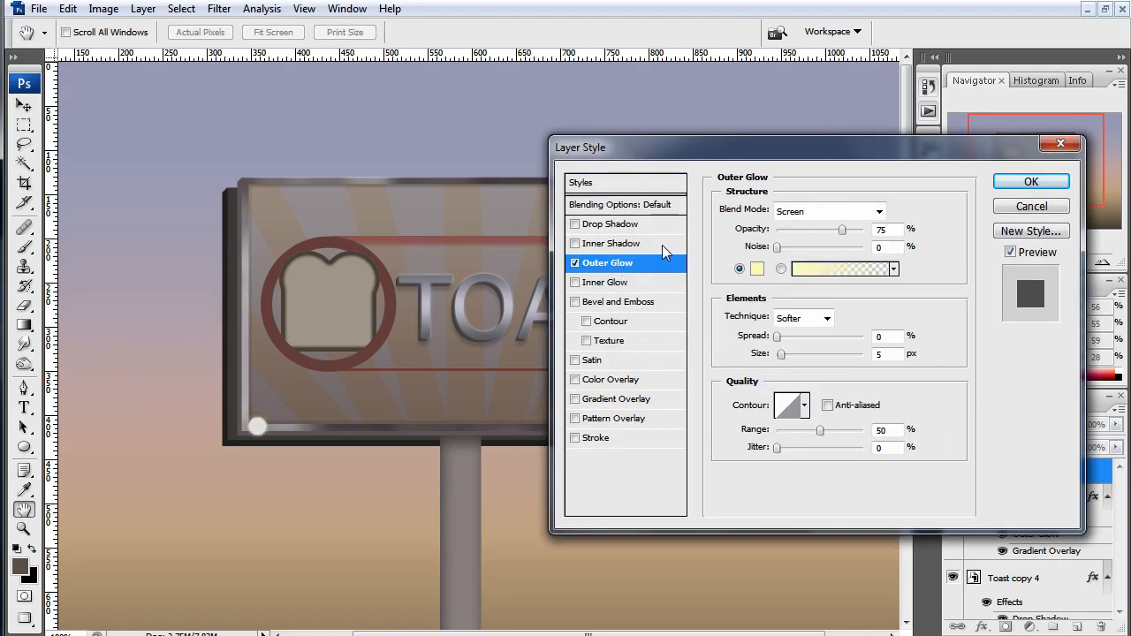
left_click(757, 272)
left_click_drag(648, 404, 424, 293)
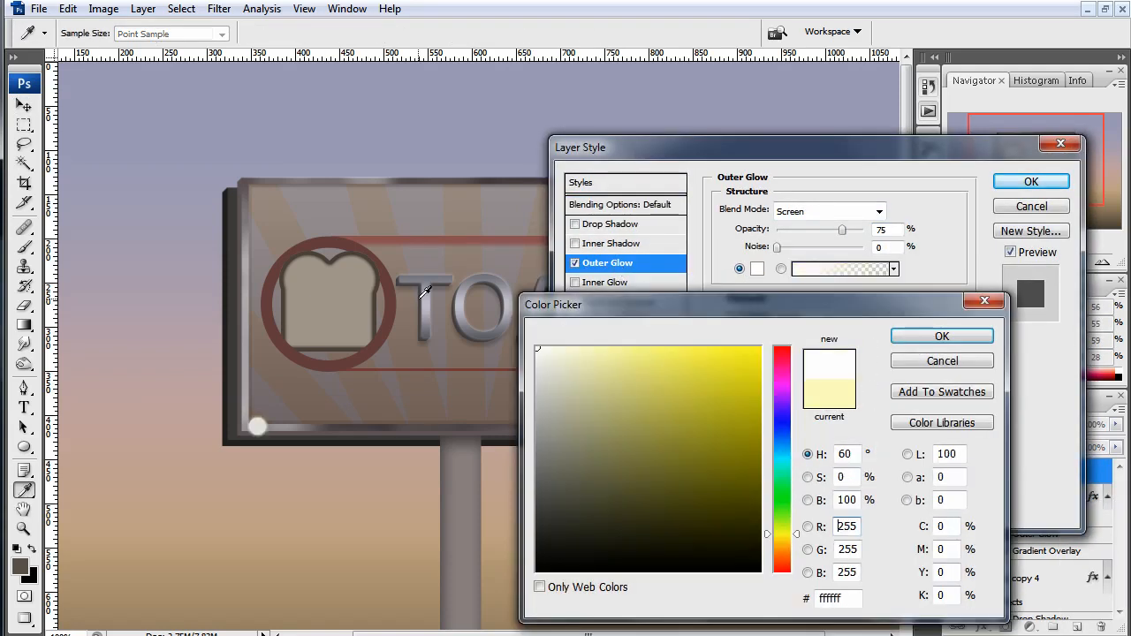
left_click(976, 340)
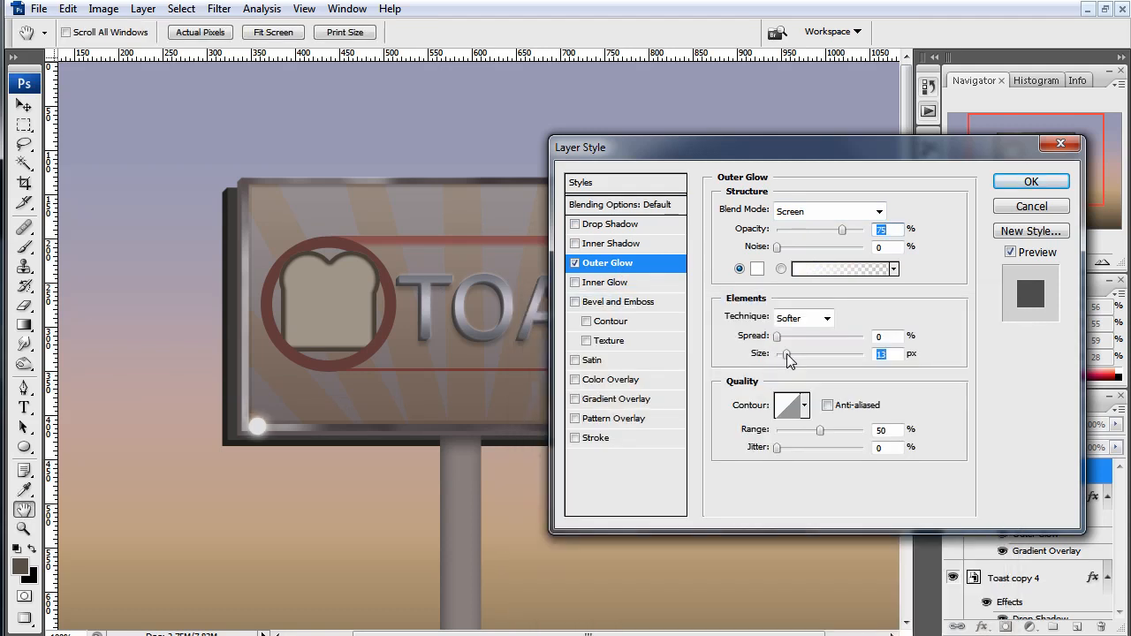
left_click_drag(780, 355, 788, 355)
Add an Inner Glow to the small circle with Center as its source, a slightly larger size and white (#ffffff) color, and apply the styles
left_click(630, 282)
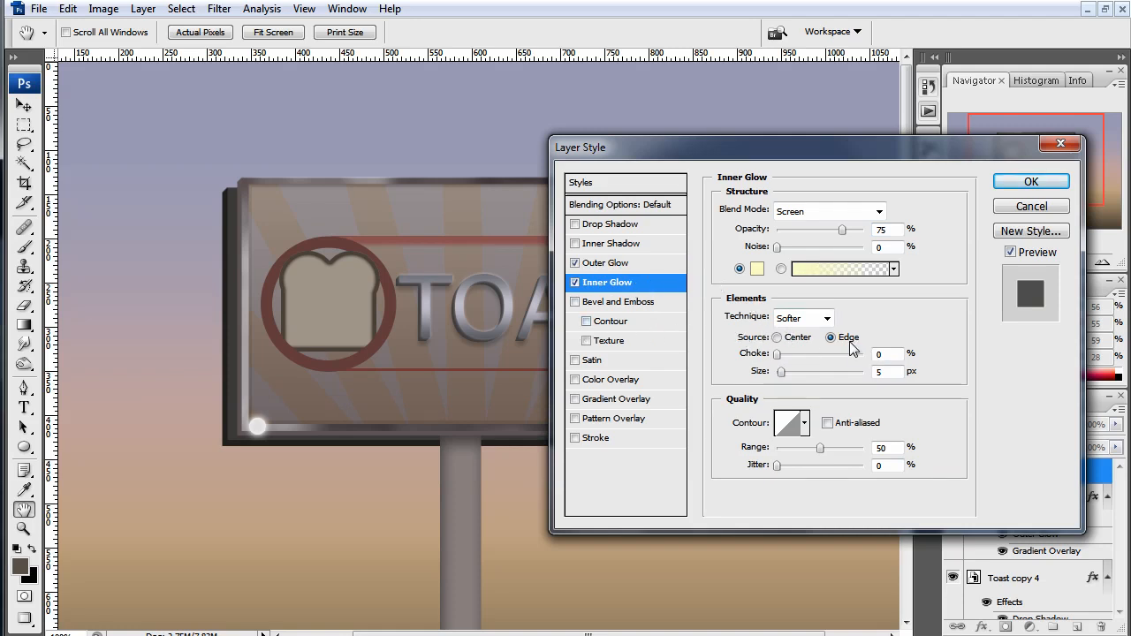
left_click(795, 341)
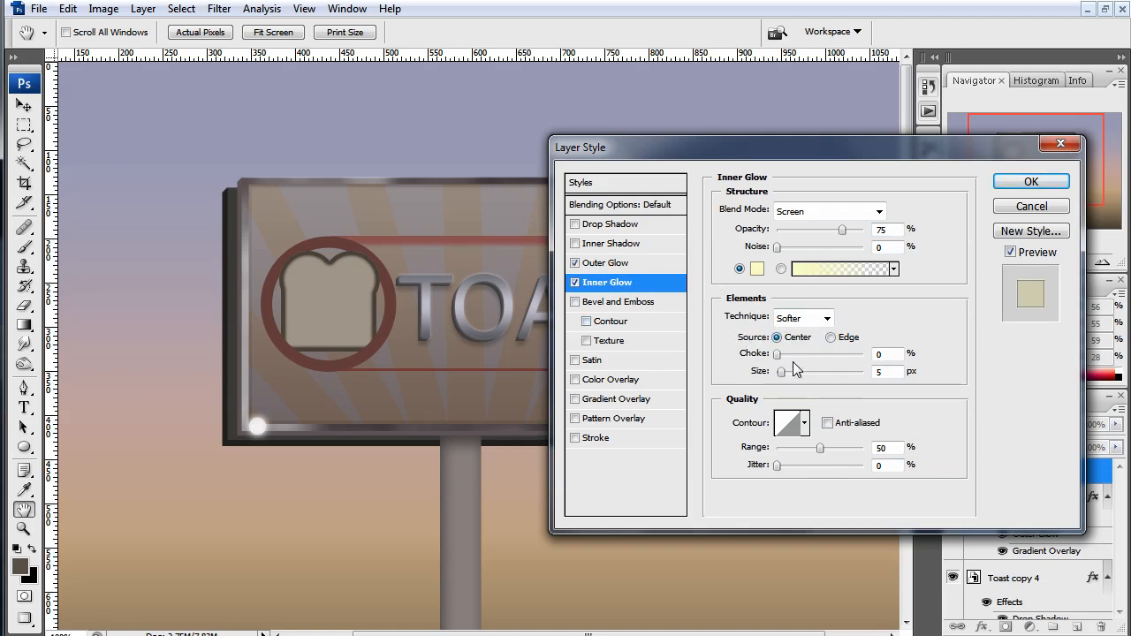
left_click_drag(781, 372, 783, 372)
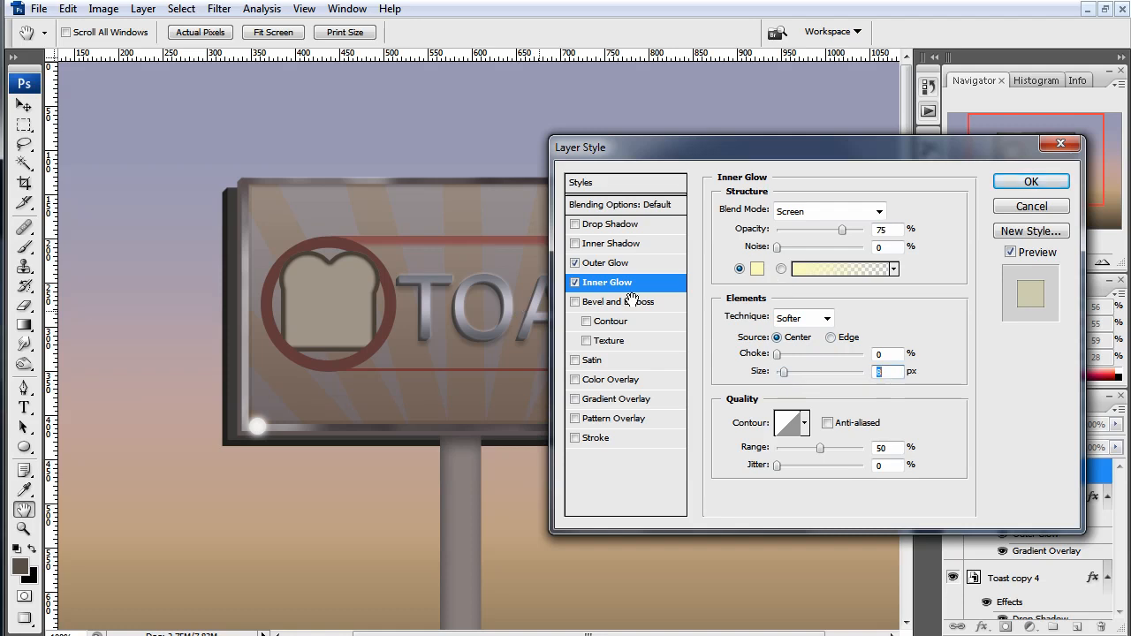
left_click(757, 276)
left_click_drag(568, 379, 537, 348)
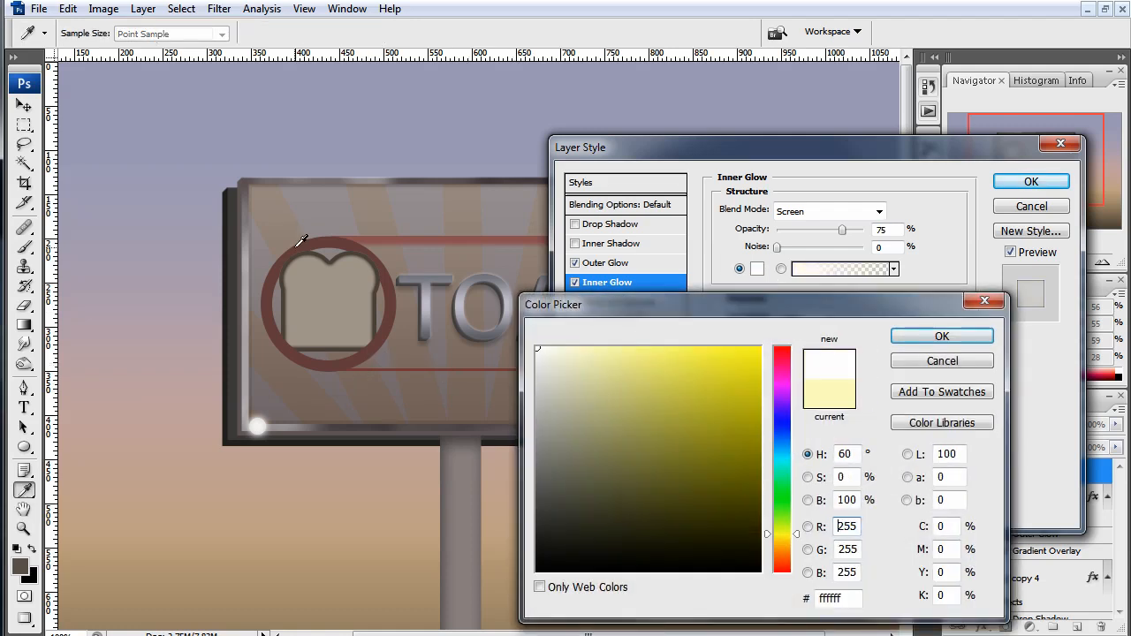
left_click(967, 341)
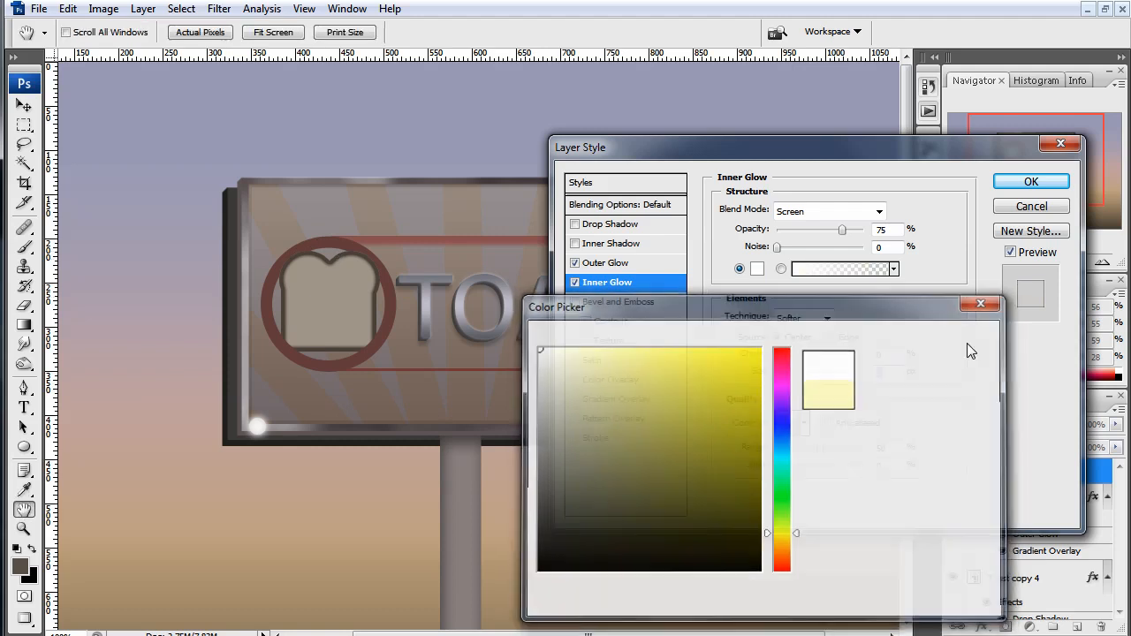
left_click(1031, 181)
Duplicate the glowing bulb five times and spread the copies along the sign frame's lower edge to its lower-right corner
key("v")
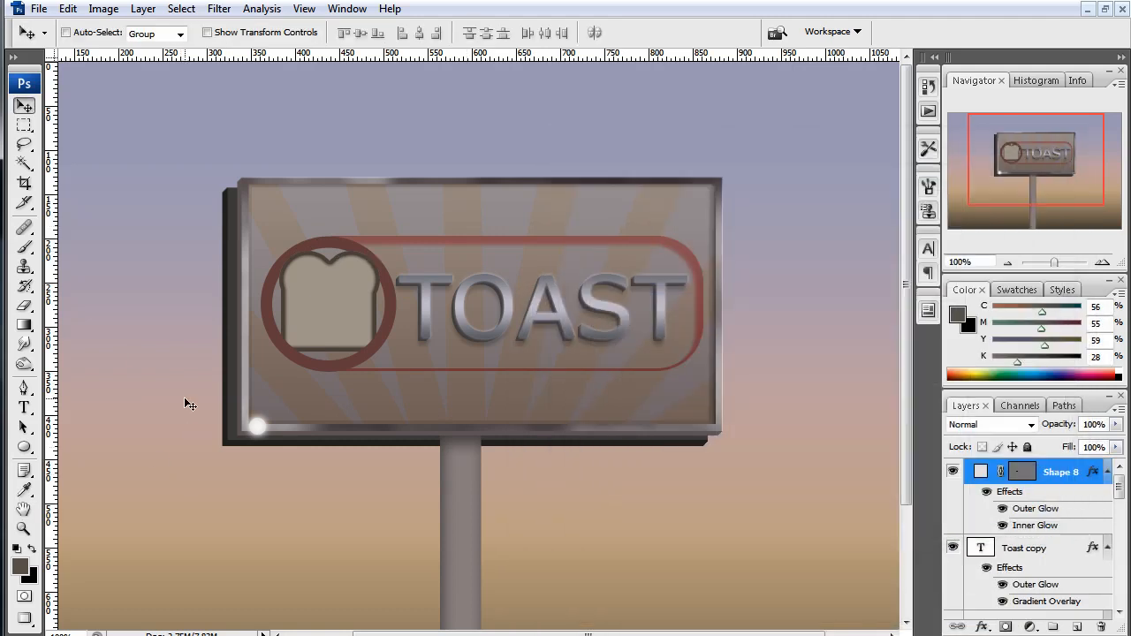
left_click_drag(260, 450, 705, 472)
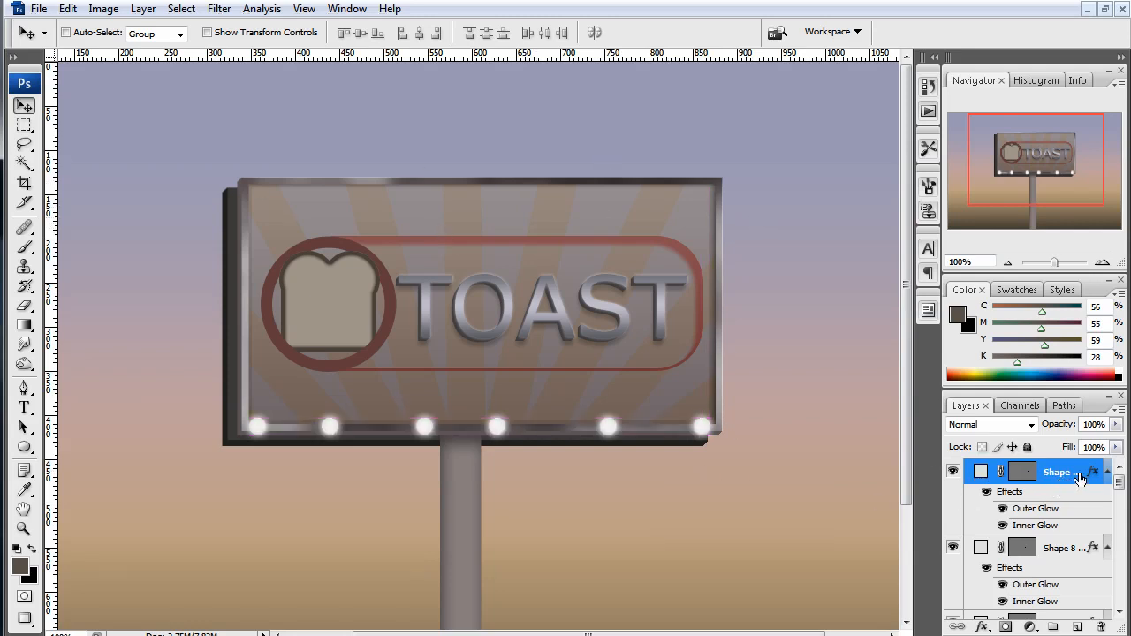
Select all six bulb layers and duplicate the whole row onto the sign frame's upper edge
scroll(1064, 479, "down", 1)
scroll(1065, 479, "down", 2)
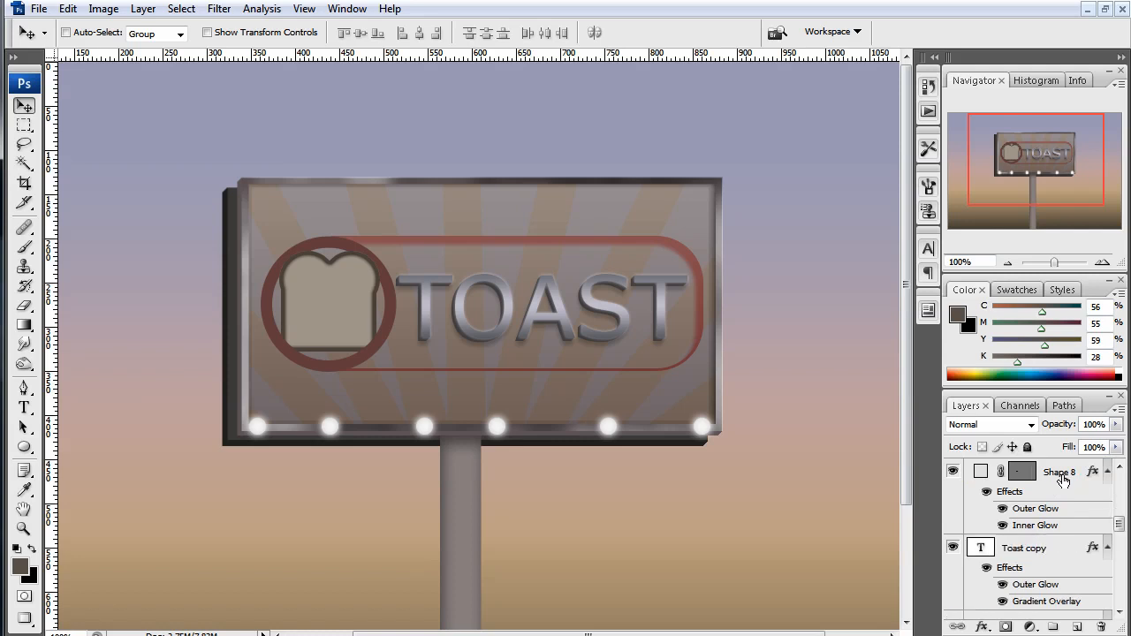
left_click(1064, 476)
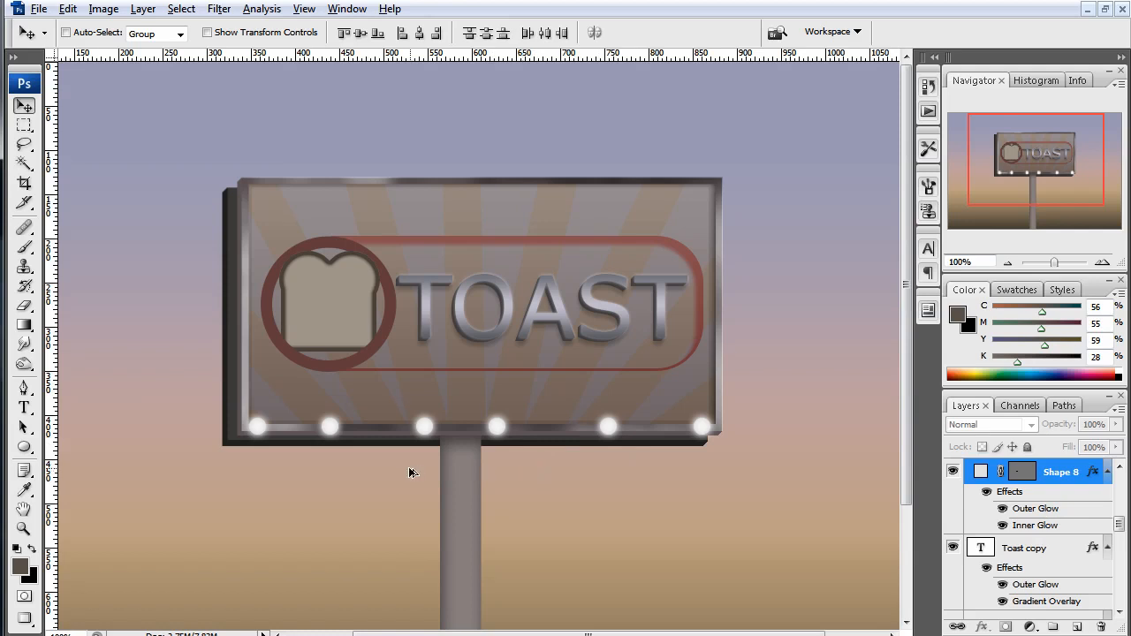
left_click_drag(415, 480, 399, 234)
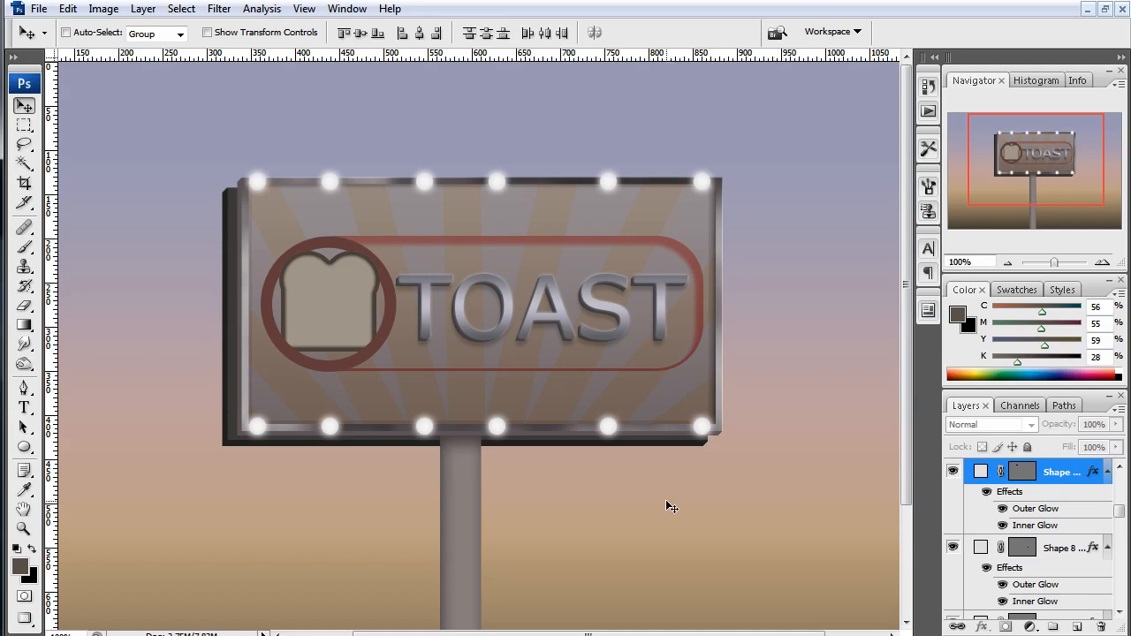
left_click_drag(599, 475, 643, 506)
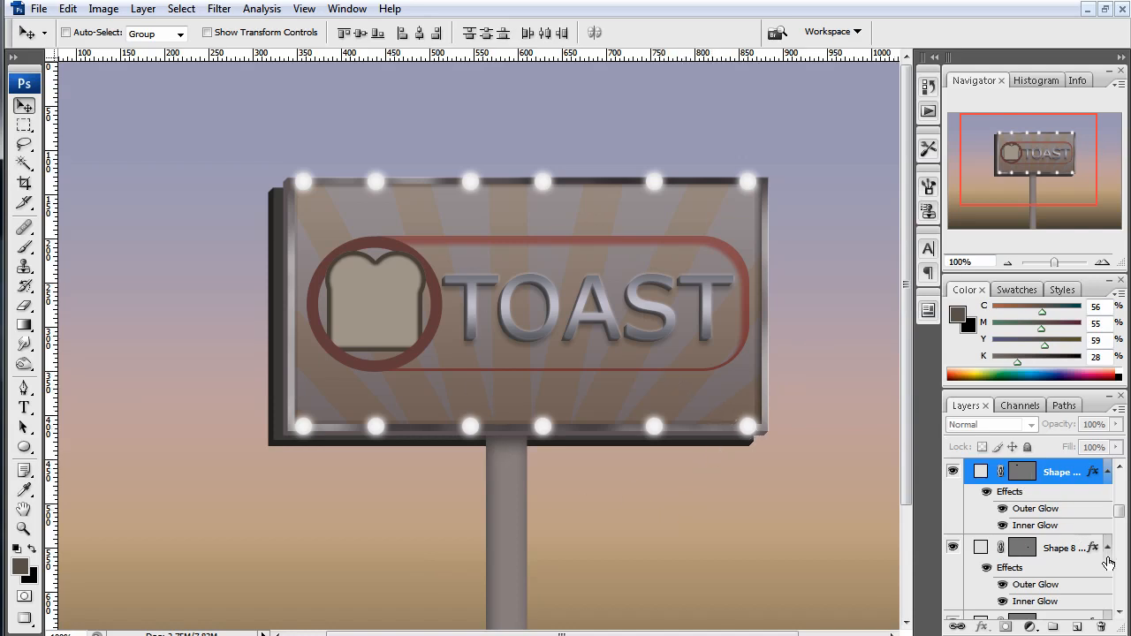
left_click_drag(1119, 512, 1109, 480)
key("ctrl+alt+a")
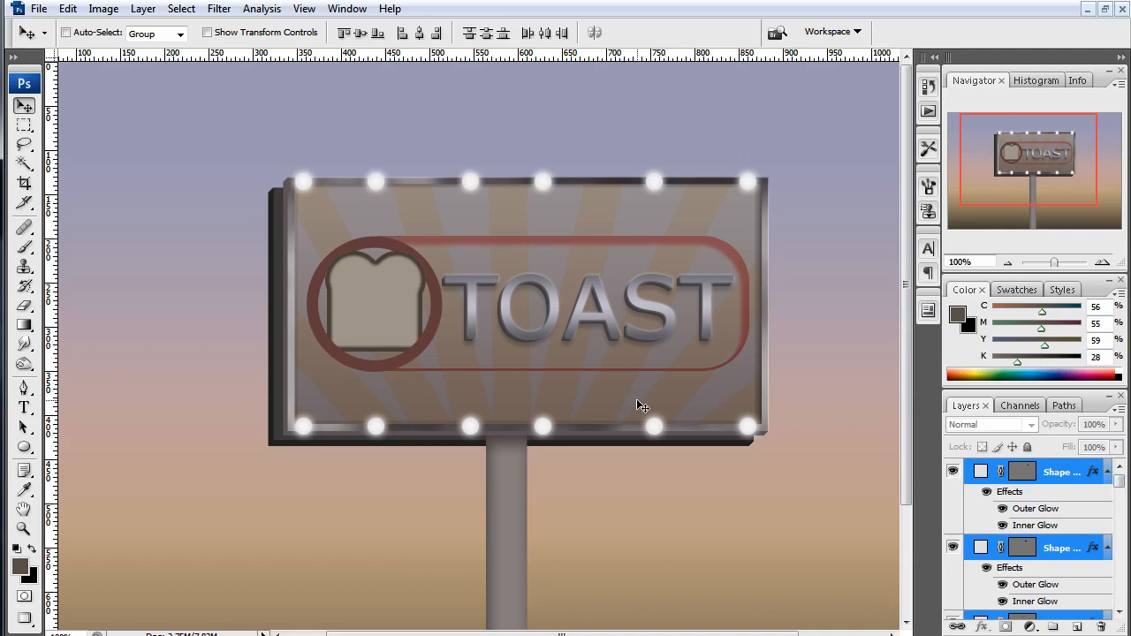
left_click_drag(636, 401, 636, 387)
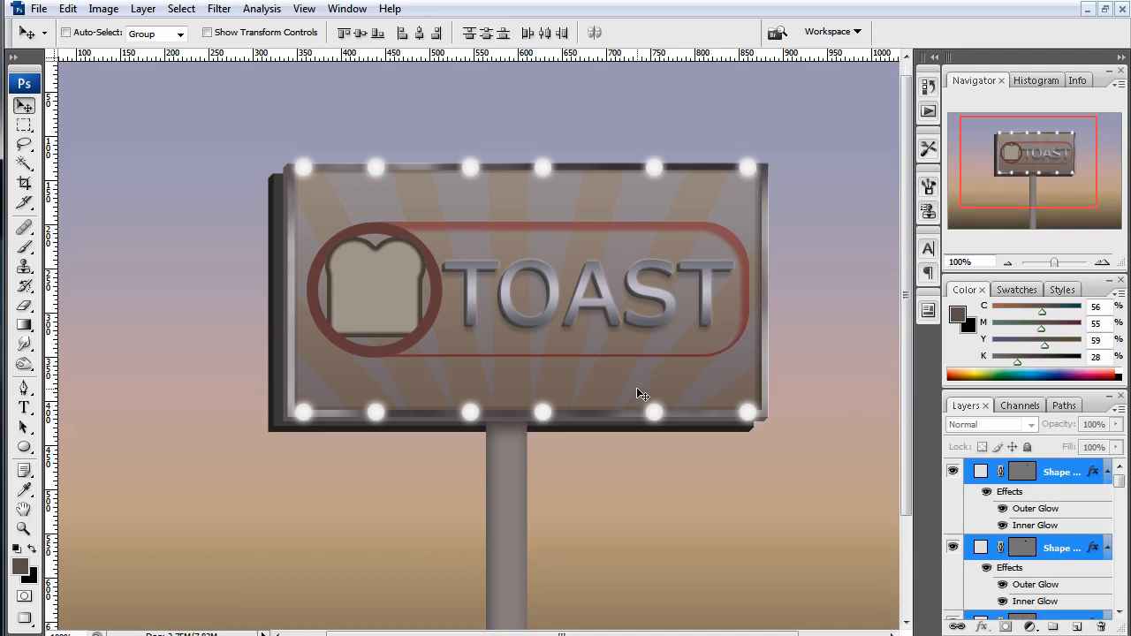
key("ctrl+z")
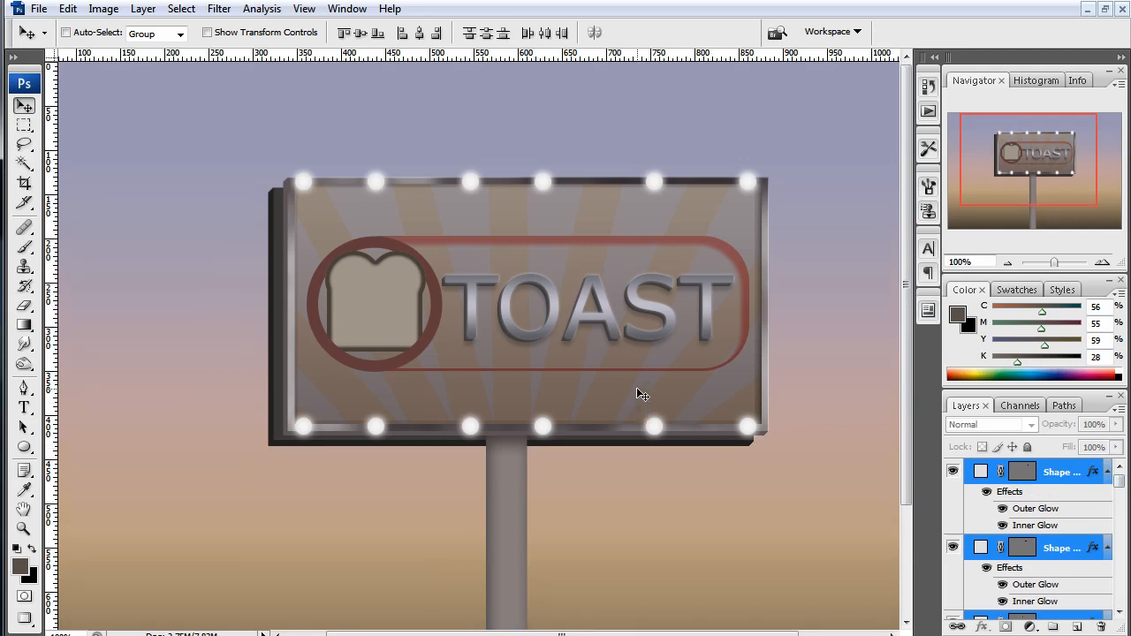